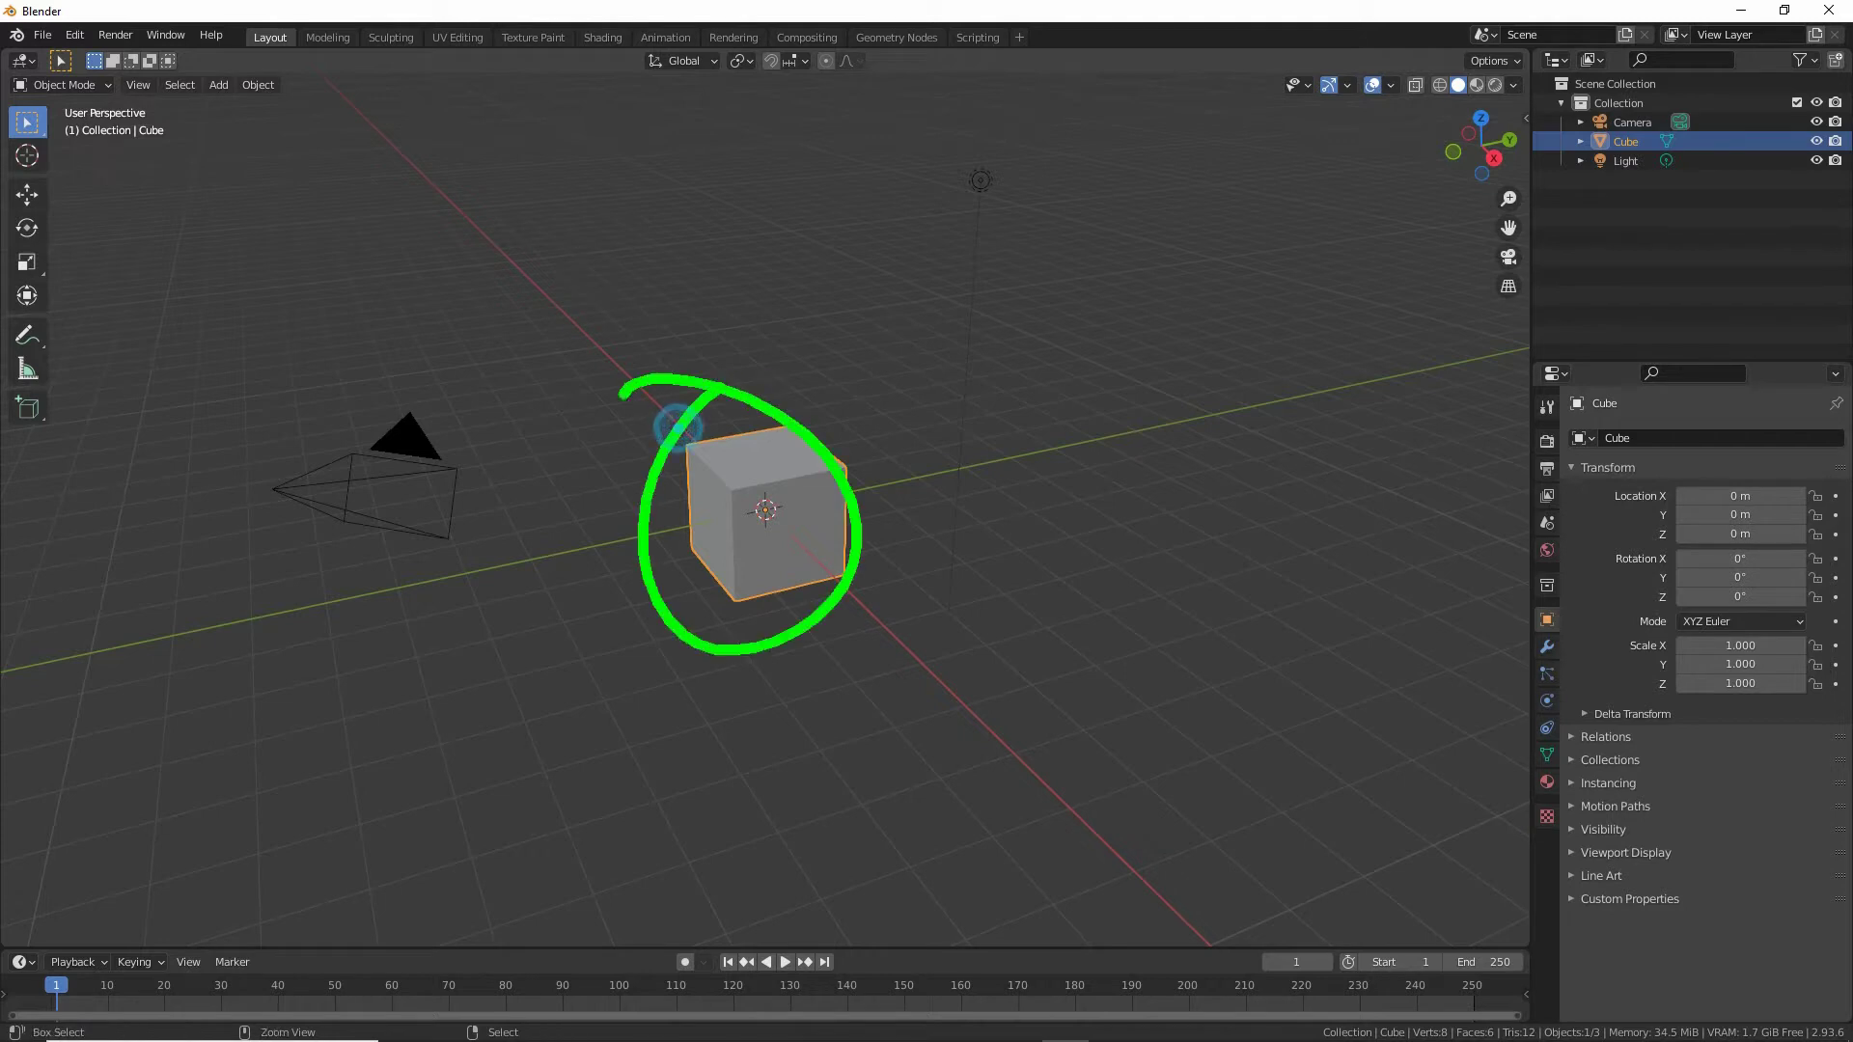
Start a new file from the General template.
click(43, 35)
mouse_move(52, 56)
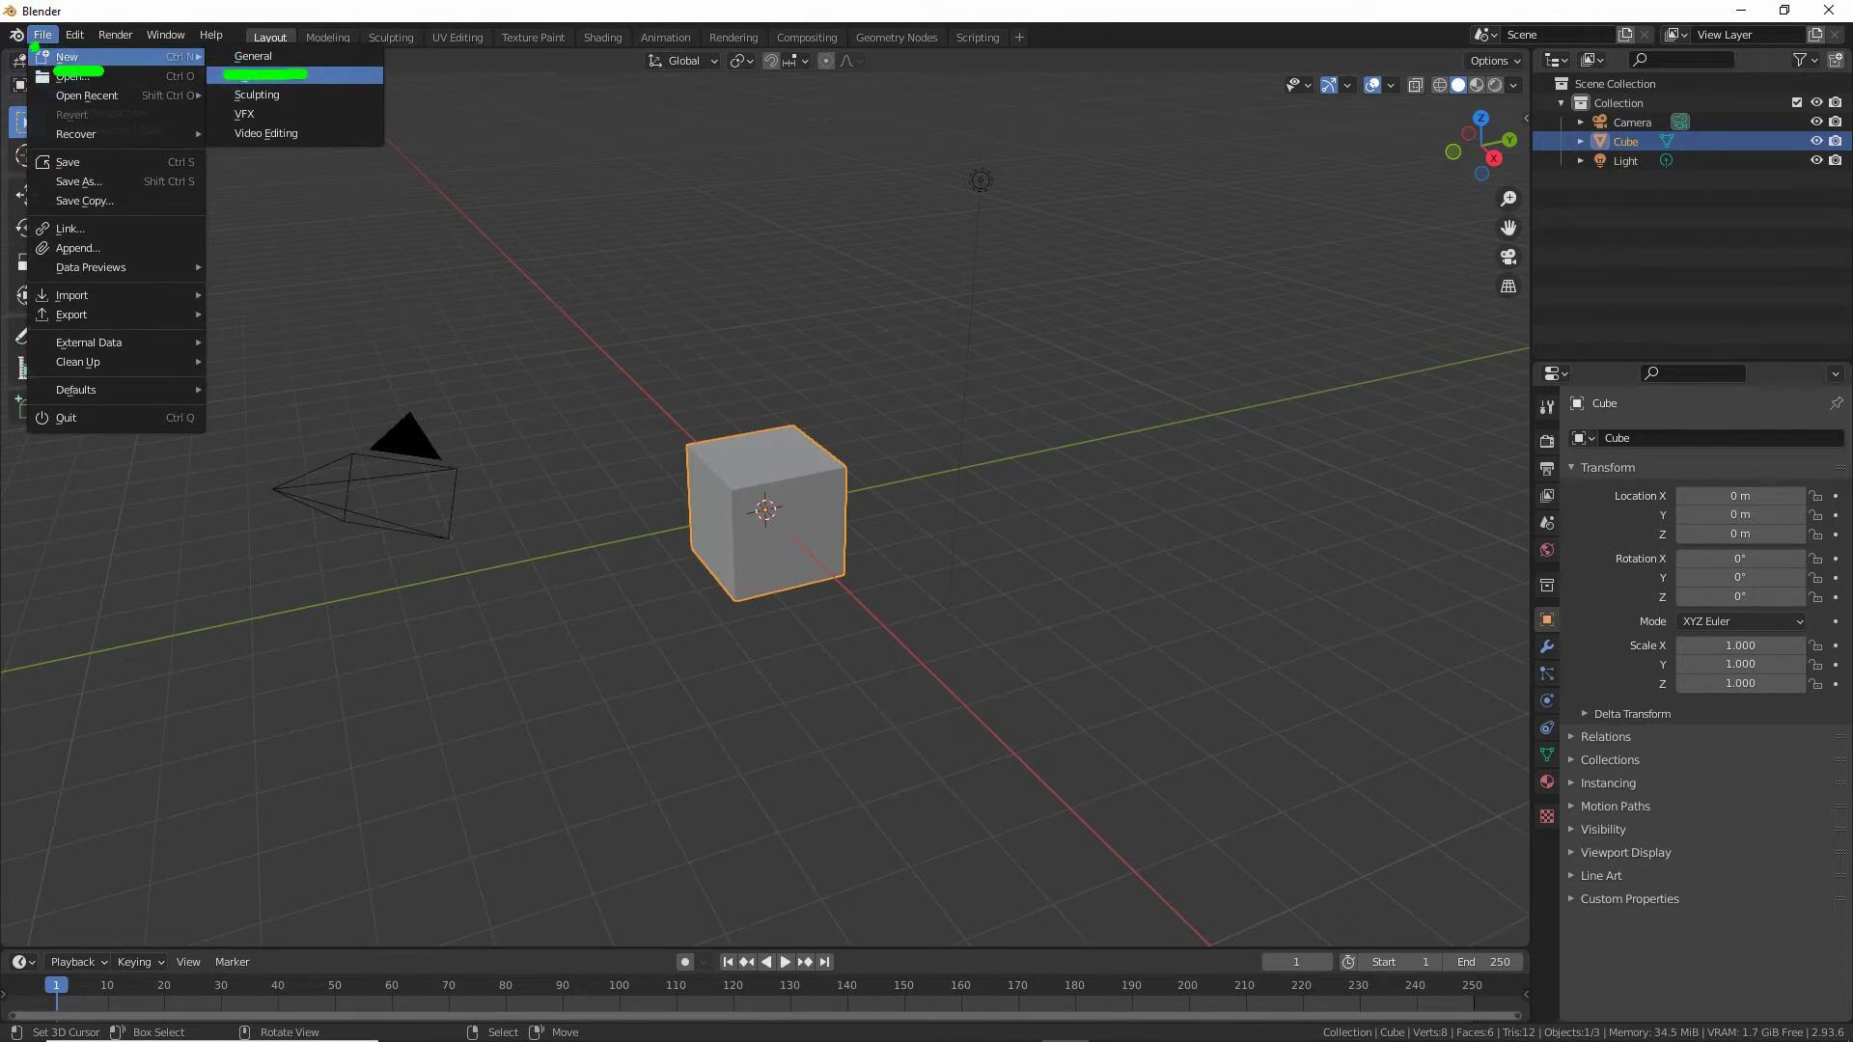
click(278, 56)
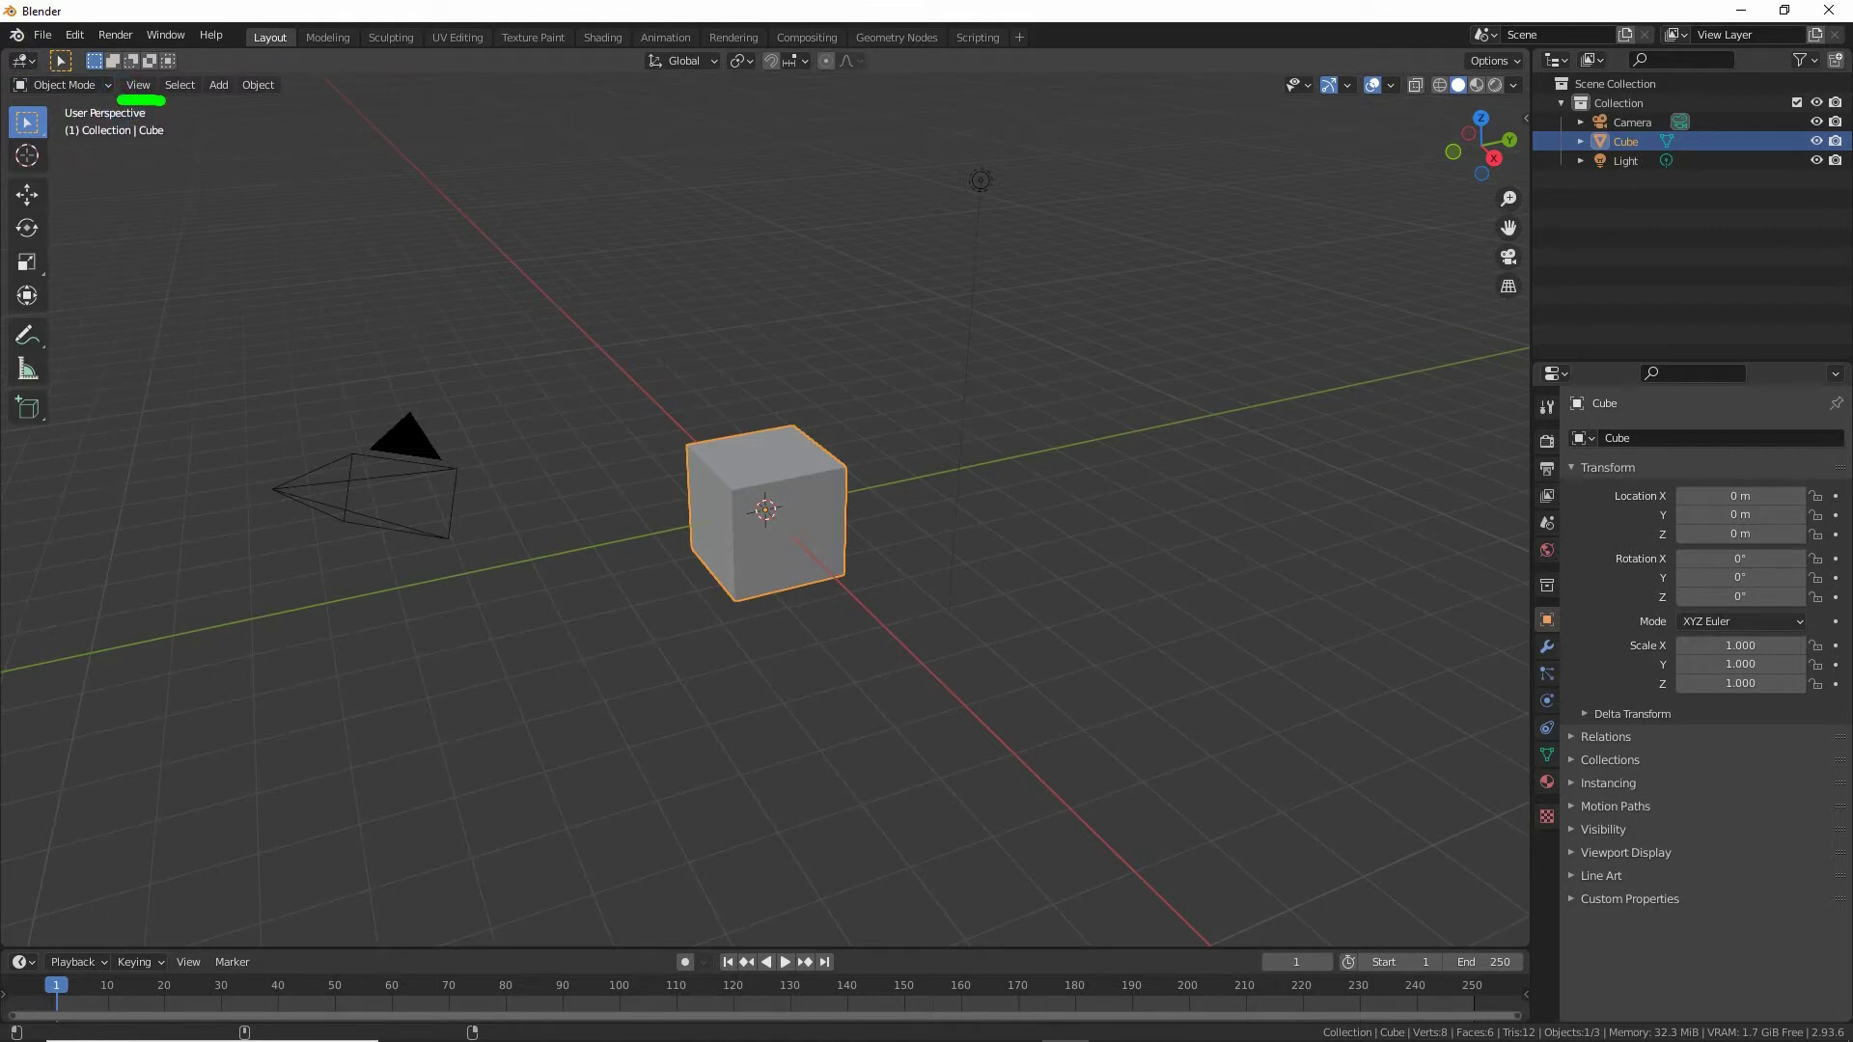
Show the viewport sidebar and bring up the IMVU Studio Toolkit tools.
click(138, 85)
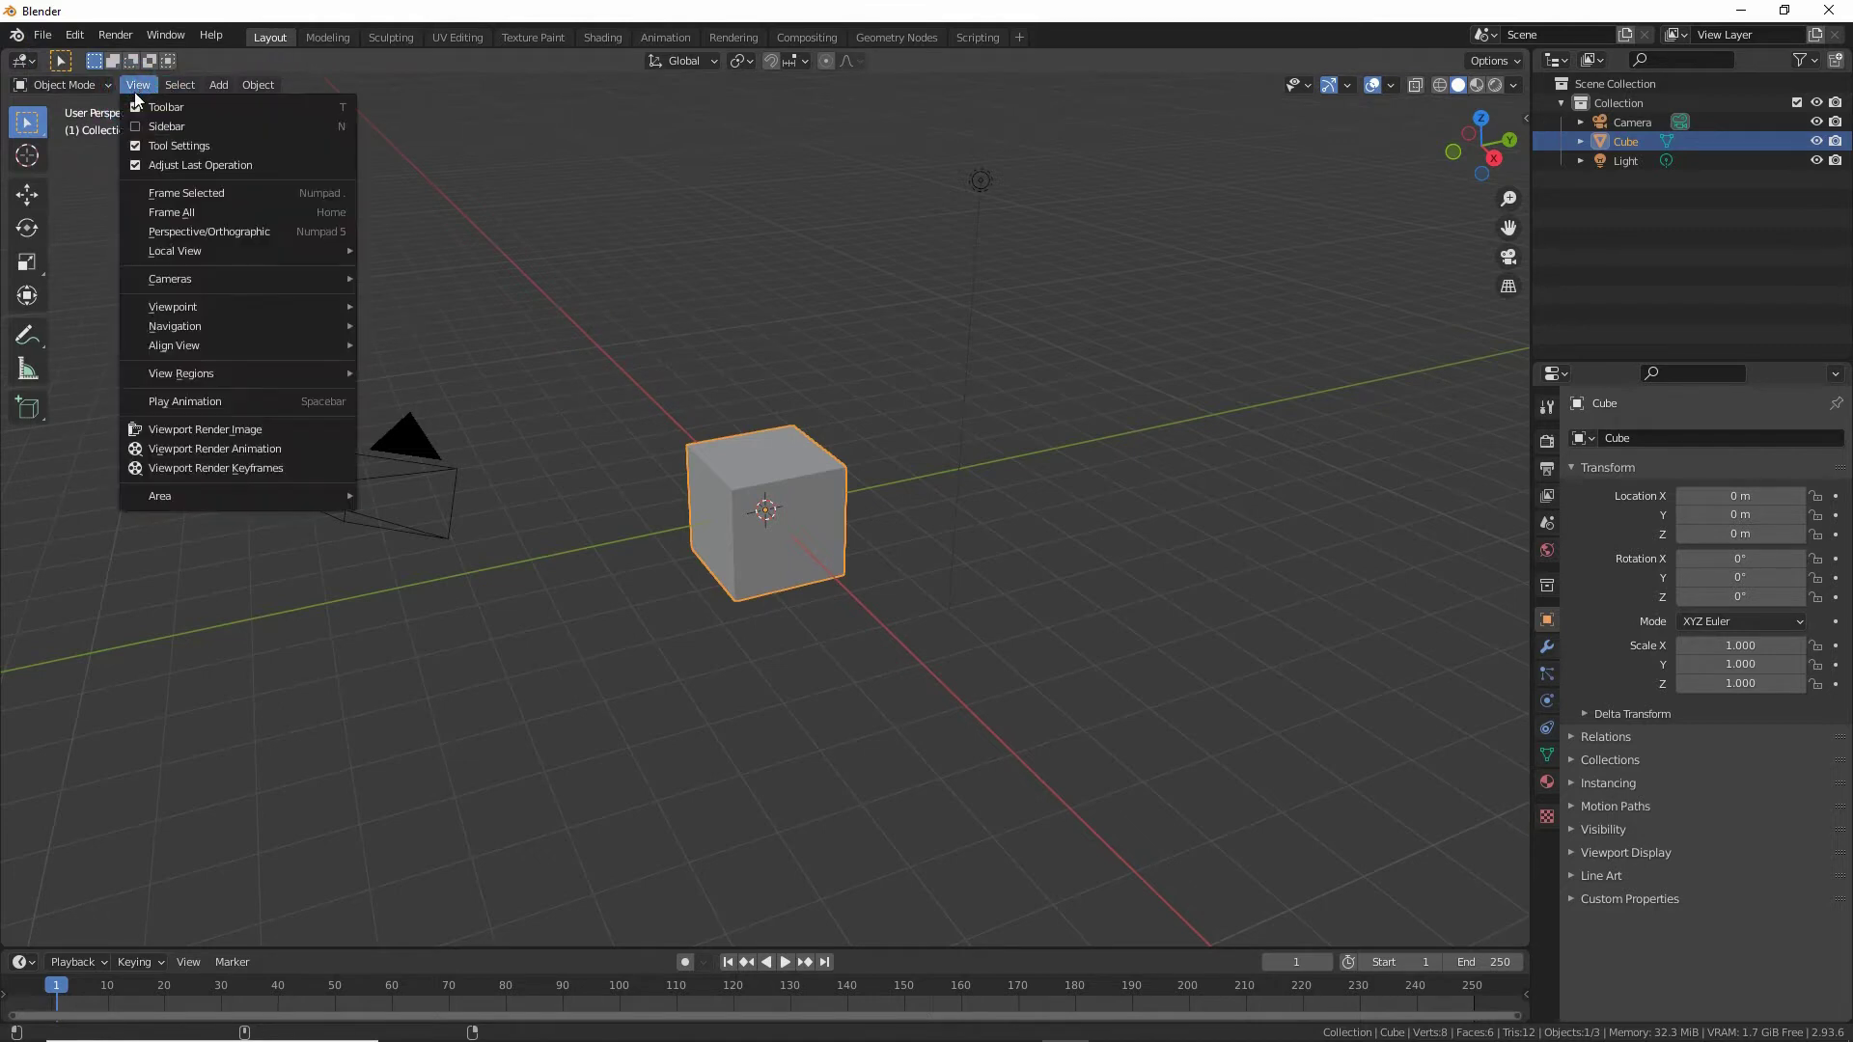
click(169, 130)
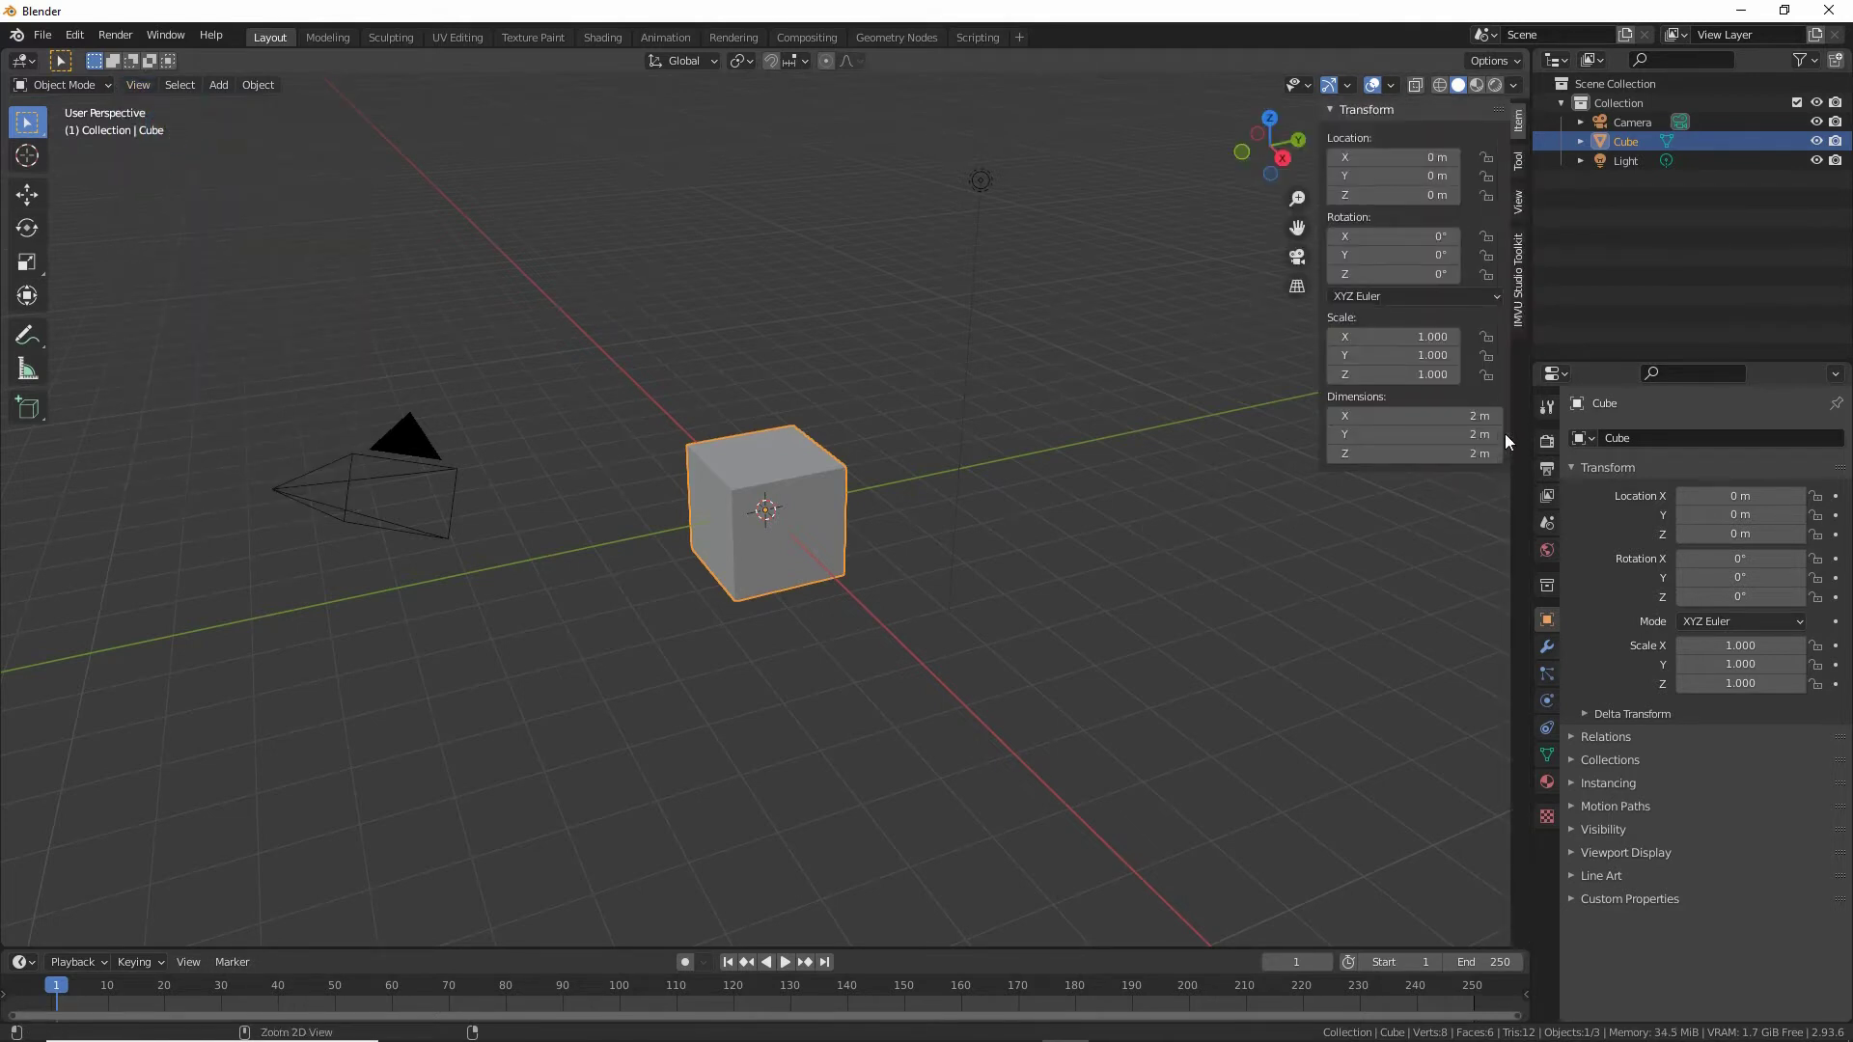
mouse_move(1520, 224)
mouse_down()
mouse_move(1482, 286)
mouse_move(1557, 254)
mouse_up()
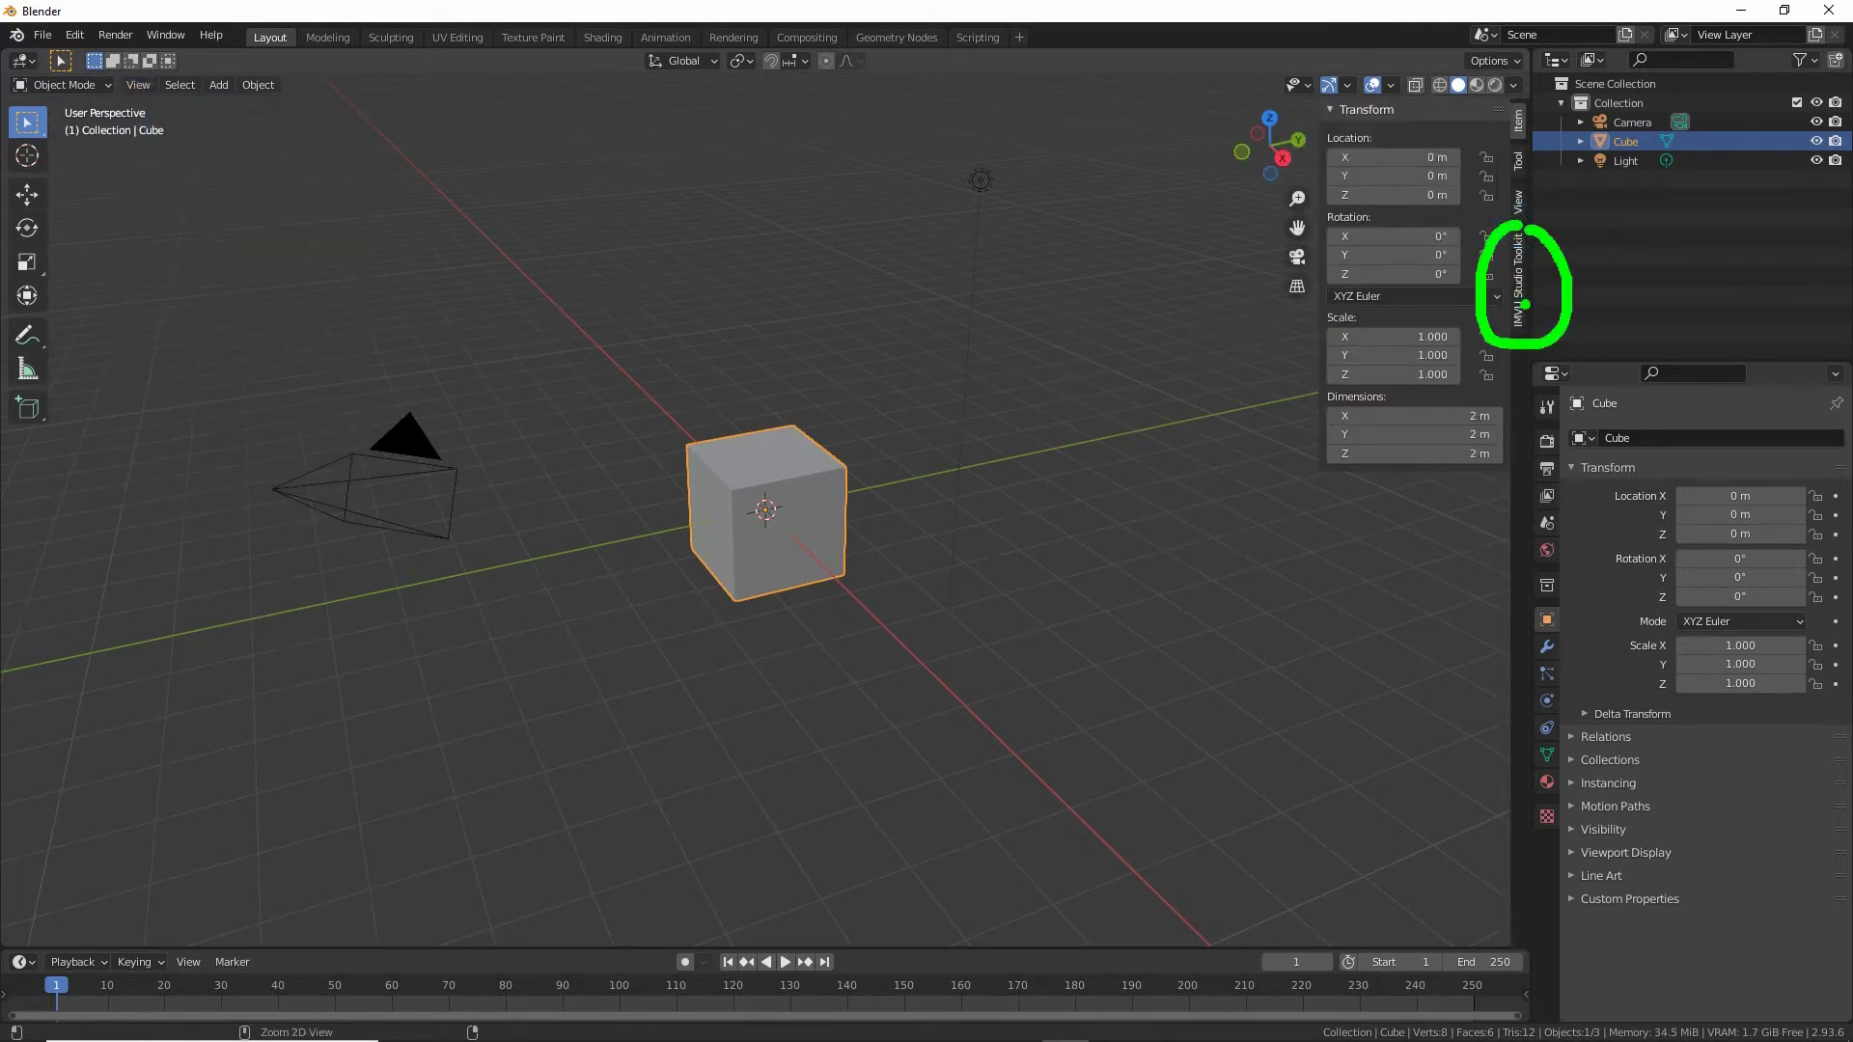
key(Escape)
click(1520, 275)
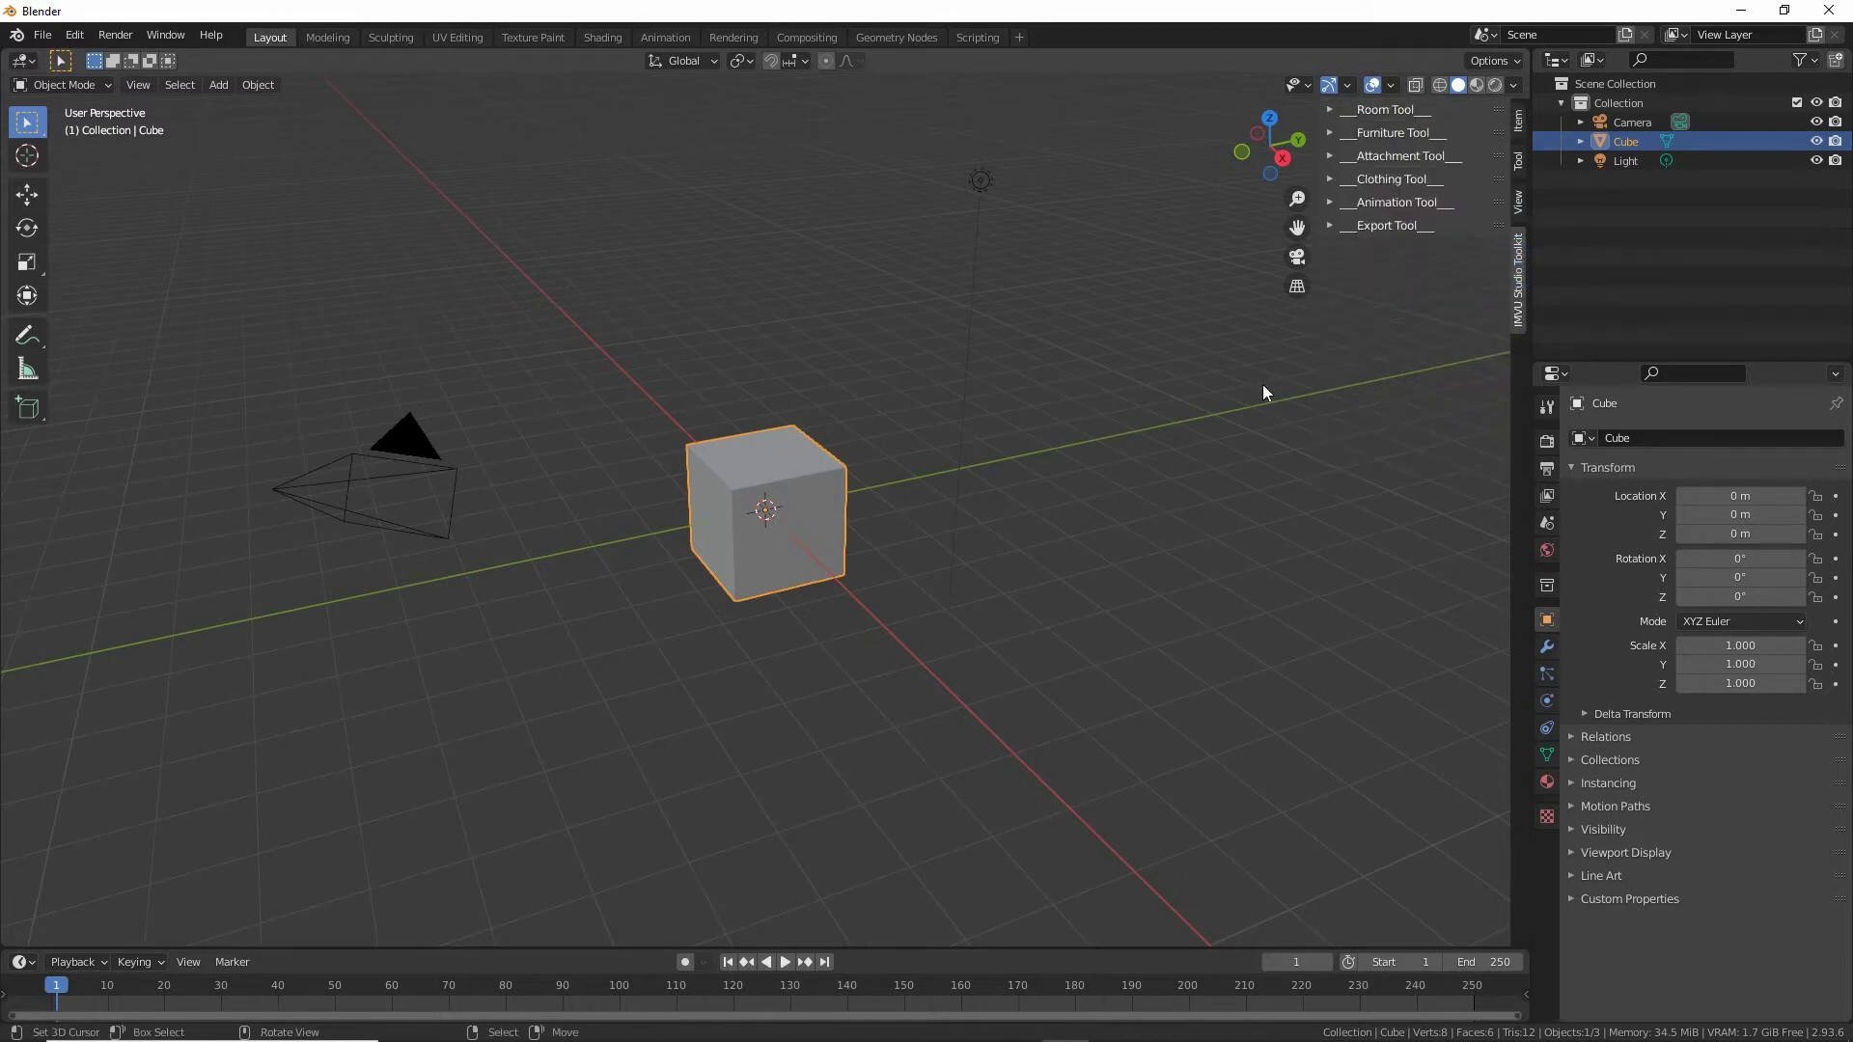
Expand the toolkit's Attachment Tool and append the attachment file to the scene.
drag(1326, 168, 1499, 172)
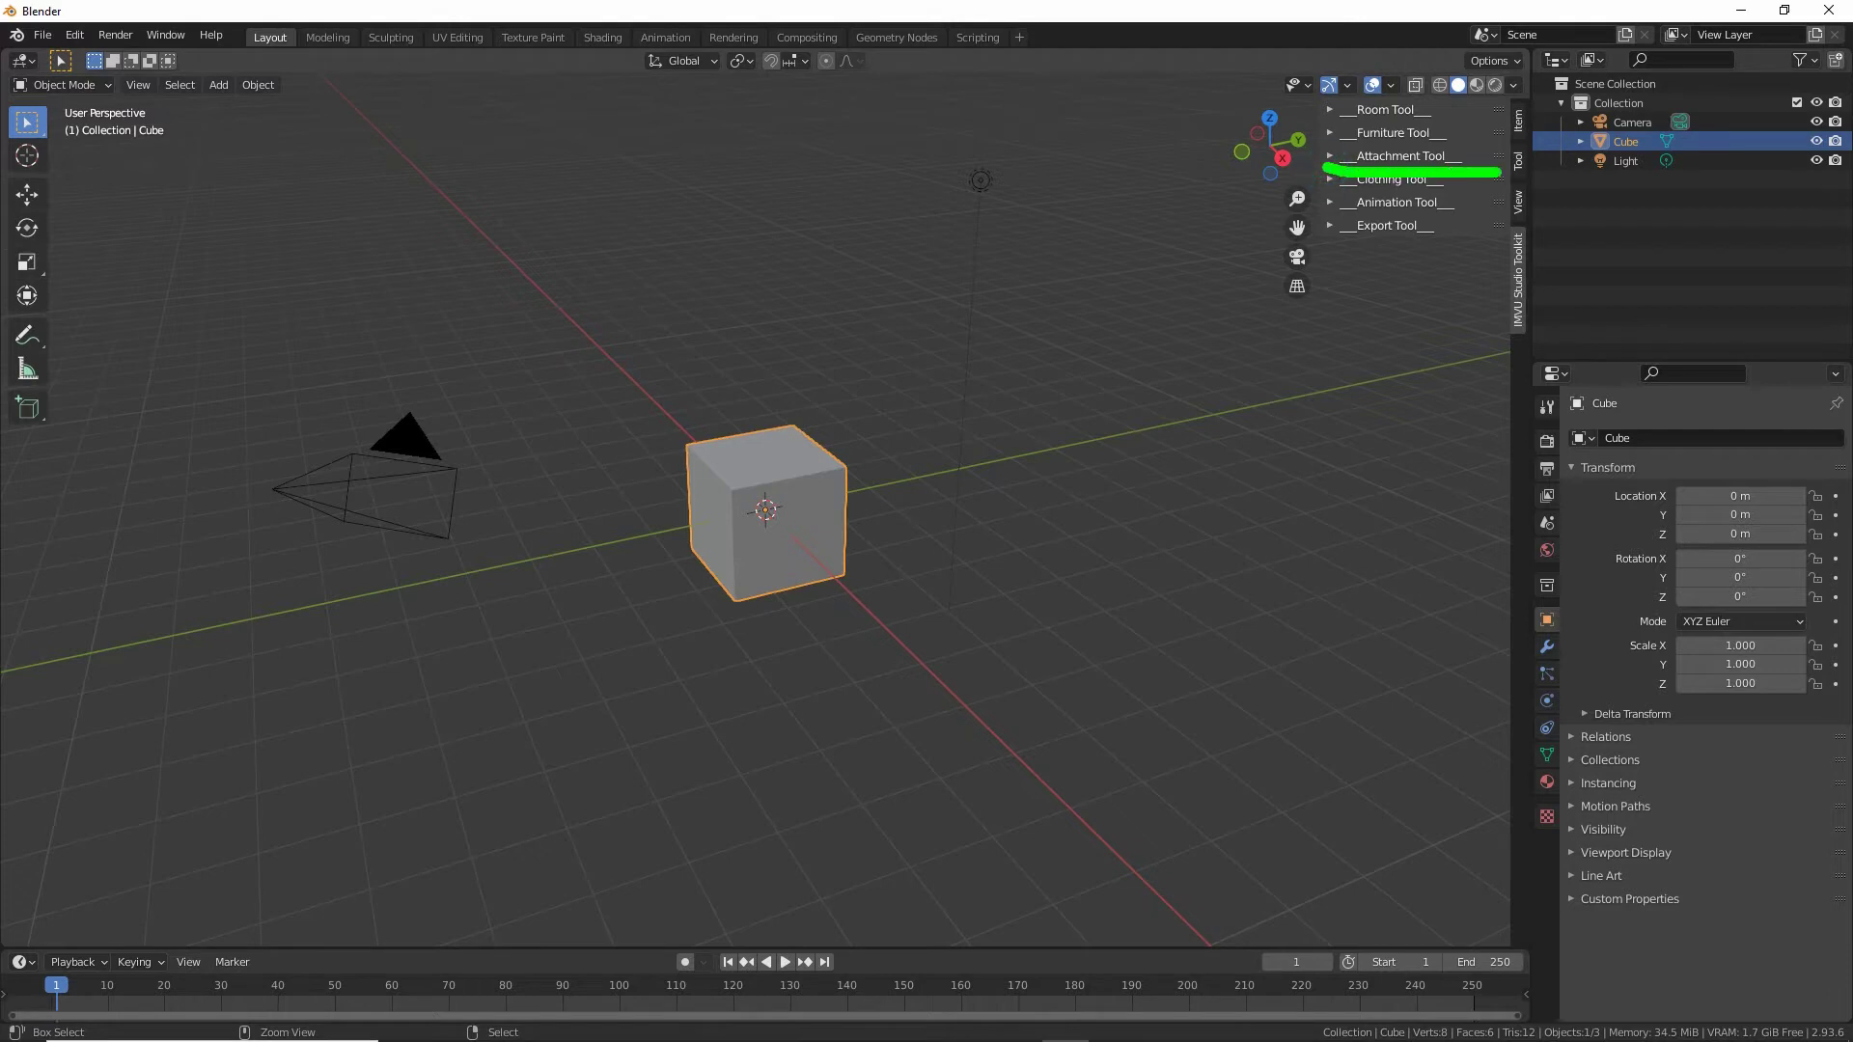
click(1330, 160)
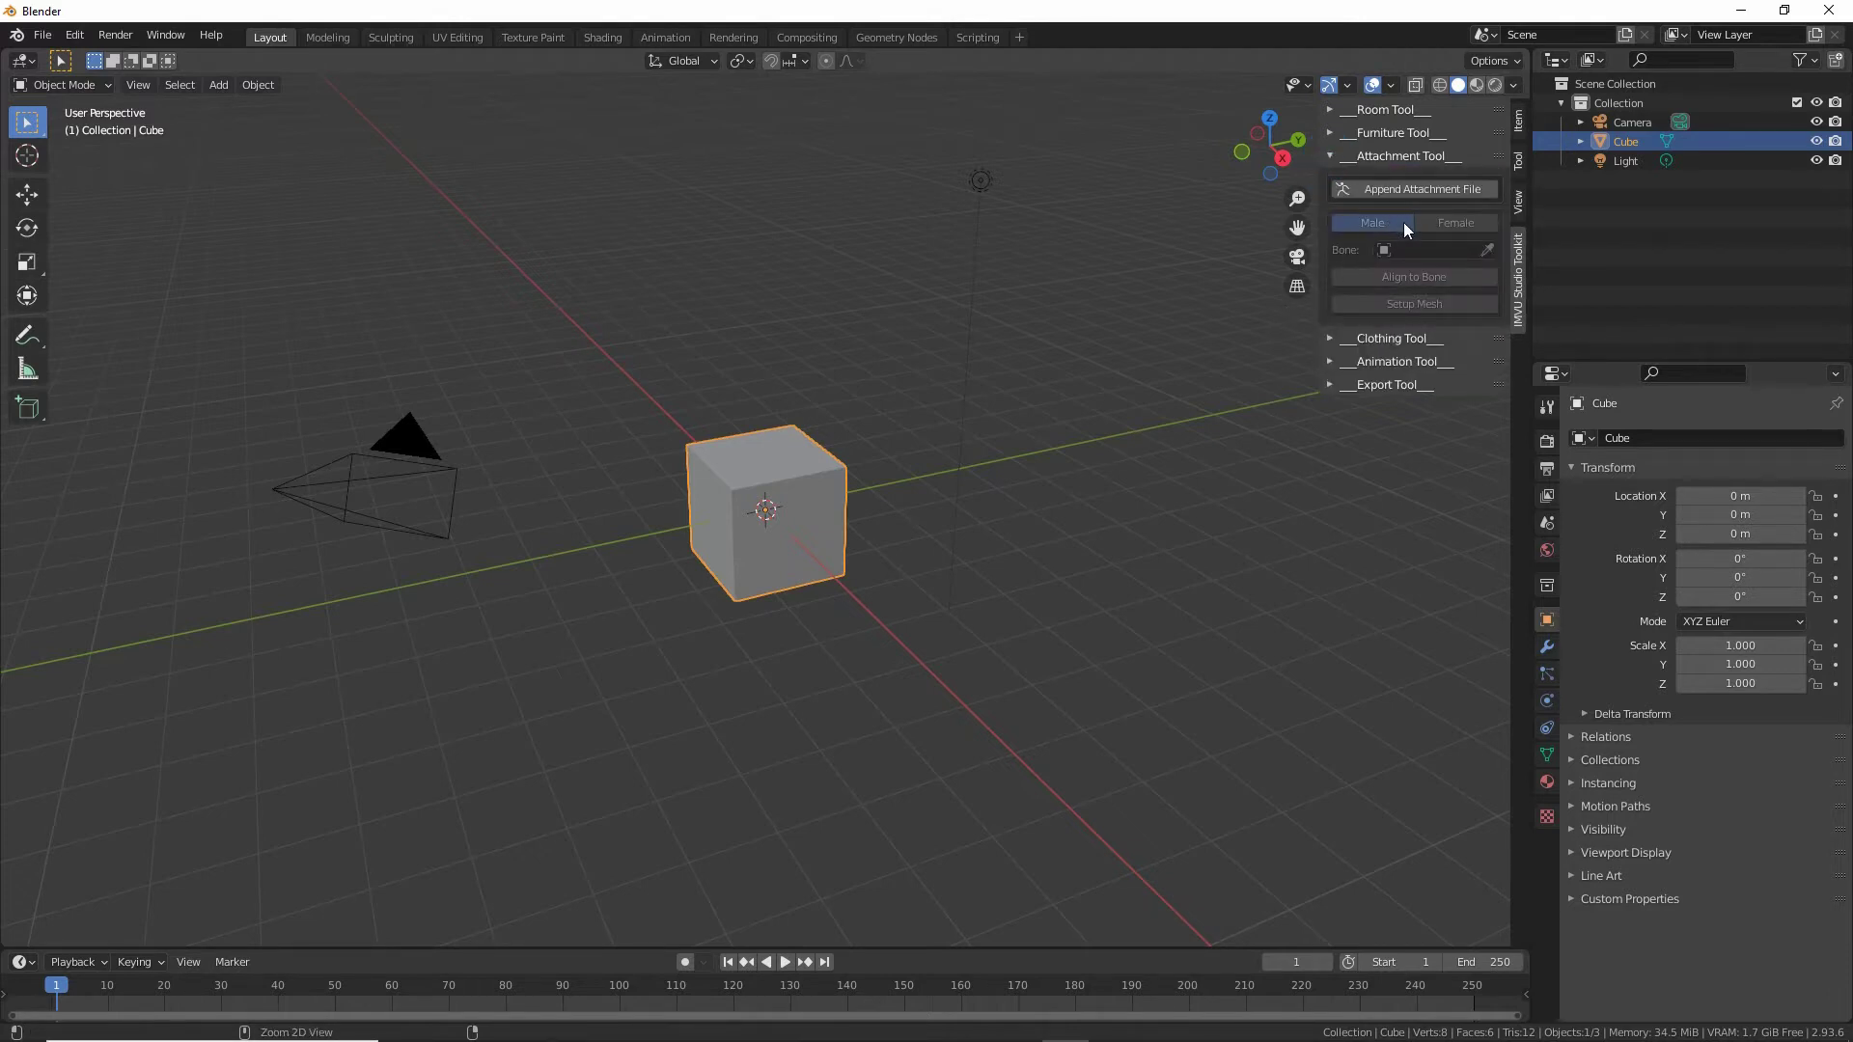
drag(1381, 211, 1475, 211)
click(1423, 189)
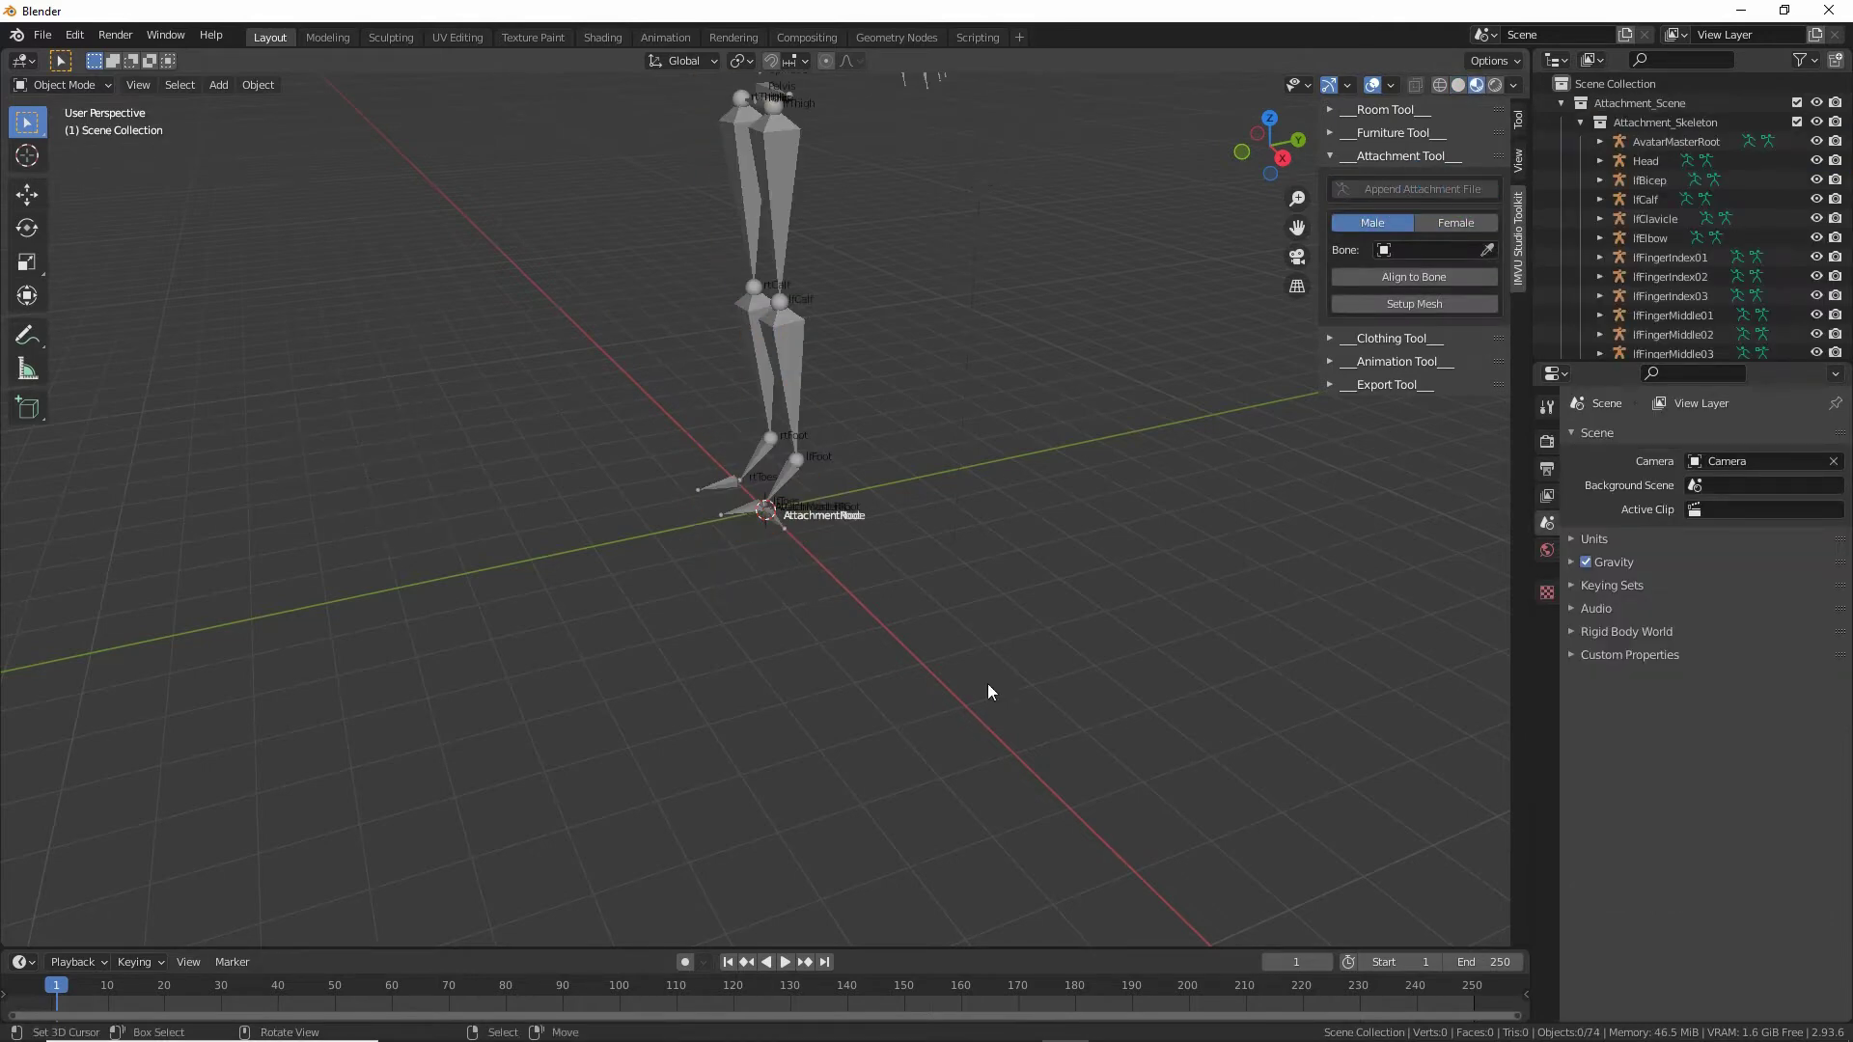
Examine the leg and foot bones of the appended skeleton by selecting them one after another.
middle_drag(737, 471, 709, 598)
scroll(709, 608, up, 2)
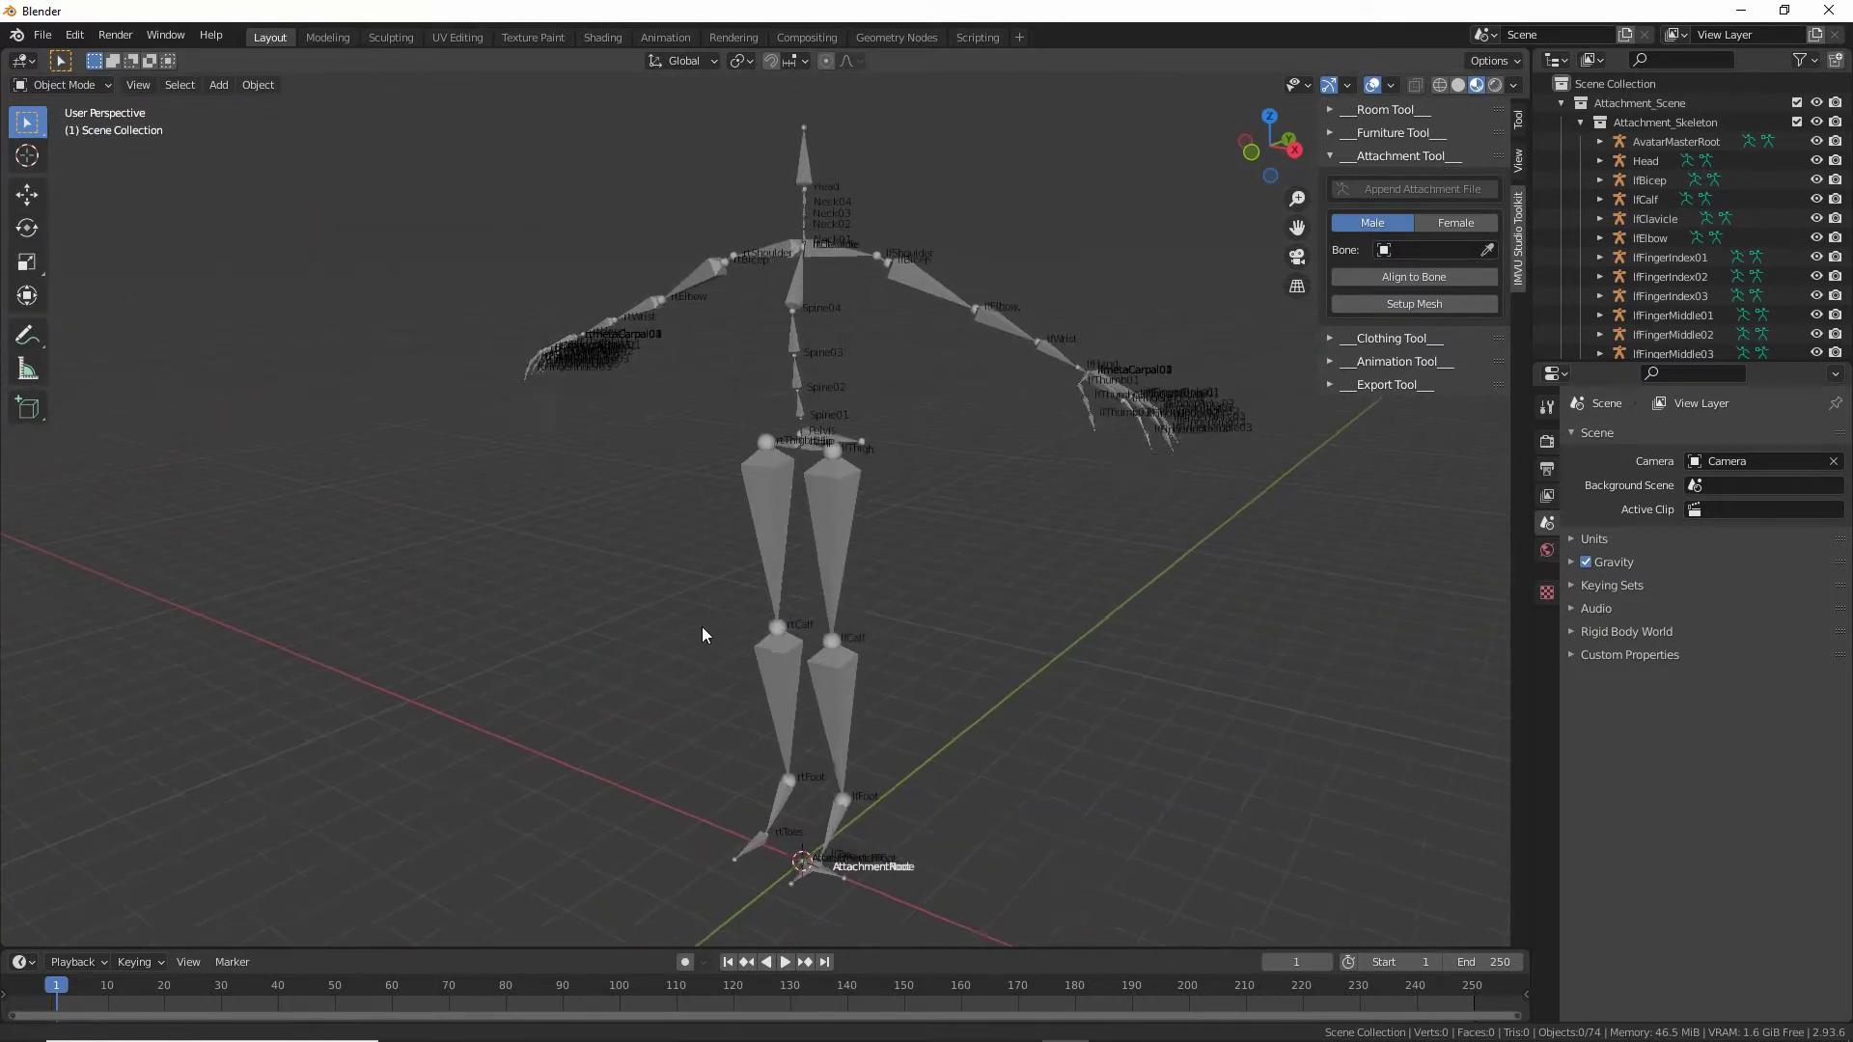
click(786, 564)
click(780, 694)
click(836, 734)
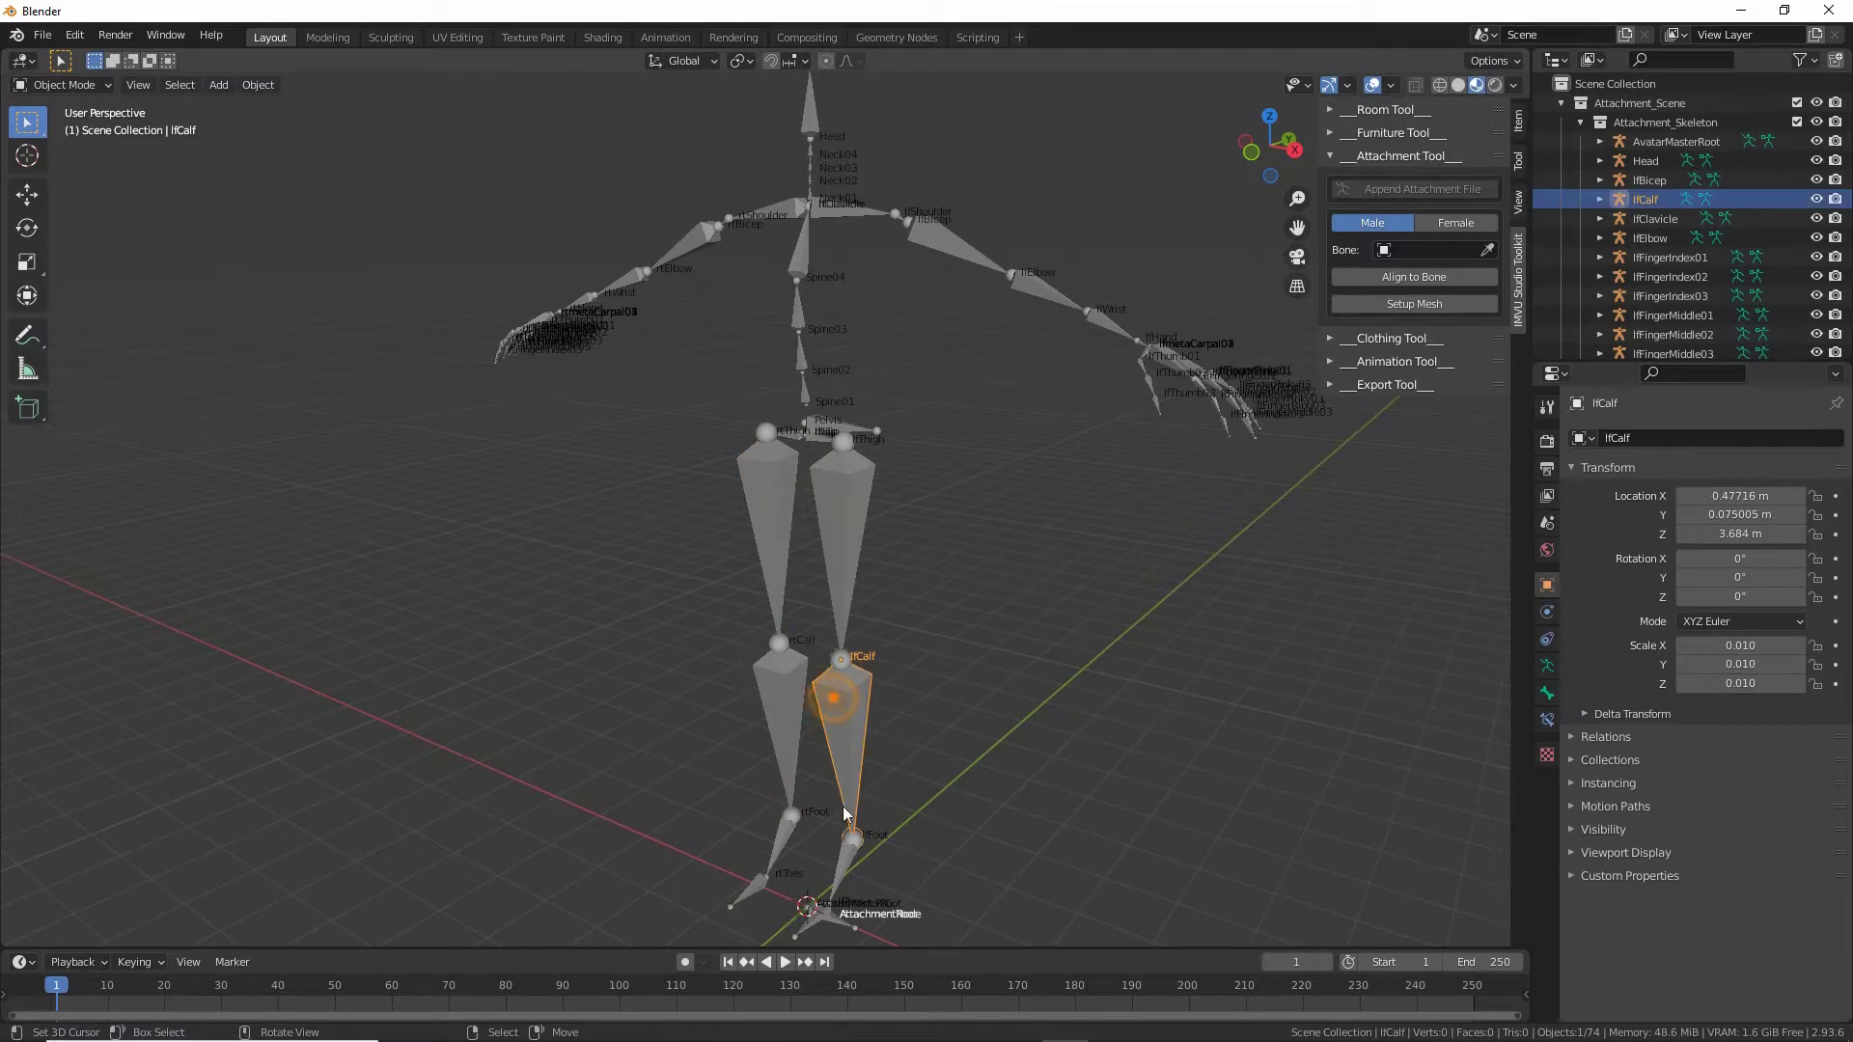
click(848, 859)
middle_drag(802, 481, 773, 581)
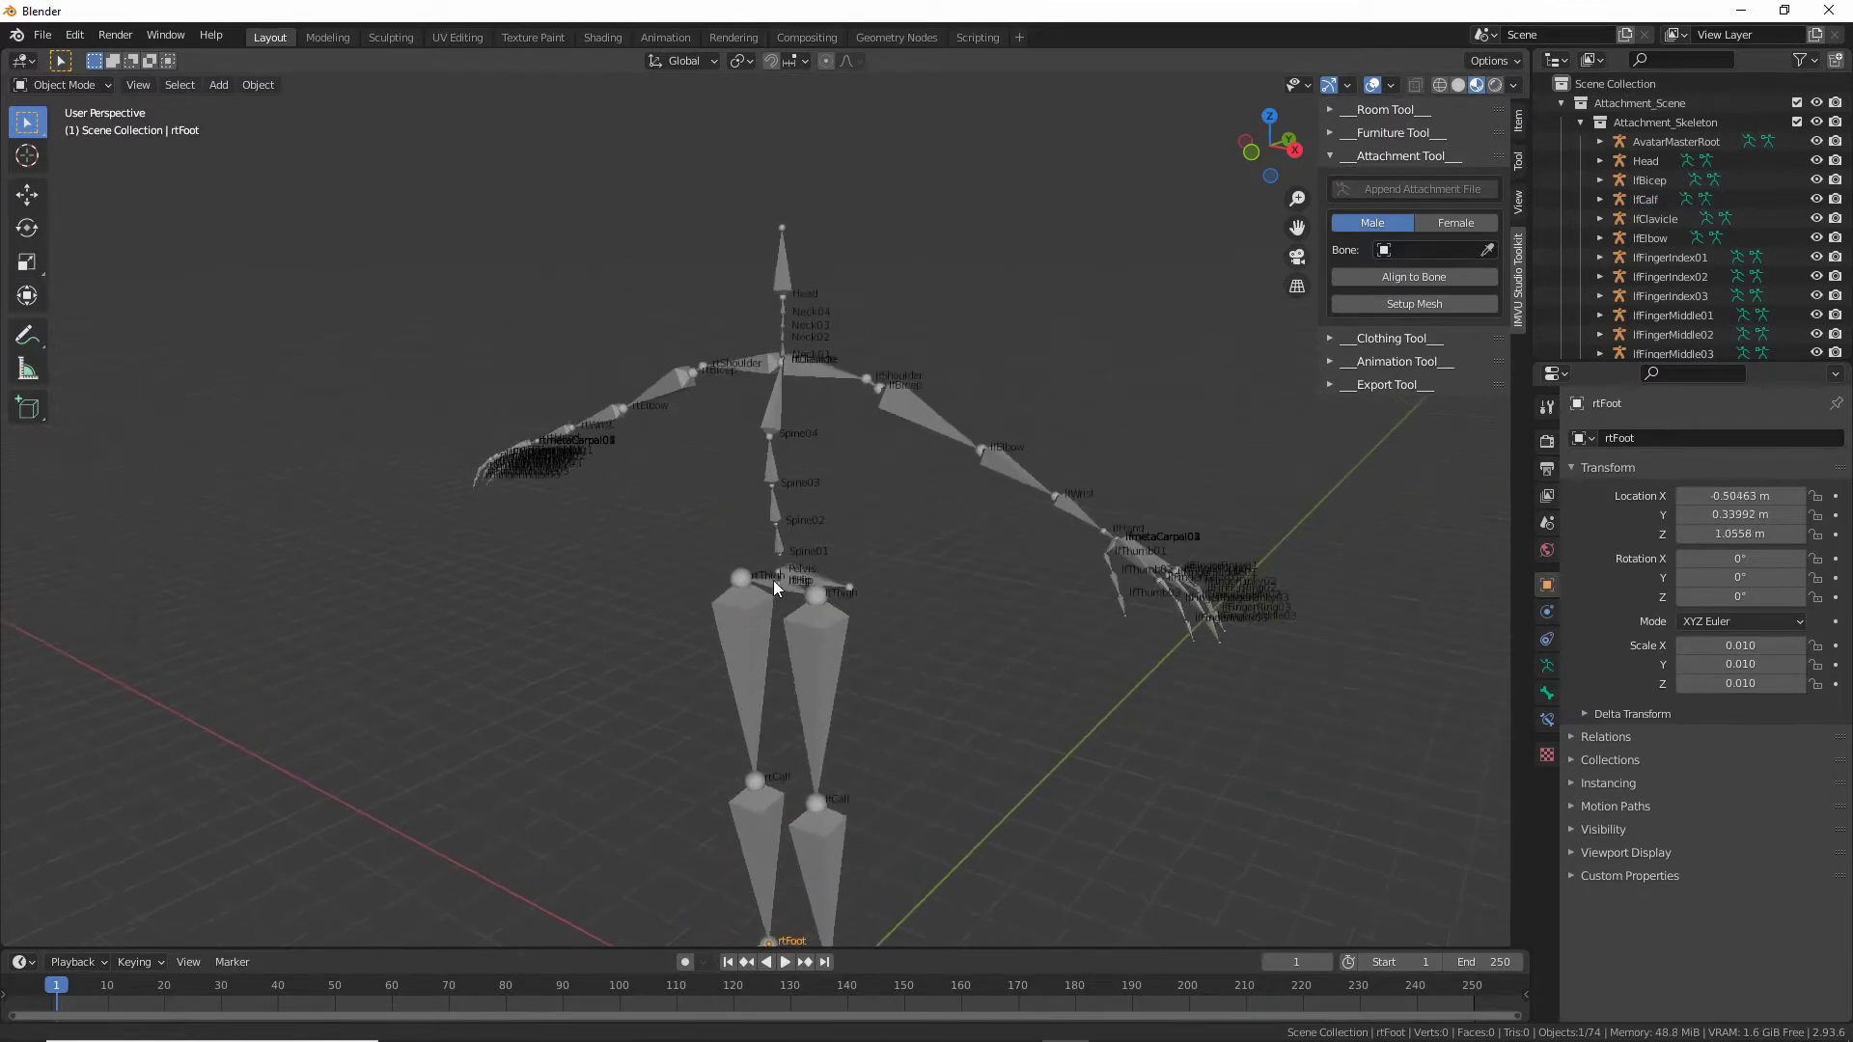
Examine the skeleton's left arm bones between the clavicle and the hand, ending on the right clavicle.
click(884, 386)
click(1000, 463)
click(1073, 509)
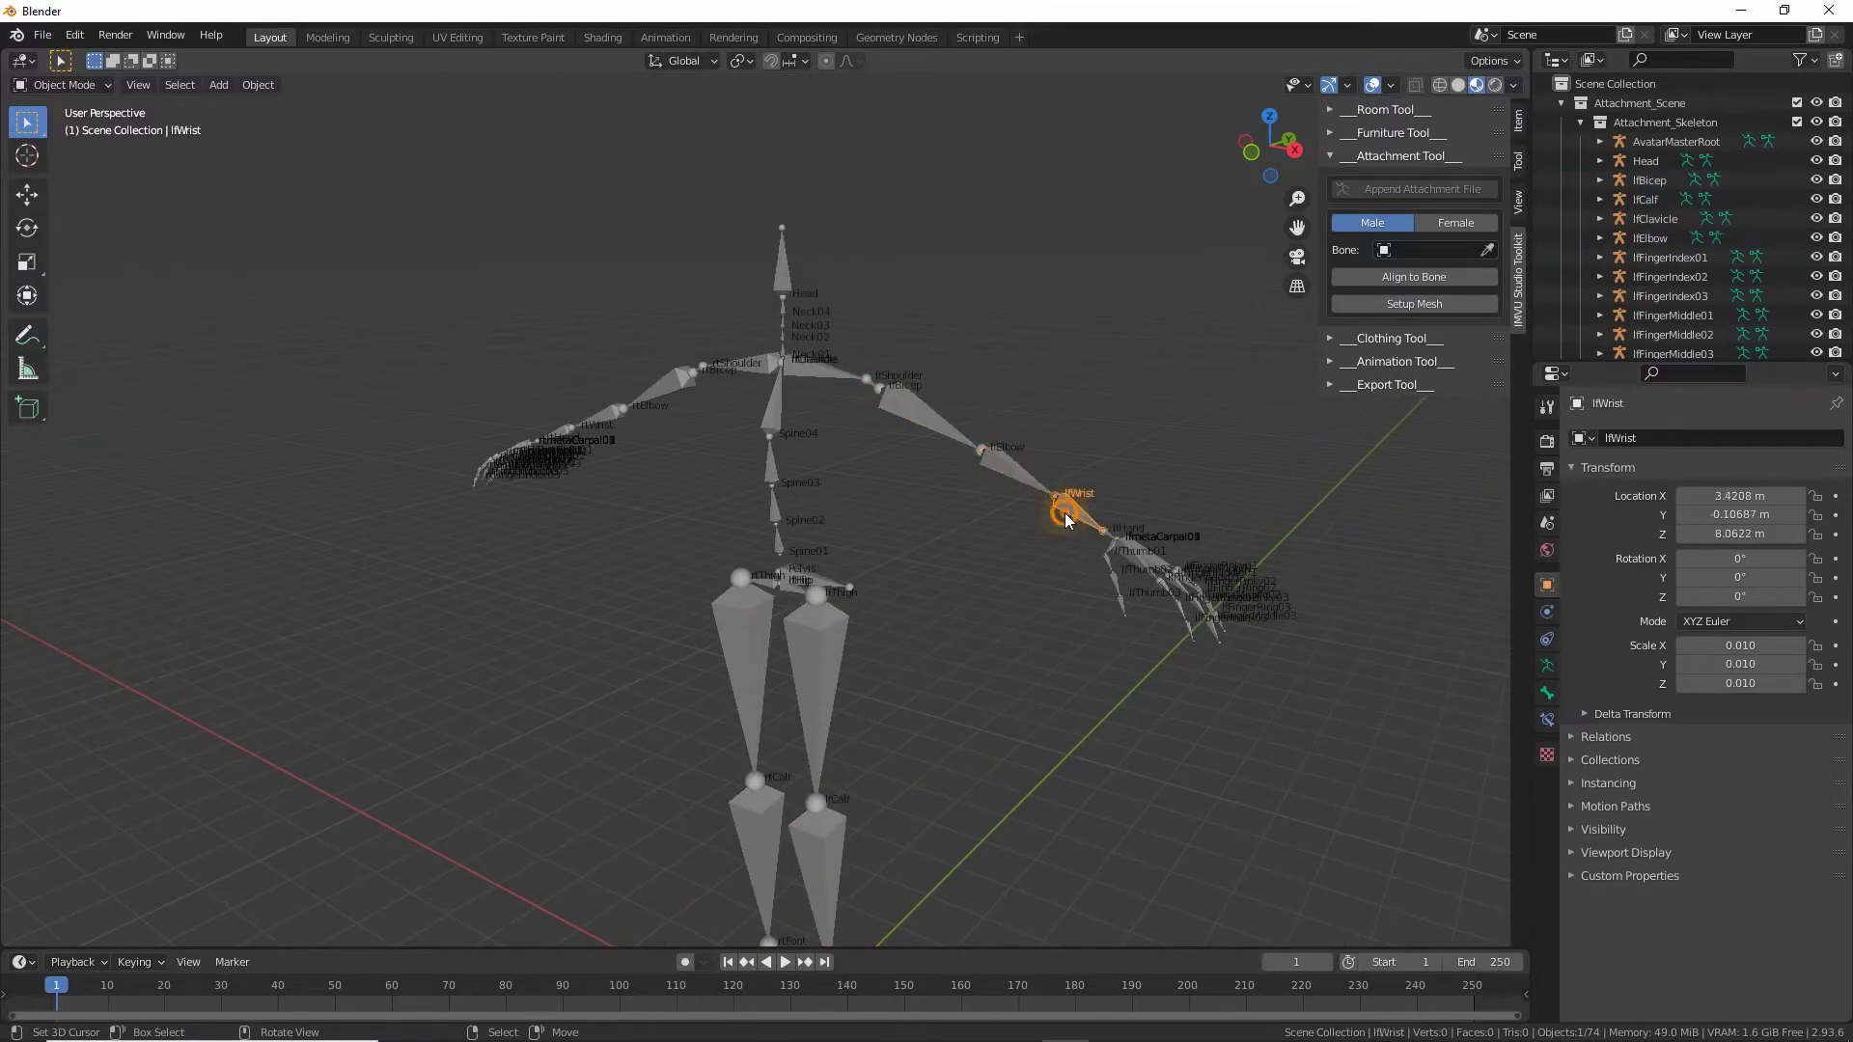
click(1112, 535)
click(1062, 502)
click(994, 460)
click(912, 413)
click(814, 369)
click(751, 367)
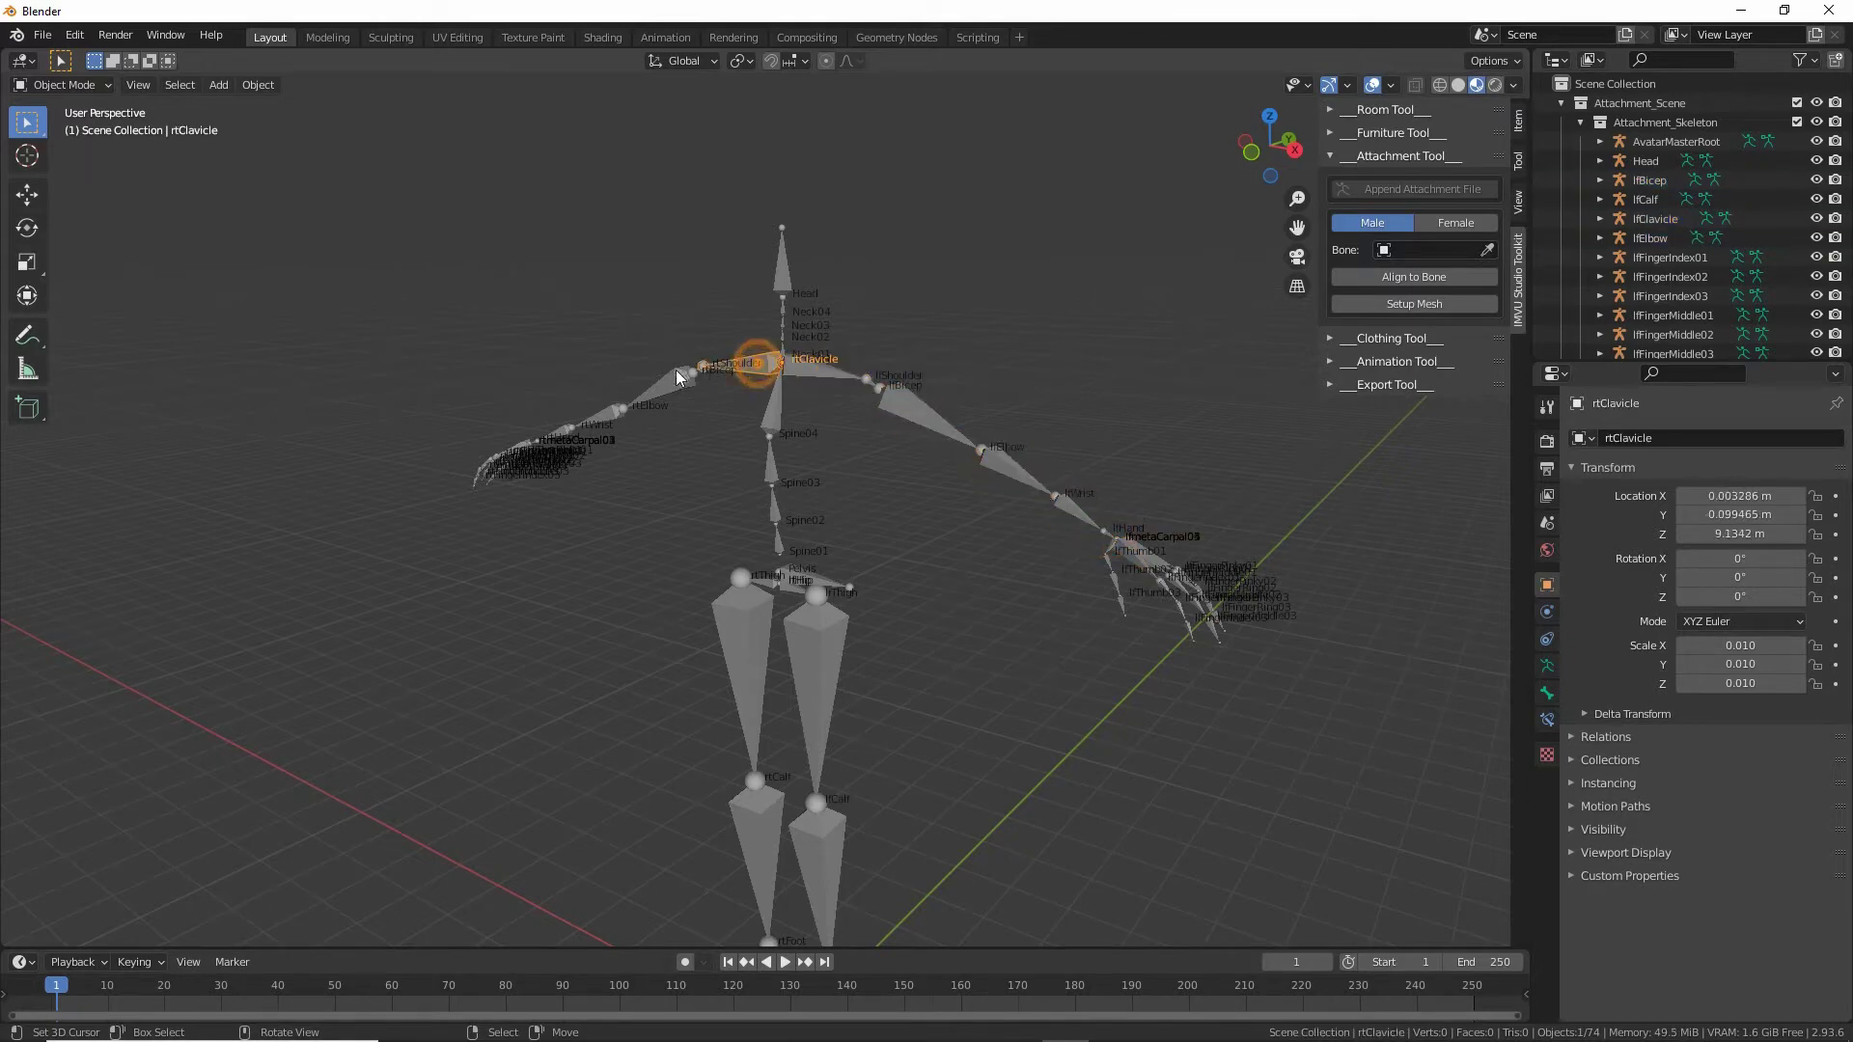
Go through the skeleton's right arm bones and select the right hand bone, rtHand.
click(662, 385)
click(565, 436)
right_click(565, 437)
mouse_move(552, 590)
middle_down()
mouse_move(702, 599)
mouse_move(571, 572)
middle_up()
scroll(702, 606, up, 2)
scroll(693, 597, up, 1)
click(529, 506)
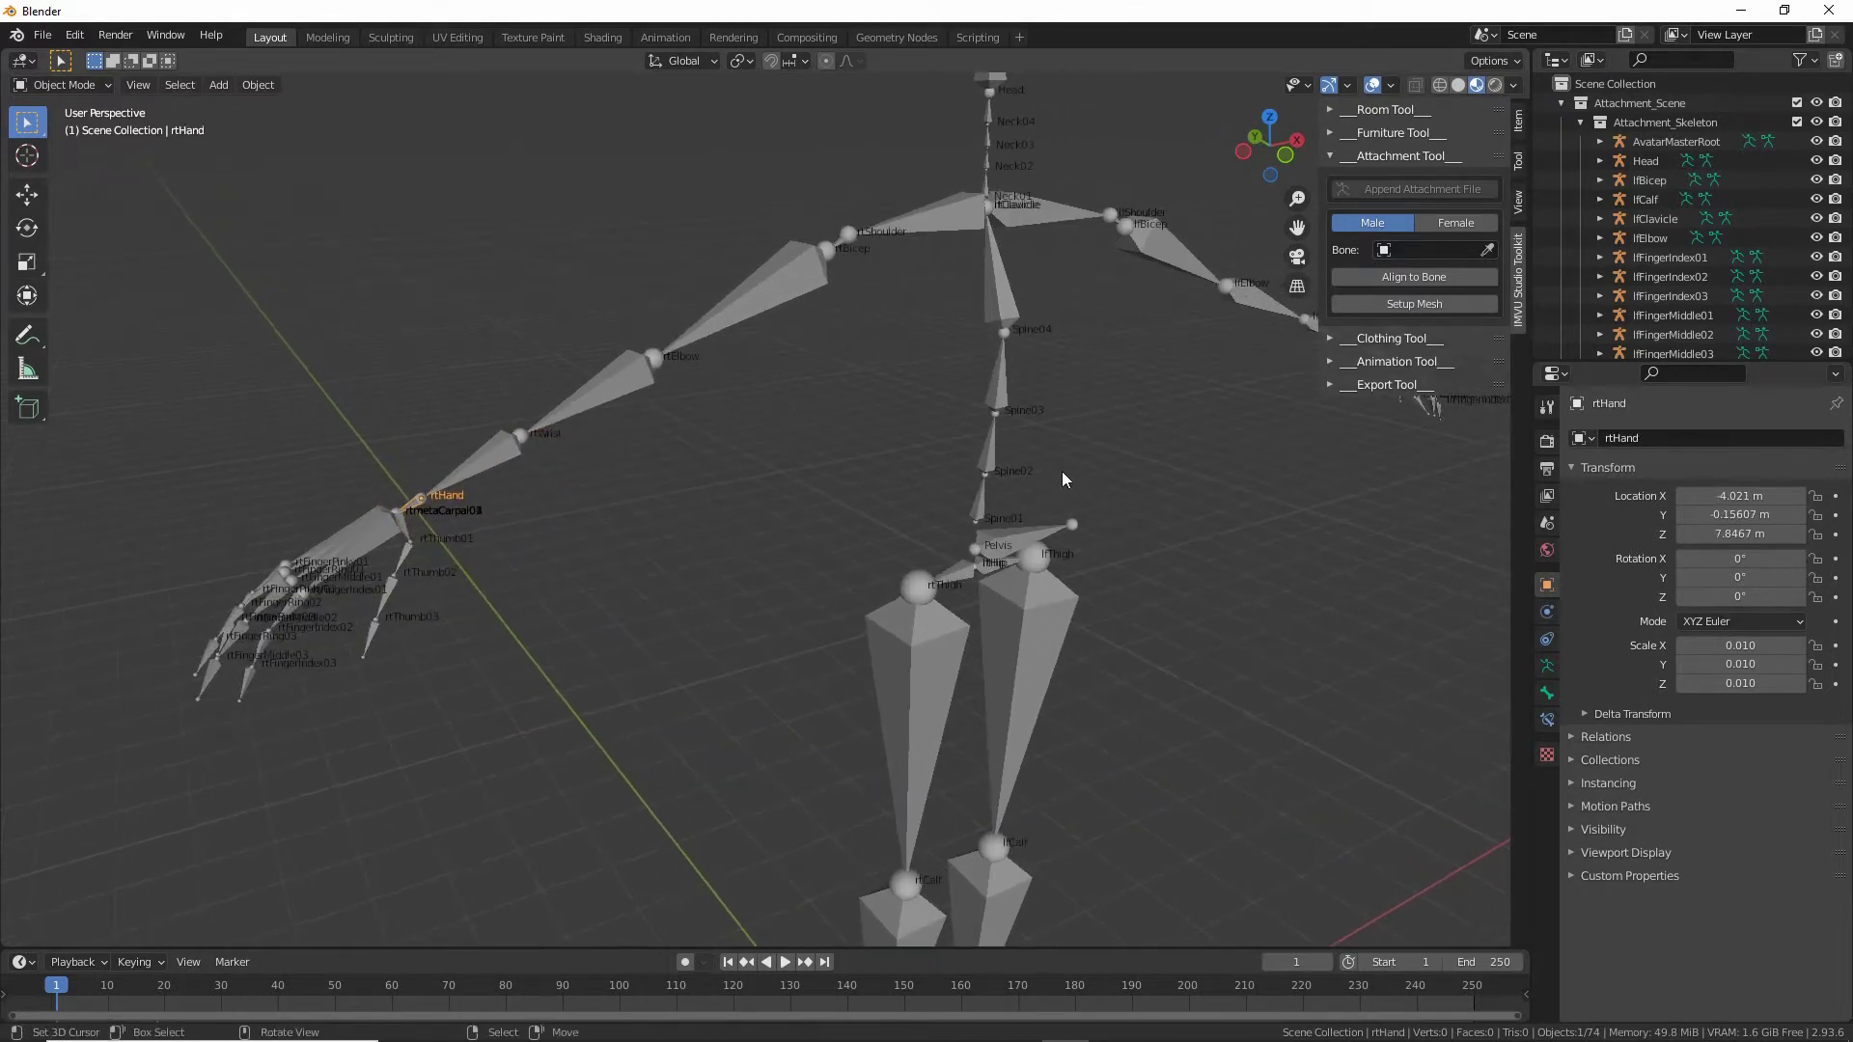
Look through the bones offered for the attachment without choosing one.
mouse_move(1398, 229)
mouse_down()
mouse_move(1332, 240)
mouse_move(1469, 285)
mouse_move(1506, 220)
mouse_move(1340, 243)
mouse_up()
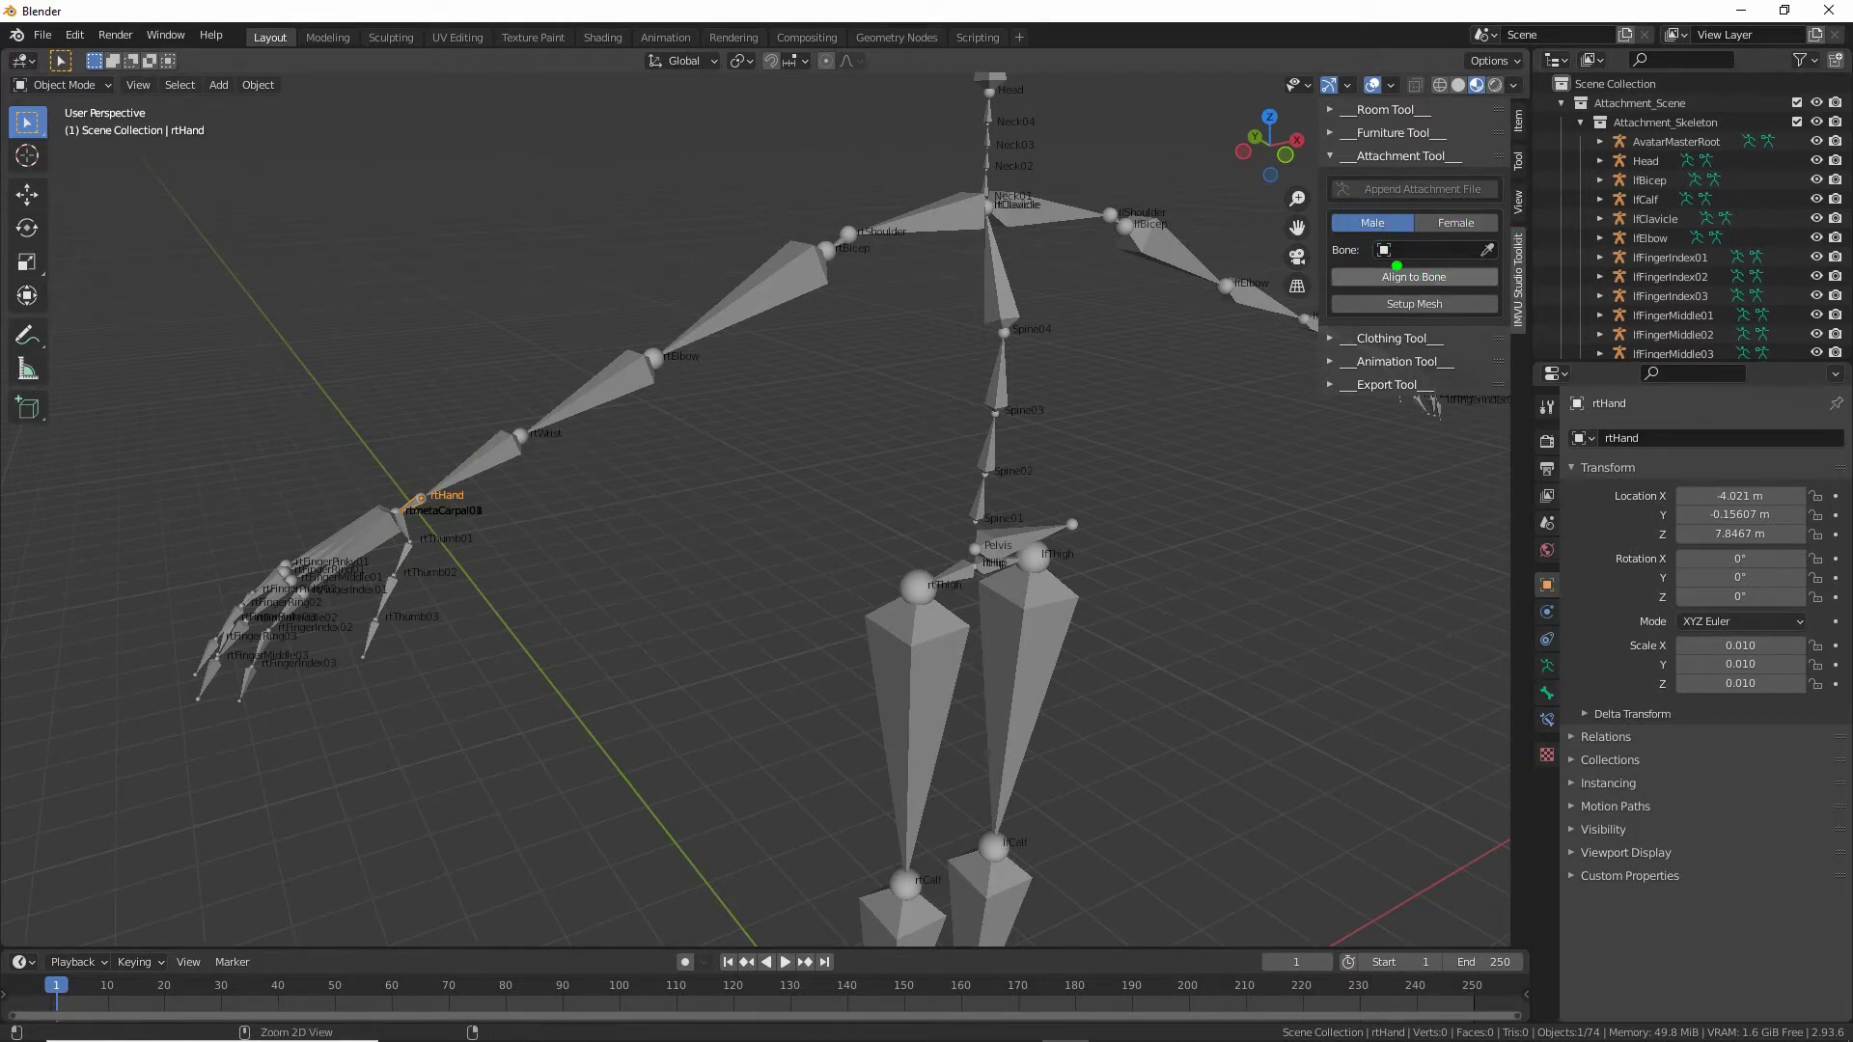
mouse_move(1492, 240)
mouse_down()
mouse_move(1477, 228)
mouse_move(1395, 278)
mouse_move(1399, 233)
mouse_up()
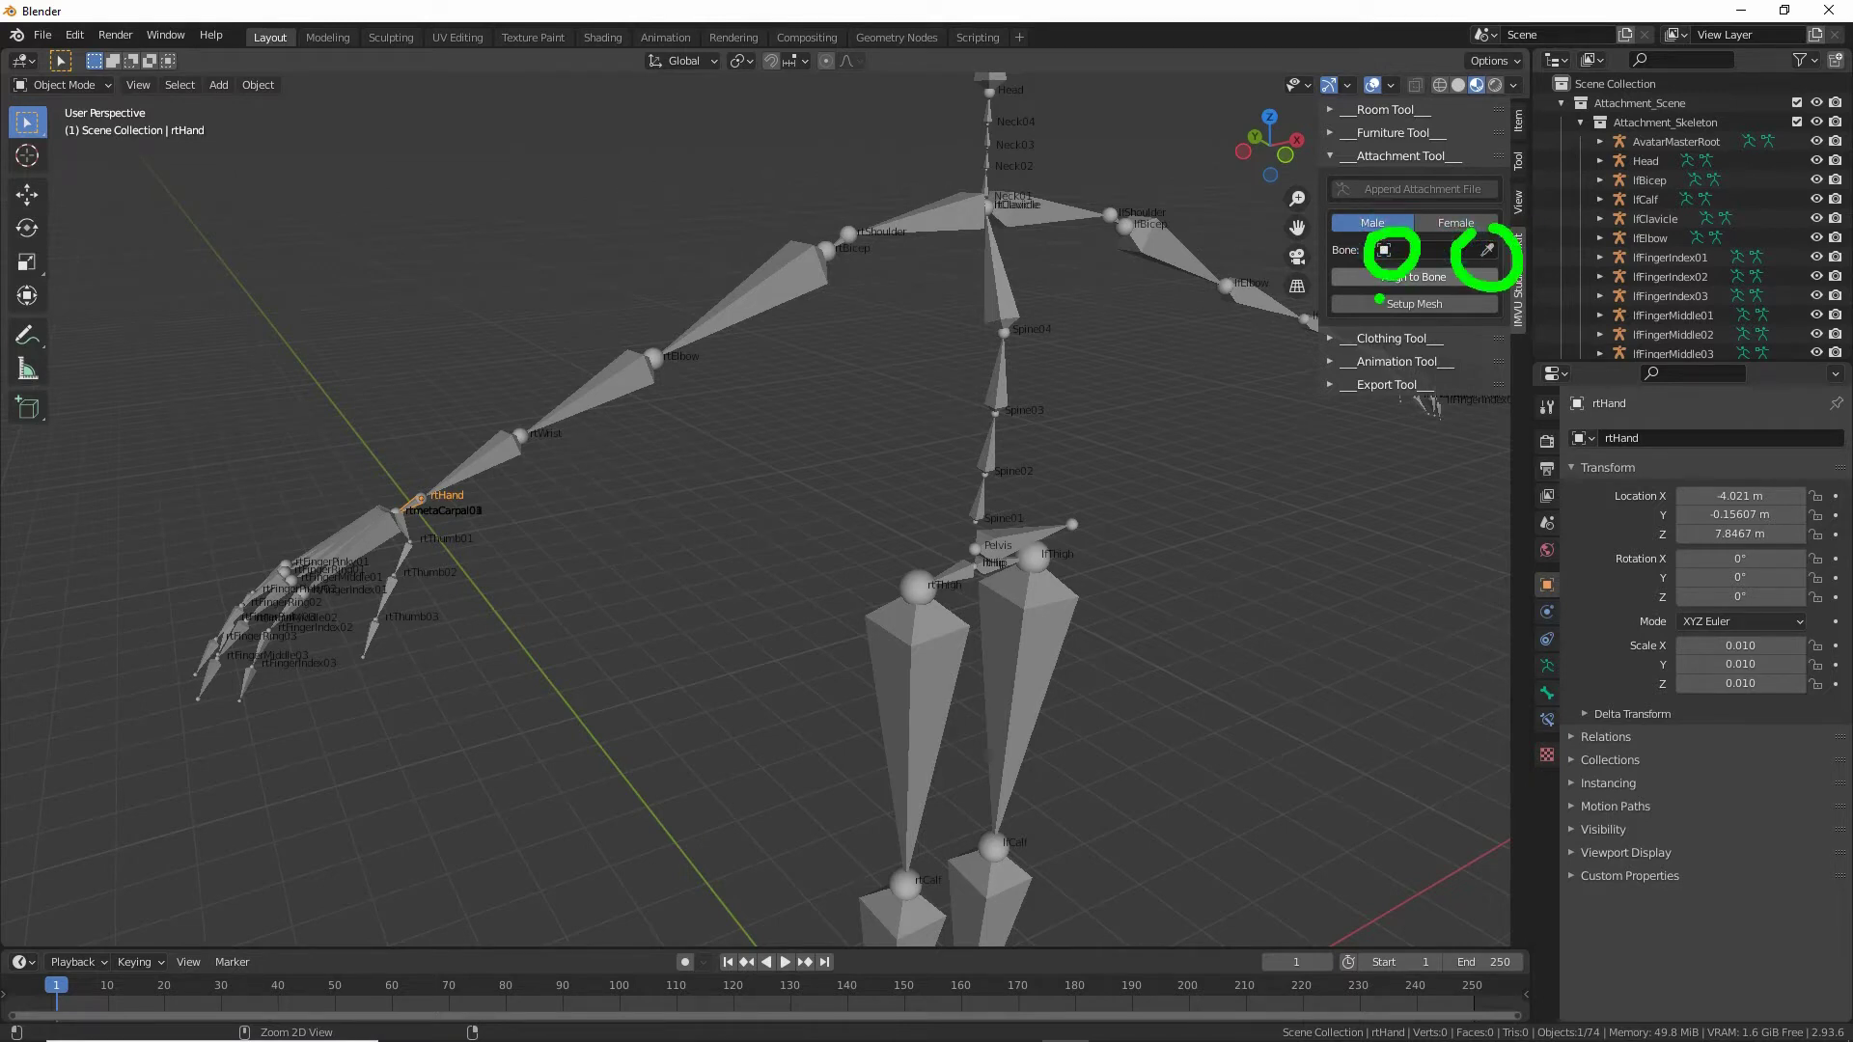
click(1404, 251)
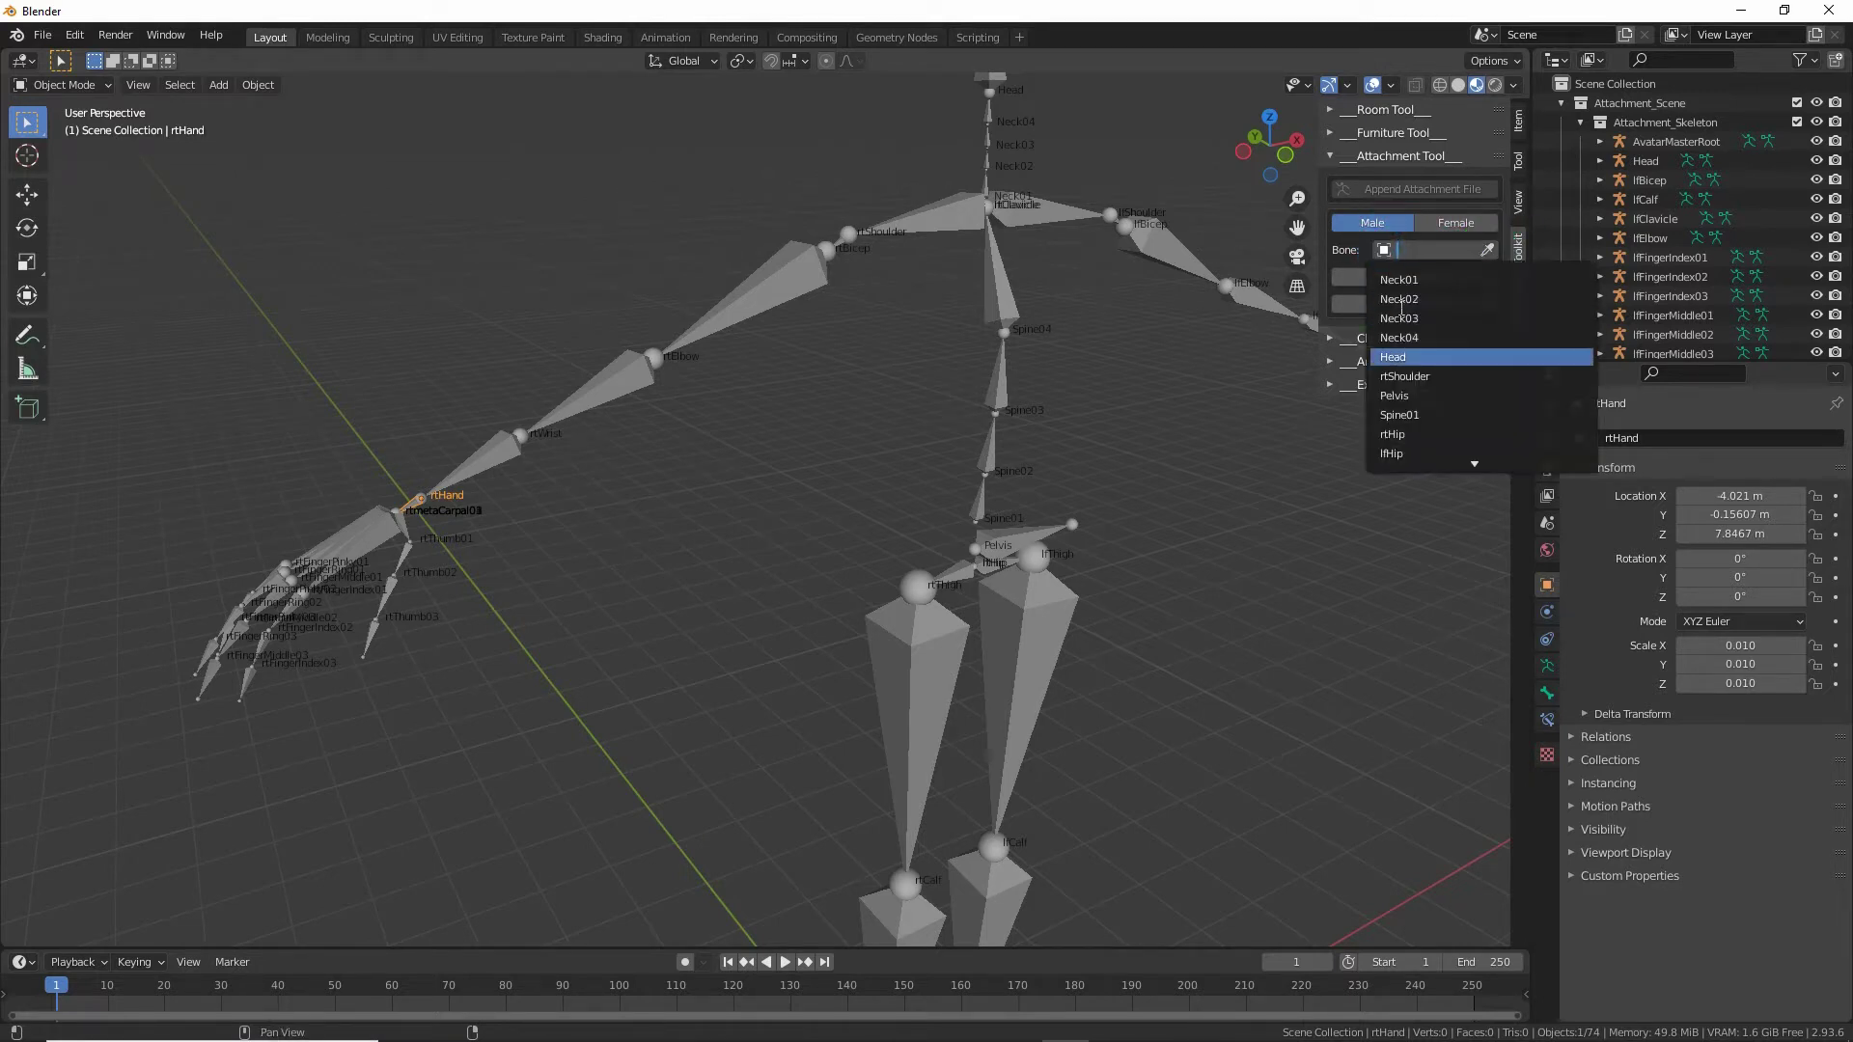
scroll(1401, 305, down, 20)
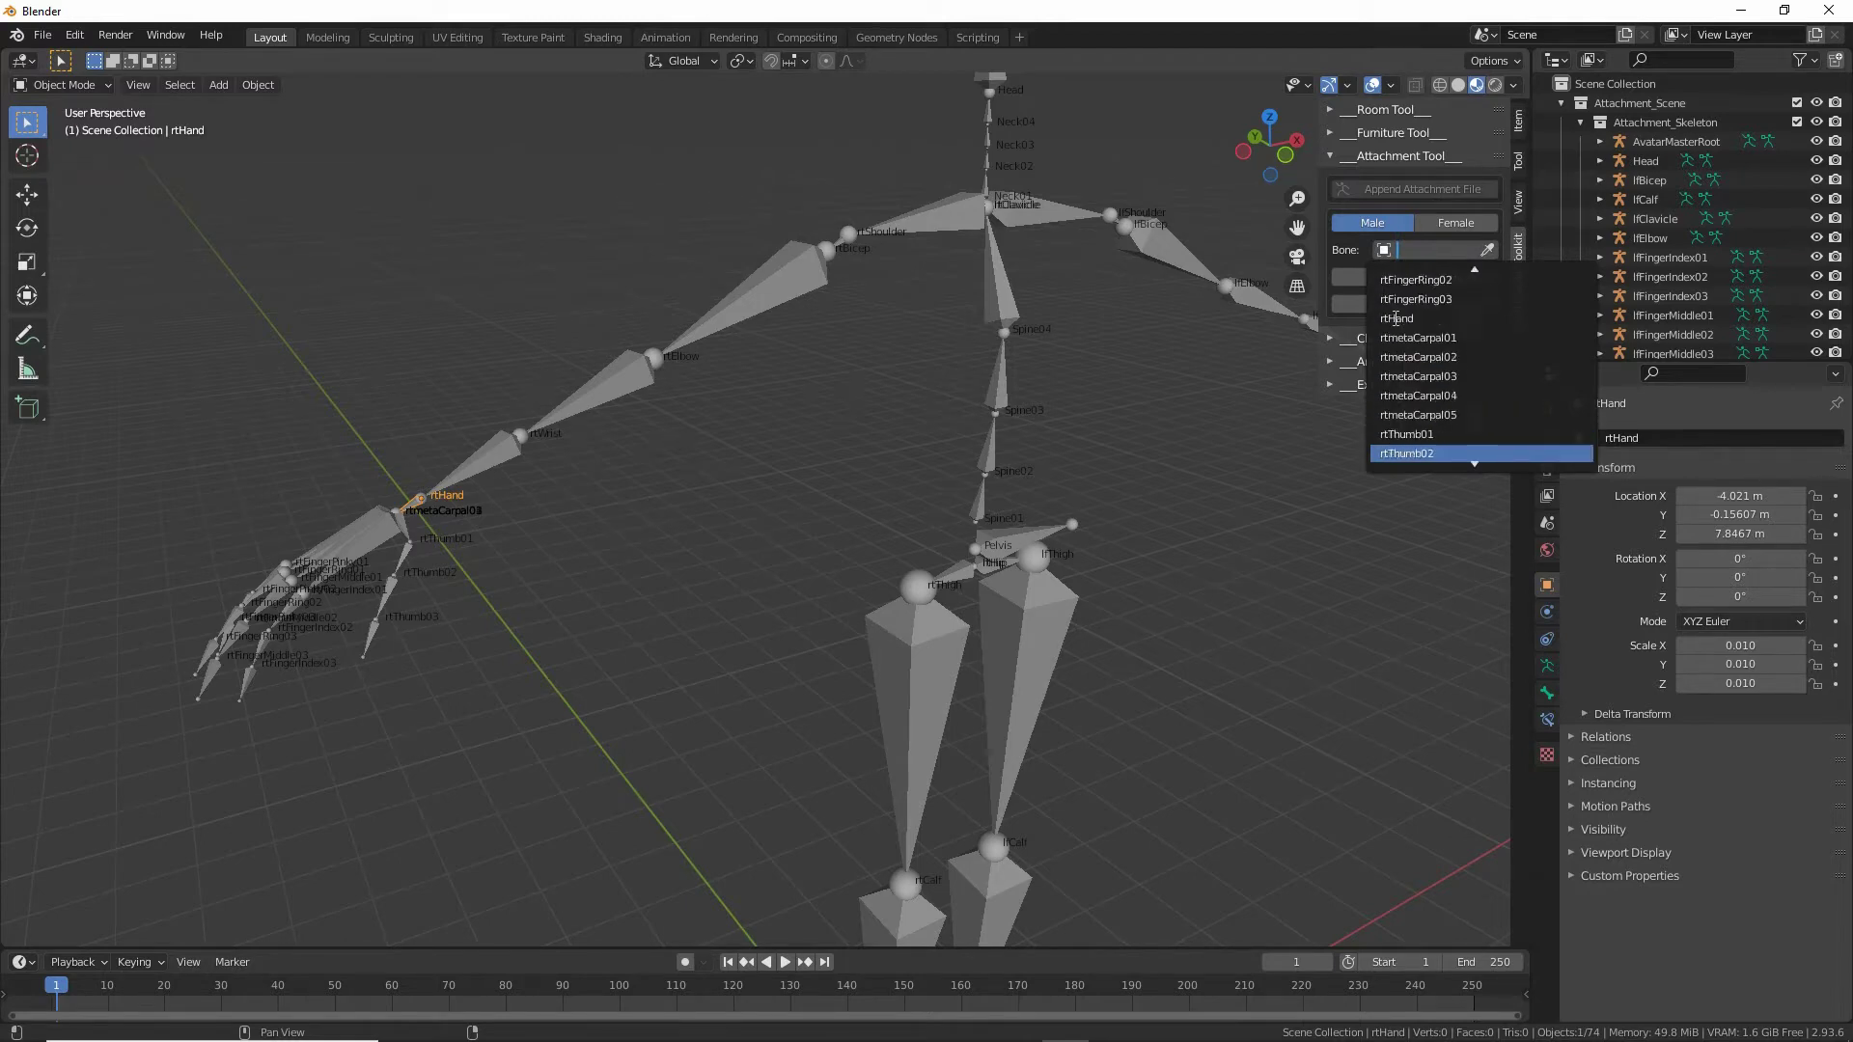
scroll(1396, 319, down, 20)
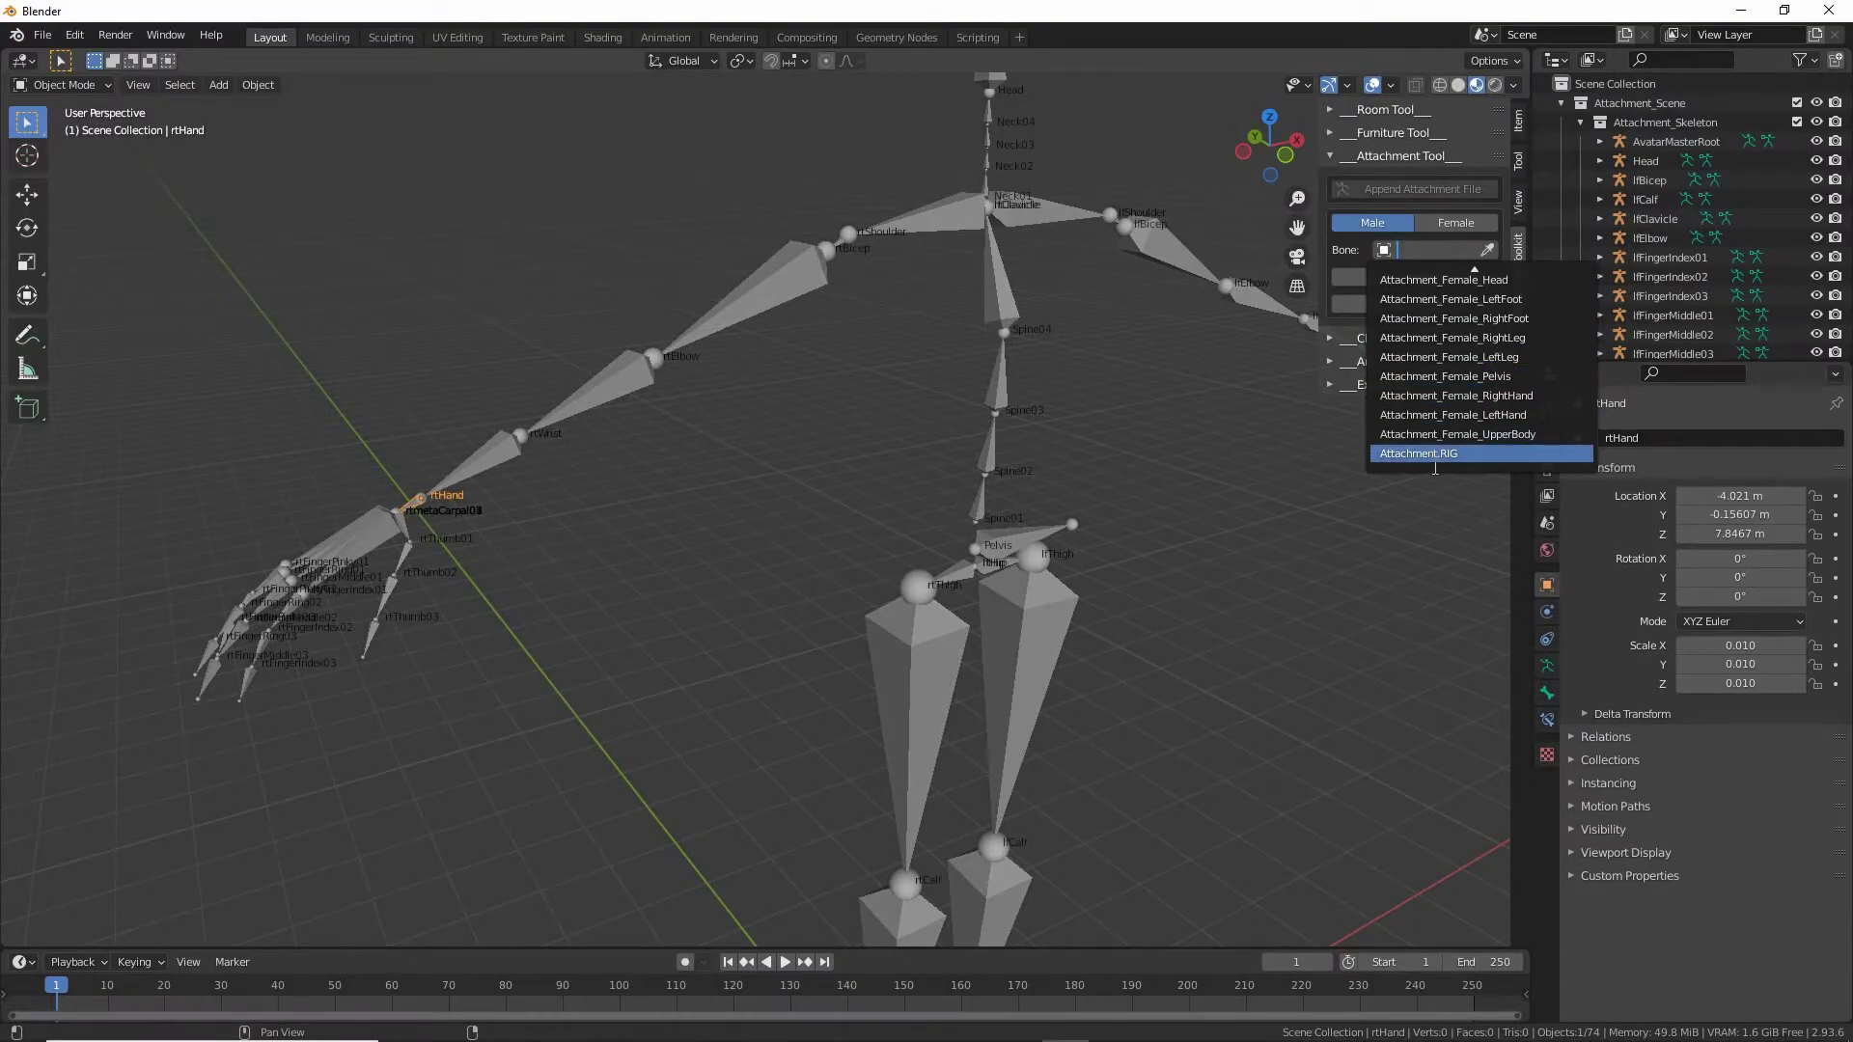
key(Escape)
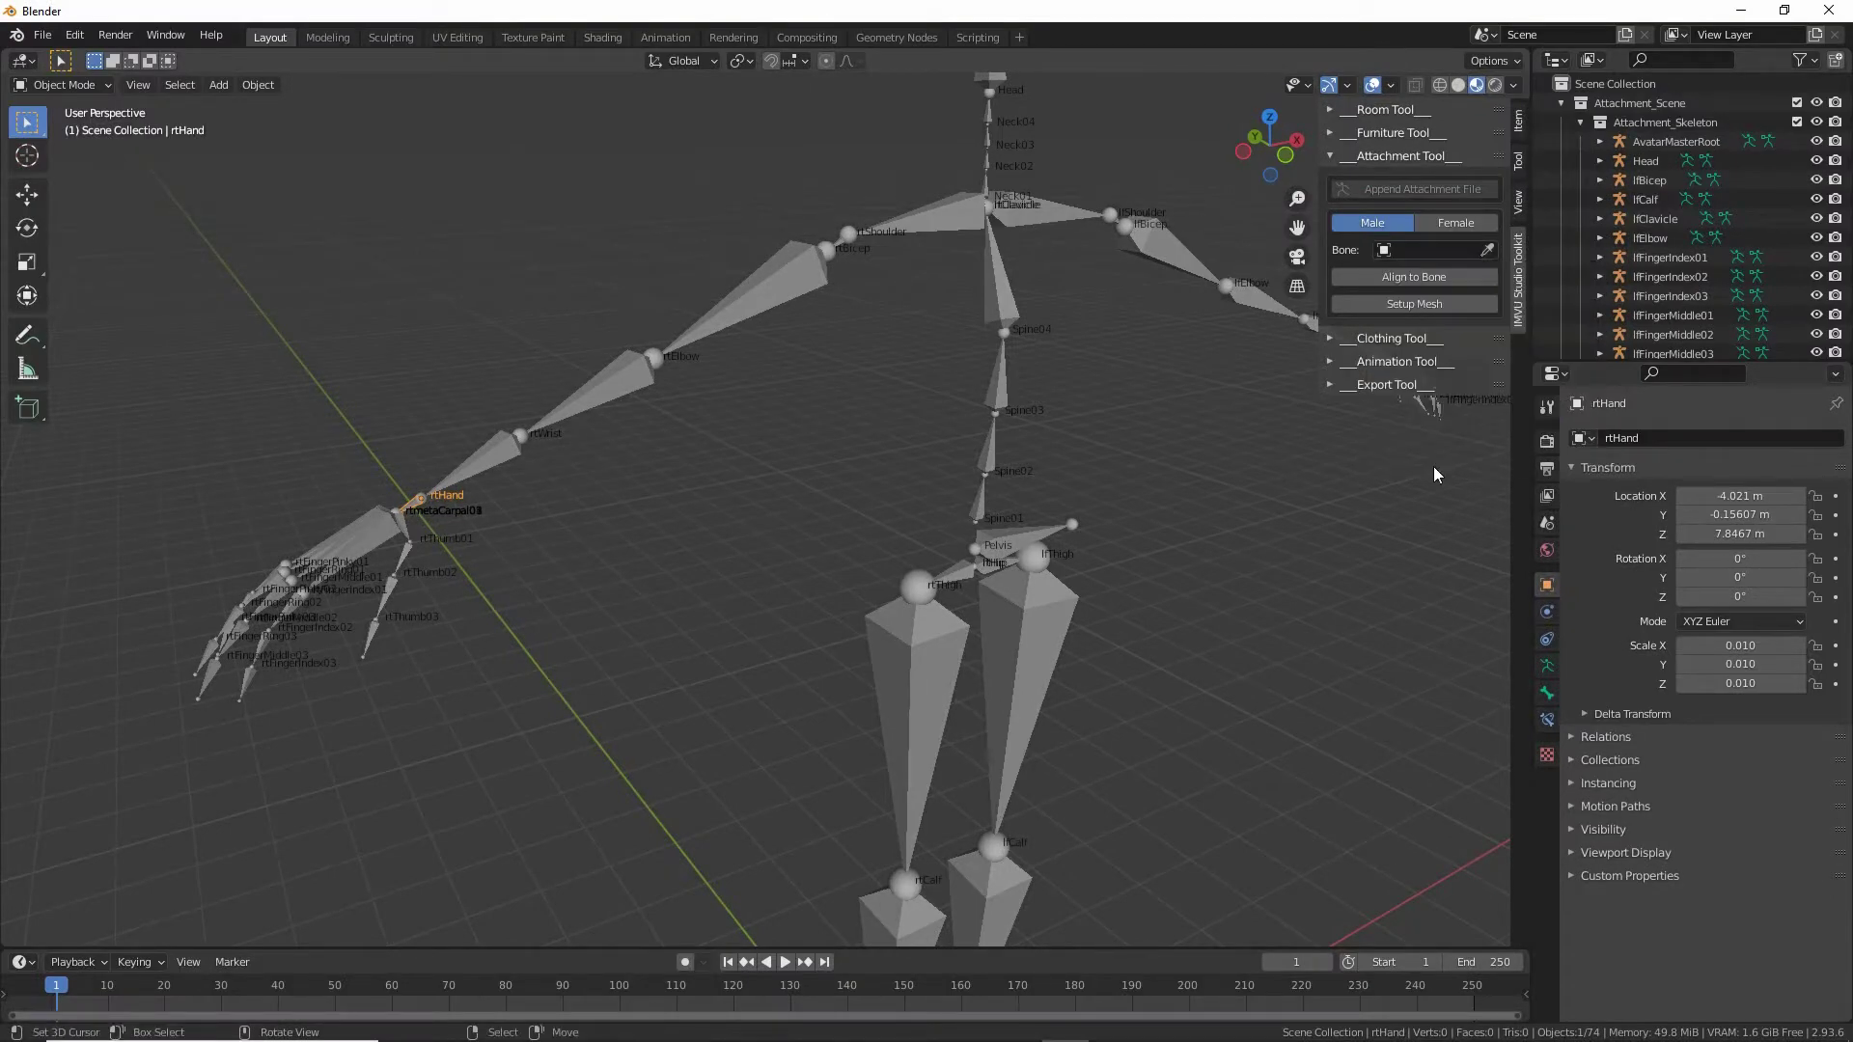
Assign rtHand as the attachment bone by picking it on the skeleton in the viewport.
click(1489, 250)
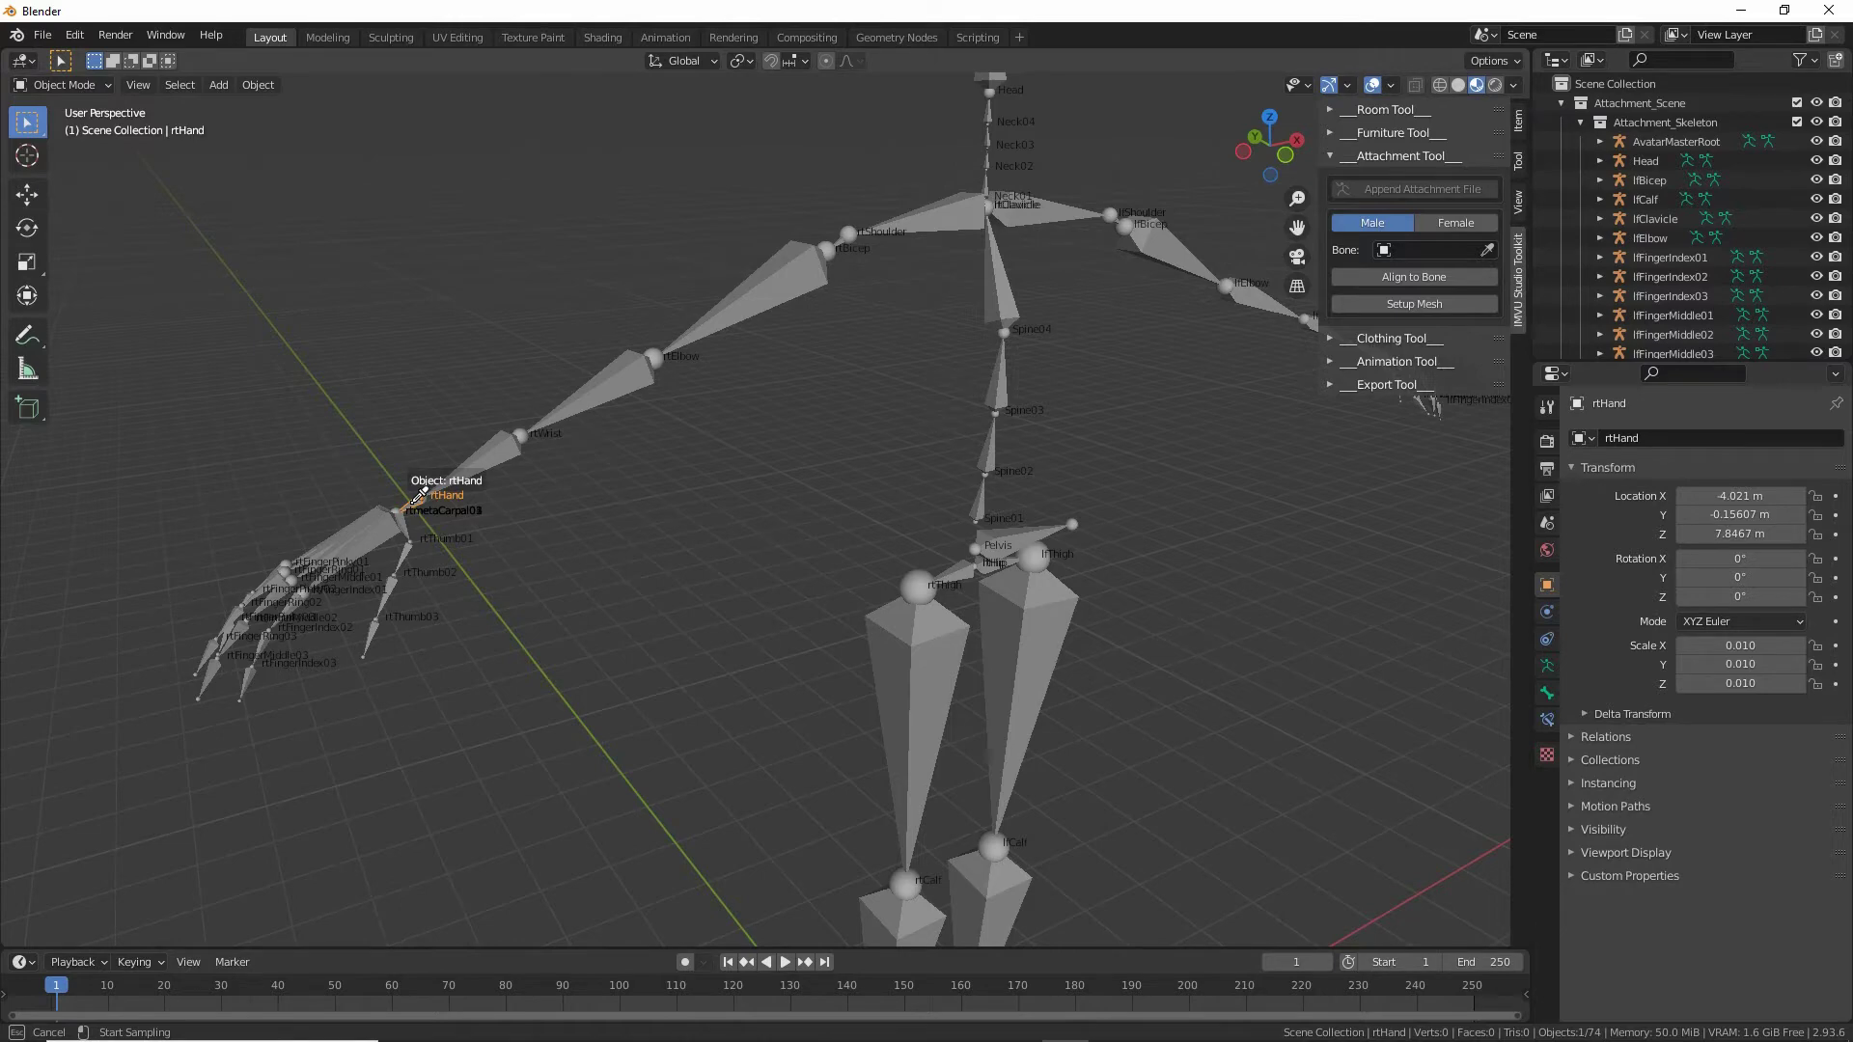
click(415, 500)
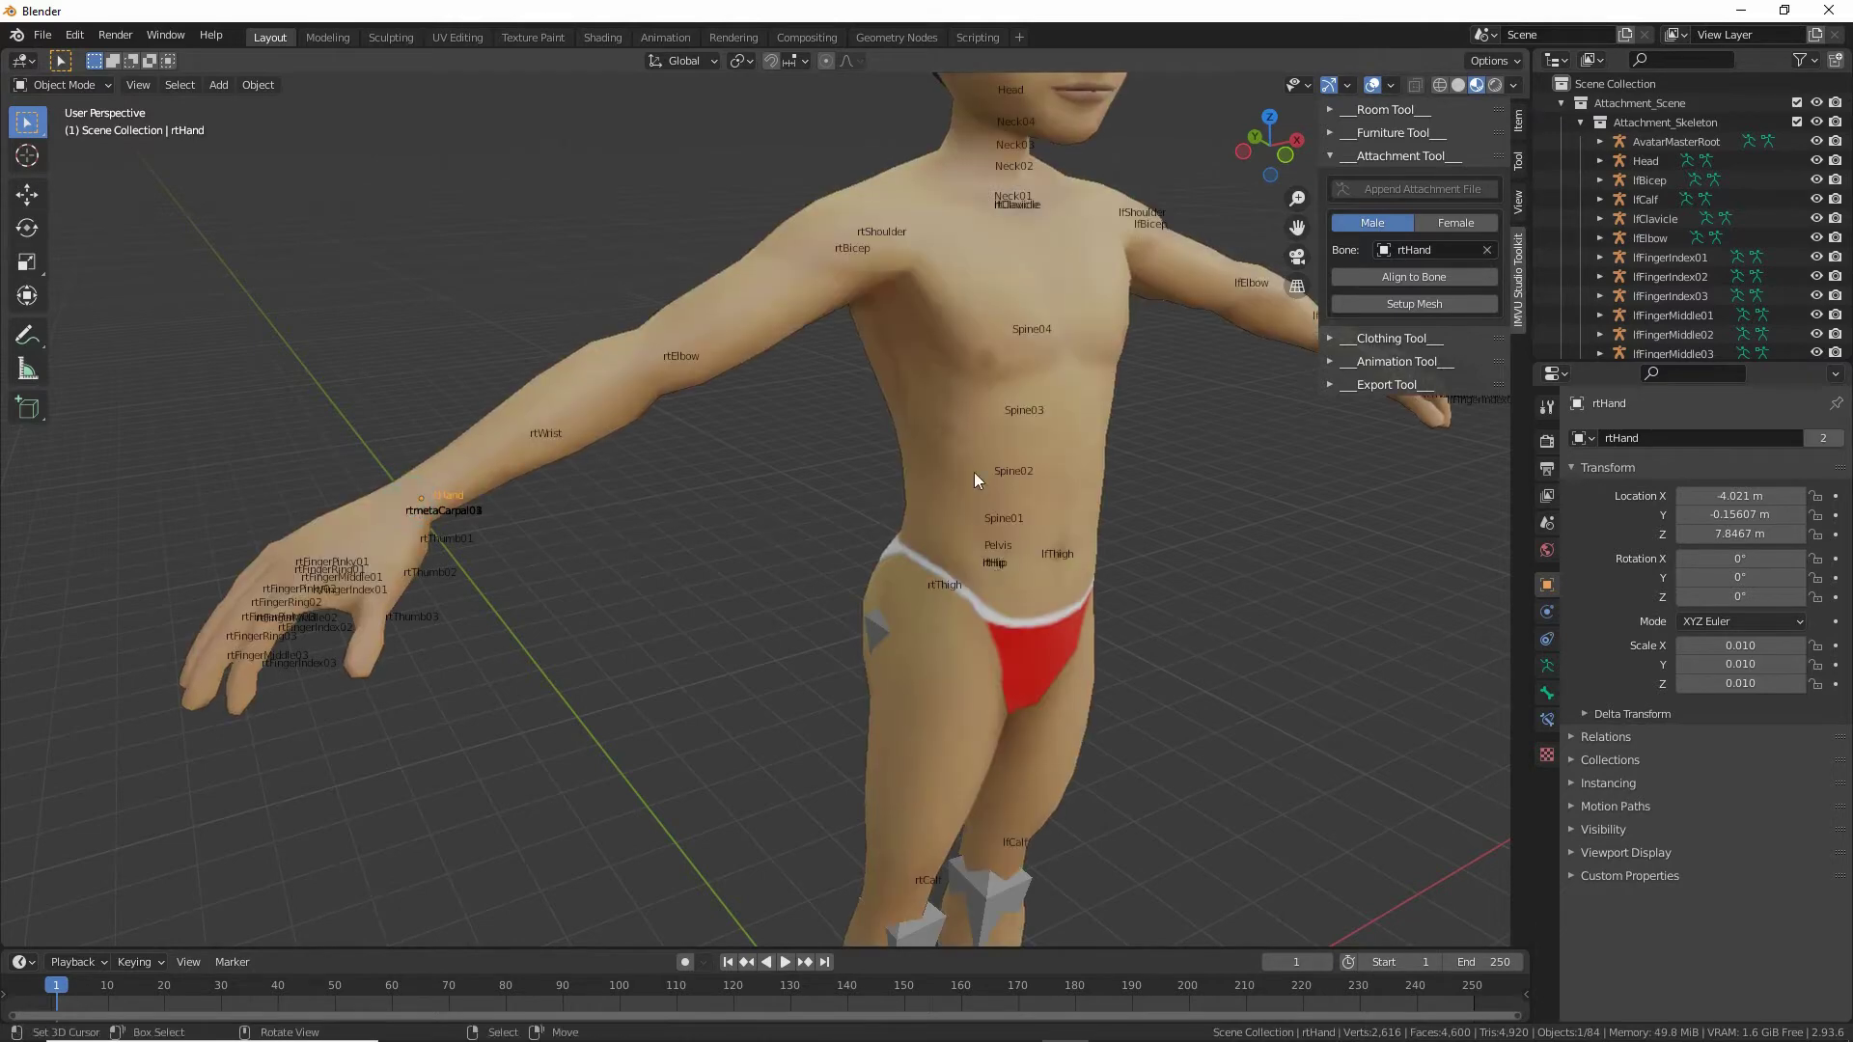
mouse_move(1391, 228)
mouse_down()
mouse_move(1368, 243)
mouse_move(1492, 230)
mouse_move(1375, 226)
mouse_up()
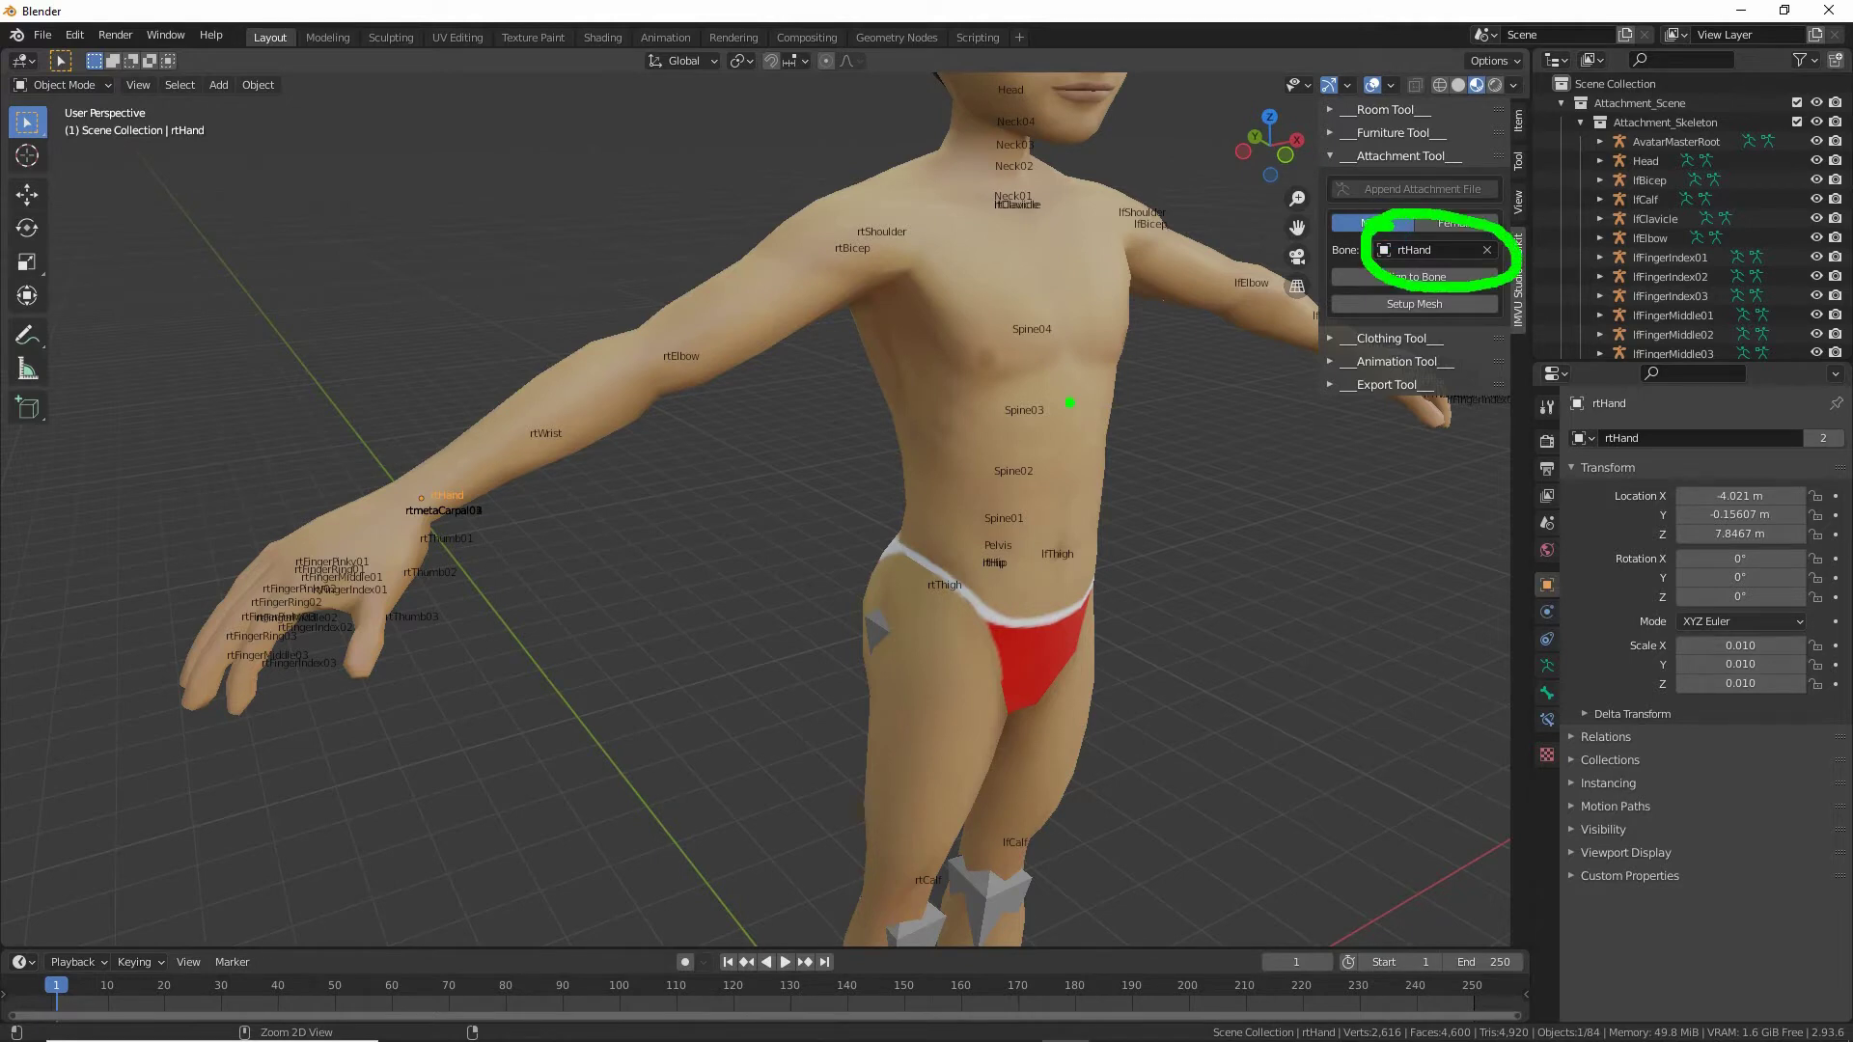
drag(1021, 291, 954, 673)
key(Escape)
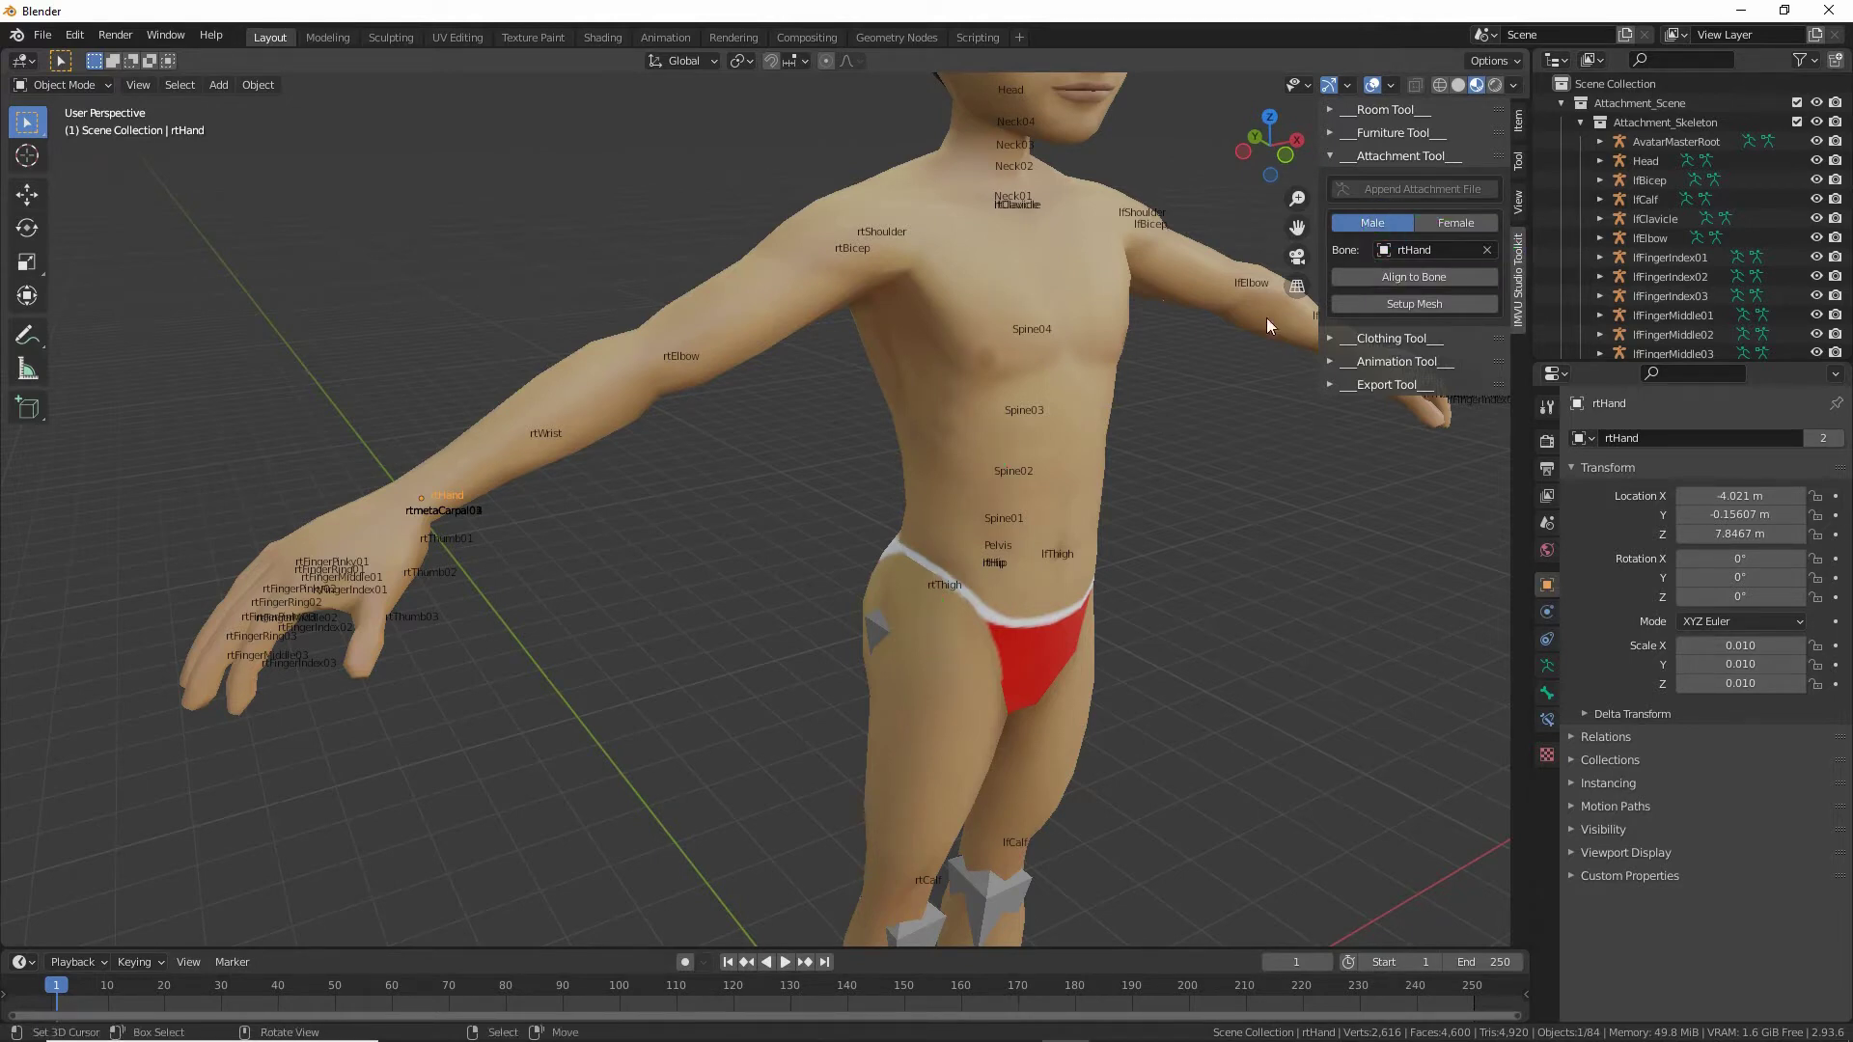
Add a cylinder mesh to the scene as the base for the right-hand attachment.
middle_drag(639, 652, 758, 591)
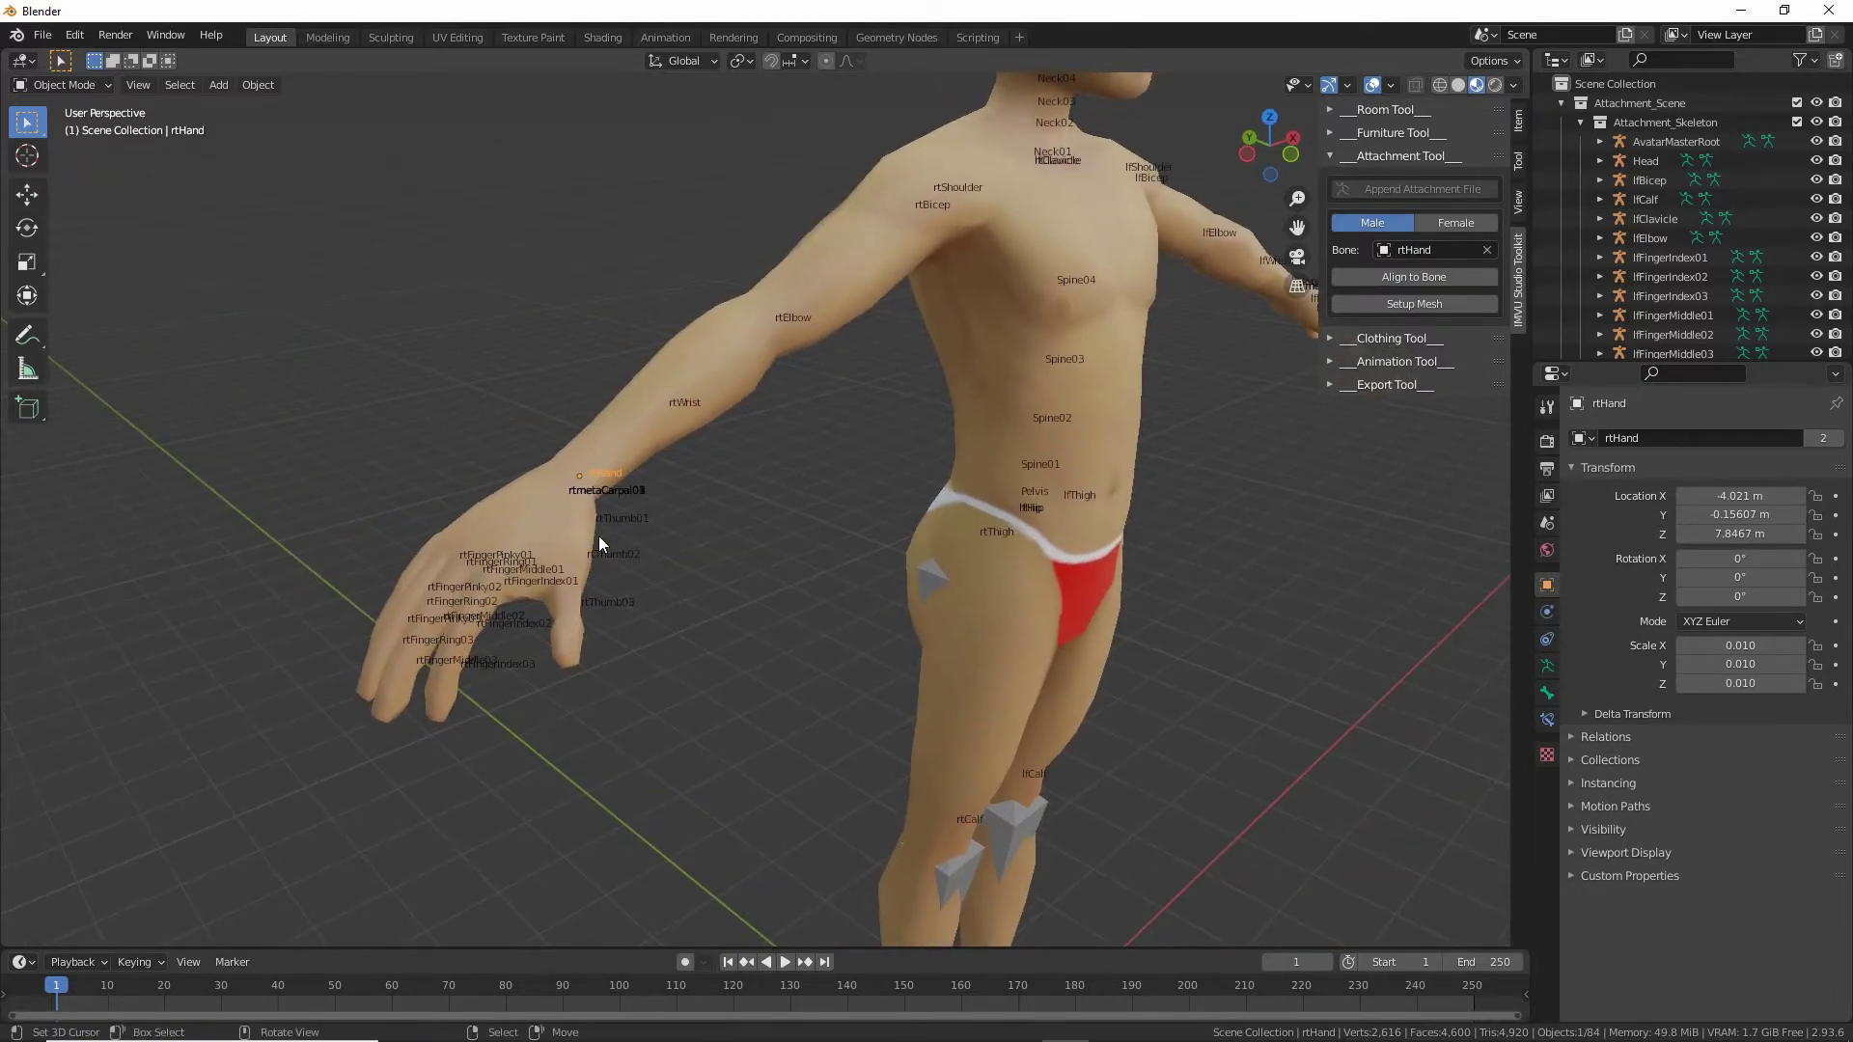
click(220, 85)
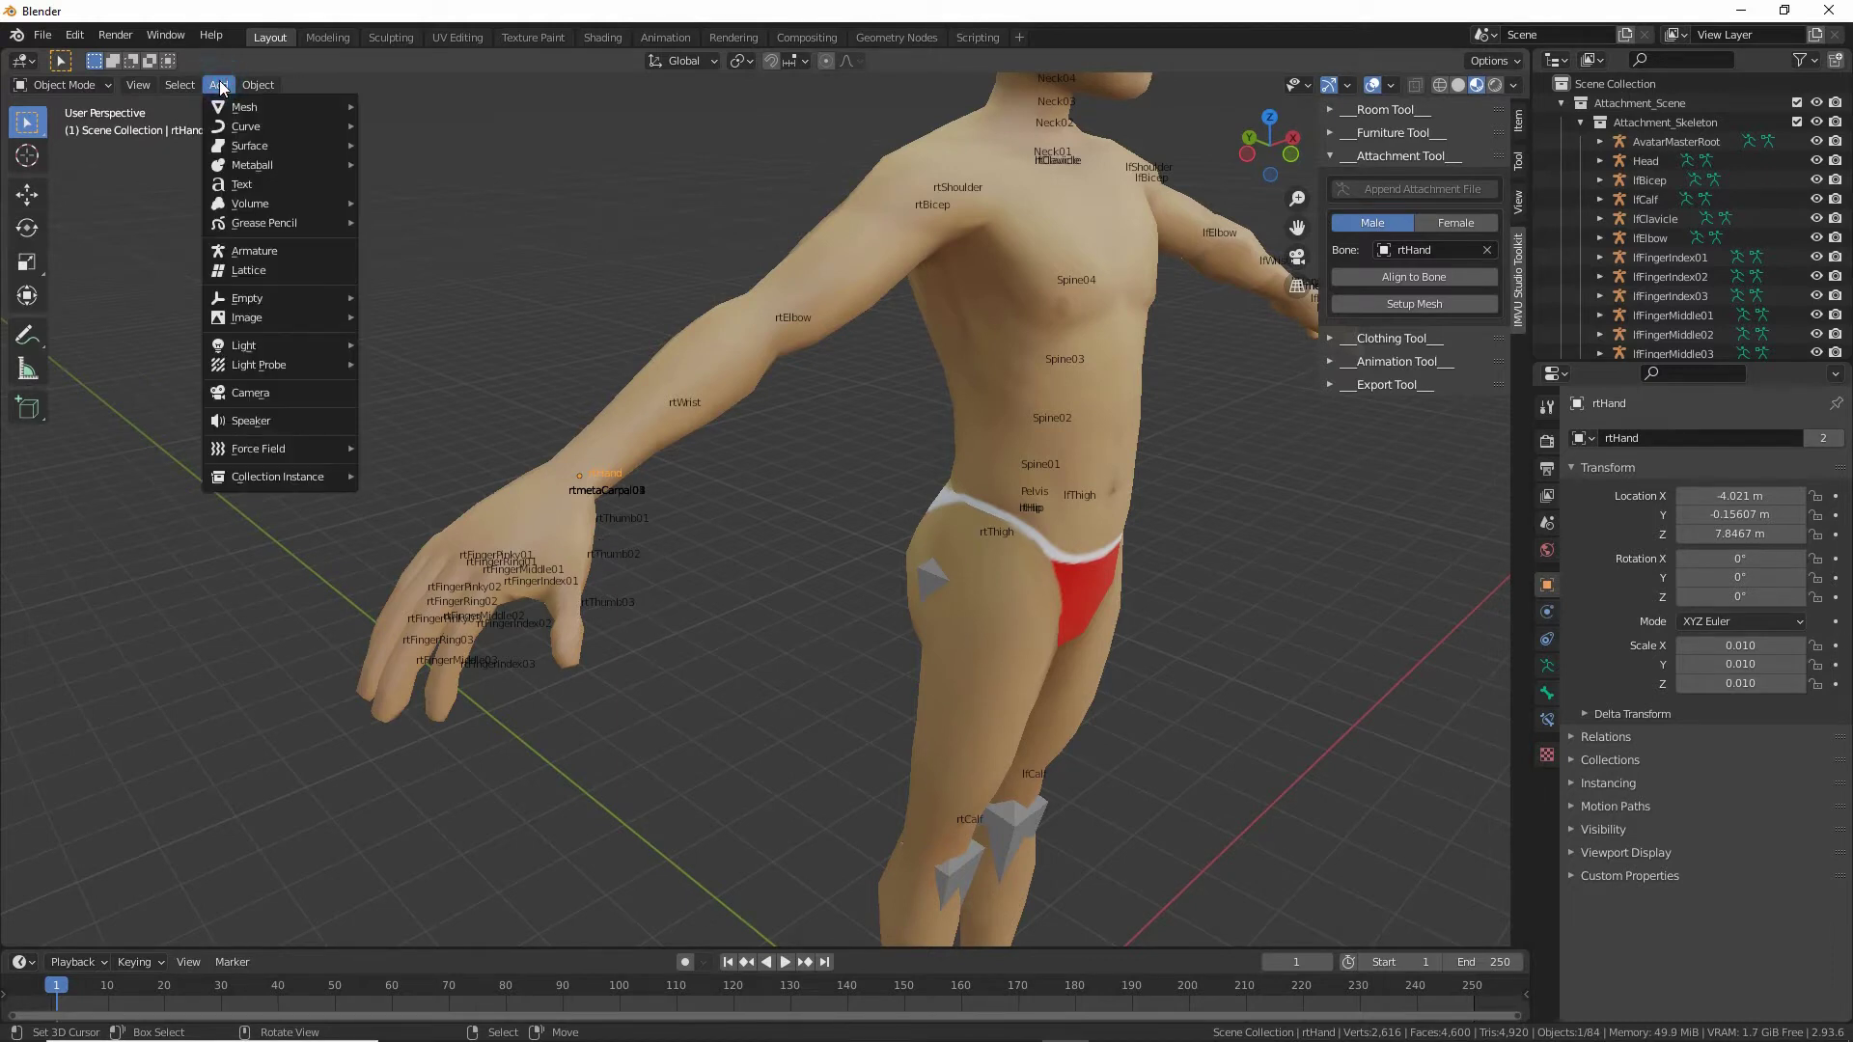
mouse_move(218, 108)
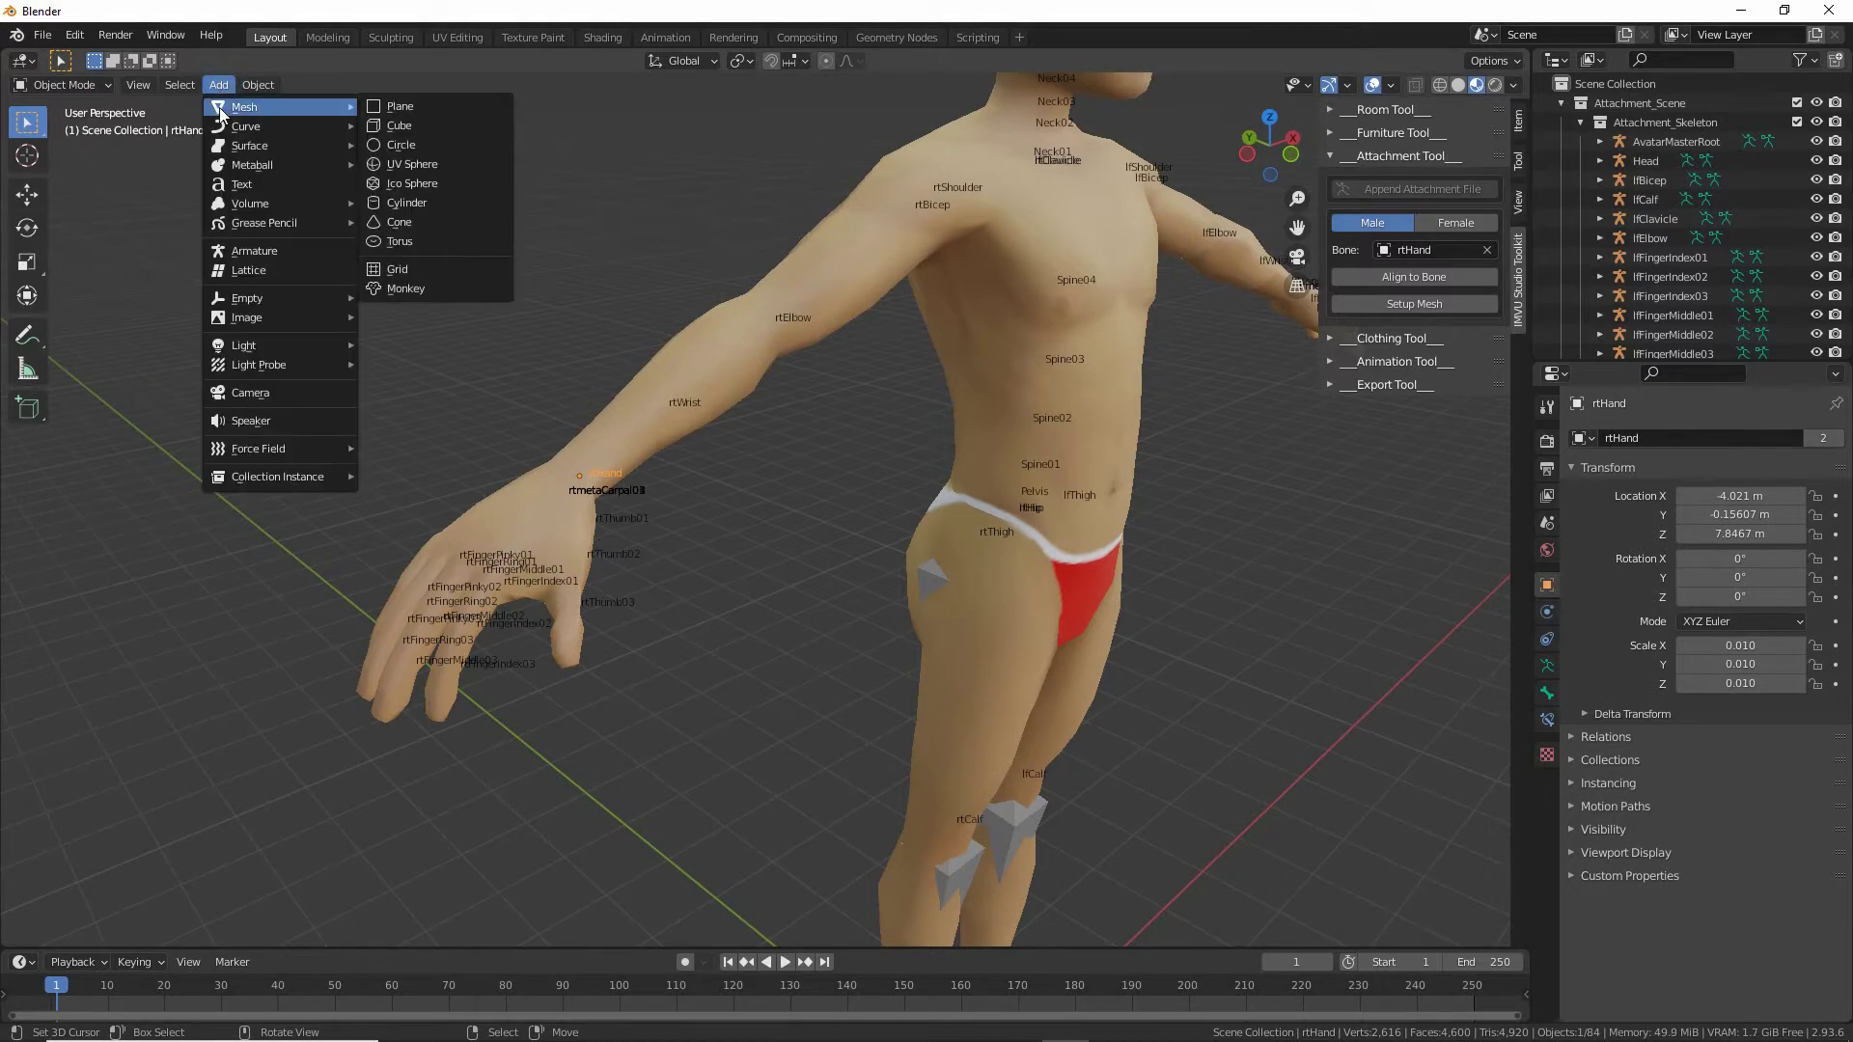
click(423, 204)
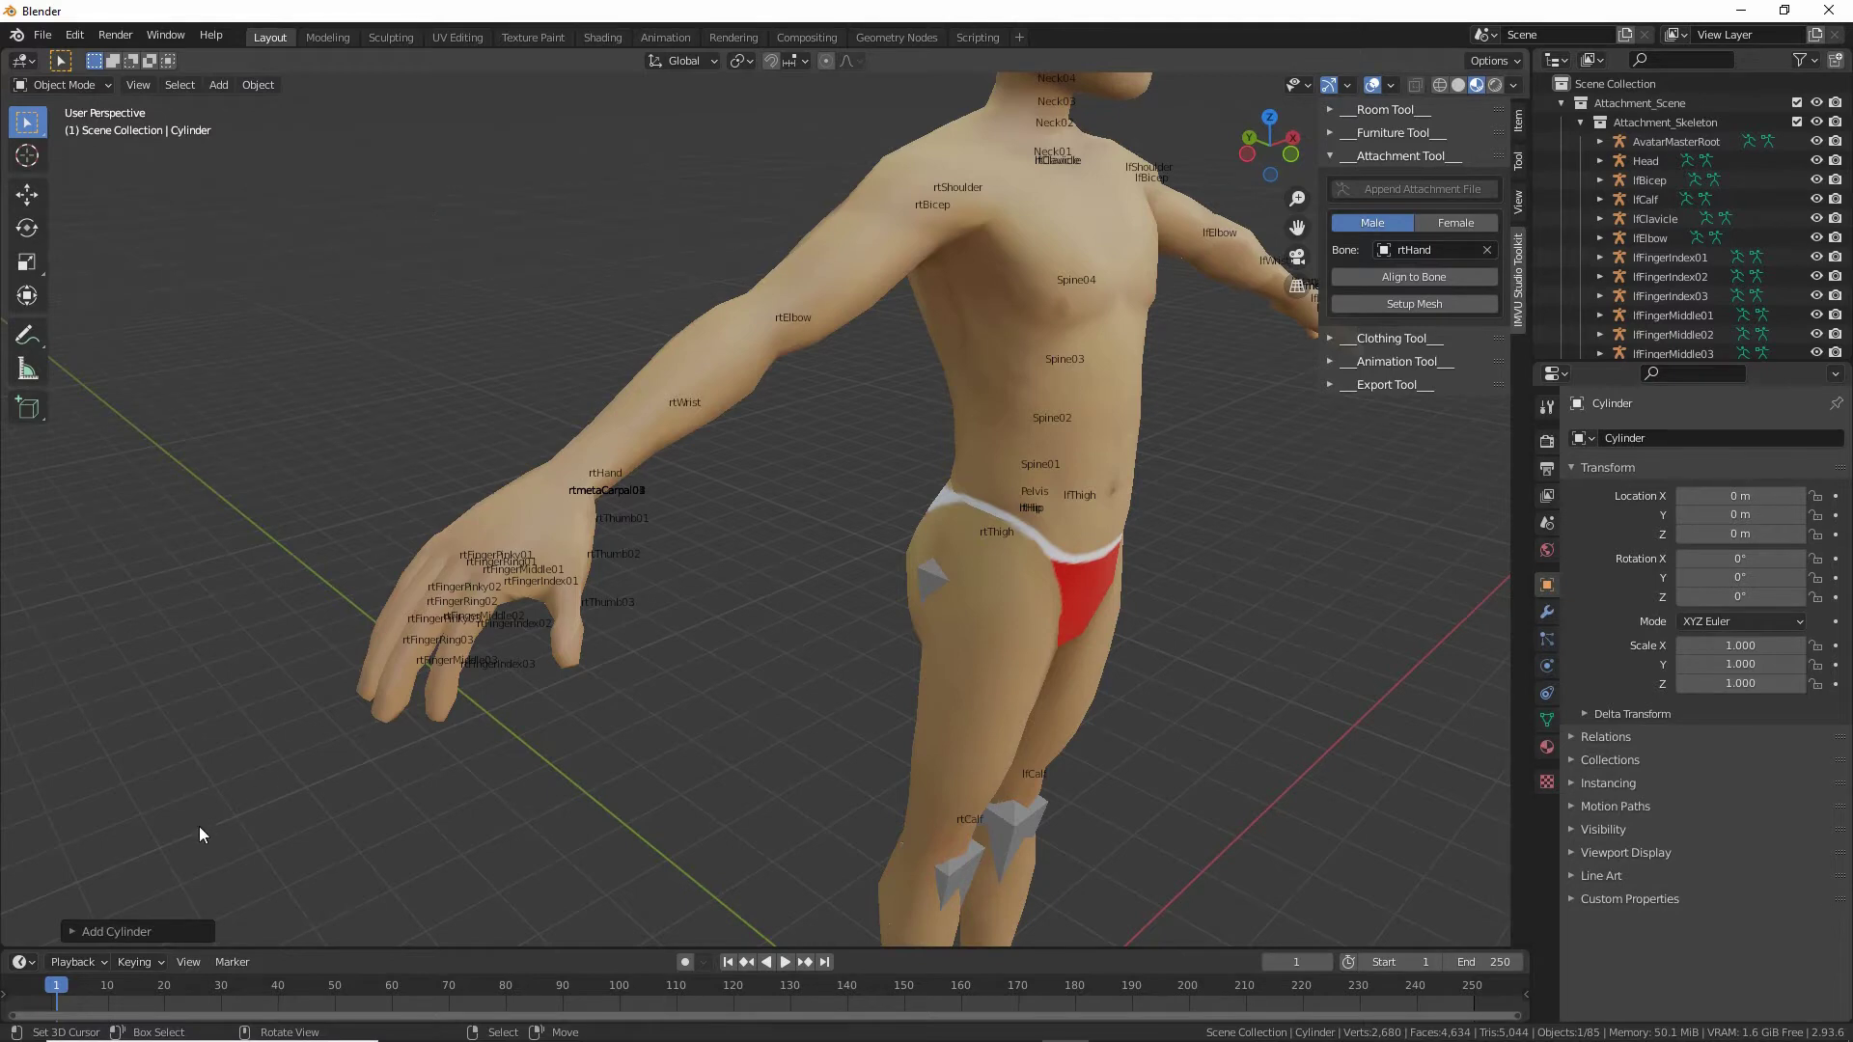
shift+middle_drag(685, 770, 673, 350)
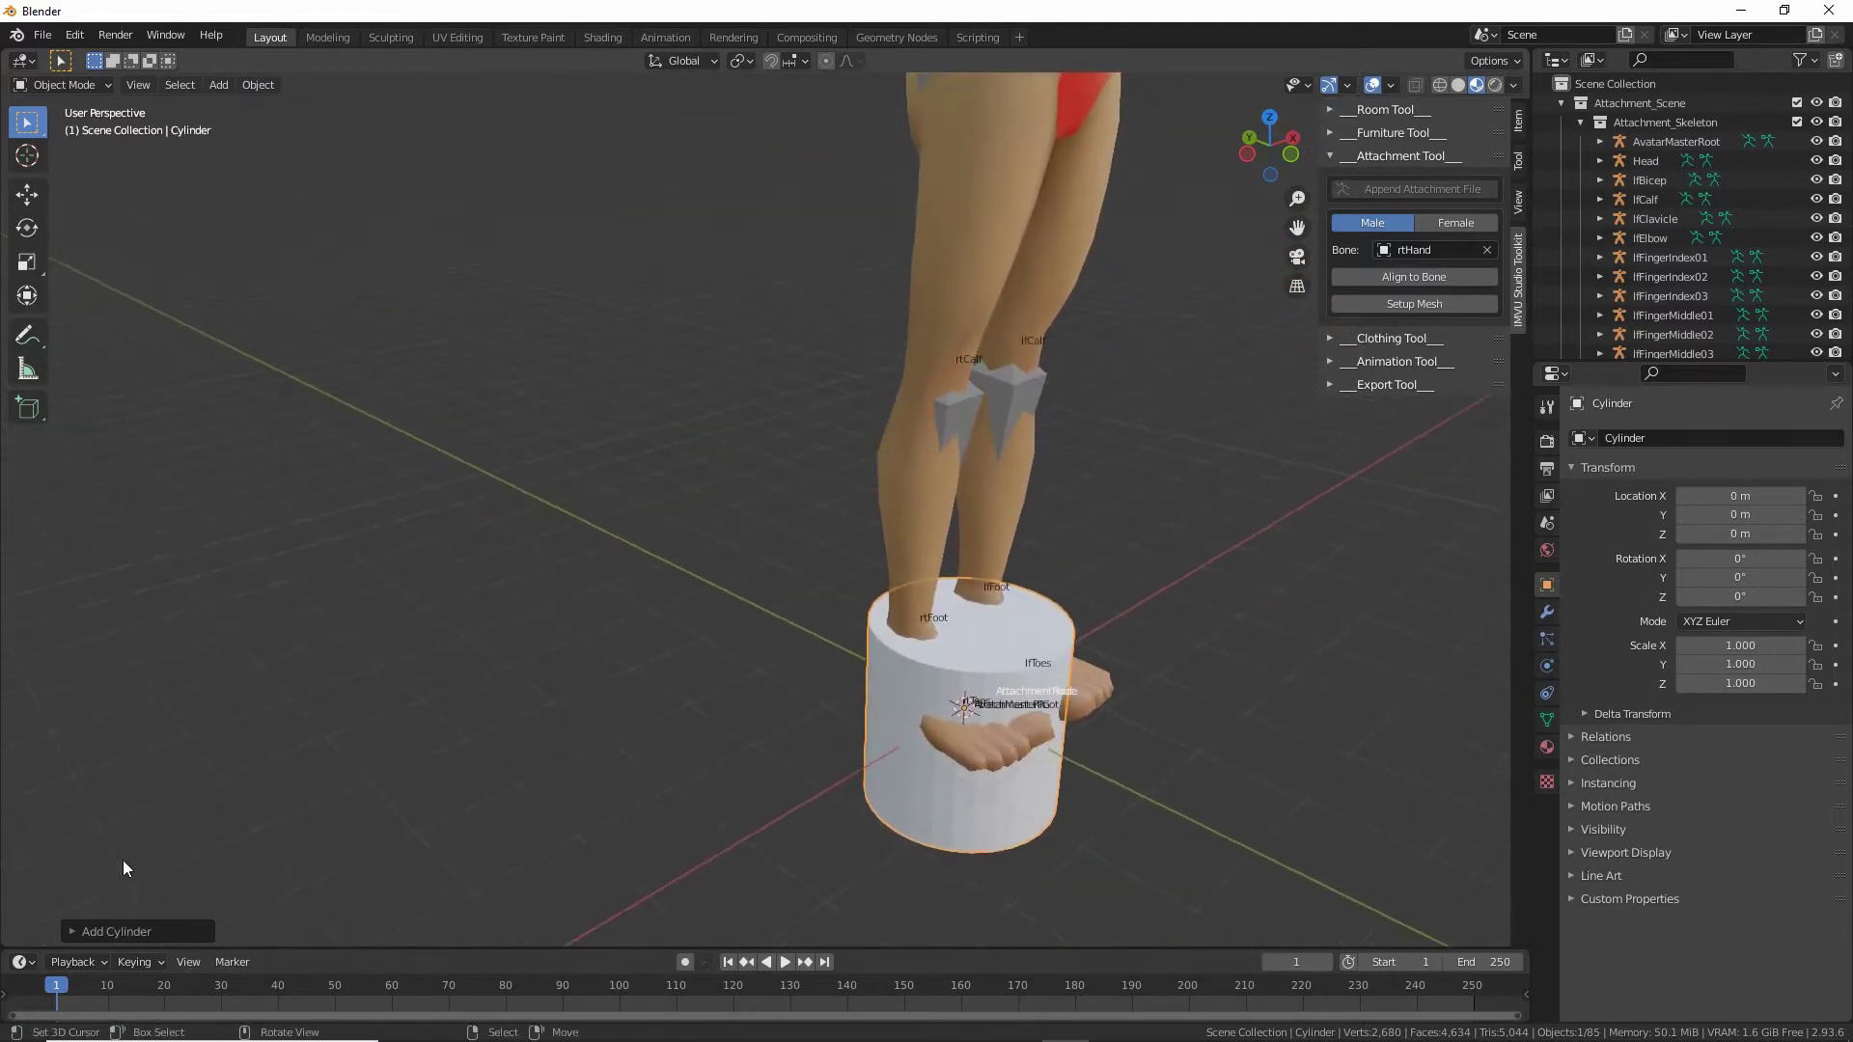
Set the new cylinder to 12 vertices with a radius of 0.5 m and a depth of 0.5 m.
click(71, 930)
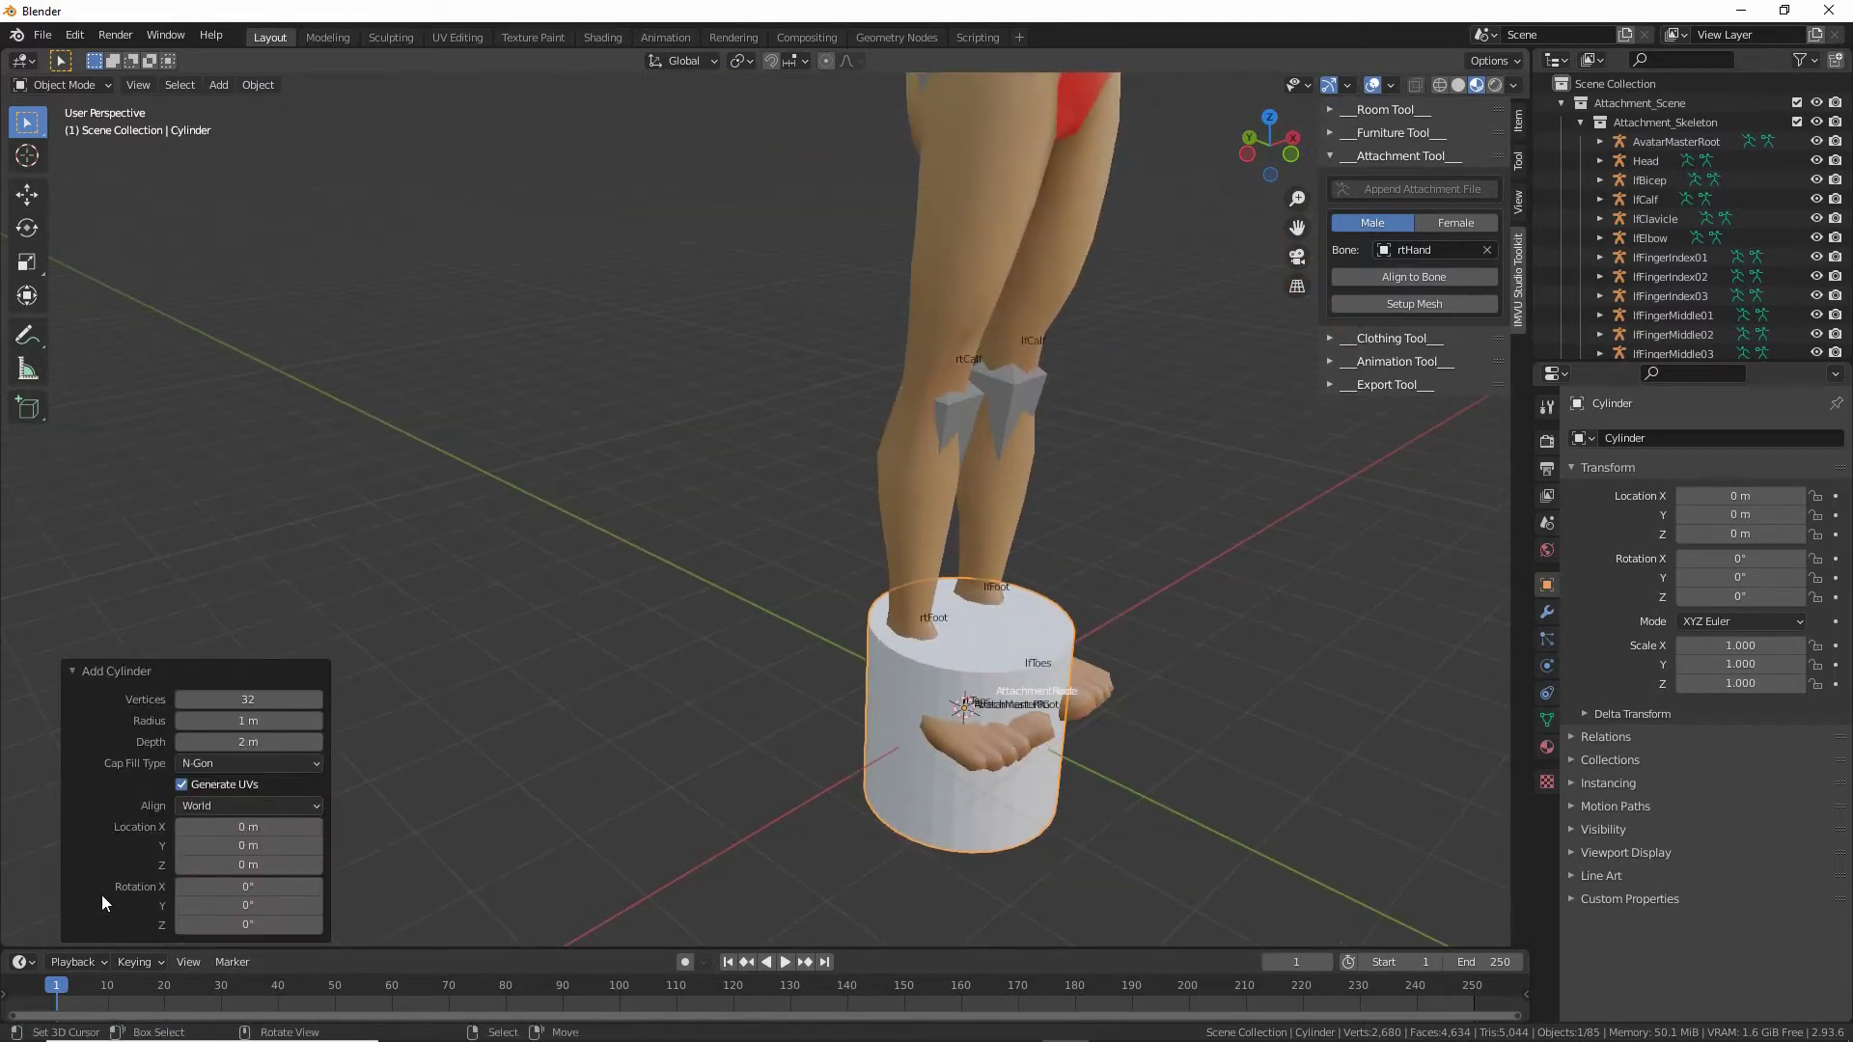
click(271, 701)
key(Return)
click(269, 723)
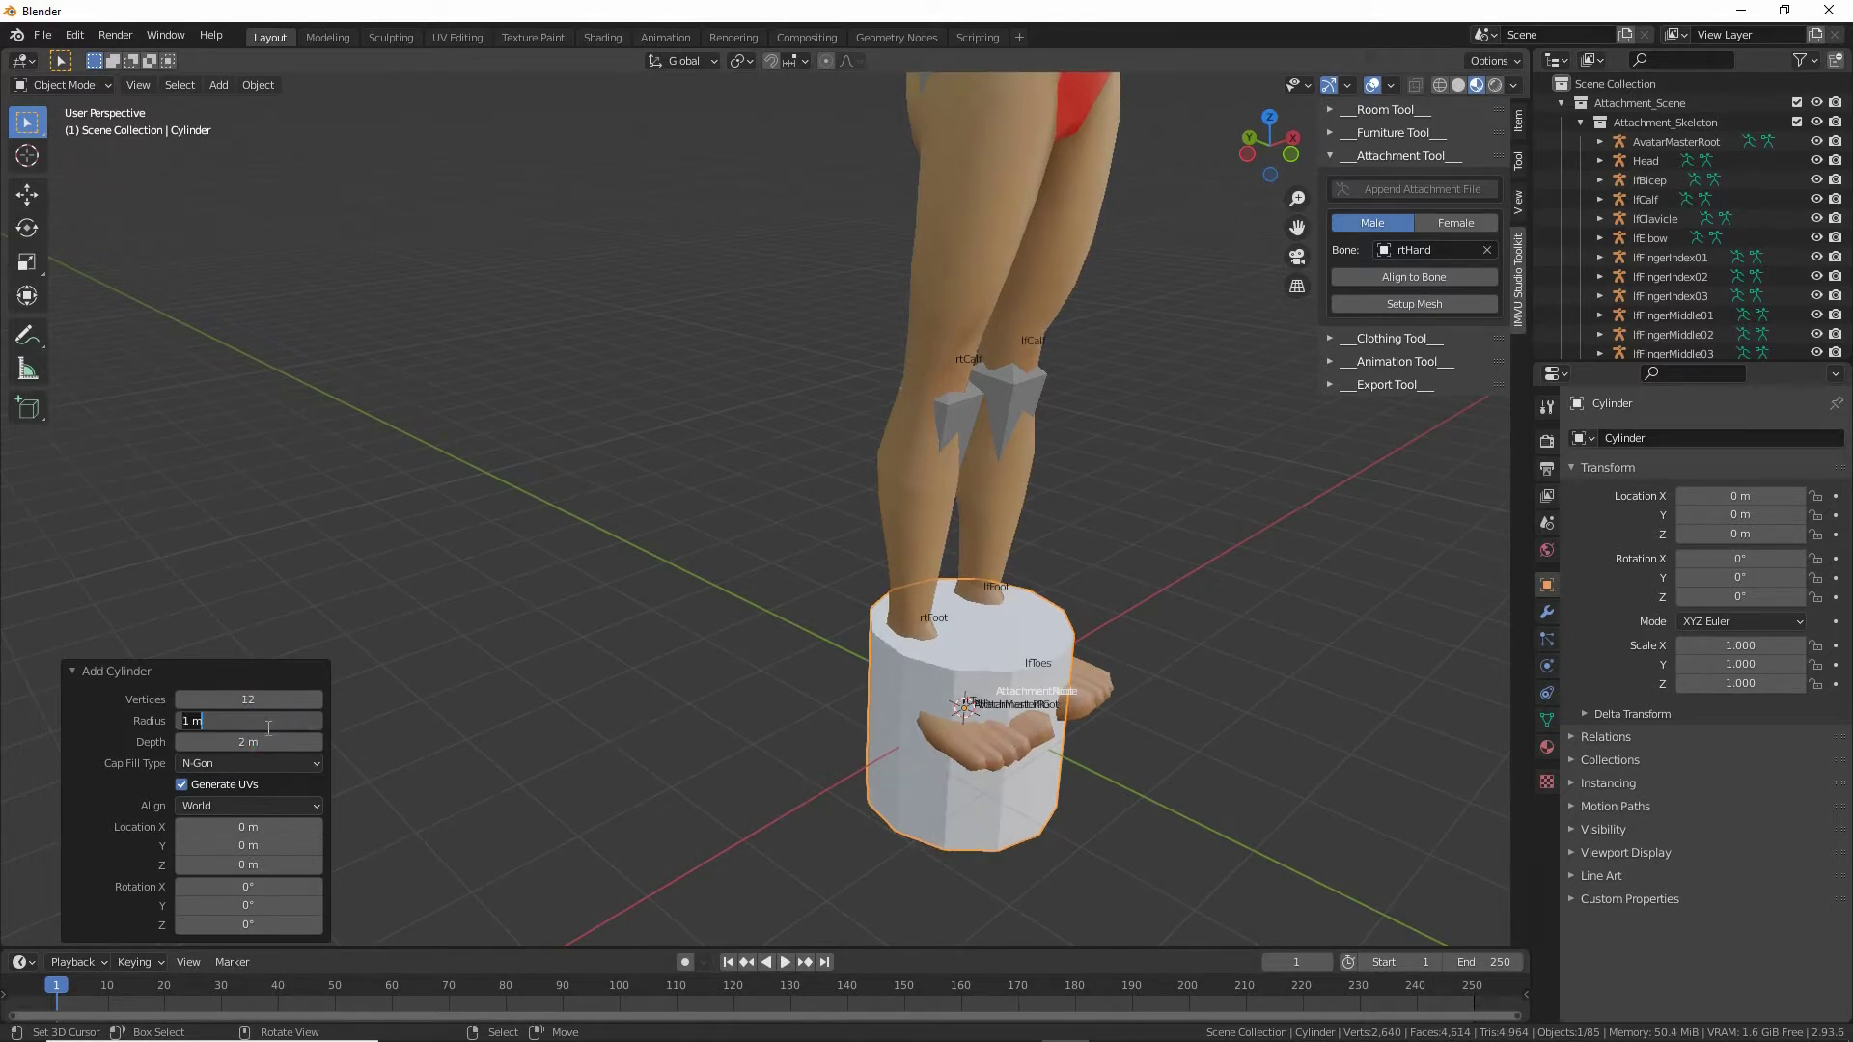
text(.5)
key(Return)
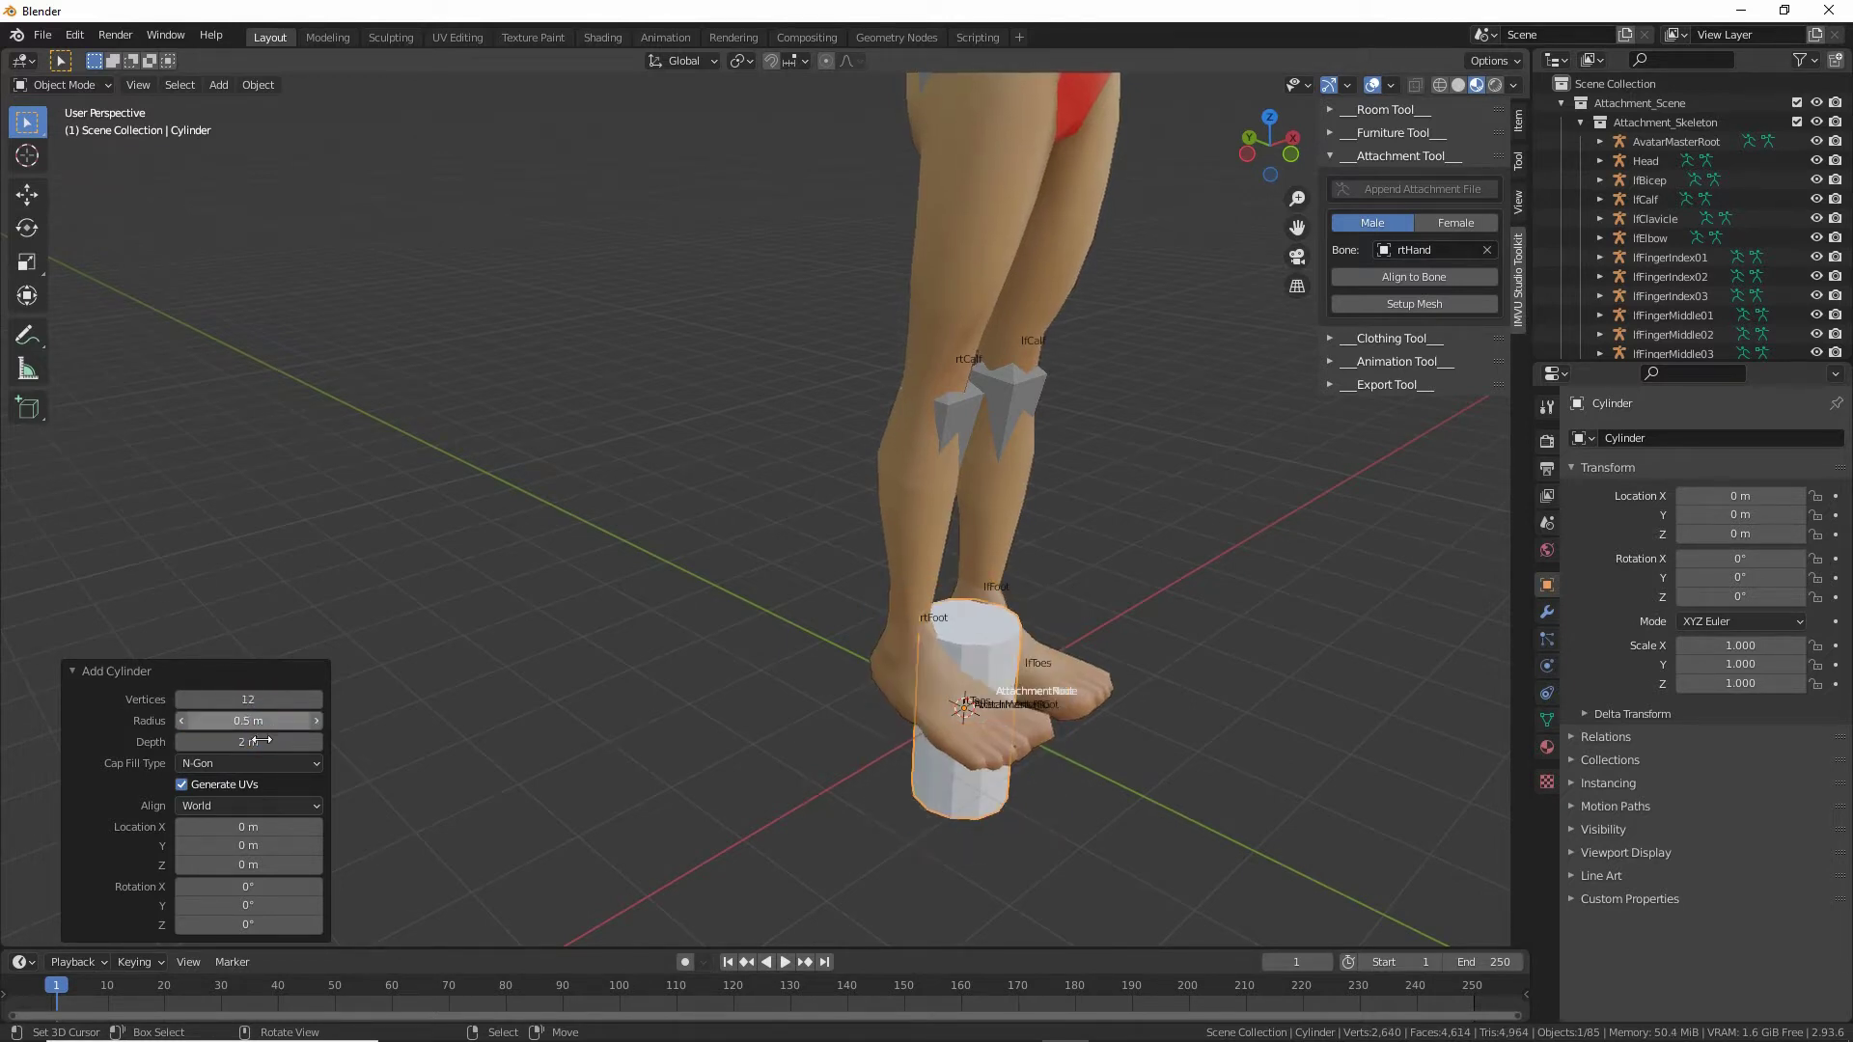
click(264, 742)
text(.5)
key(Return)
middle_drag(861, 732, 809, 752)
scroll(861, 721, down, 3)
scroll(413, 758, up, 3)
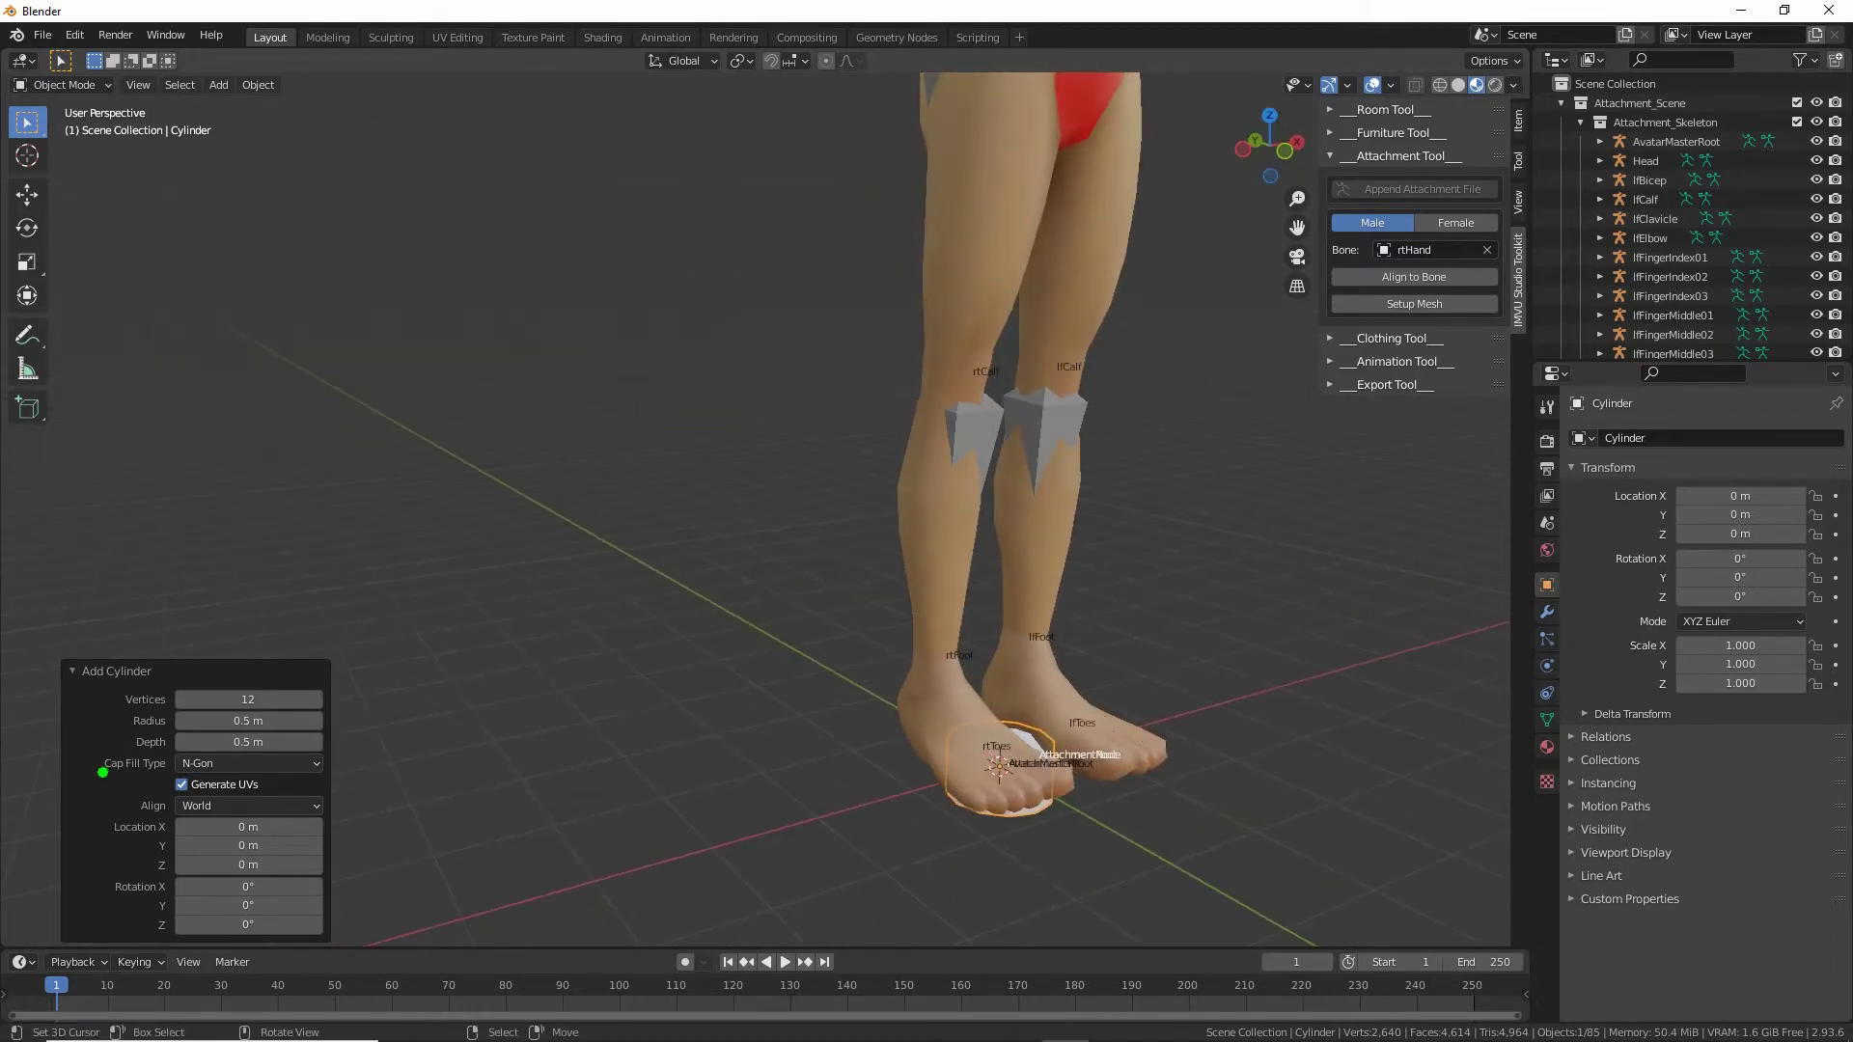
drag(102, 772, 168, 780)
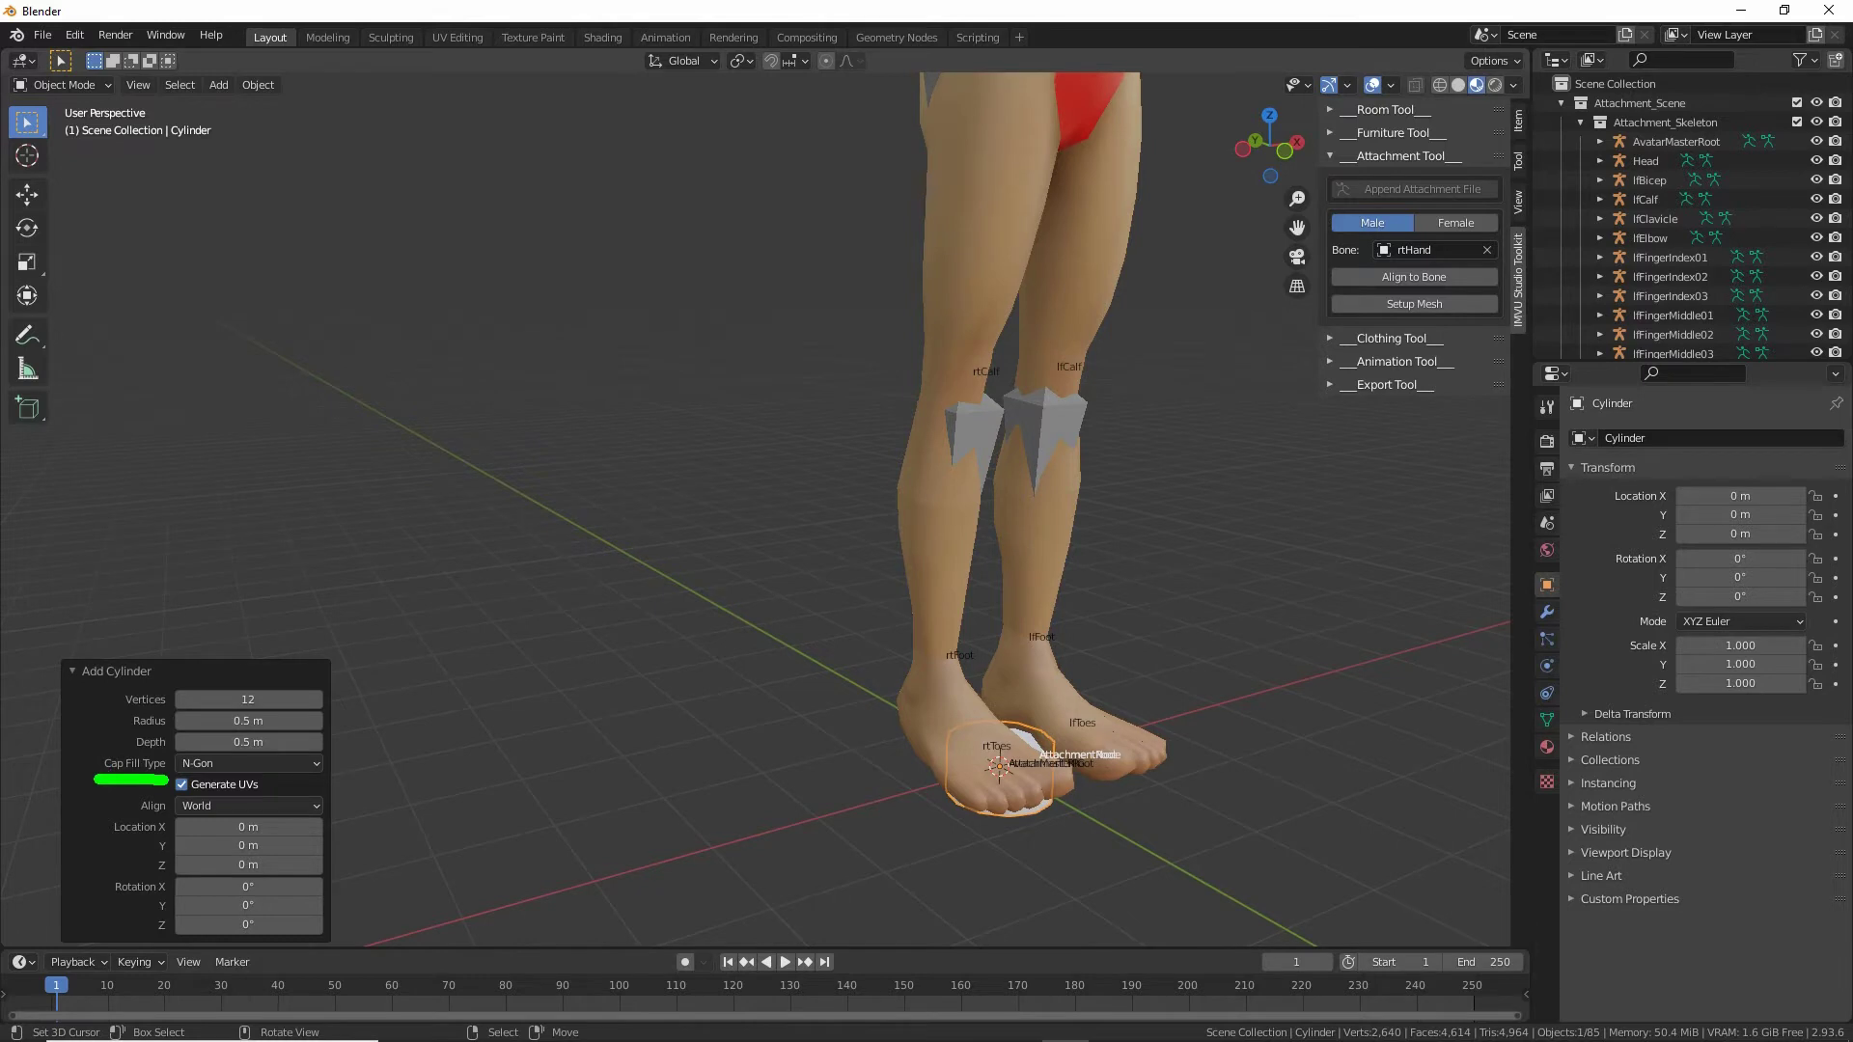
Set the new cylinder's cap fill type to Nothing and collapse its creation settings.
click(197, 764)
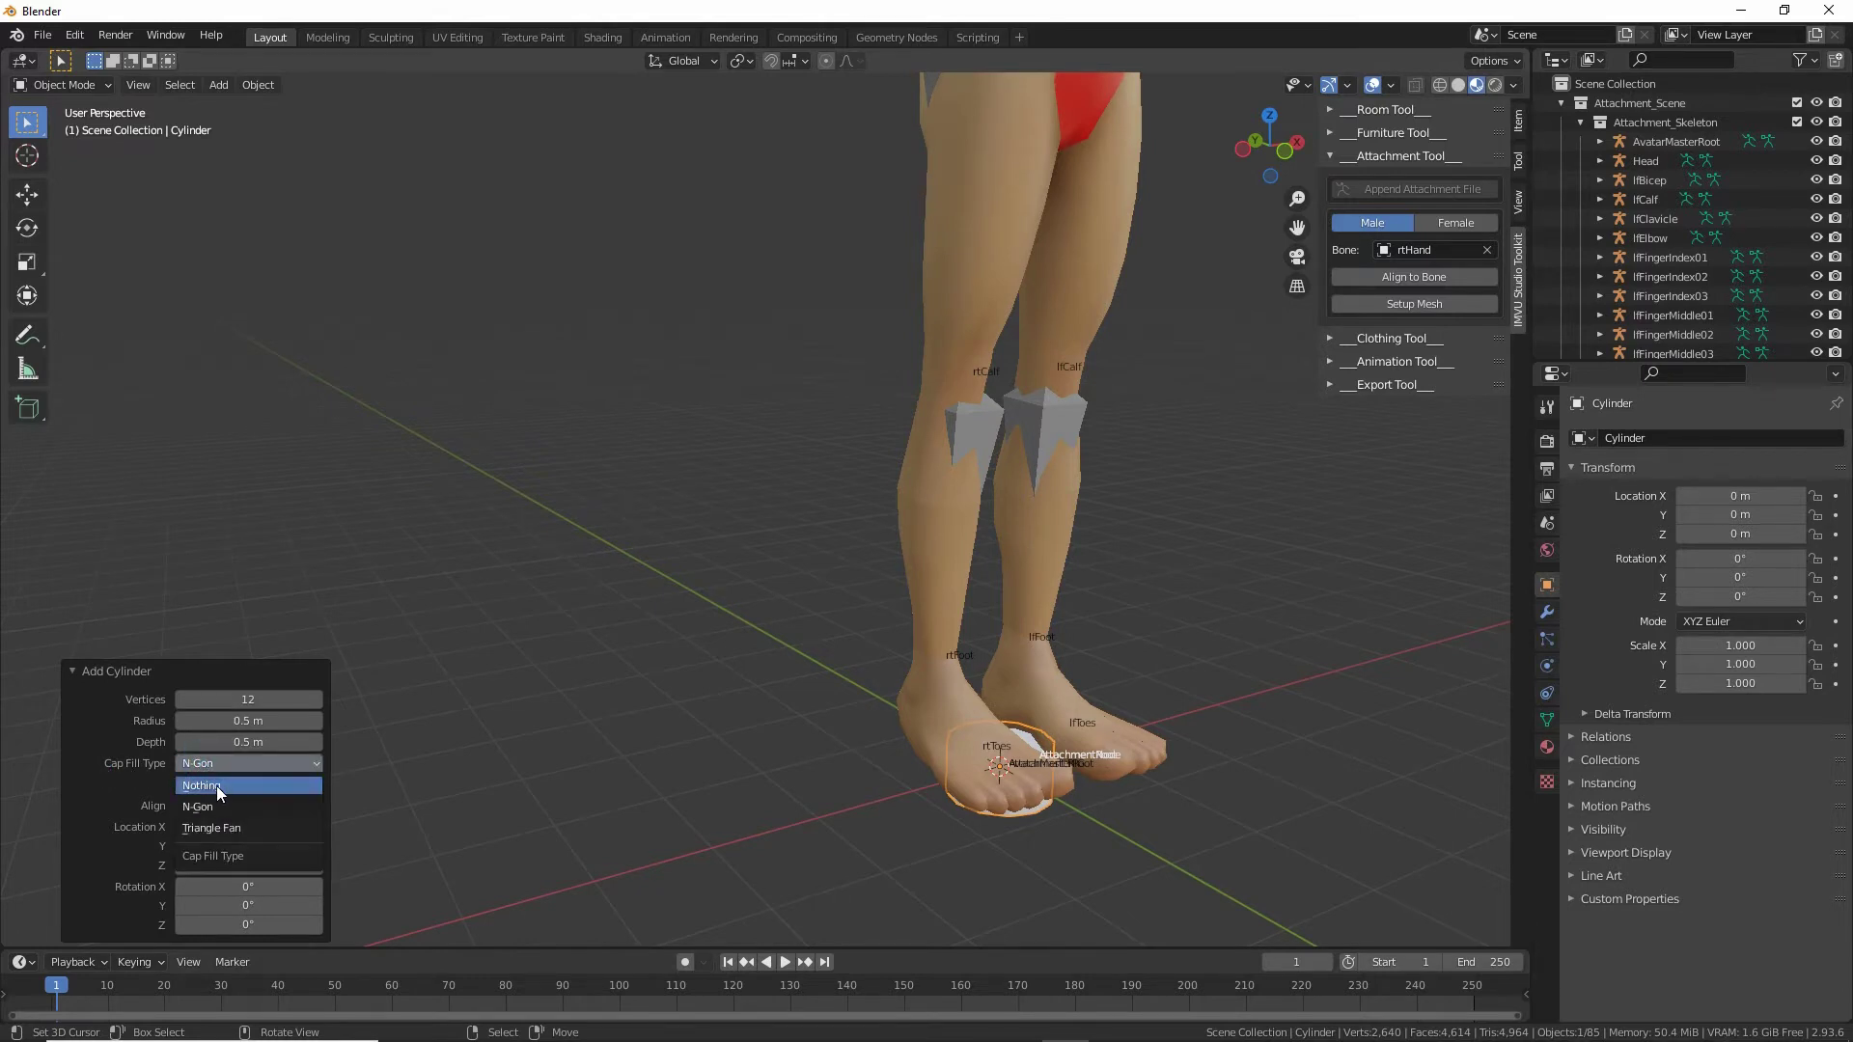
click(216, 785)
middle_drag(687, 682, 328, 687)
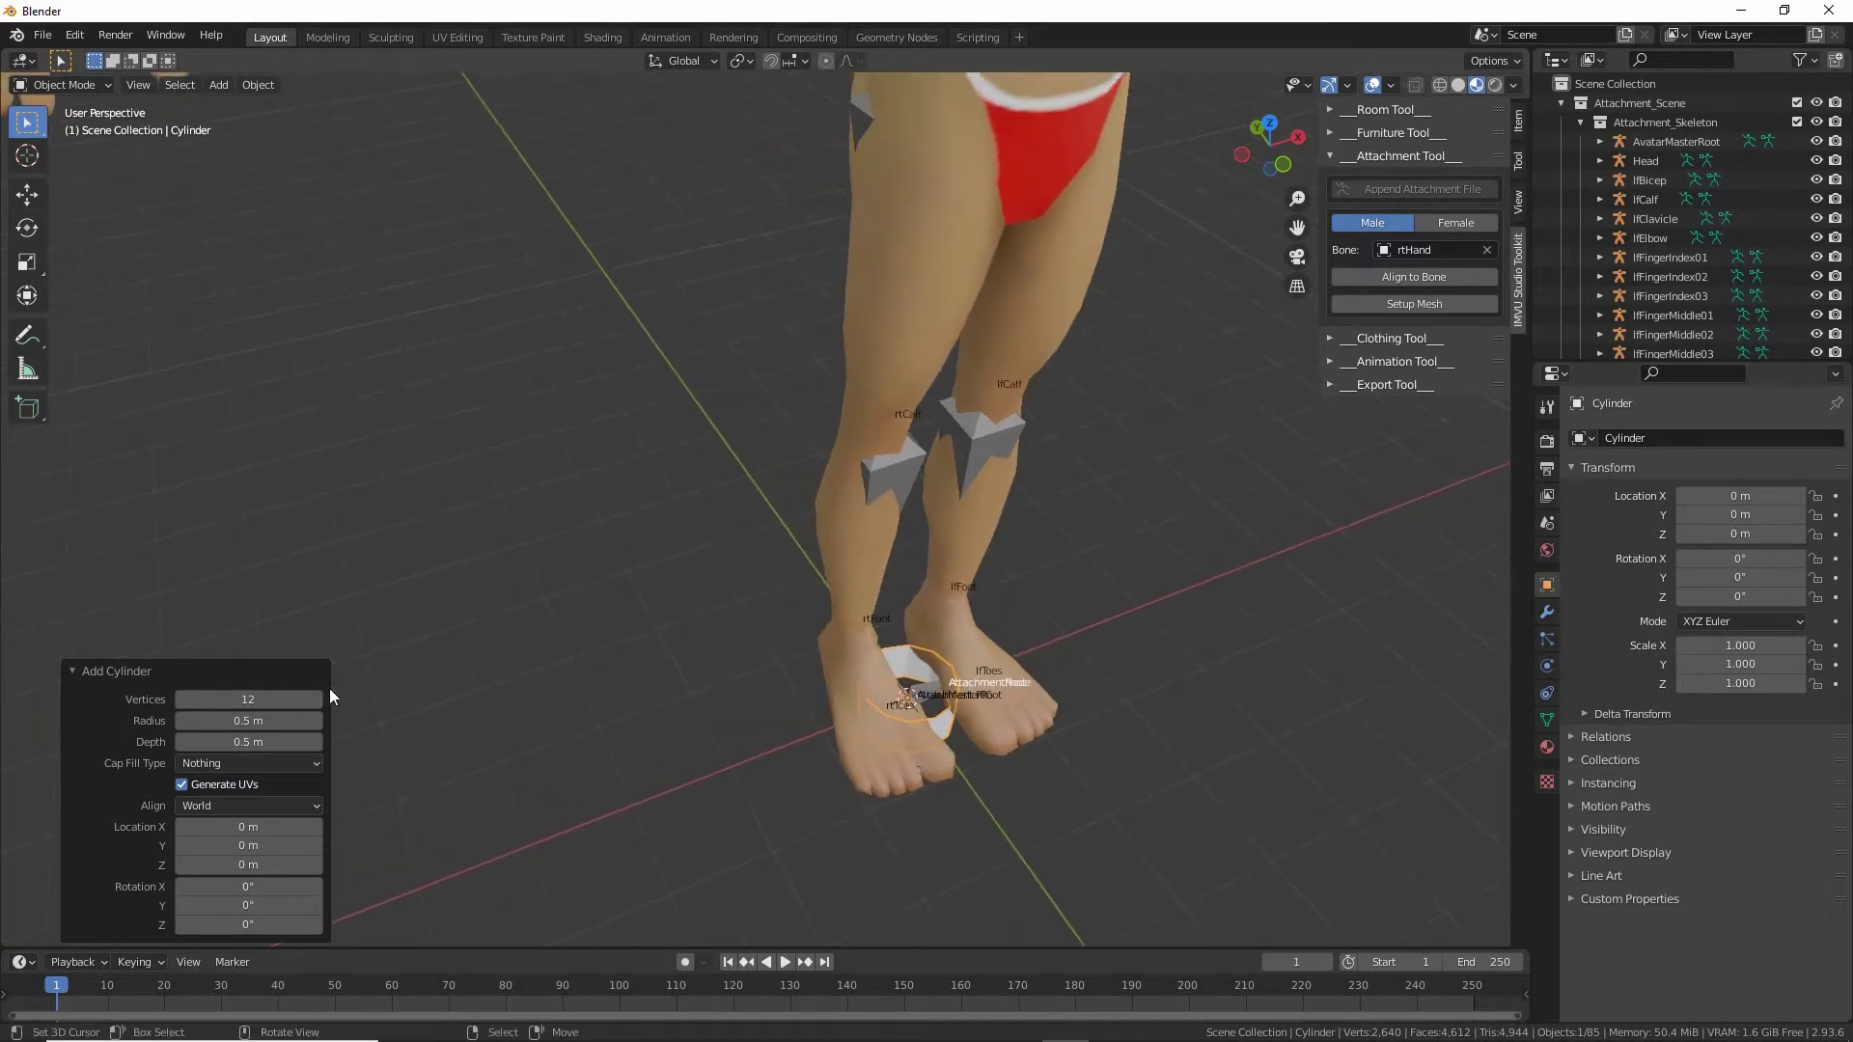
click(72, 674)
middle_drag(77, 672, 94, 235)
scroll(327, 442, down, 4)
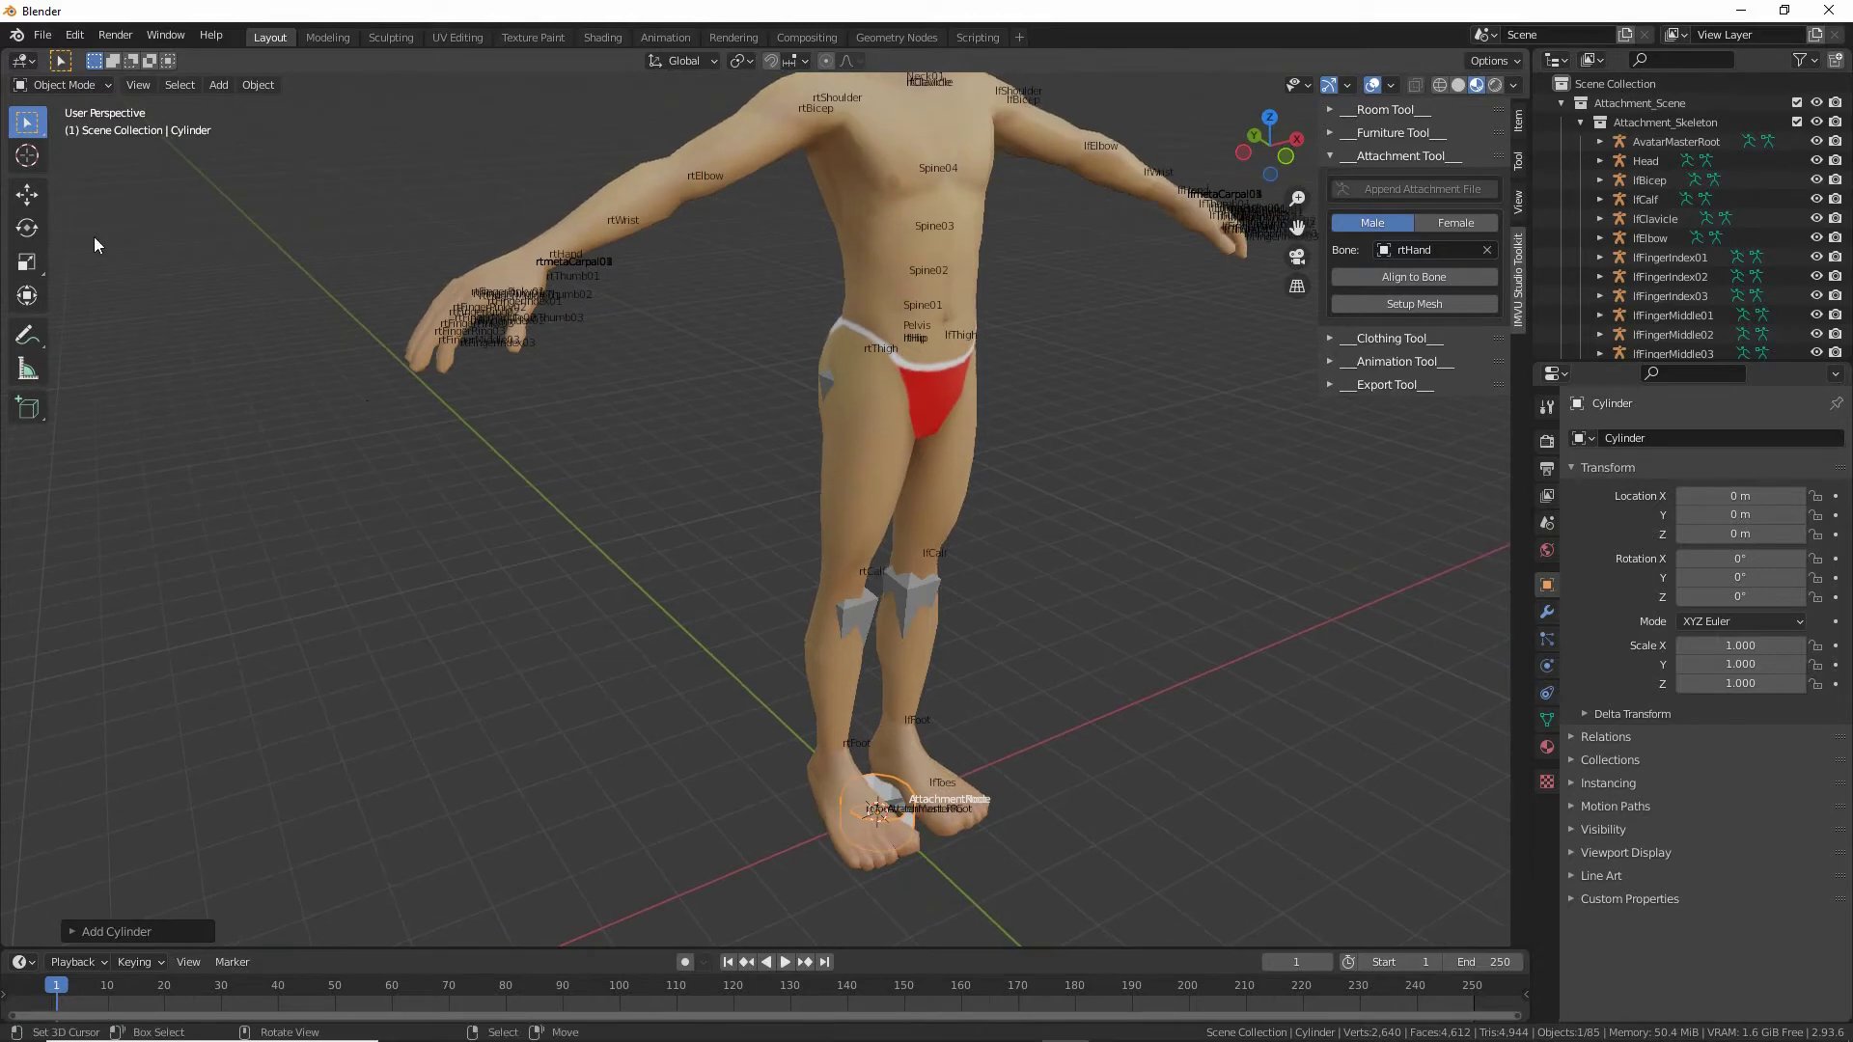
key(ctrl+2)
mouse_move(67, 192)
mouse_down()
mouse_move(70, 274)
mouse_move(111, 242)
mouse_up()
key(Escape)
key(ctrl+2)
mouse_move(60, 202)
mouse_down()
mouse_move(86, 201)
mouse_move(89, 266)
mouse_up()
key(Escape)
Move the cylinder from the feet up to the avatar's right wrist, at about X -3.98, Y -0.22, Z 8.20 m.
click(27, 194)
drag(878, 745, 907, 178)
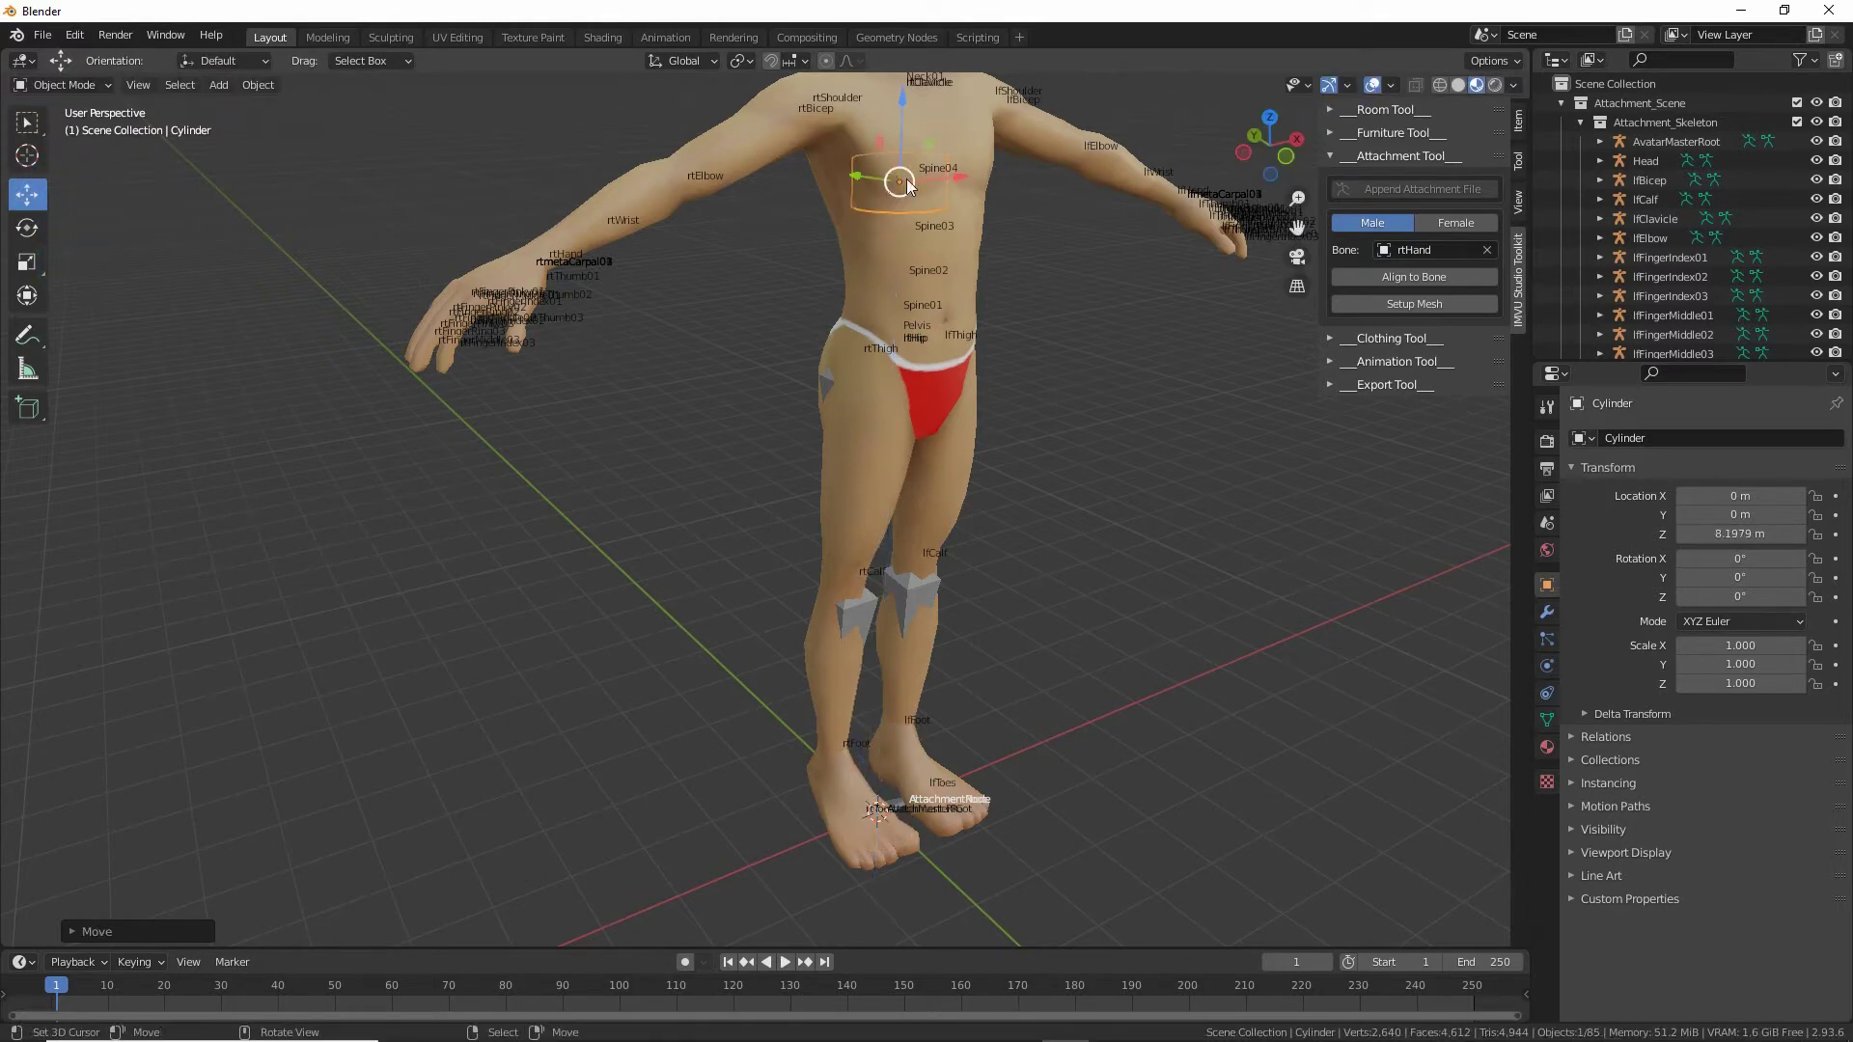
middle_drag(906, 177, 903, 234)
key(g)
drag(978, 212, 560, 282)
middle_drag(565, 309, 774, 351)
drag(728, 352, 773, 355)
click(756, 356)
middle_drag(756, 356, 605, 472)
scroll(605, 472, up, 4)
shift+middle_drag(456, 443, 656, 538)
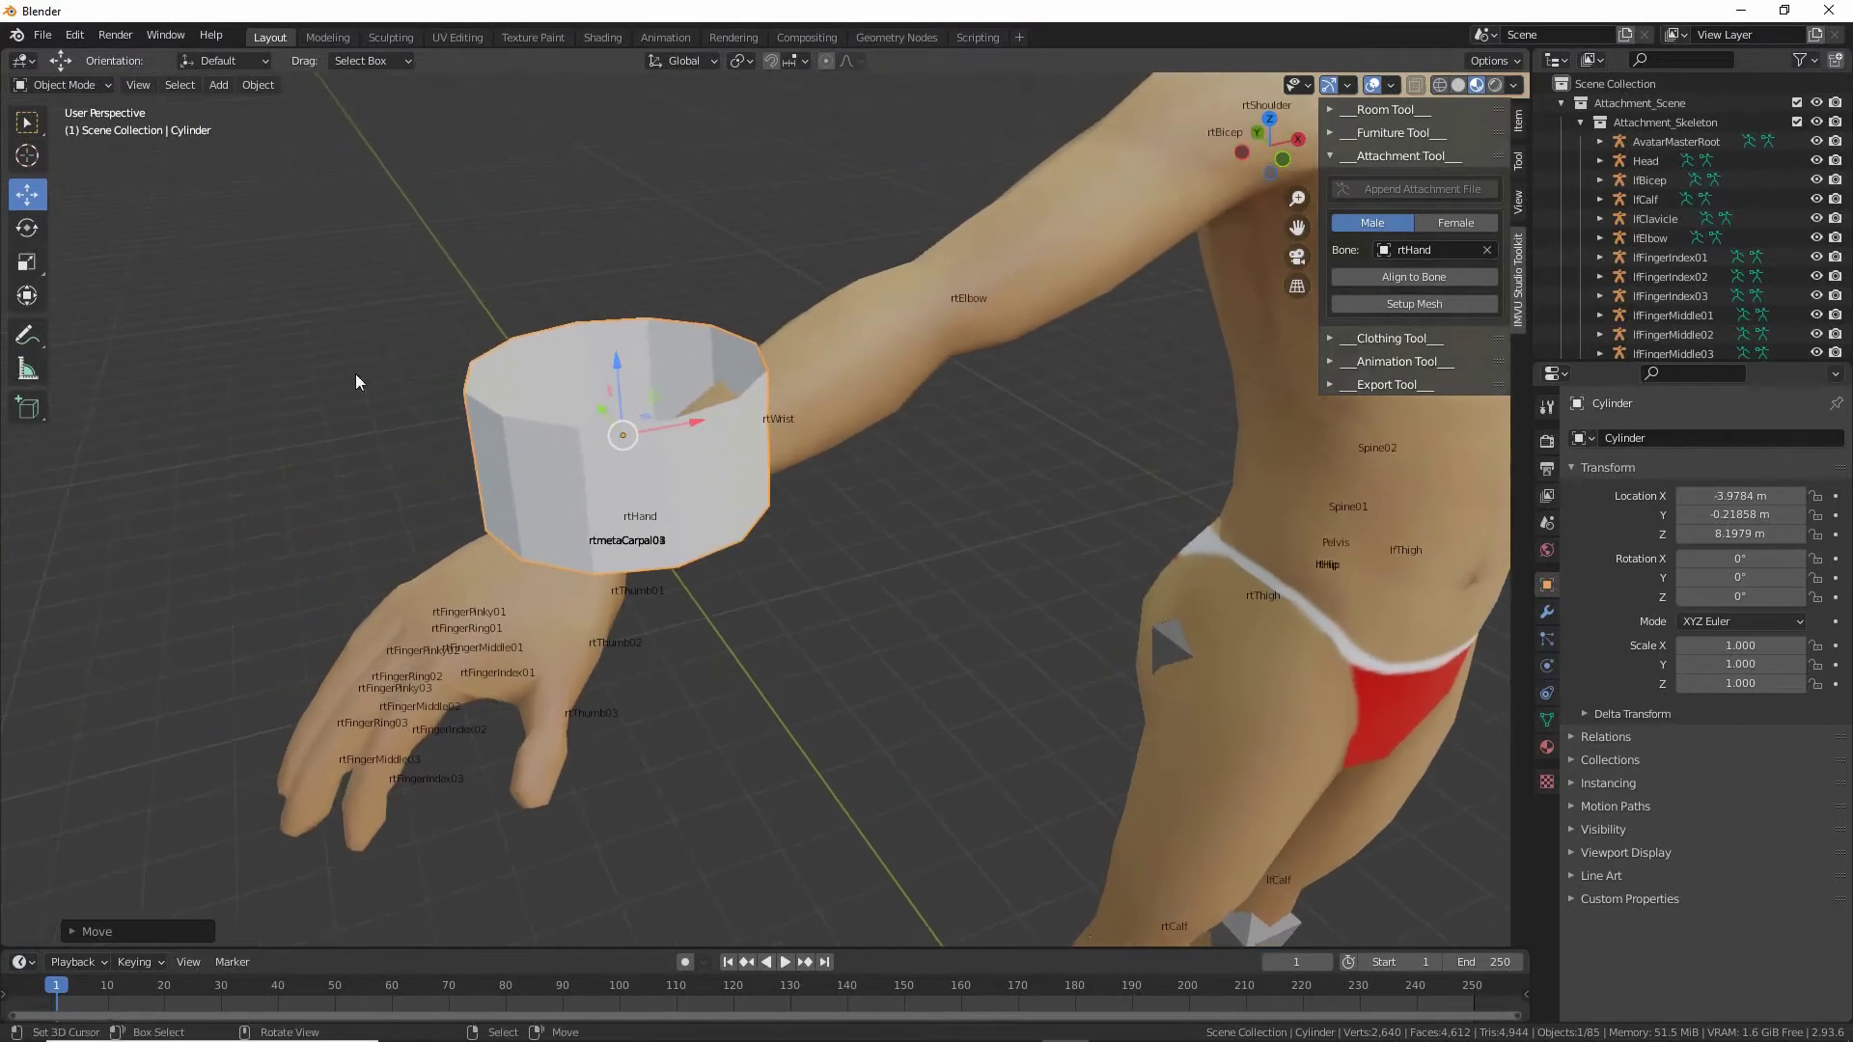
Rotate the cylinder to follow the forearm's direction, about 70.5° on Y and 7.4° on Z.
click(27, 229)
drag(570, 400, 639, 649)
middle_drag(639, 649, 719, 677)
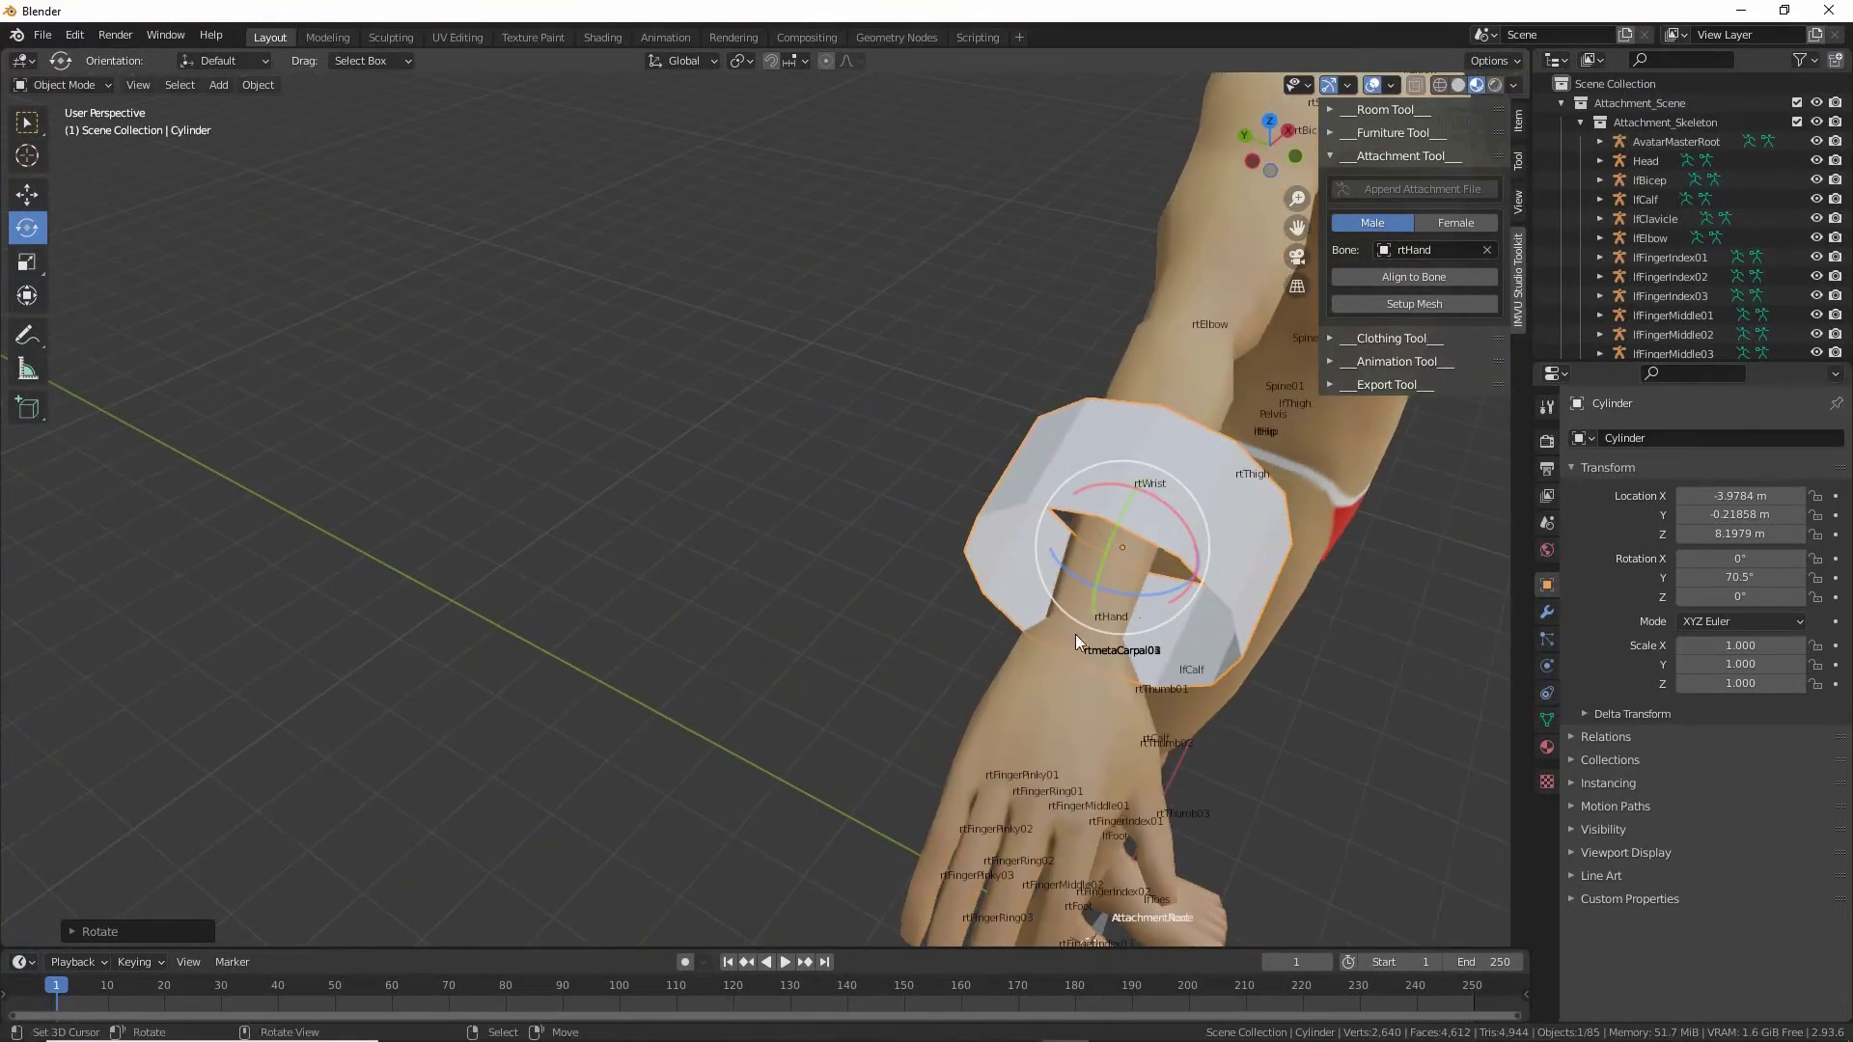
drag(1132, 592, 1143, 593)
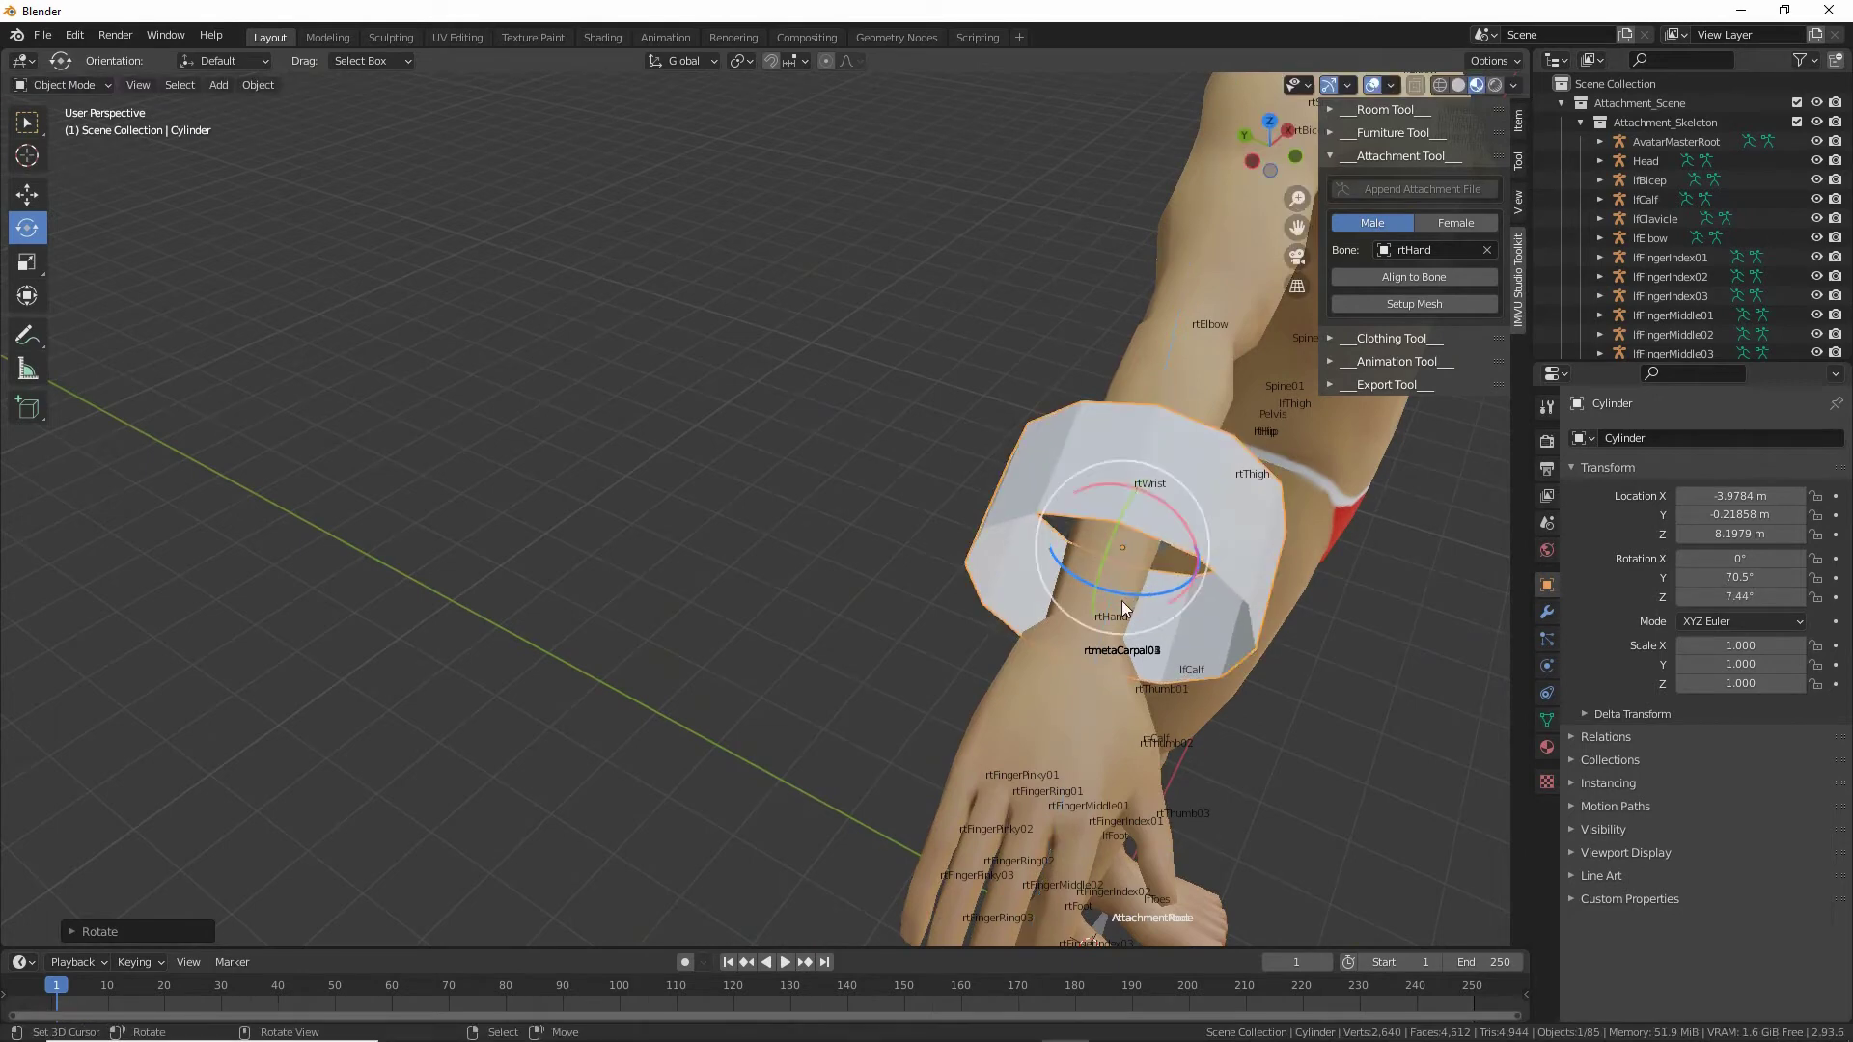
middle_drag(1101, 605, 994, 581)
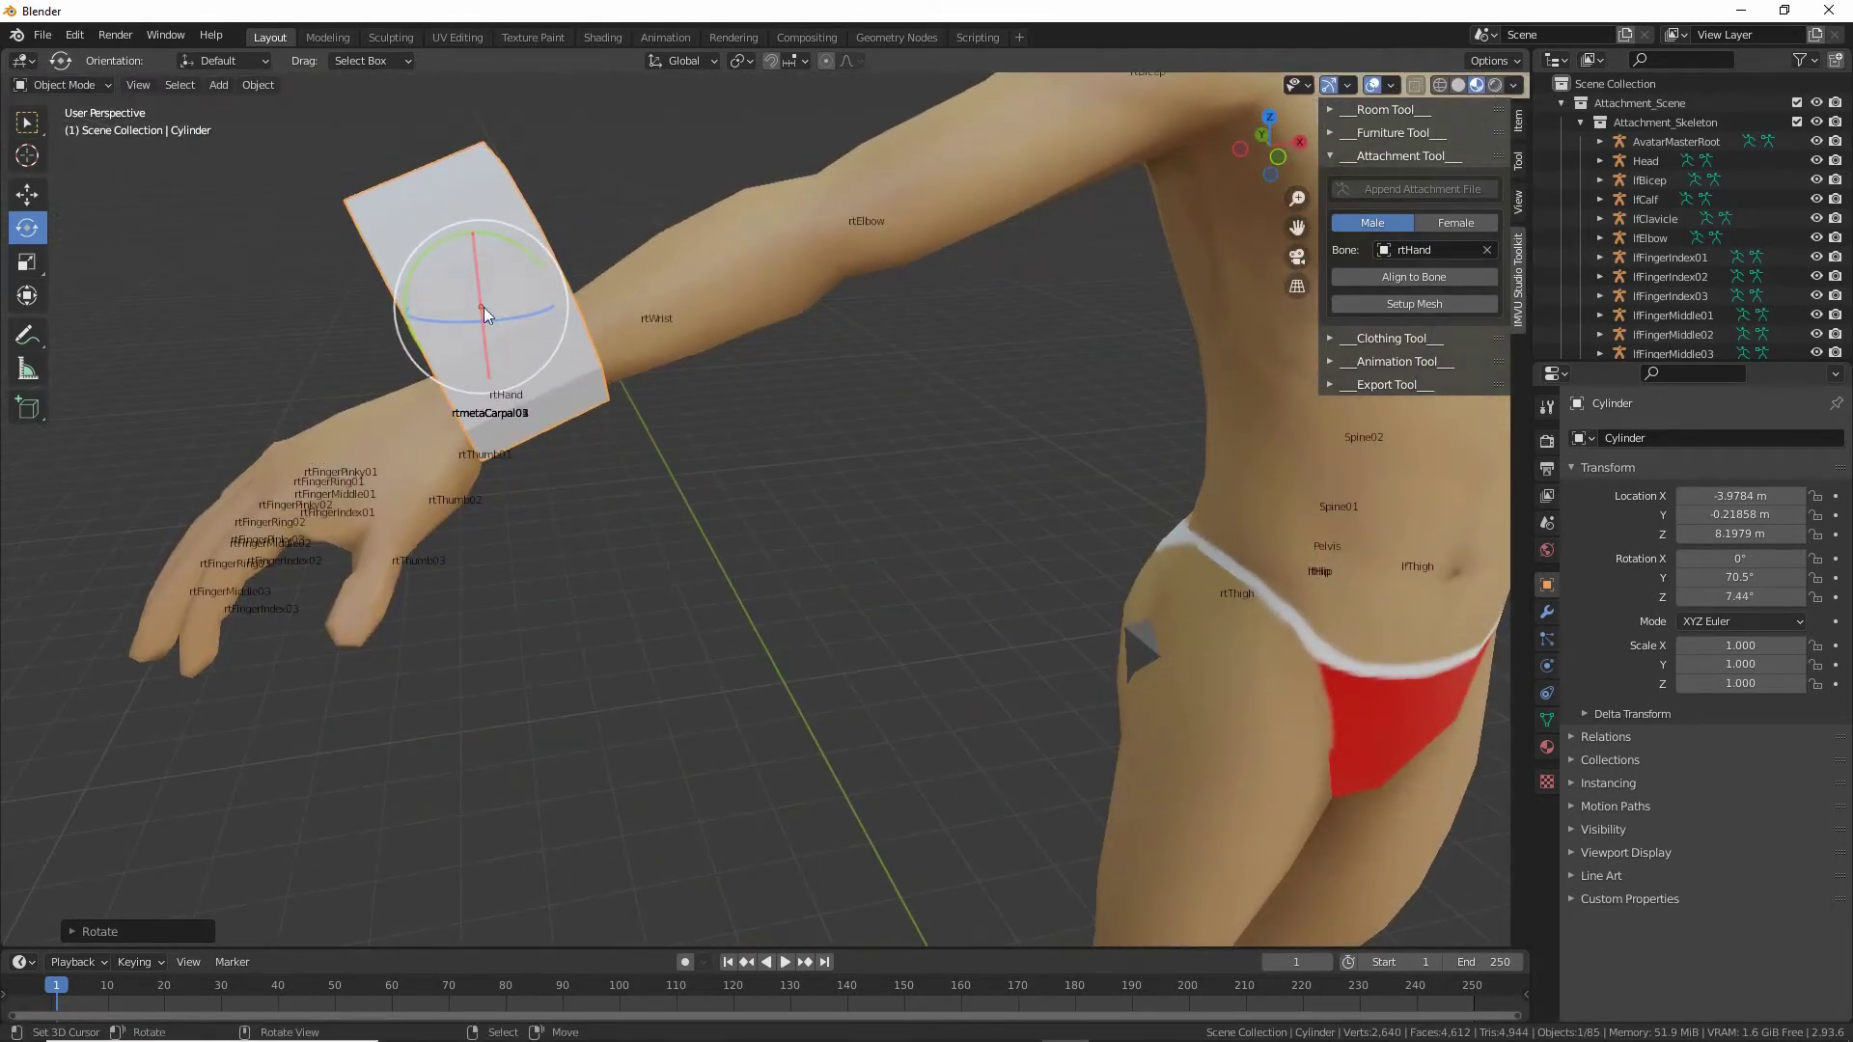
Center the cylinder more closely around the right wrist, at about X -3.91, Y -0.14, Z 7.90 m.
click(137, 85)
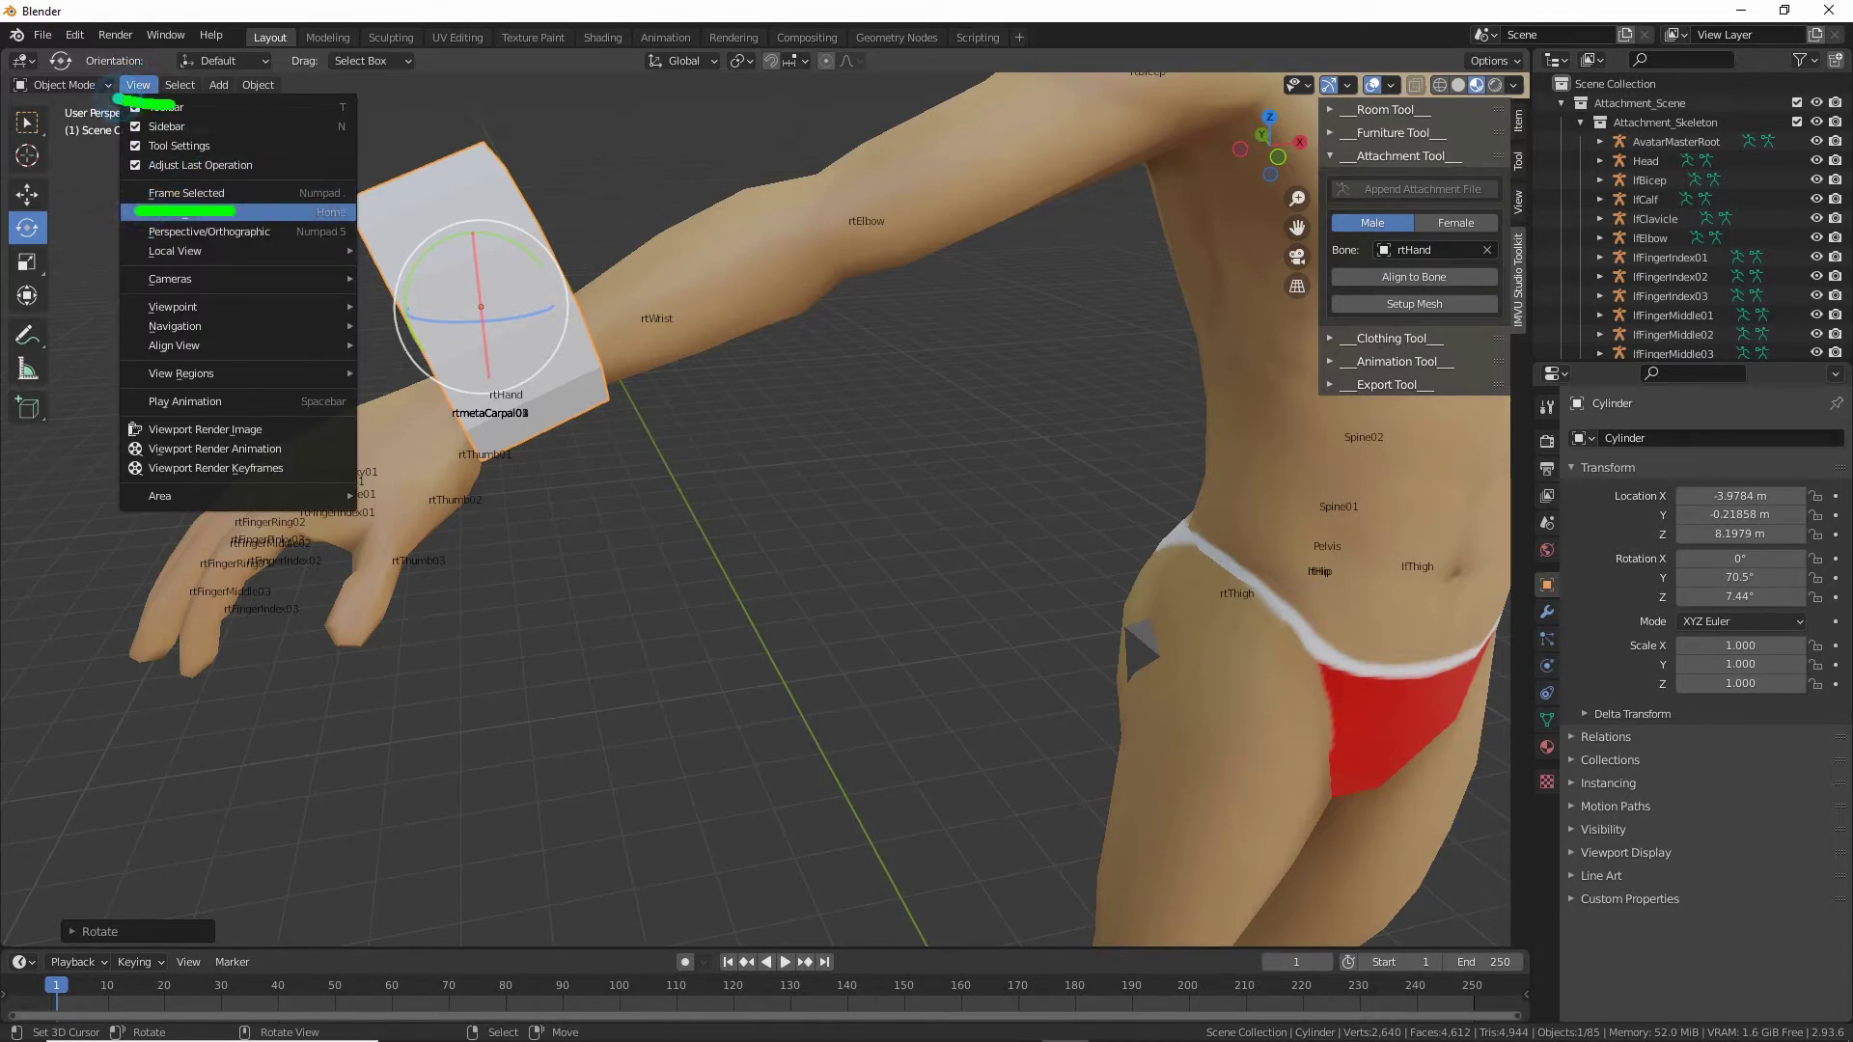
click(173, 194)
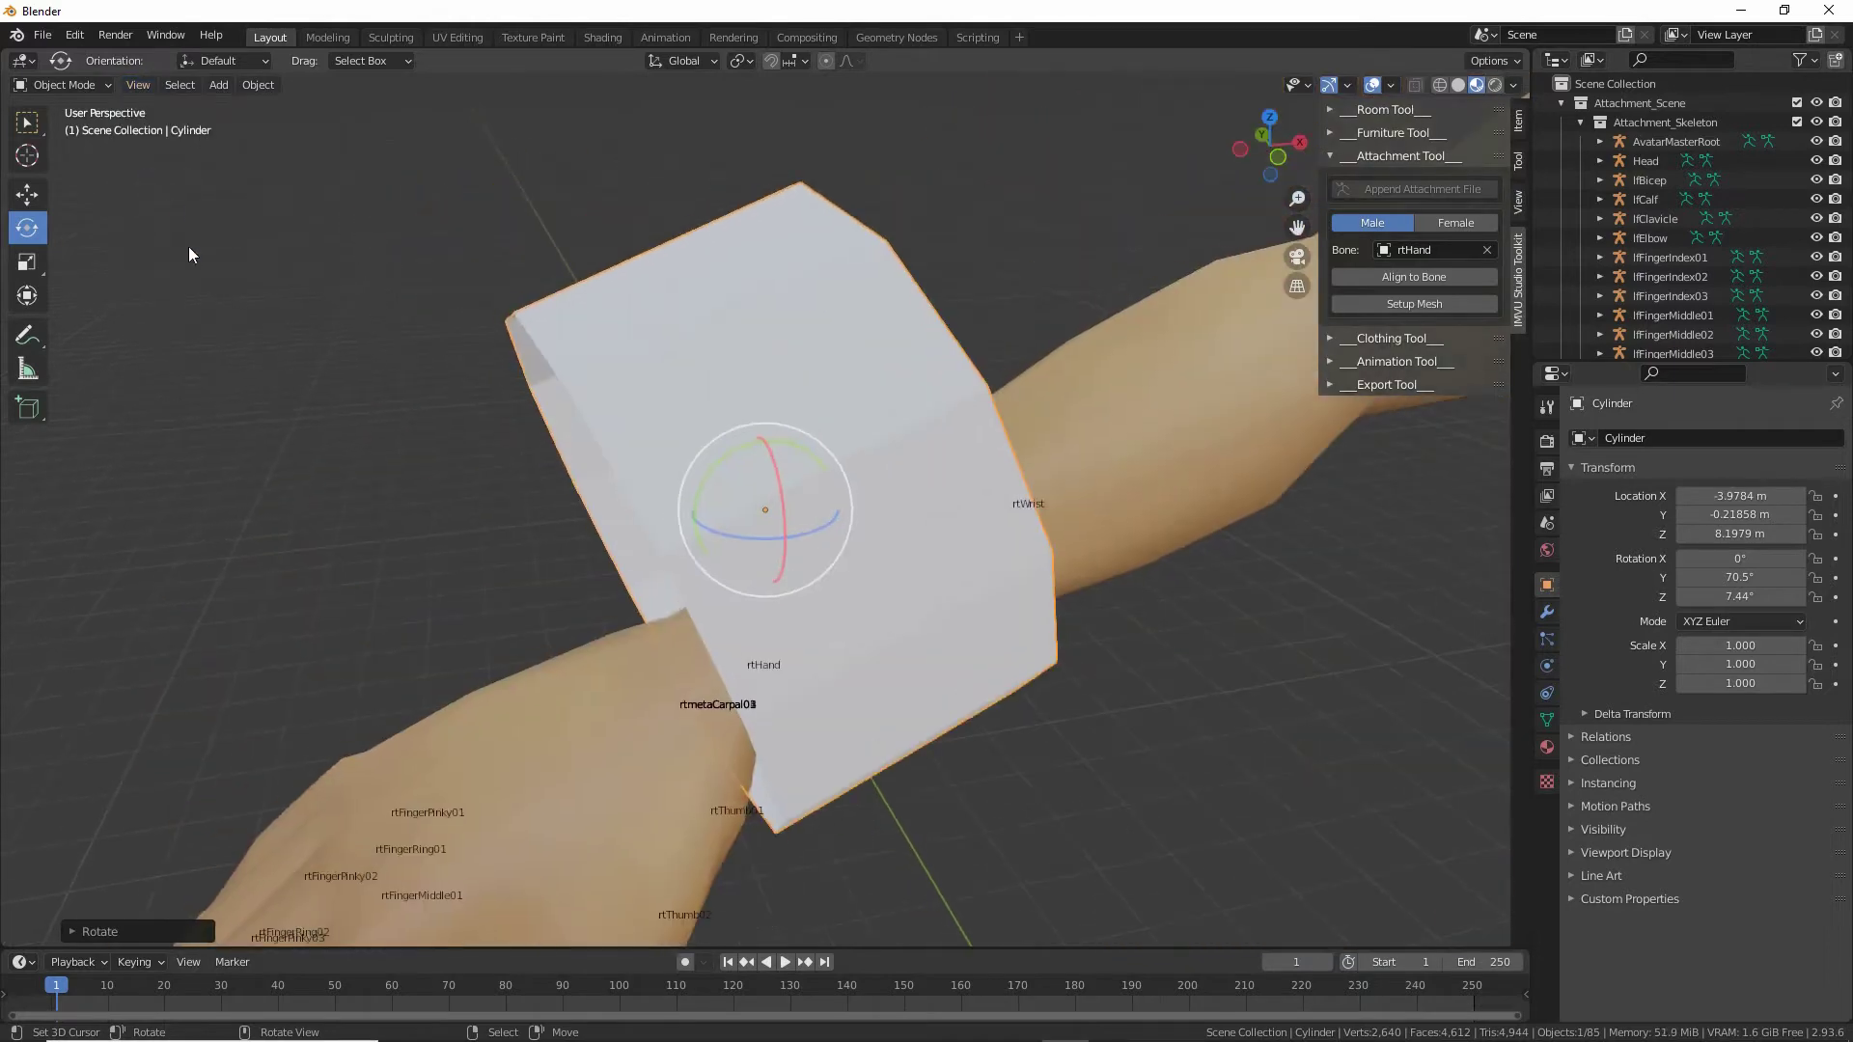
mouse_move(391, 431)
middle_down()
mouse_move(836, 484)
mouse_move(445, 472)
mouse_move(377, 432)
middle_up()
click(14, 198)
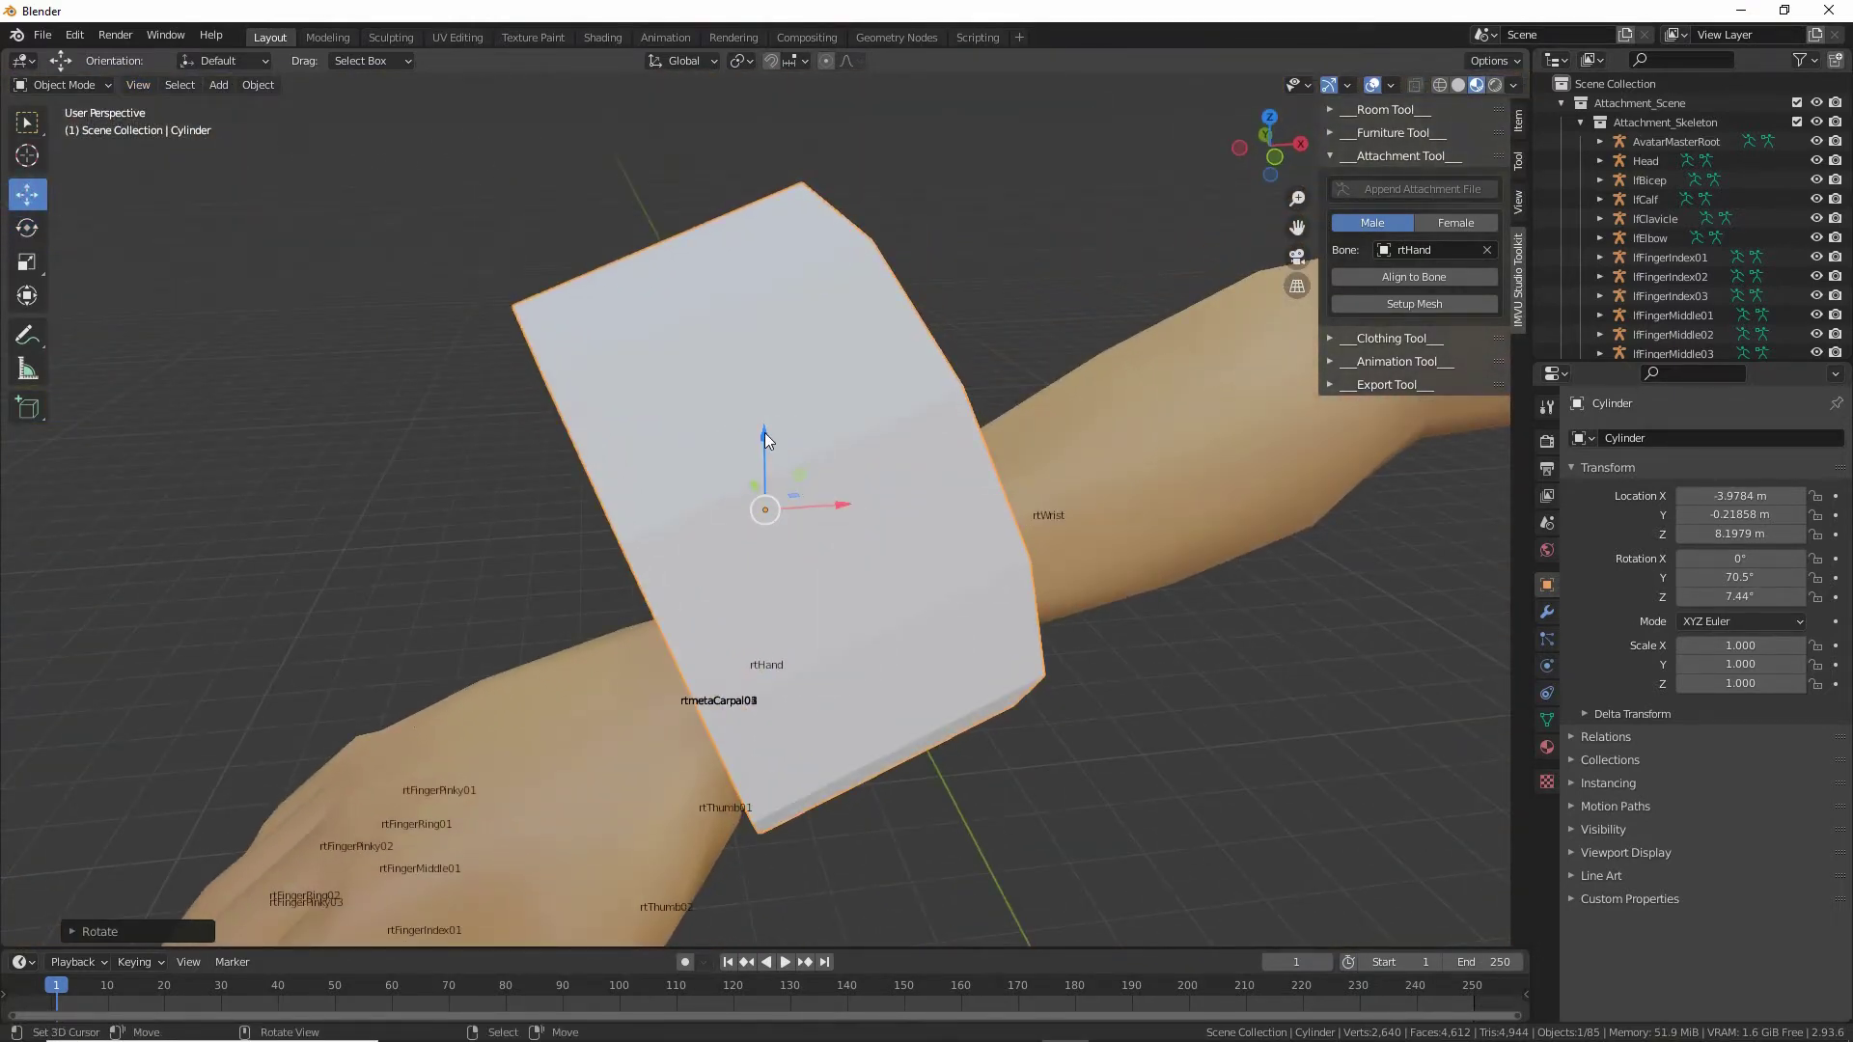
drag(765, 435, 799, 581)
drag(849, 645, 880, 647)
middle_drag(857, 648, 780, 616)
drag(697, 605, 647, 618)
middle_drag(646, 618, 489, 624)
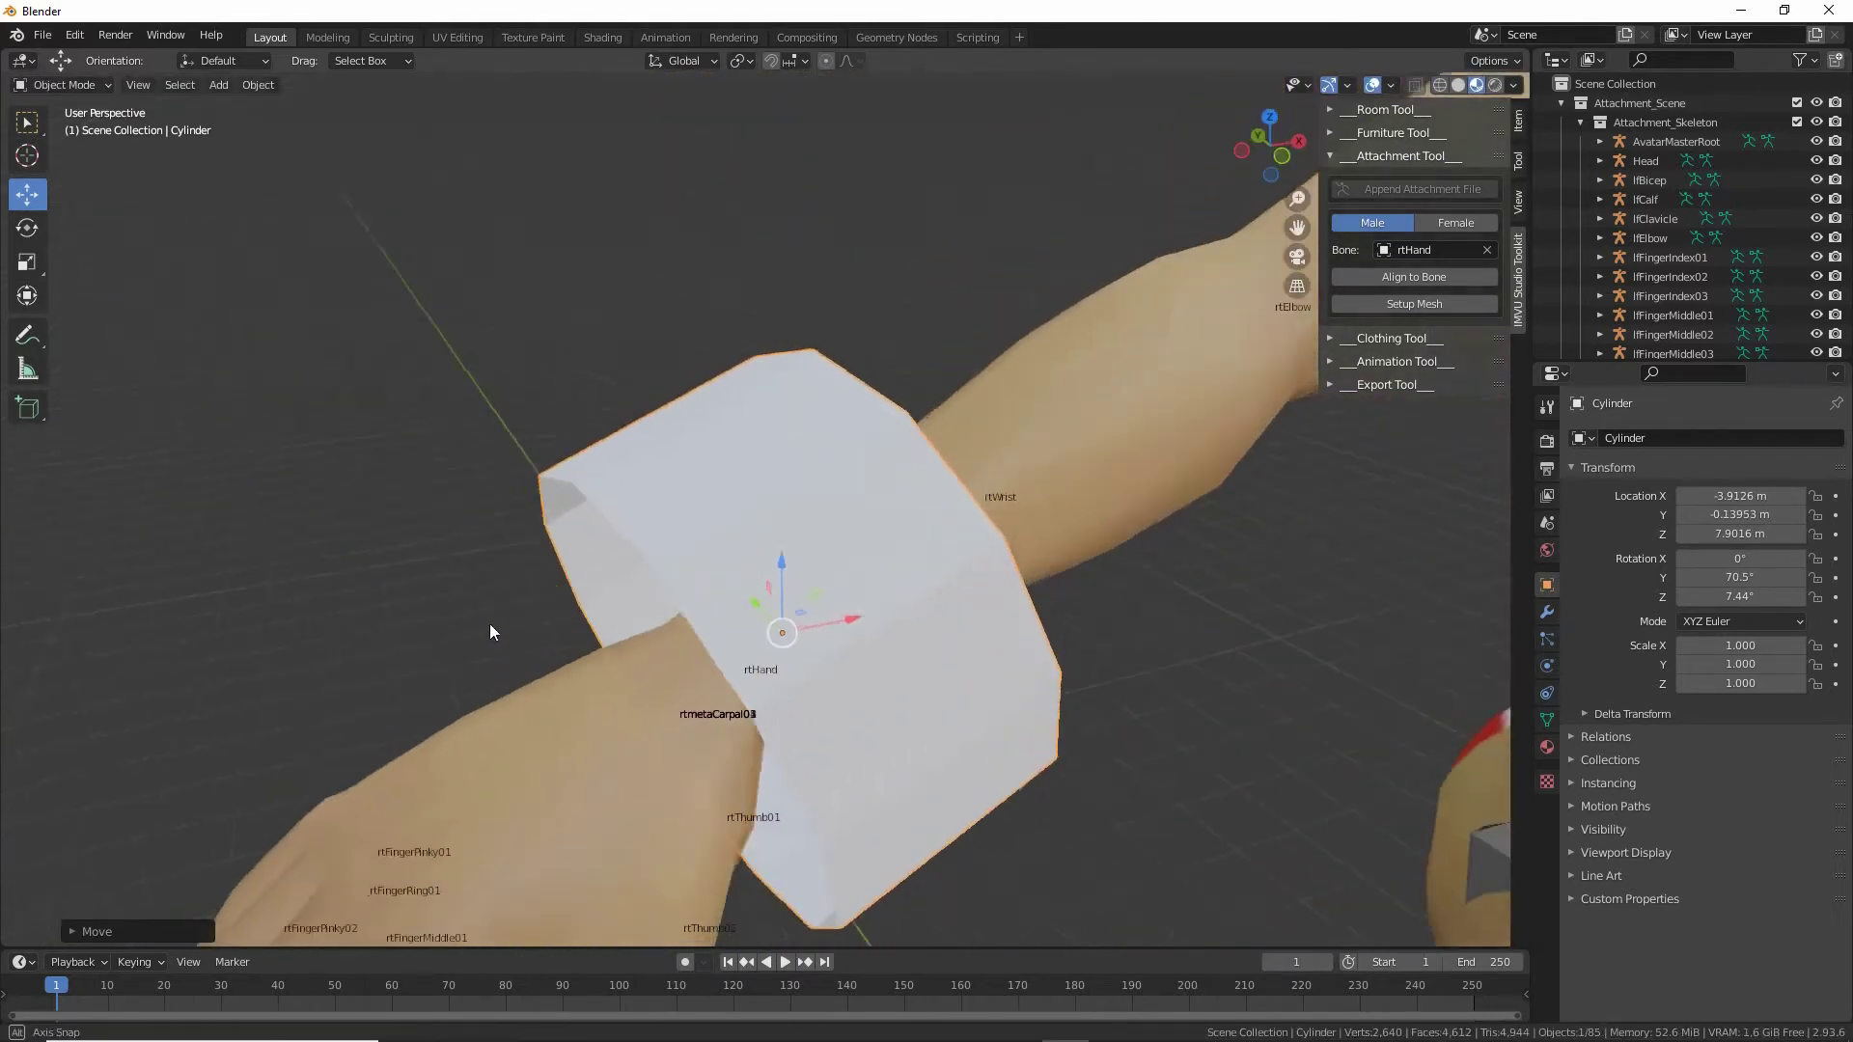
Scale the cylinder down uniformly to about 0.619 so it fits the wrist like a bracelet.
click(28, 267)
mouse_move(821, 699)
mouse_down()
mouse_move(800, 668)
mouse_move(807, 693)
mouse_up()
middle_drag(843, 654, 733, 676)
Shift the scaled cylinder toward the rtHand bone, to about X -4.00, Y -0.16, Z 7.86 m.
click(42, 195)
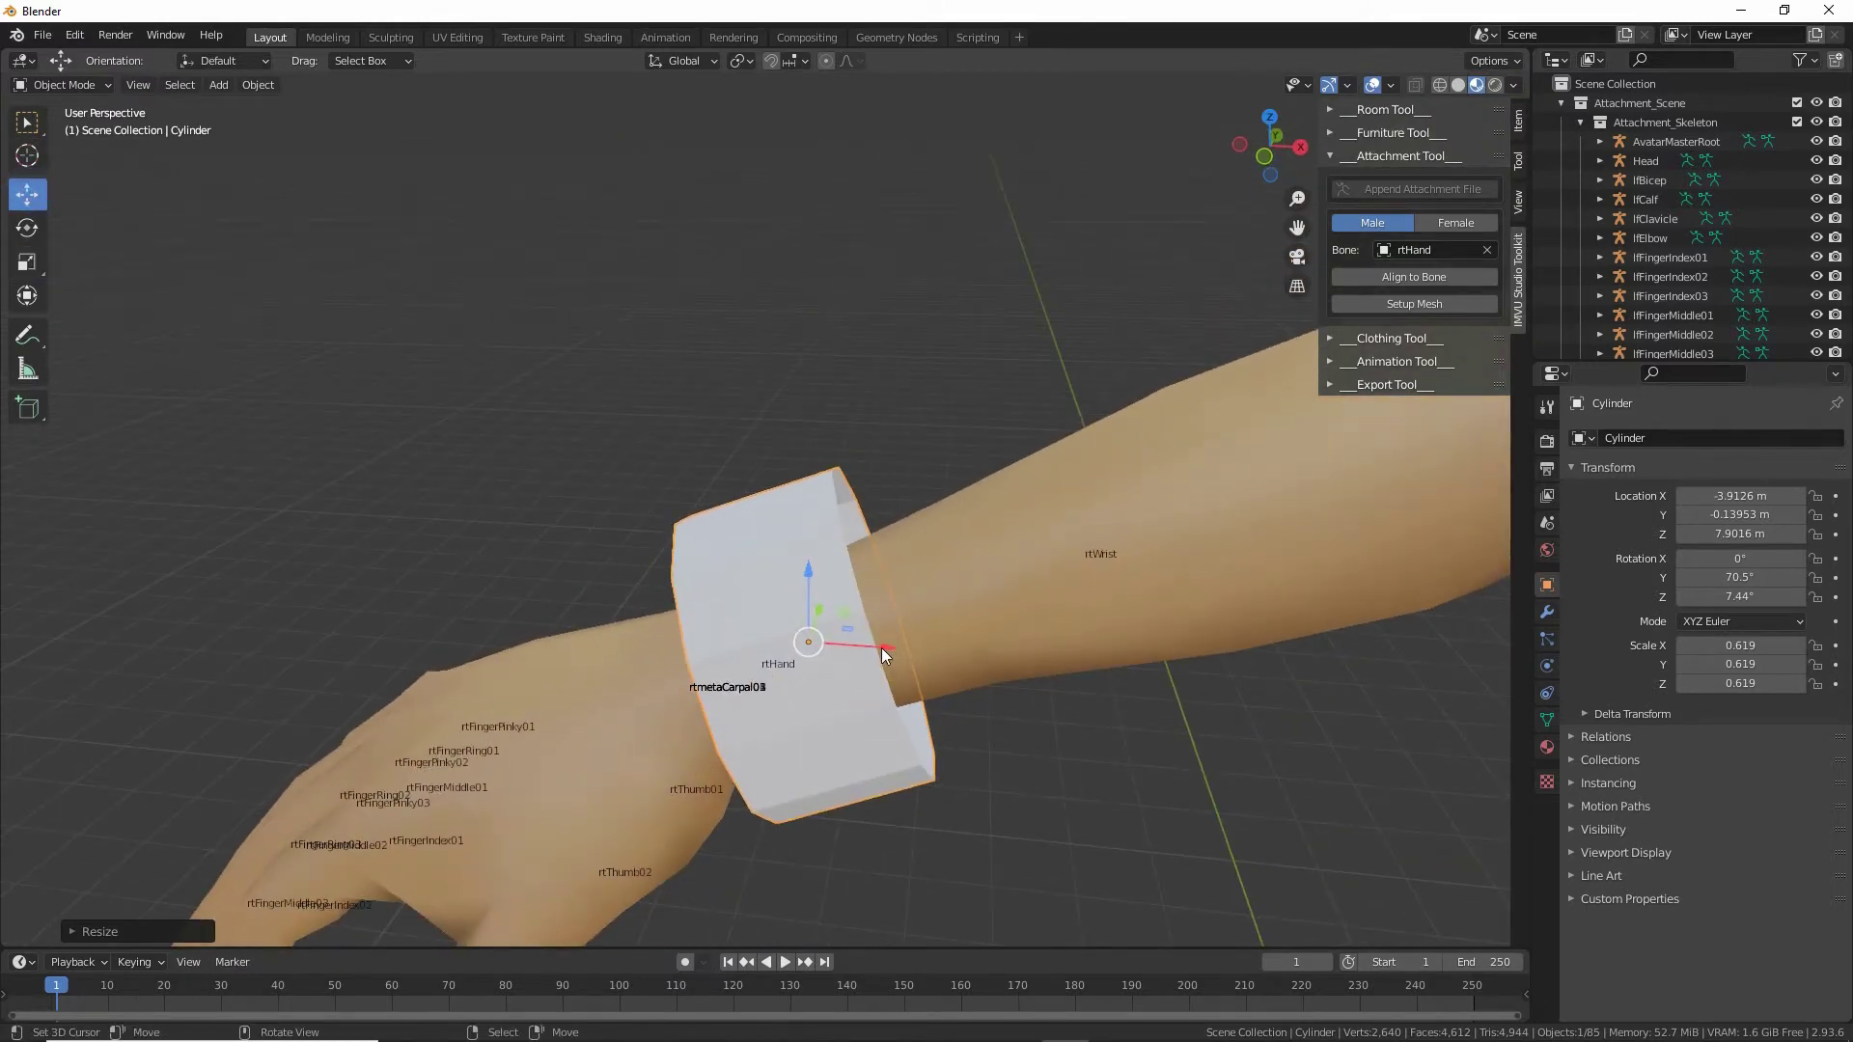
drag(882, 646, 873, 647)
mouse_move(872, 646)
middle_down()
mouse_move(1005, 692)
mouse_move(1032, 631)
mouse_move(1215, 656)
mouse_move(890, 676)
middle_up()
drag(695, 651, 745, 674)
middle_drag(793, 653, 686, 663)
drag(653, 661, 667, 659)
middle_drag(1090, 655, 709, 633)
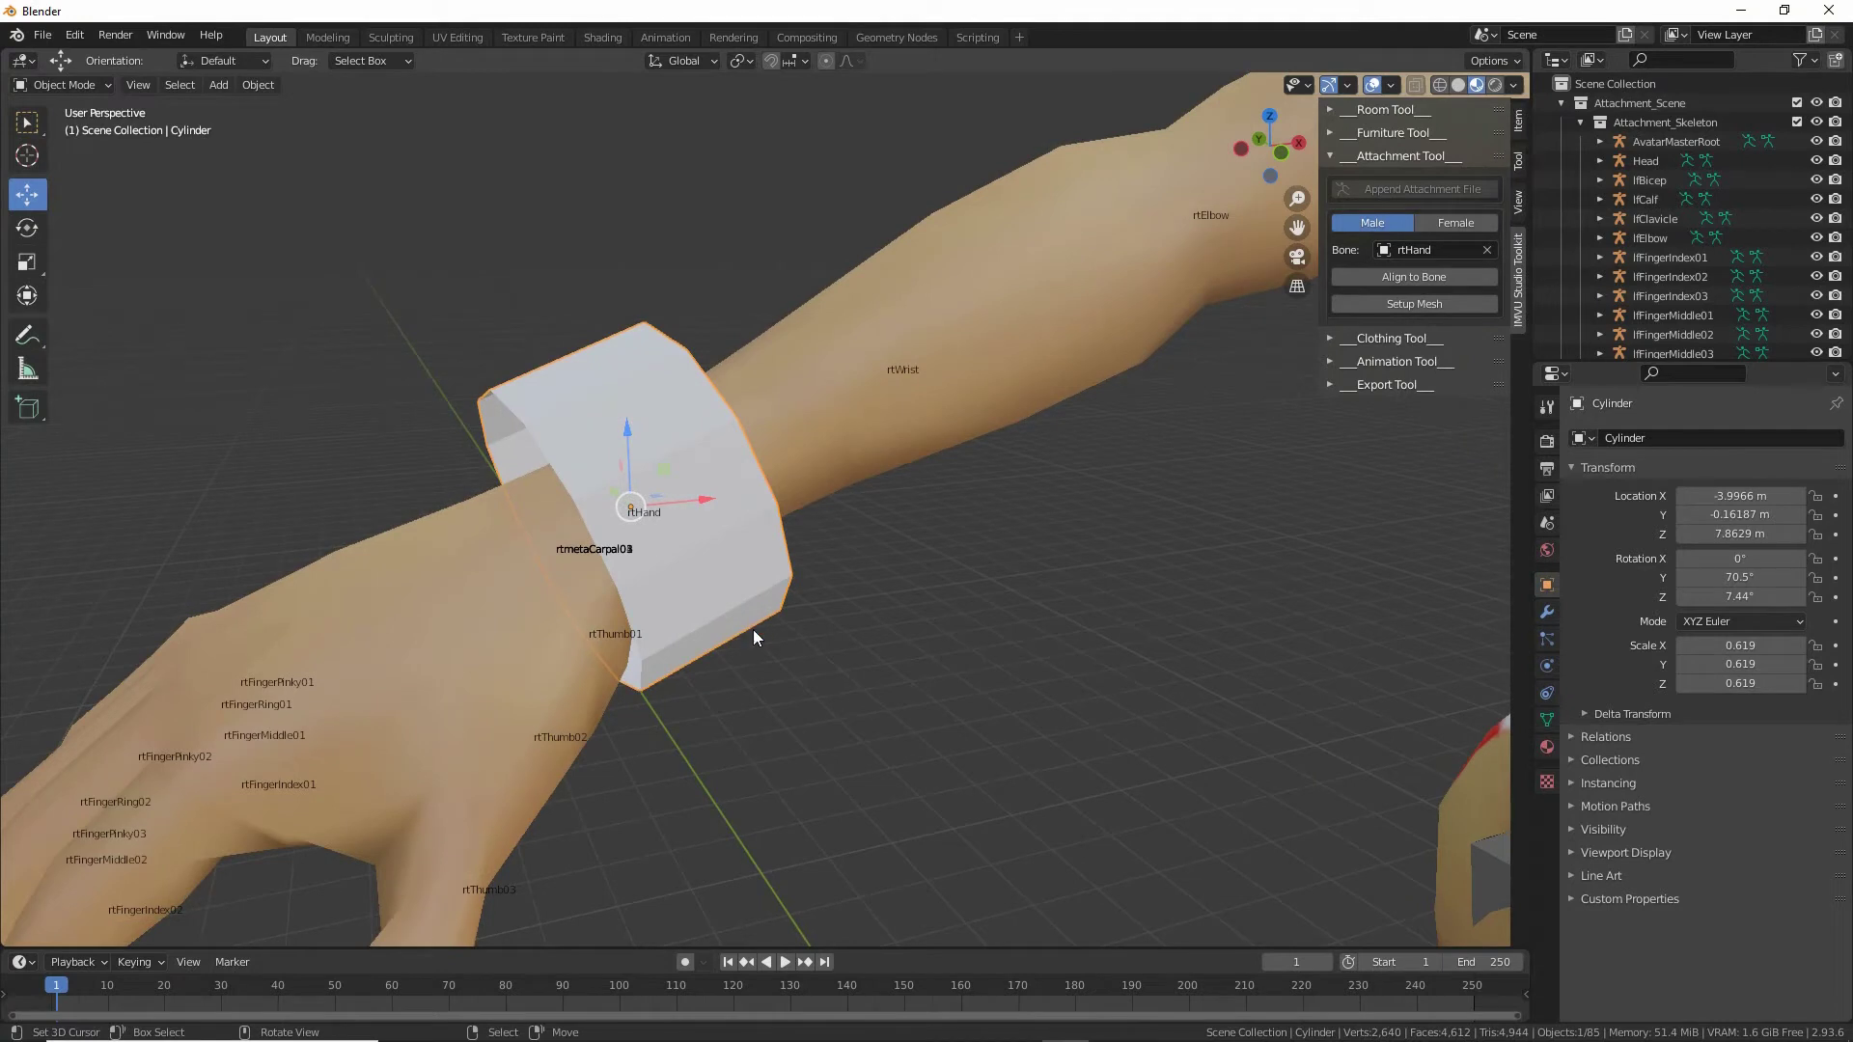
Assign the existing material named Material to the wrist cylinder.
key(ctrl+2)
drag(1537, 728, 1566, 772)
click(1547, 747)
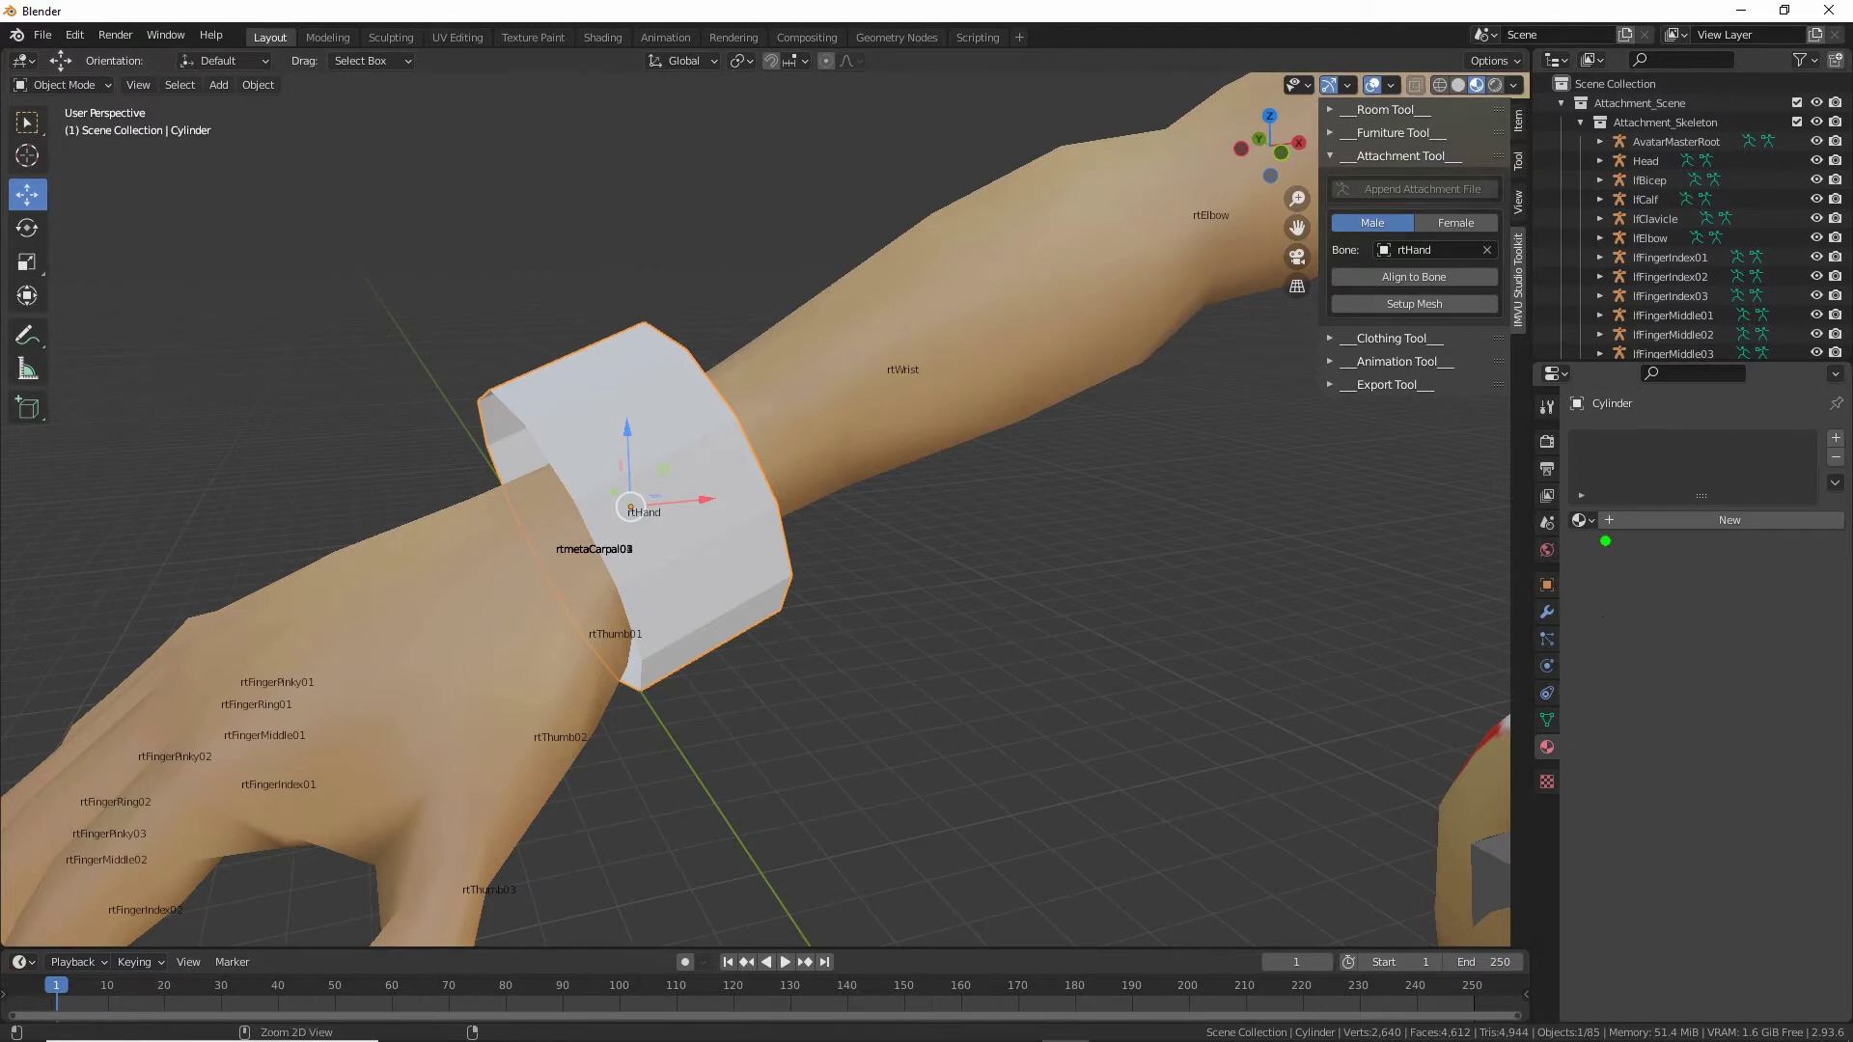
mouse_move(1587, 507)
mouse_down()
mouse_move(1602, 557)
mouse_move(1594, 500)
mouse_up()
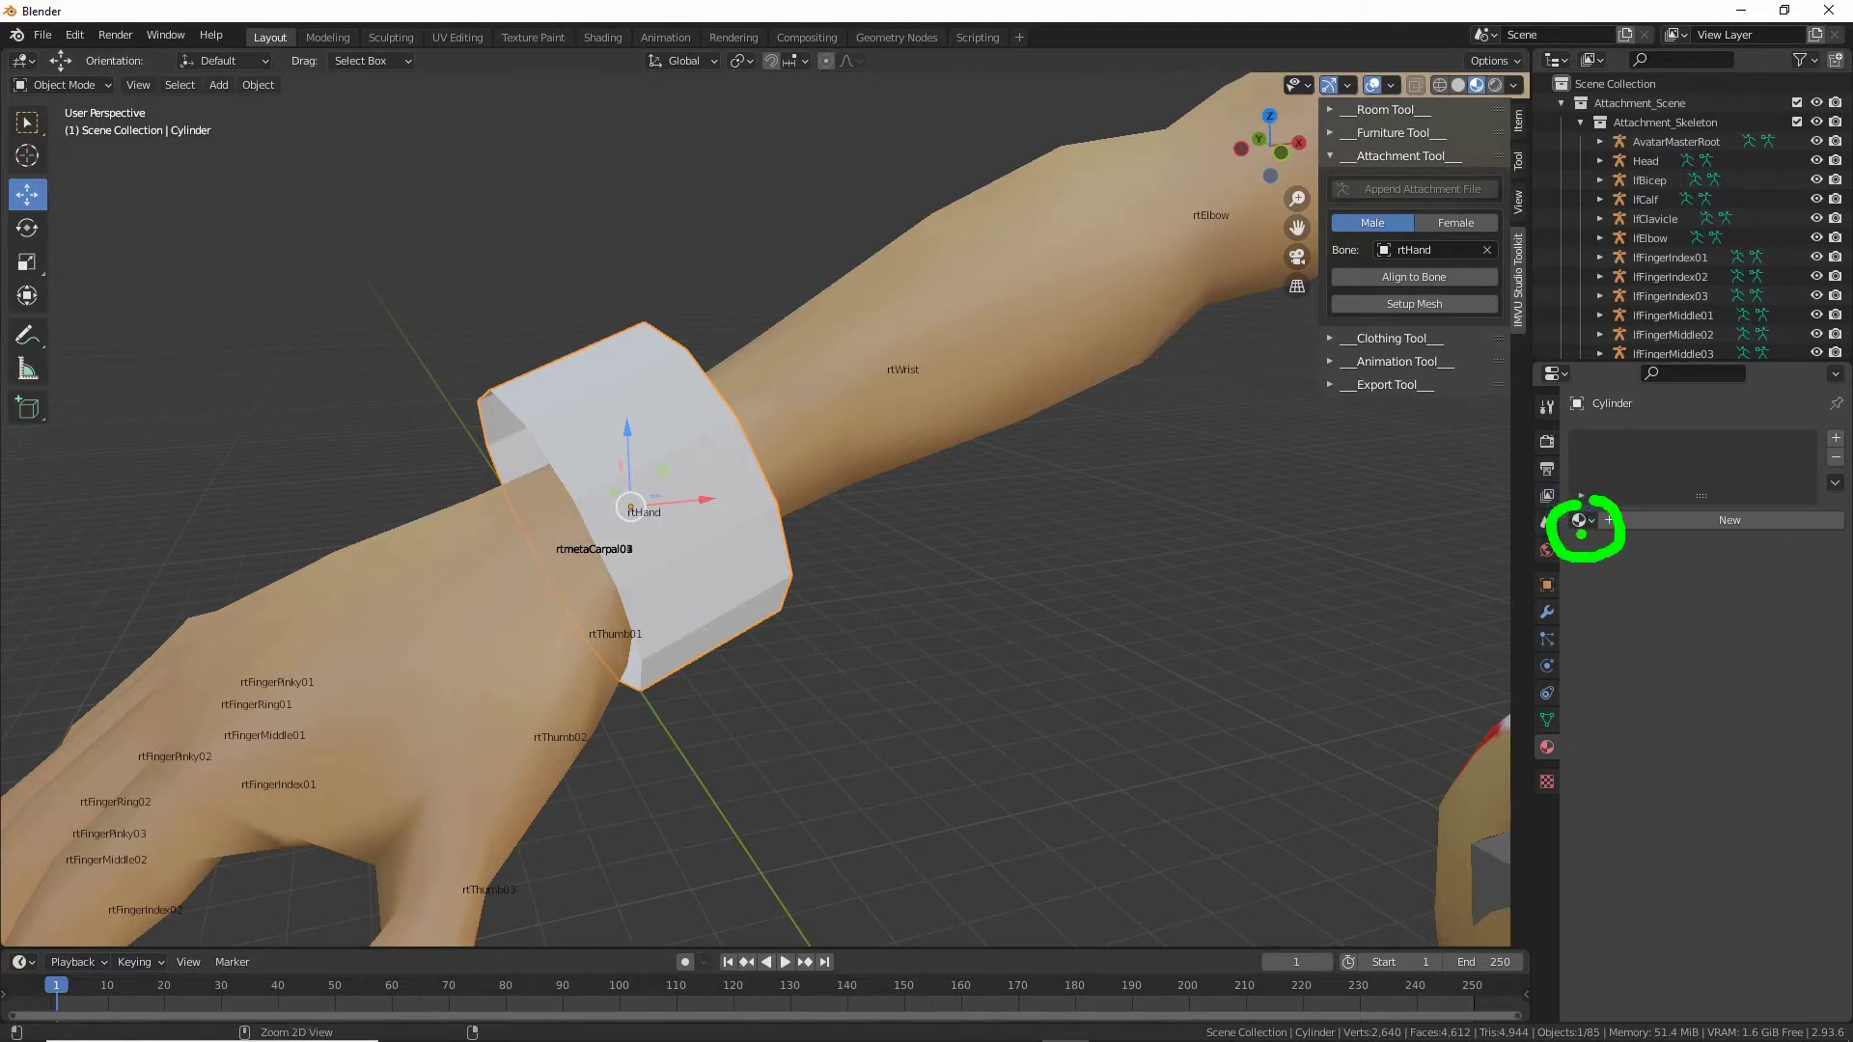
click(1594, 520)
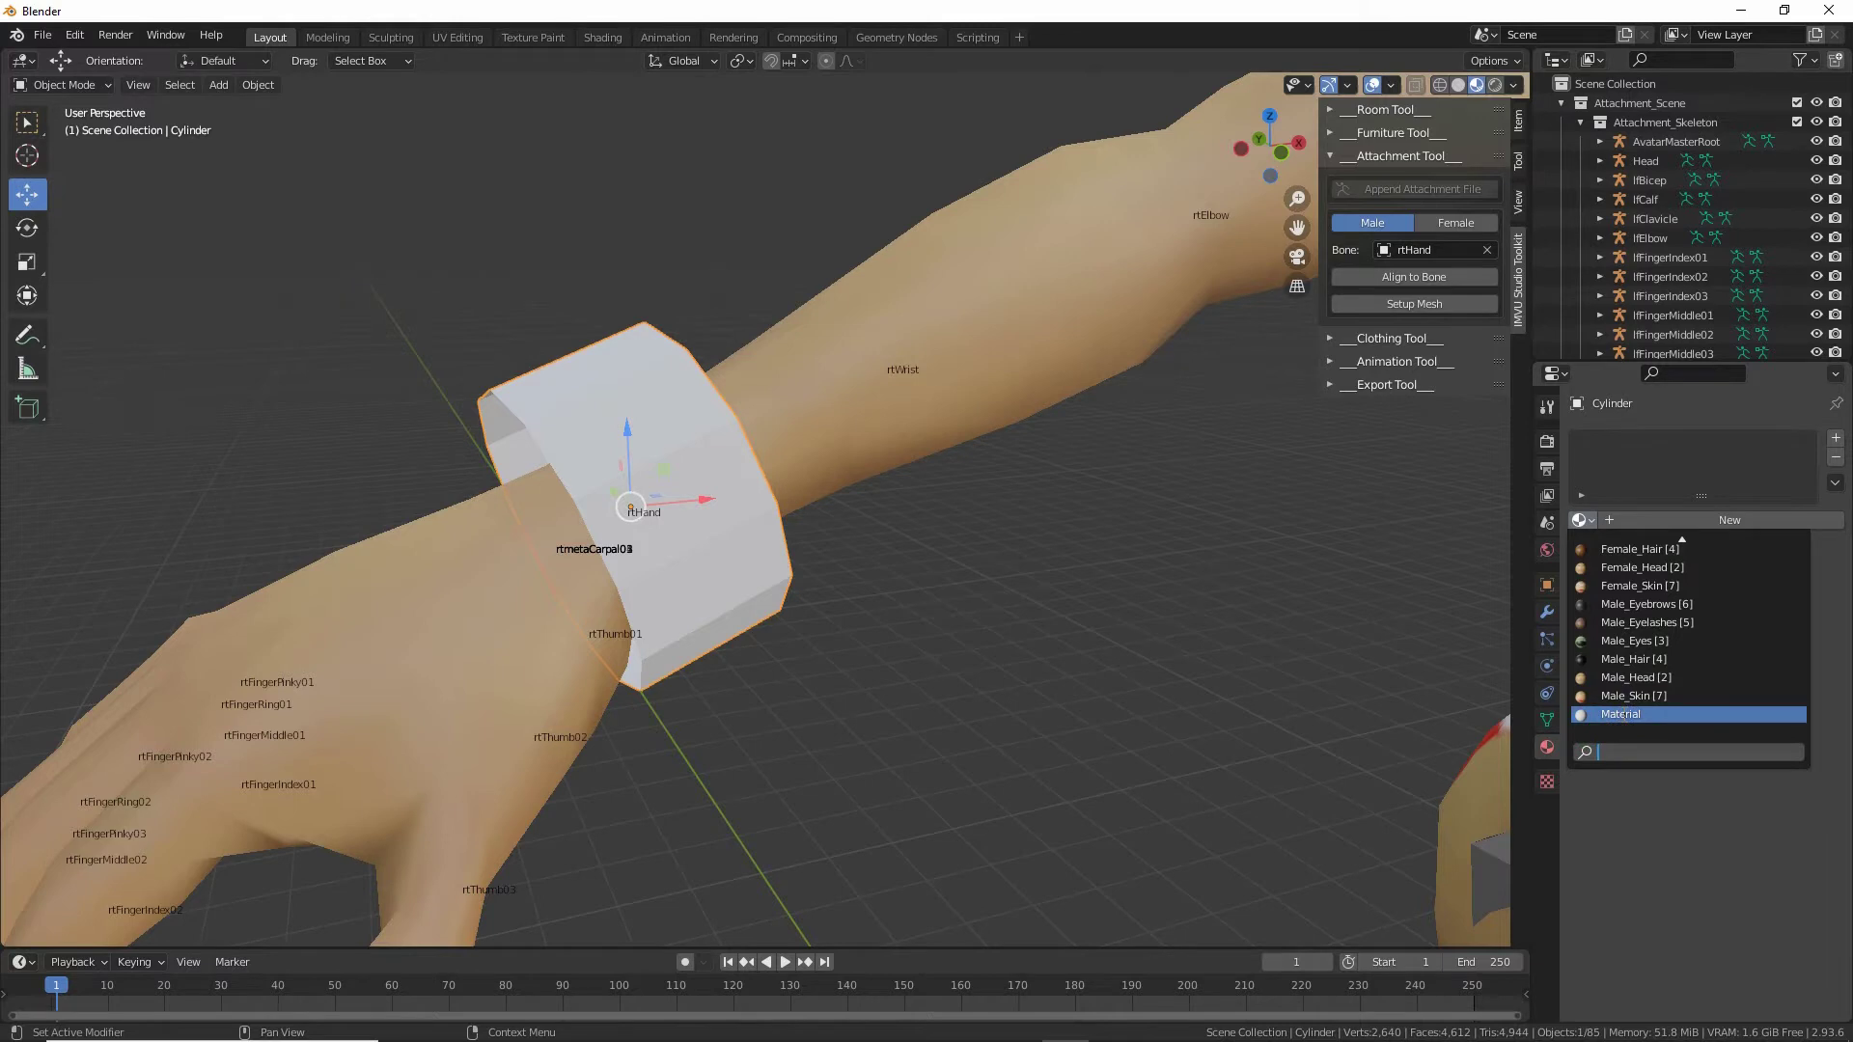
click(1622, 715)
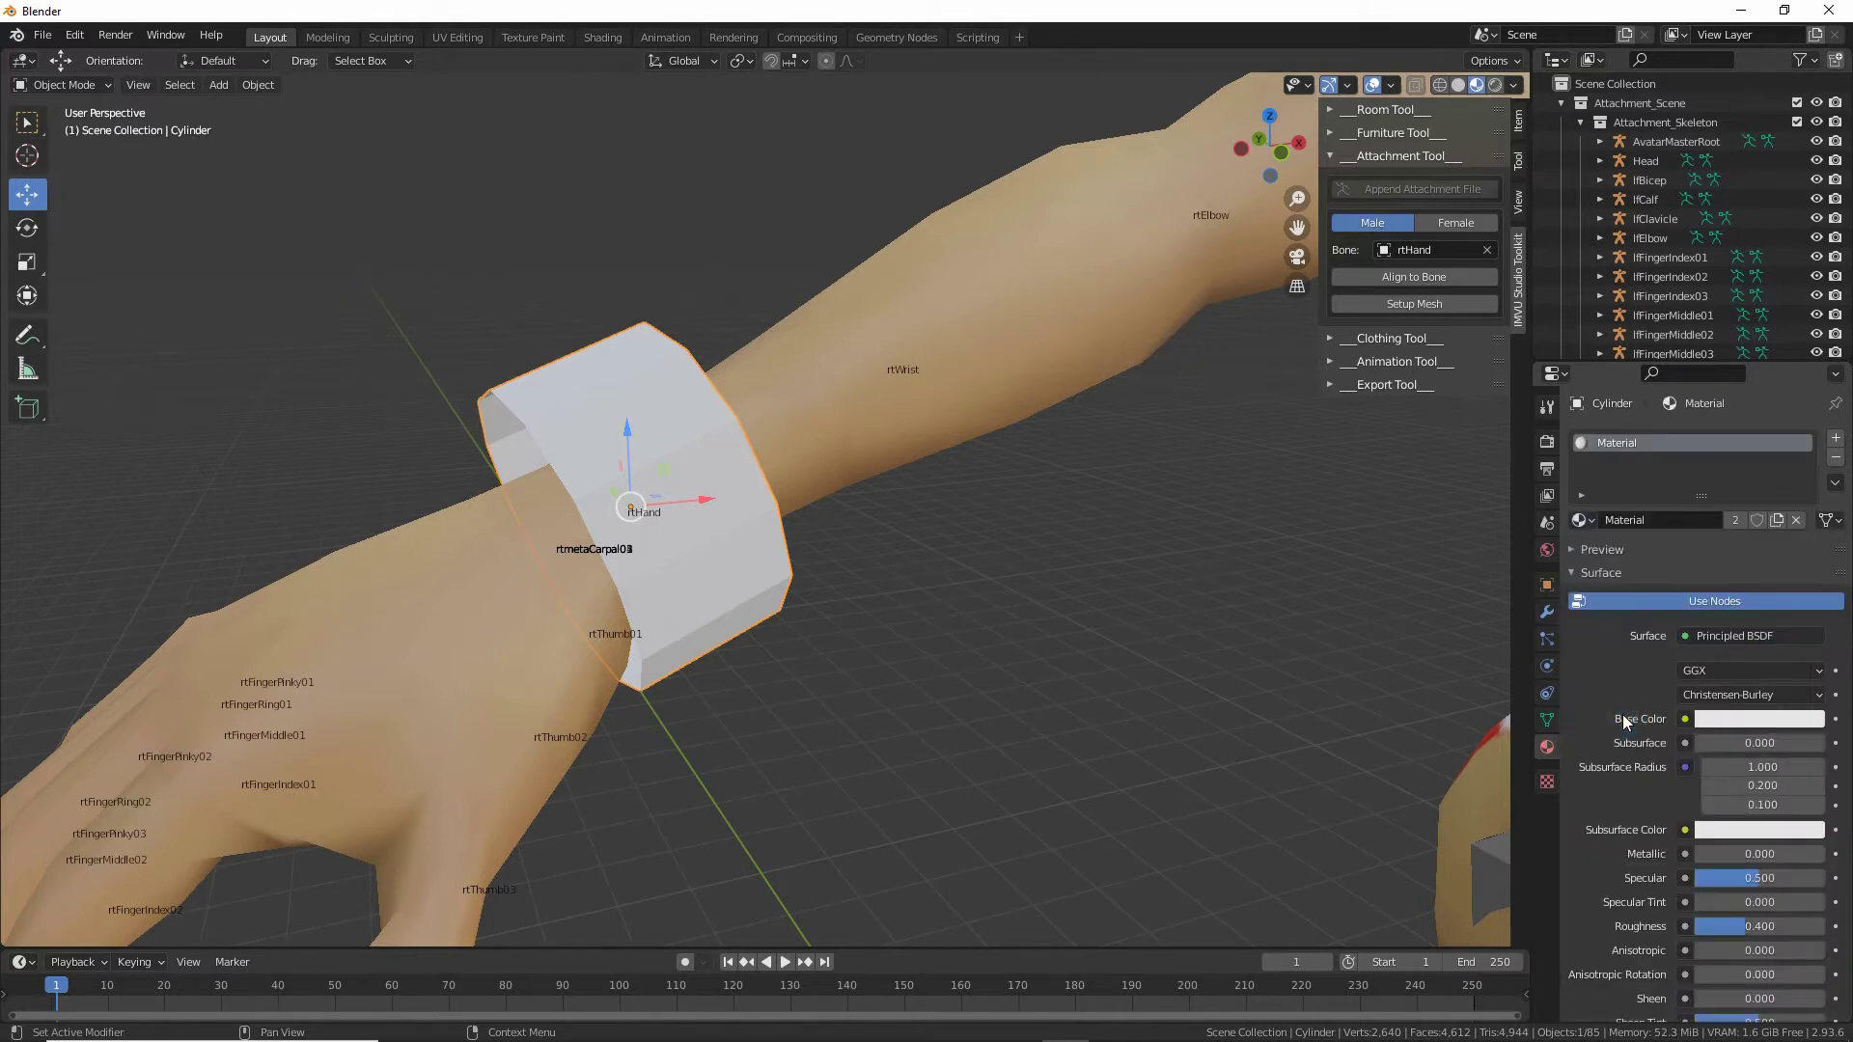
Show the material's preview and rename the material "bracelet [0]".
click(1571, 550)
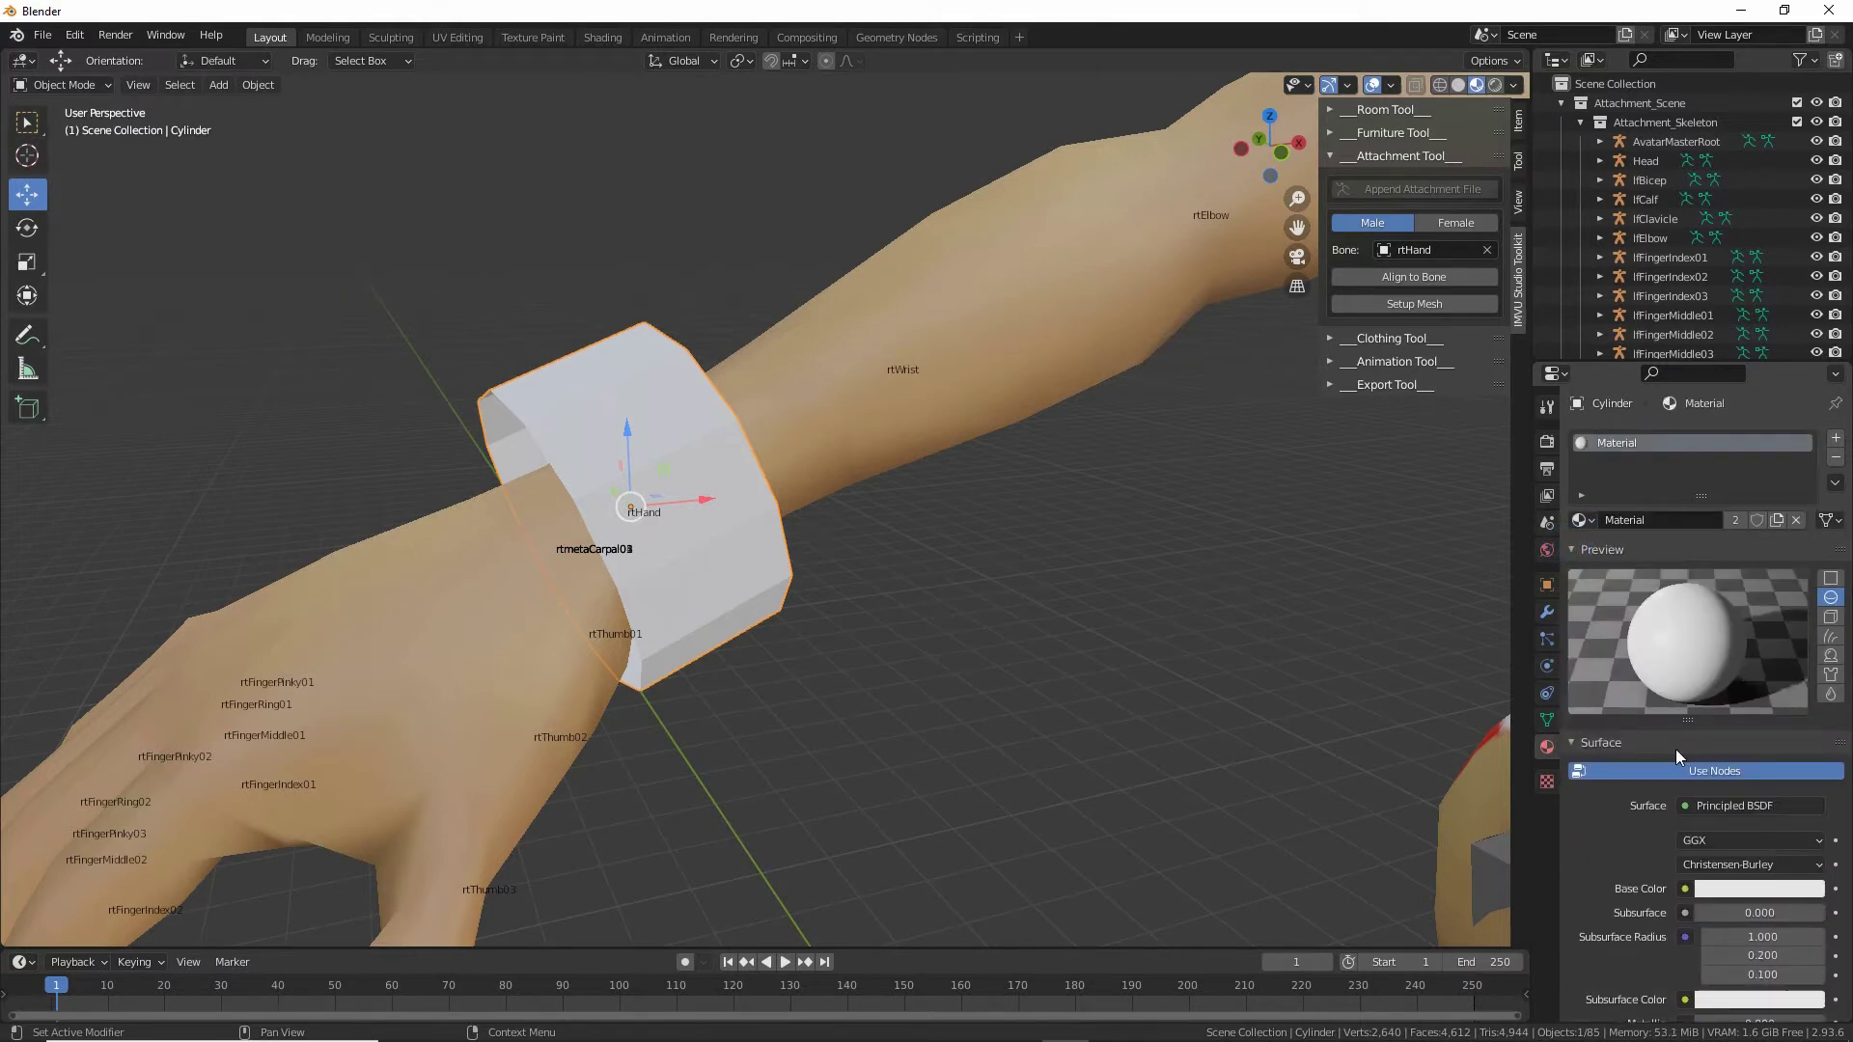
click(1671, 520)
text(bracelet [0)
key(Return)
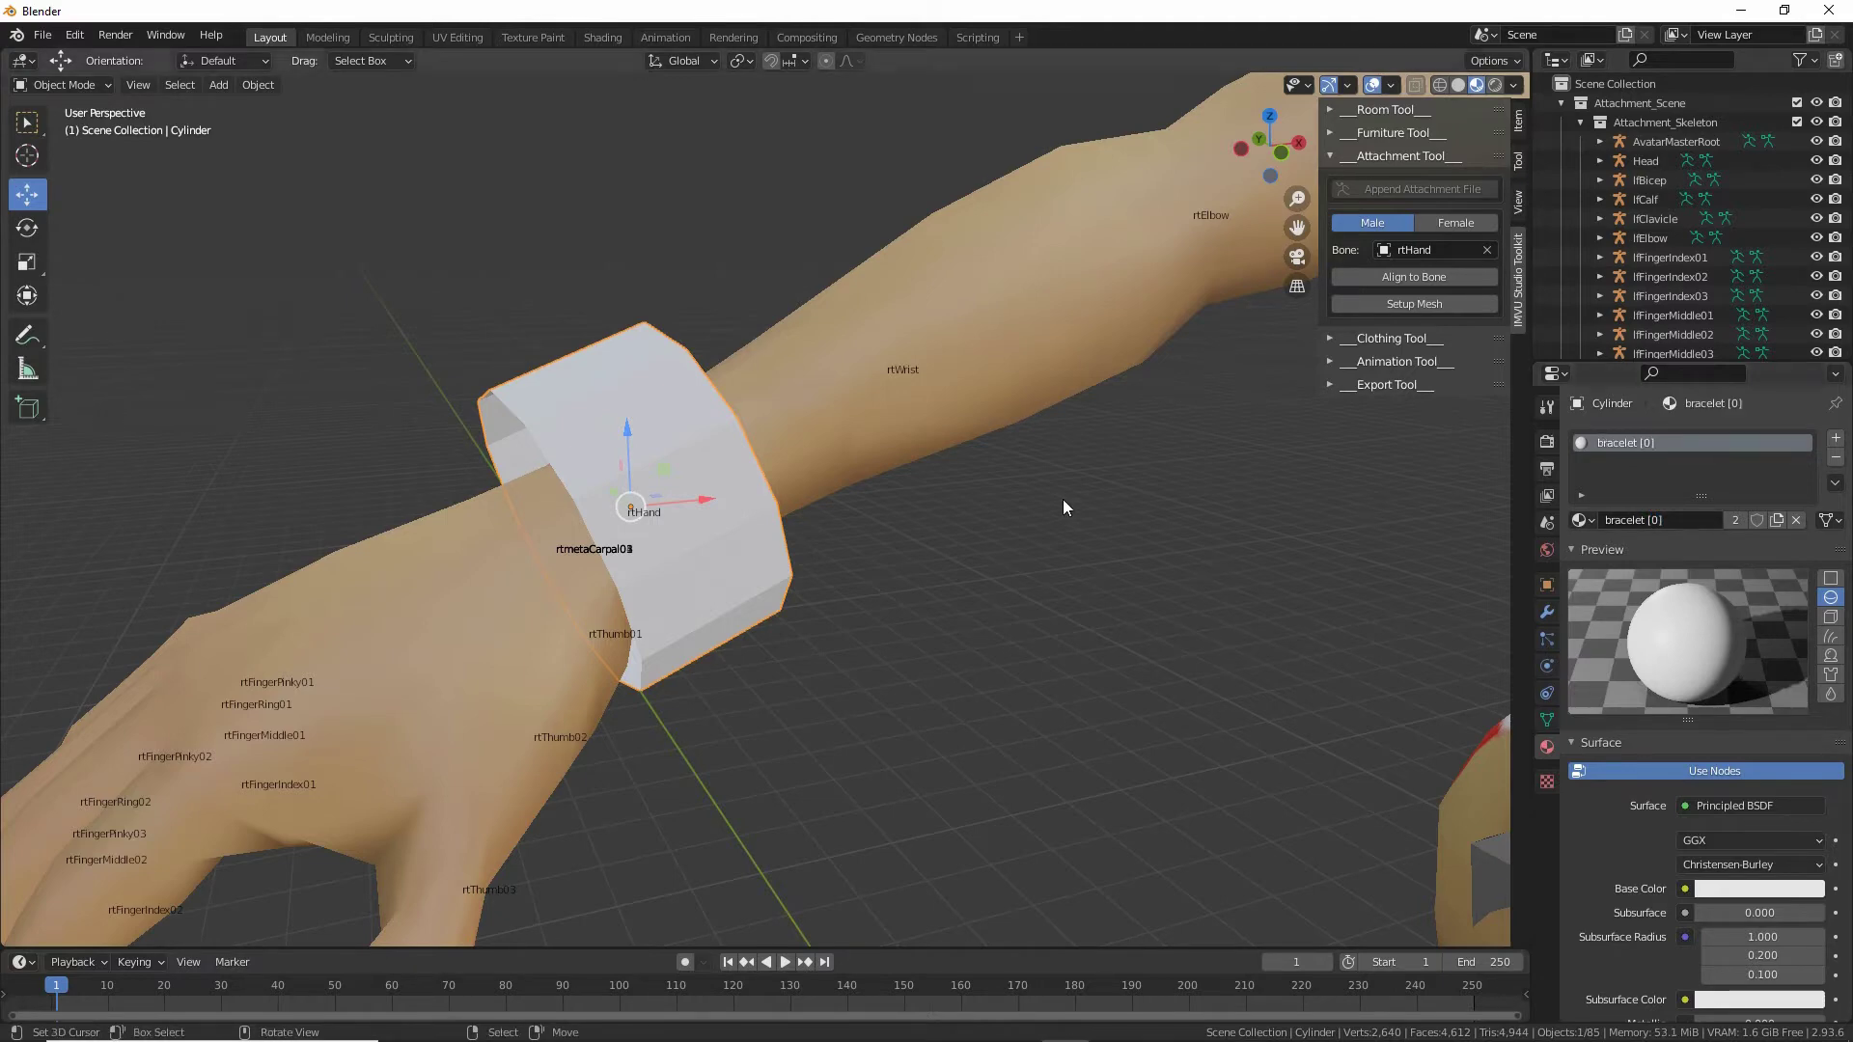
Switch to the Shading workspace to work on the bracelet material's nodes.
middle_drag(761, 504, 774, 509)
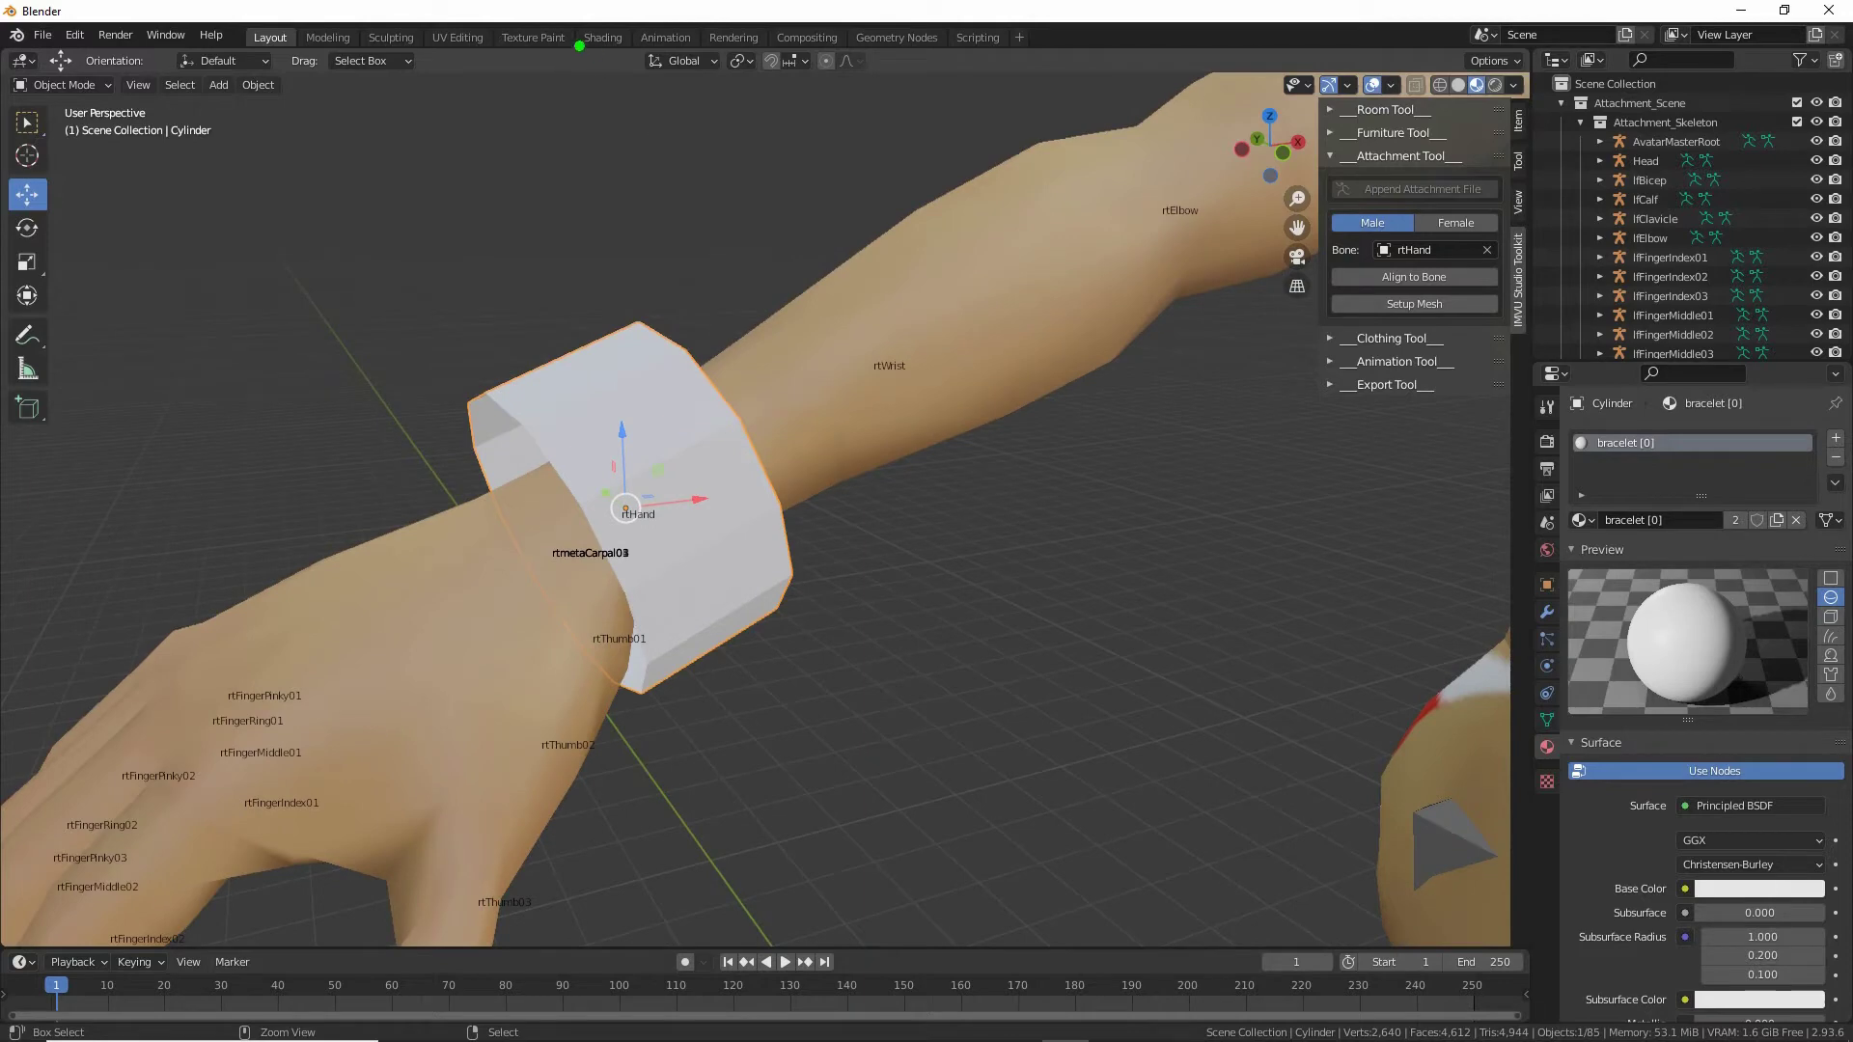
drag(577, 61, 641, 60)
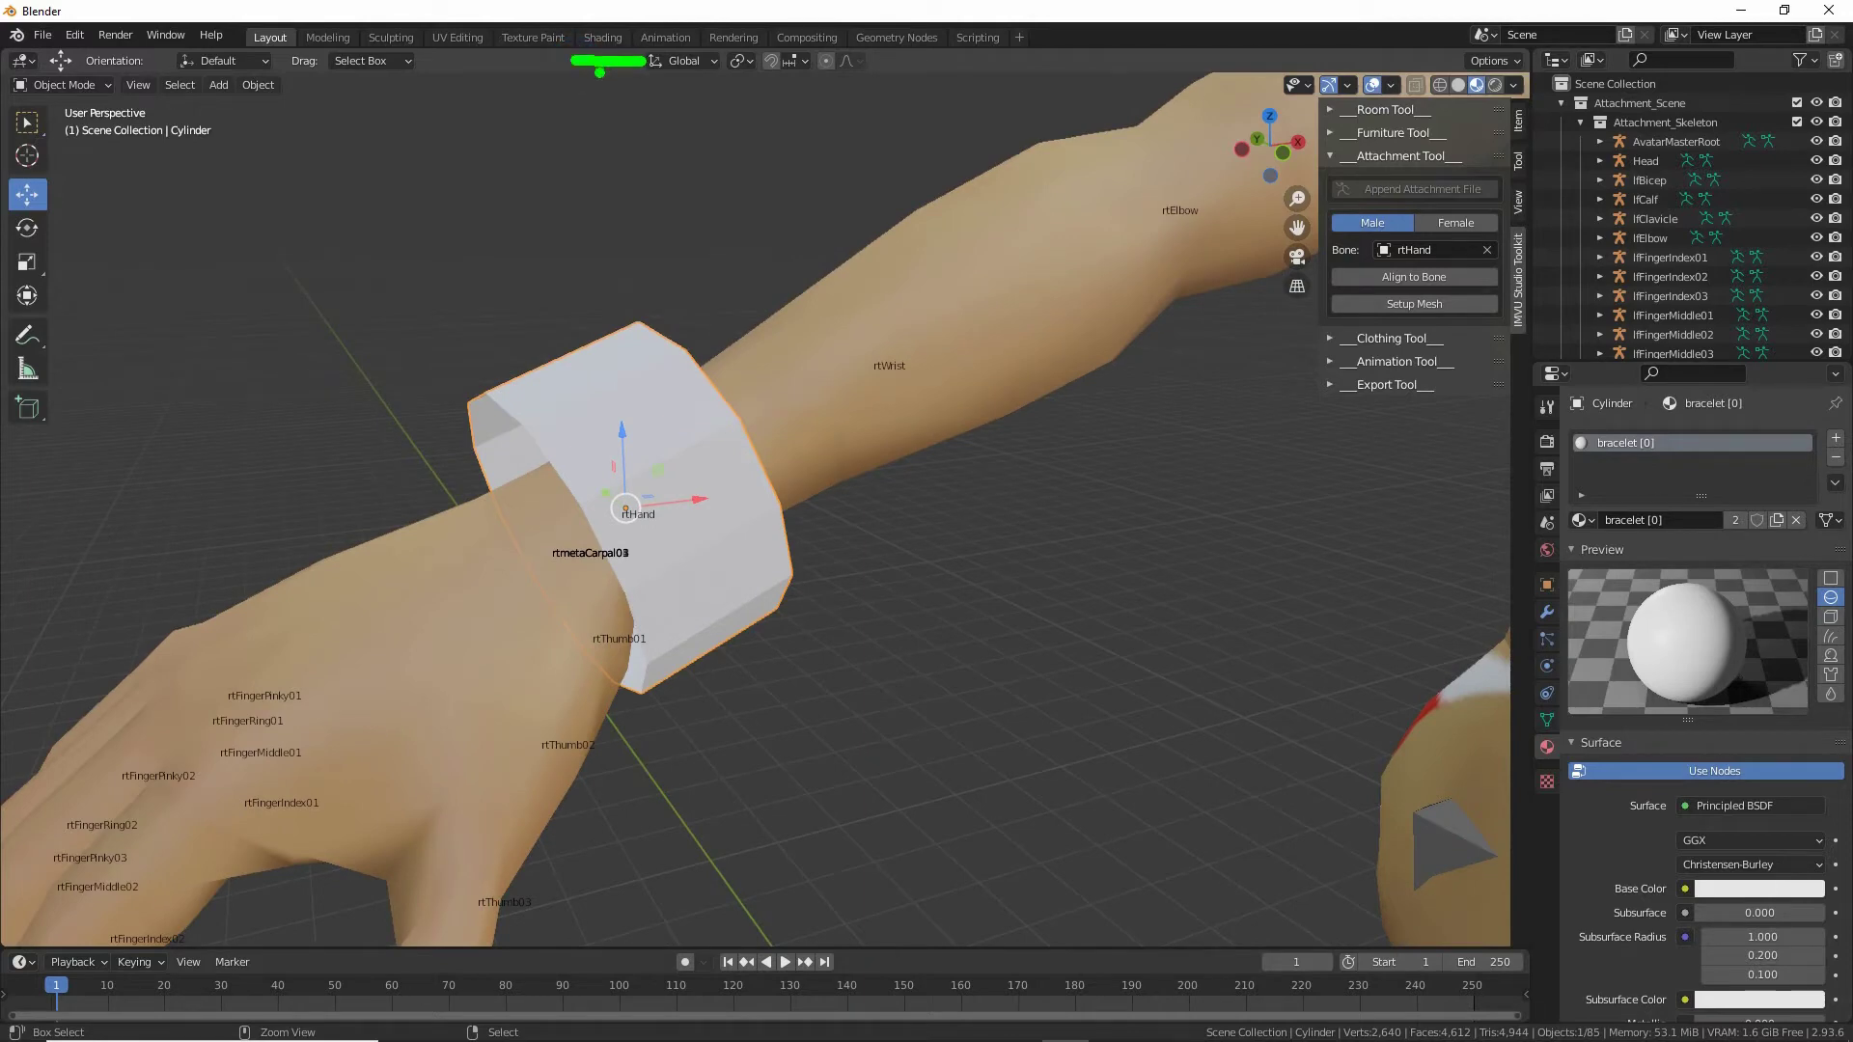
click(603, 38)
shift+middle_drag(795, 201, 908, 347)
scroll(821, 391, up, 4)
shift+middle_drag(848, 264, 895, 324)
scroll(894, 324, up, 4)
scroll(895, 323, up, 2)
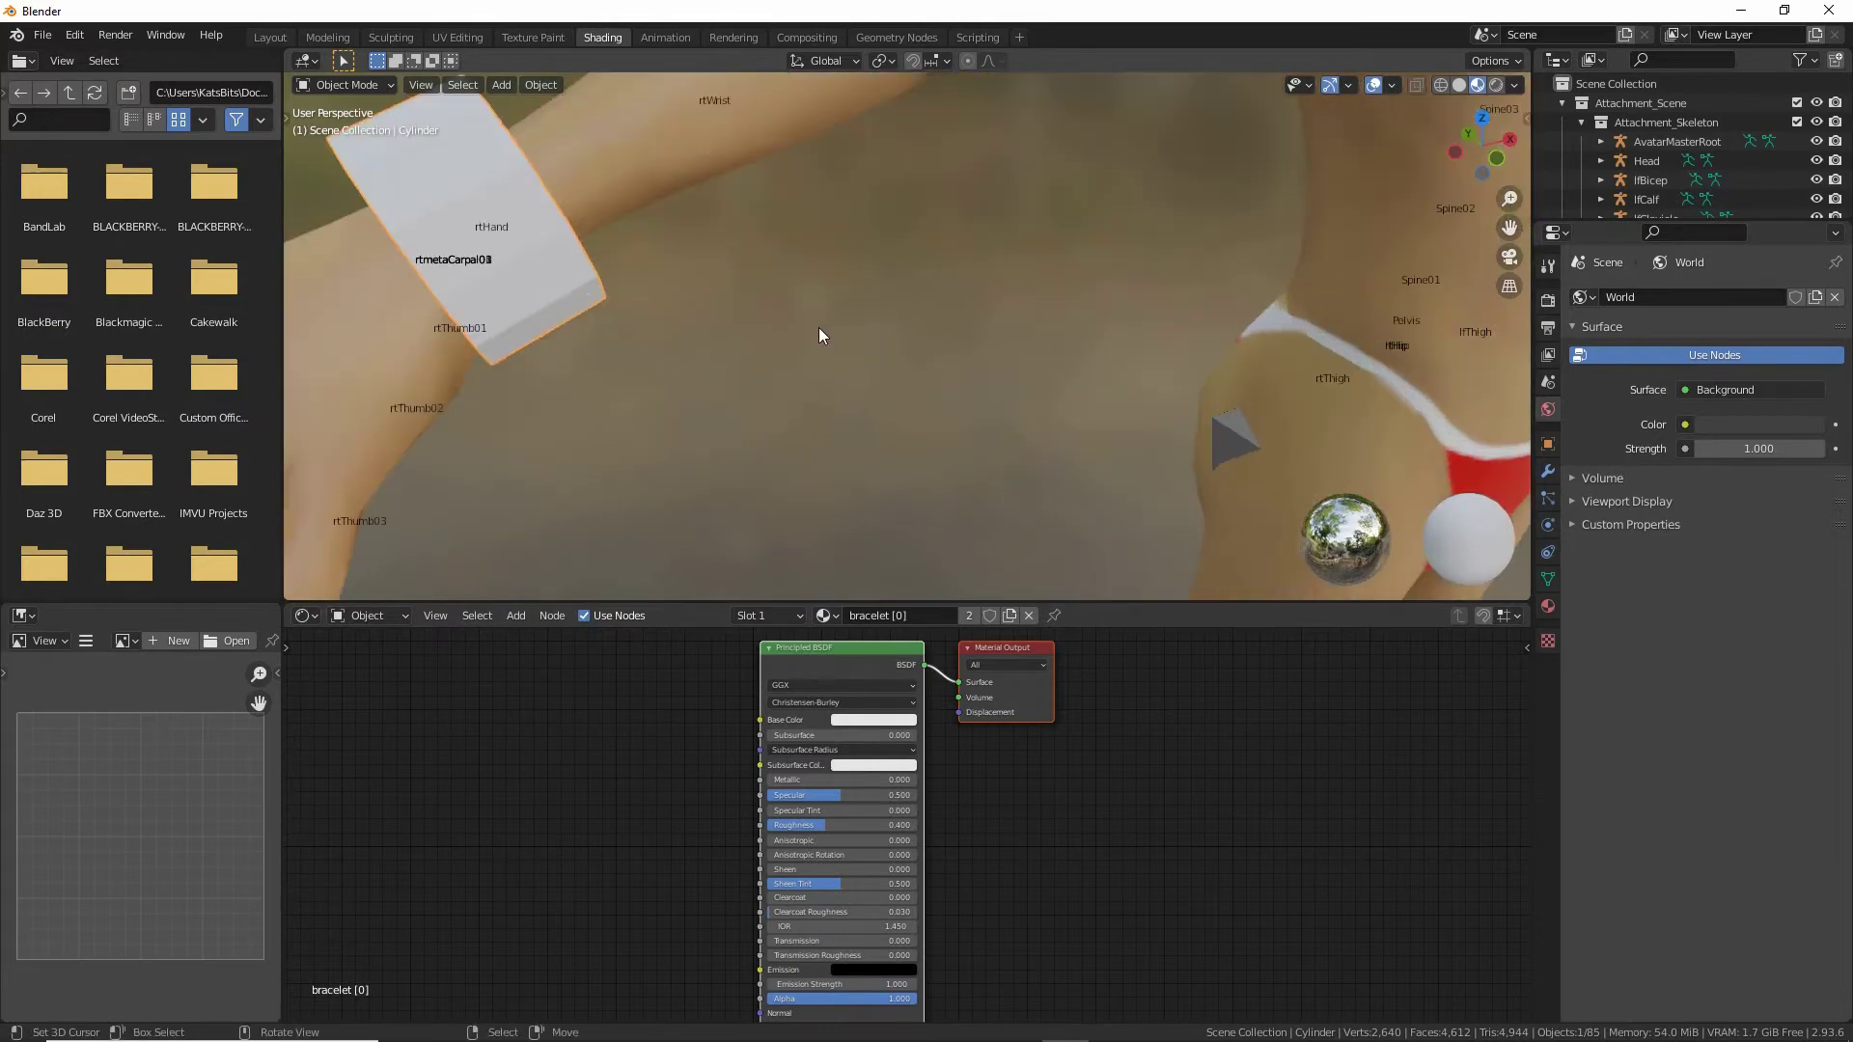
shift+middle_drag(623, 345, 778, 401)
scroll(872, 363, up, 2)
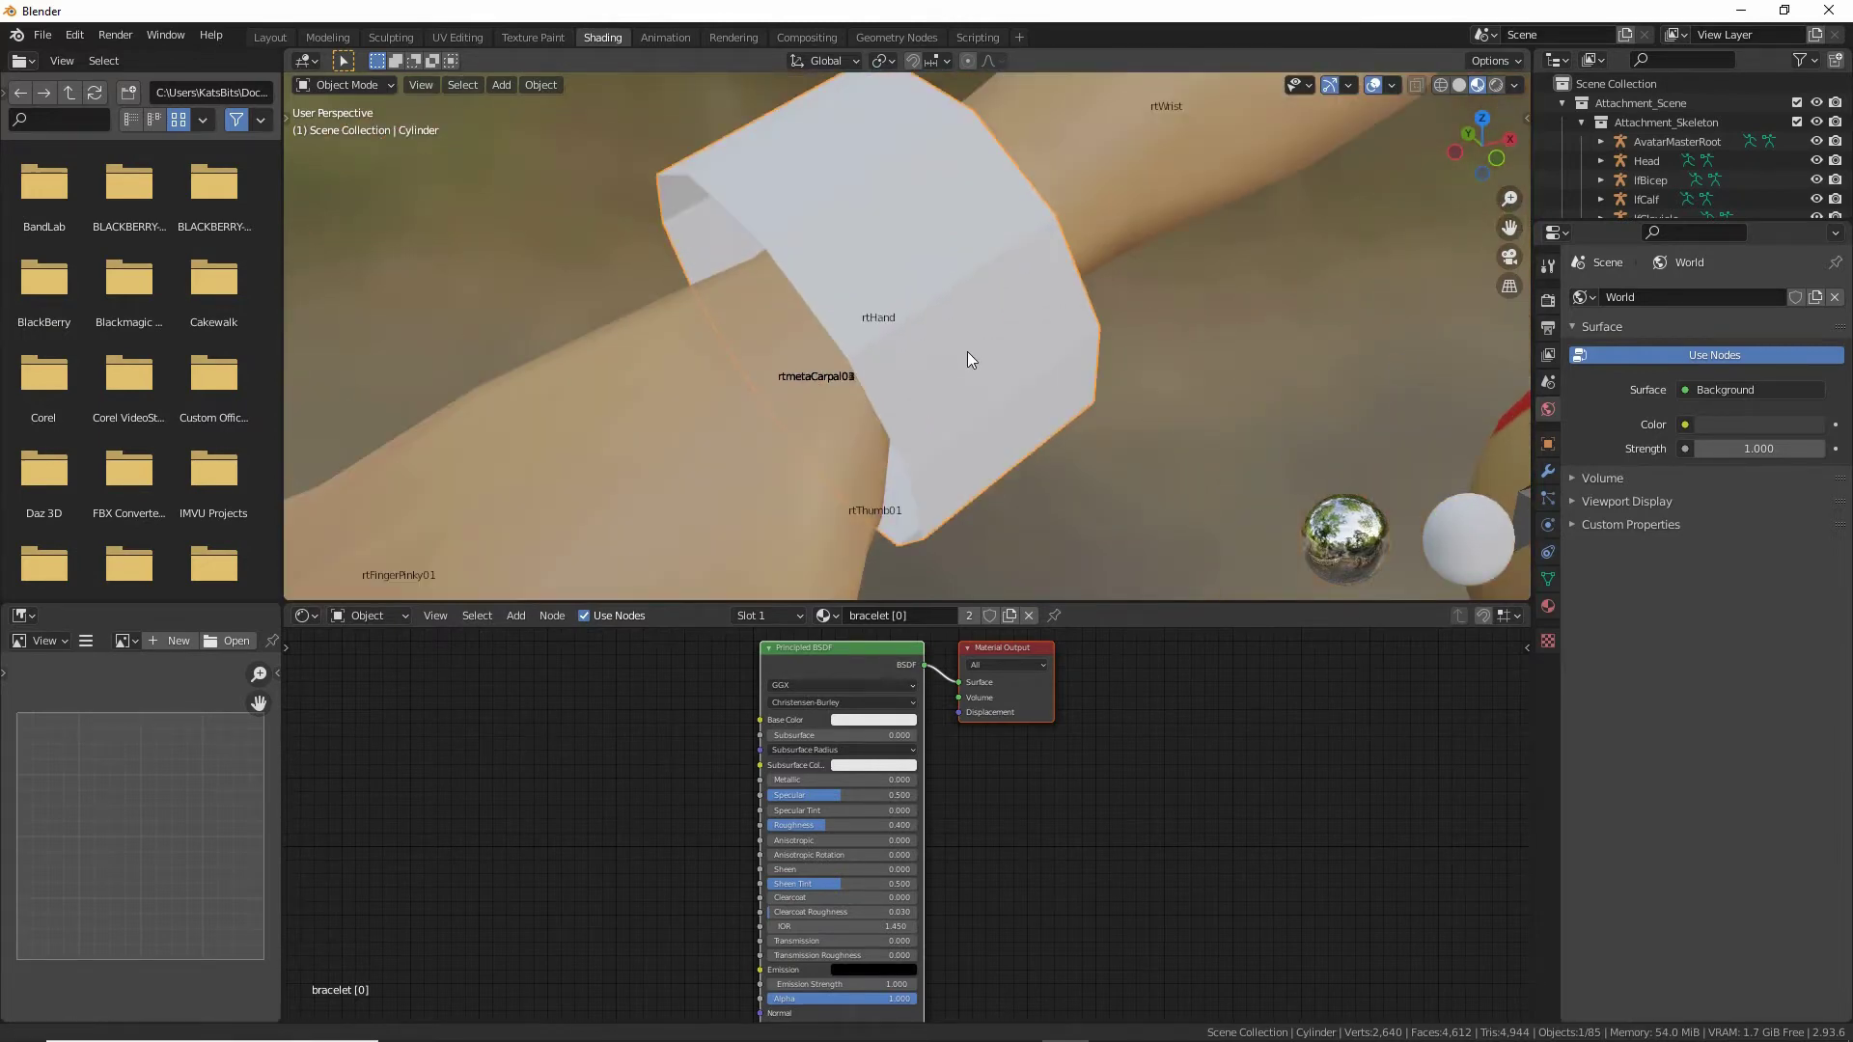
shift+middle_drag(967, 353, 895, 353)
scroll(618, 753, up, 3)
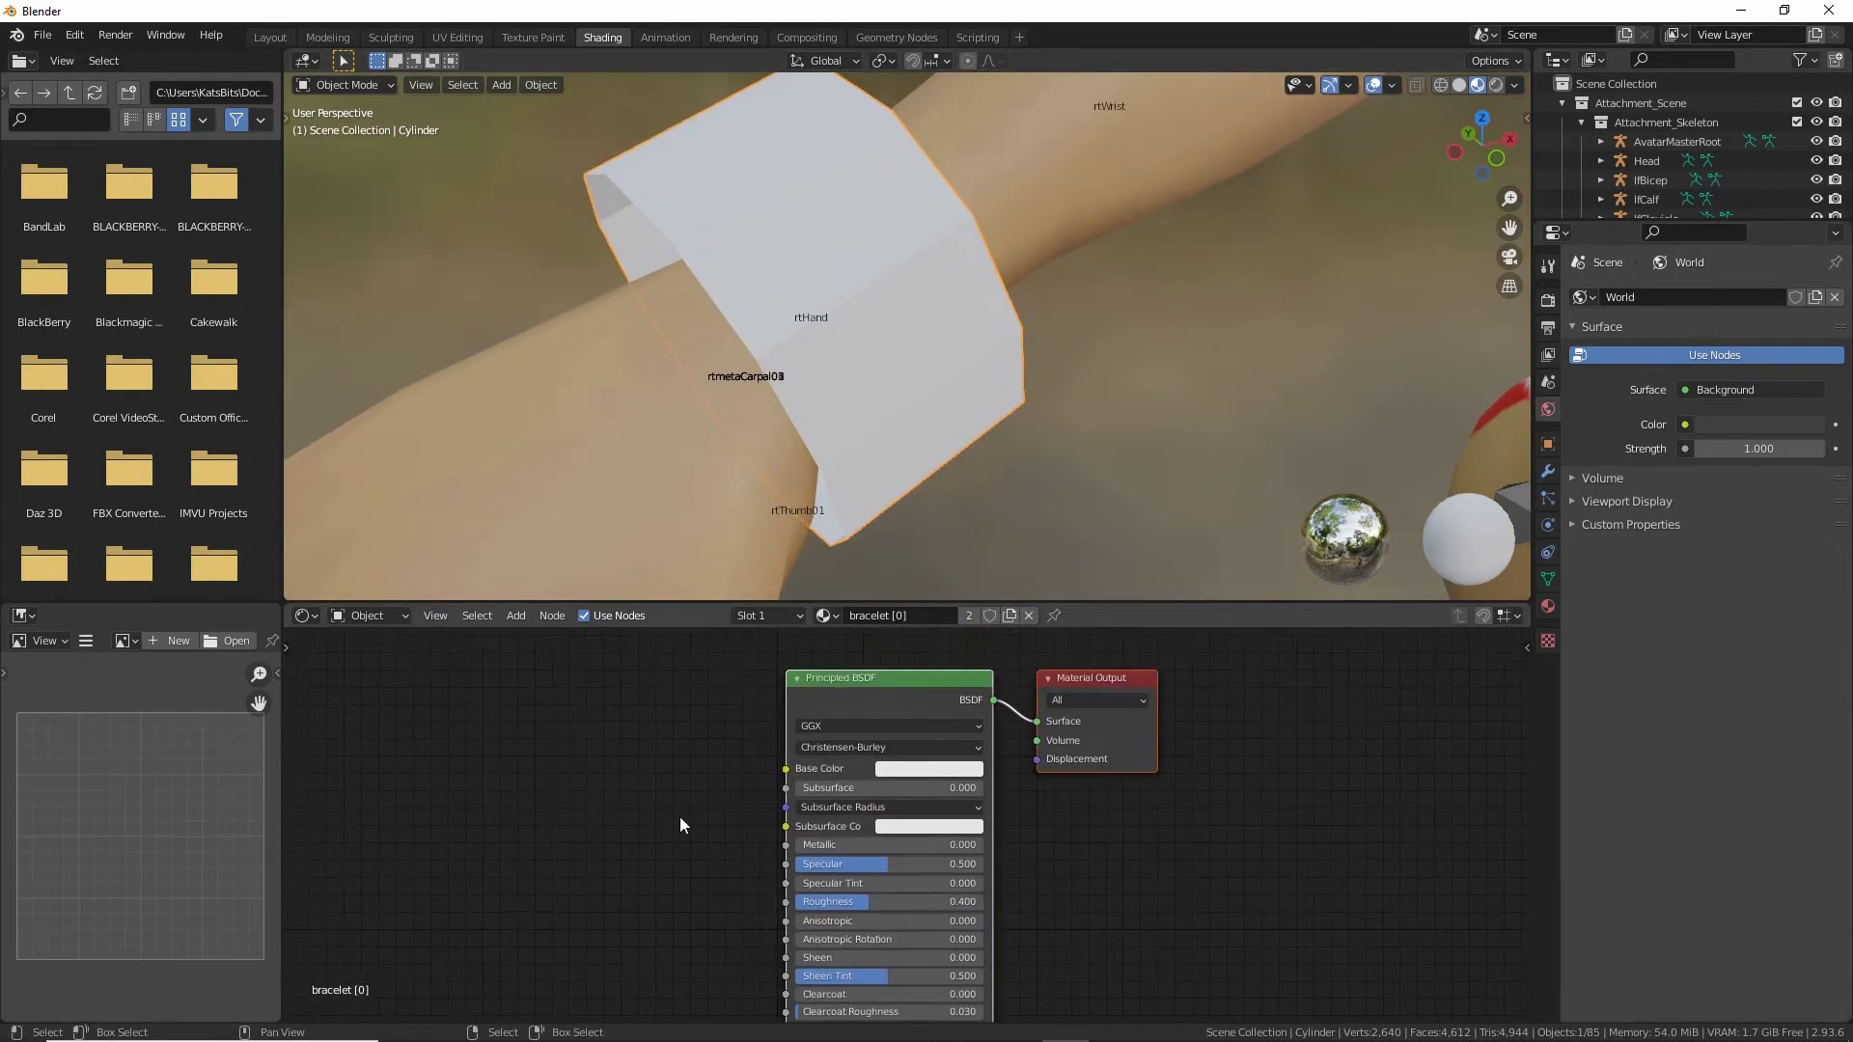
ctrl+drag(902, 786, 878, 825)
ctrl+drag(1145, 691, 1141, 695)
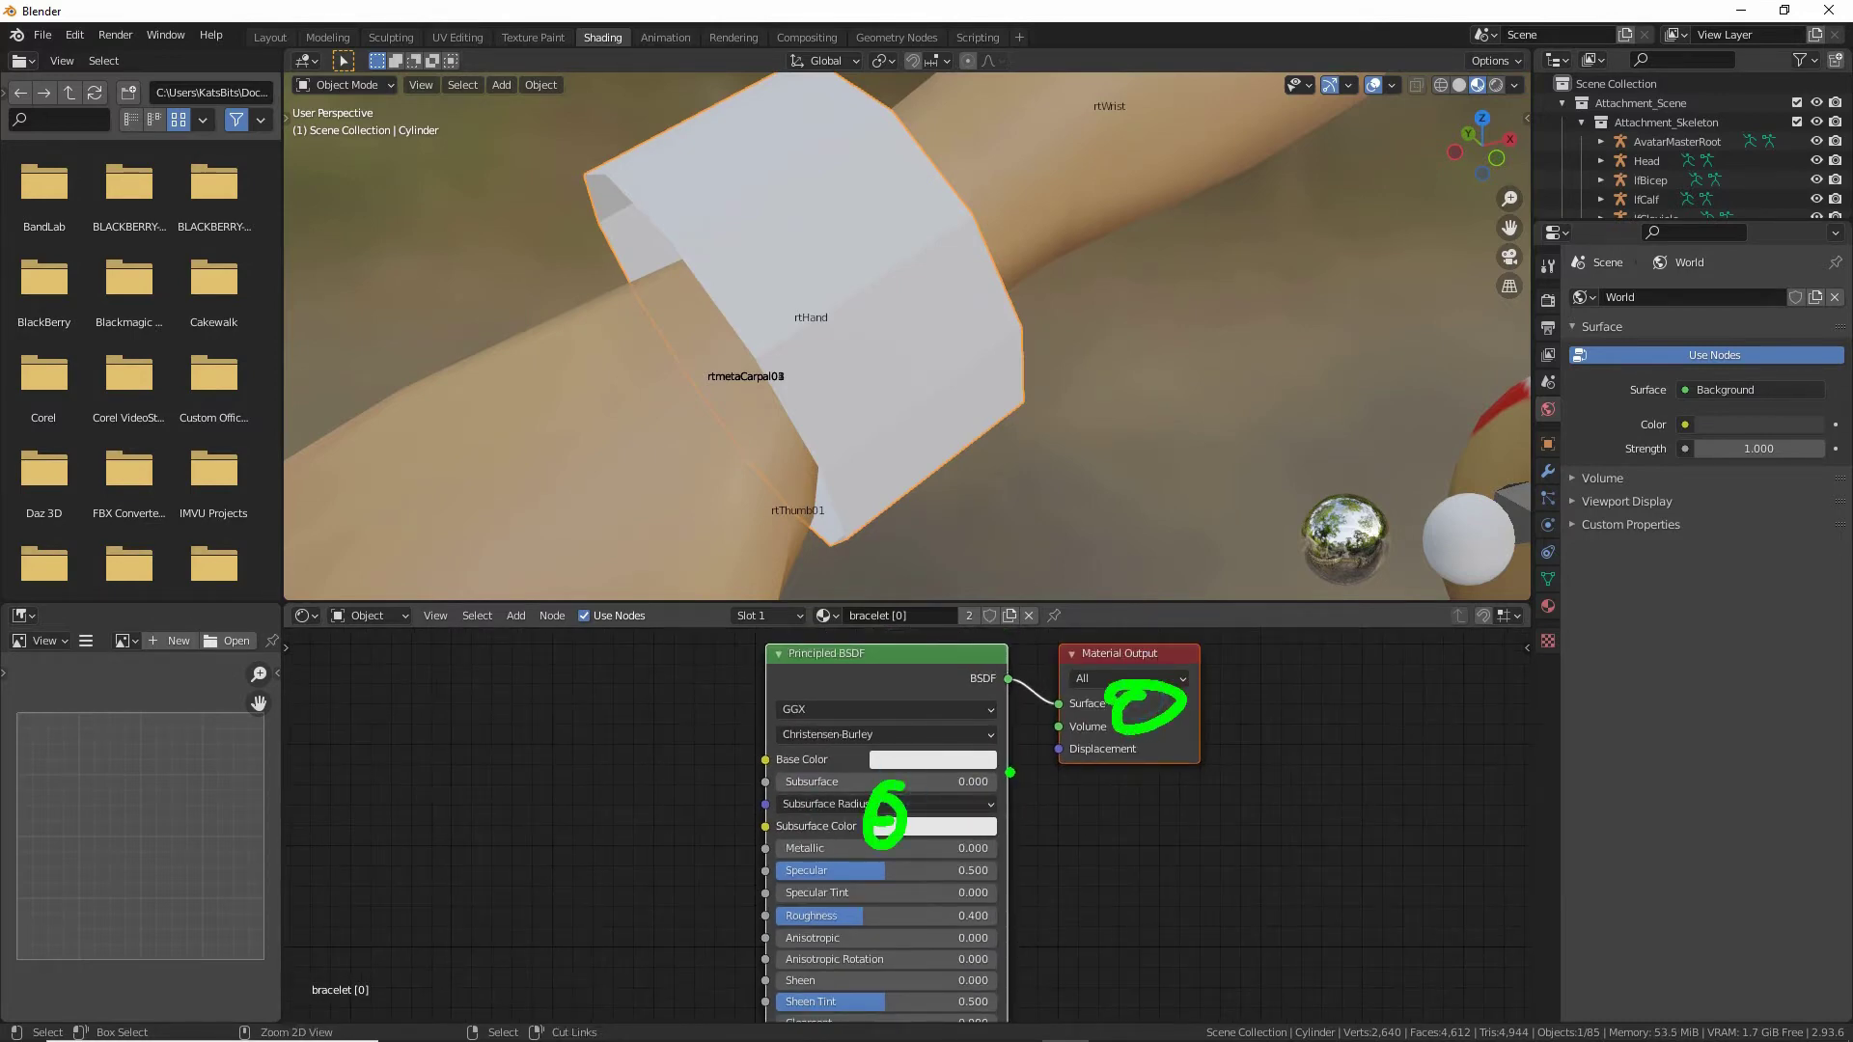
key(Escape)
Add an Image Texture node beside the Principled BSDF in the bracelet material.
click(516, 616)
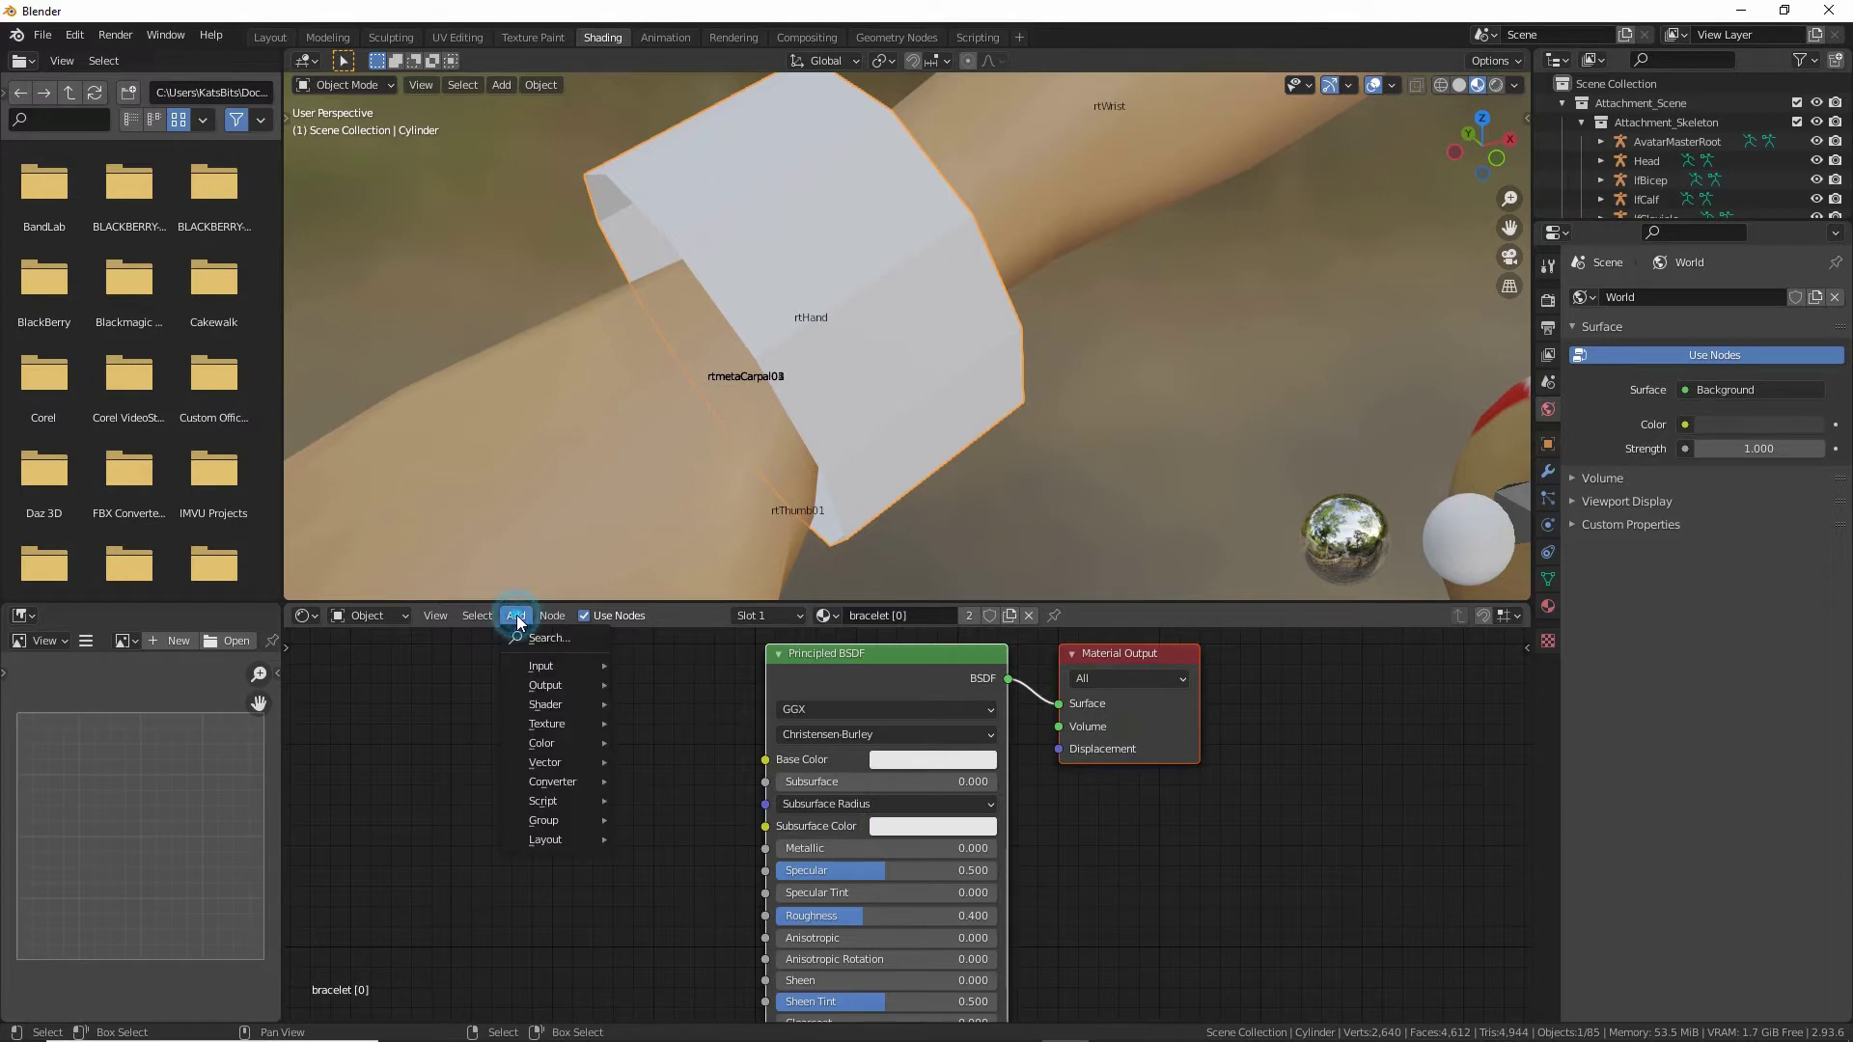
mouse_move(524, 724)
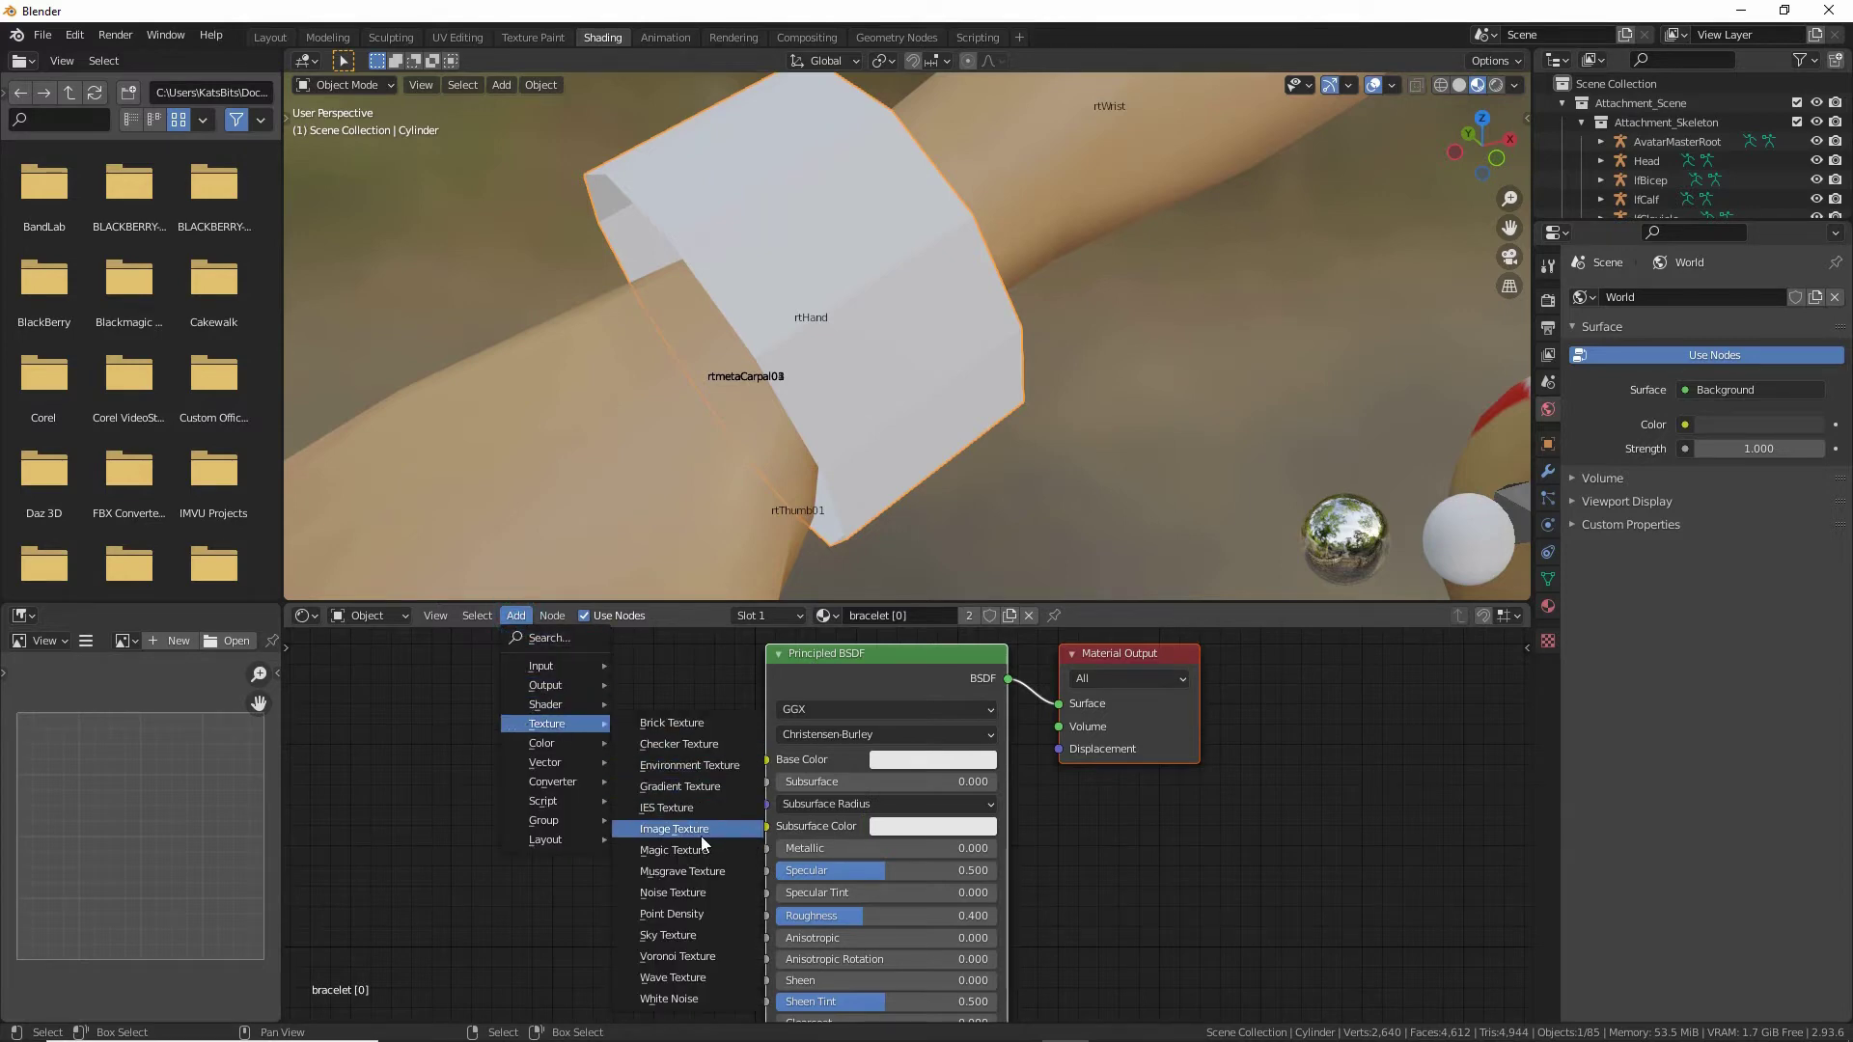
drag(639, 842, 700, 842)
drag(534, 743, 572, 743)
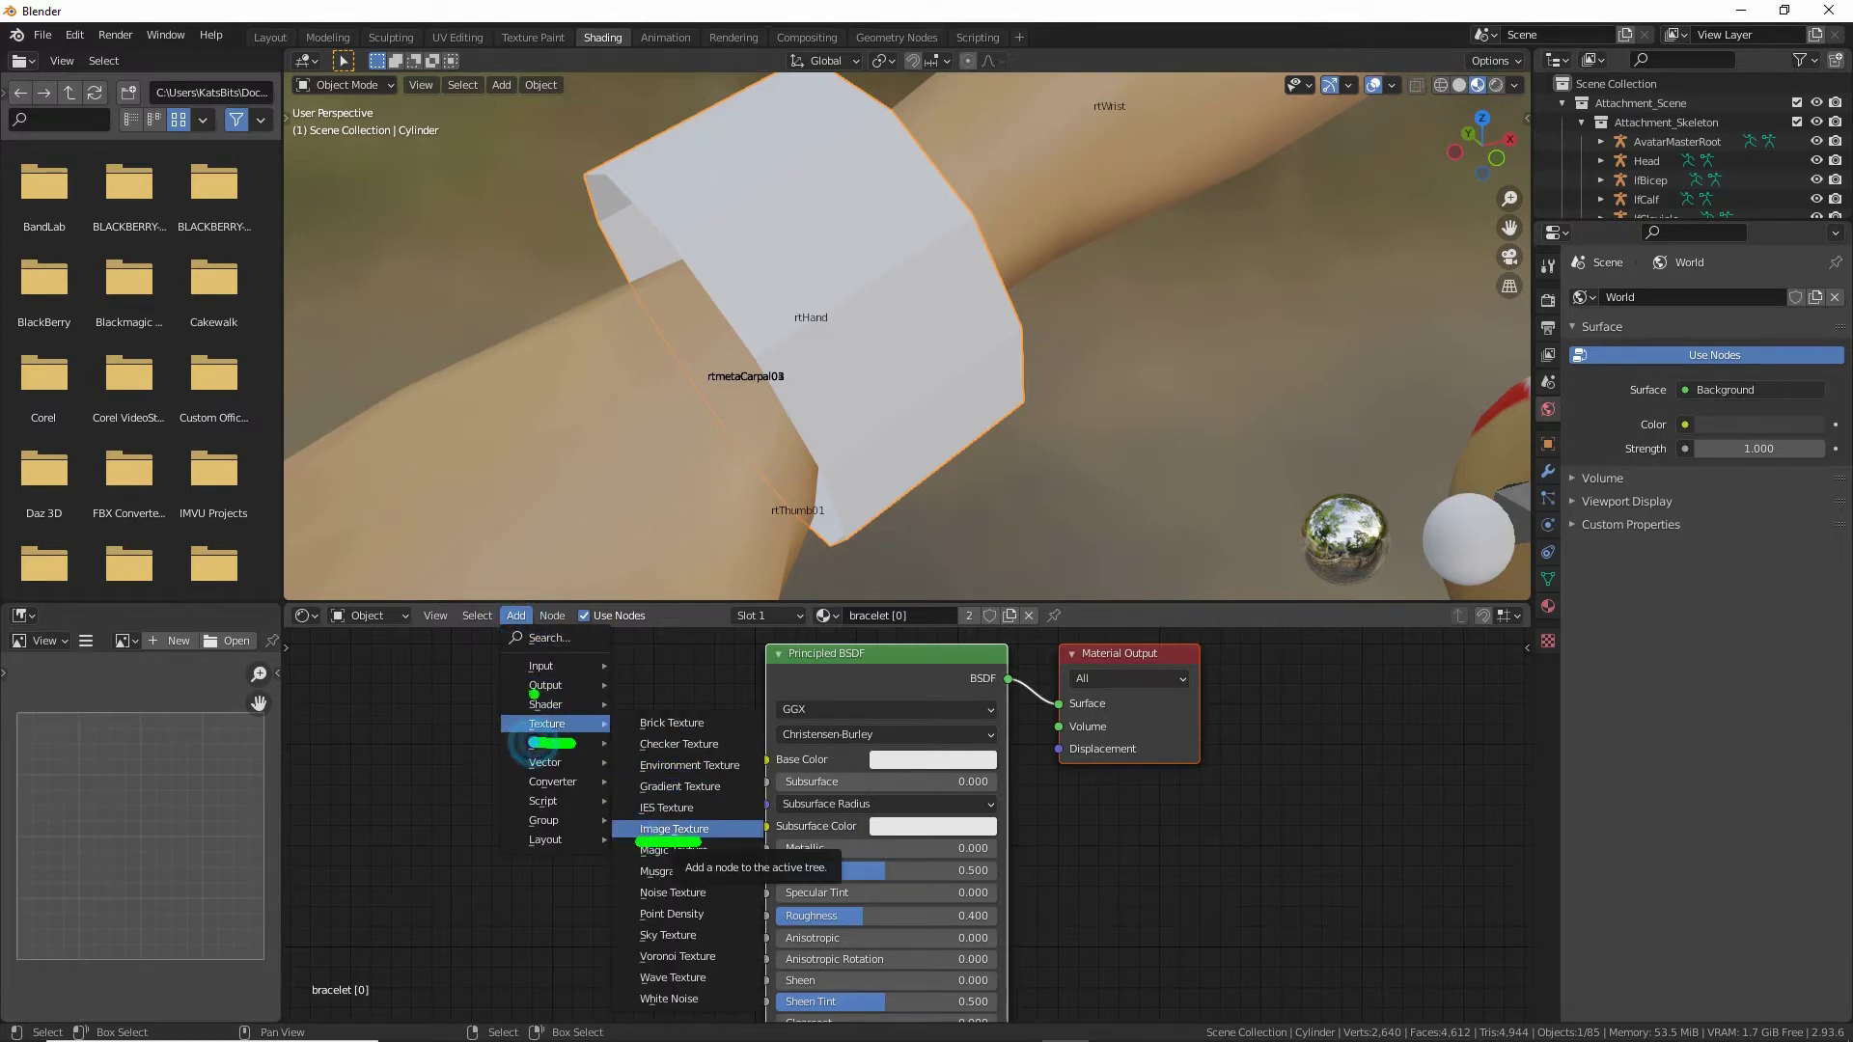
drag(499, 636, 538, 635)
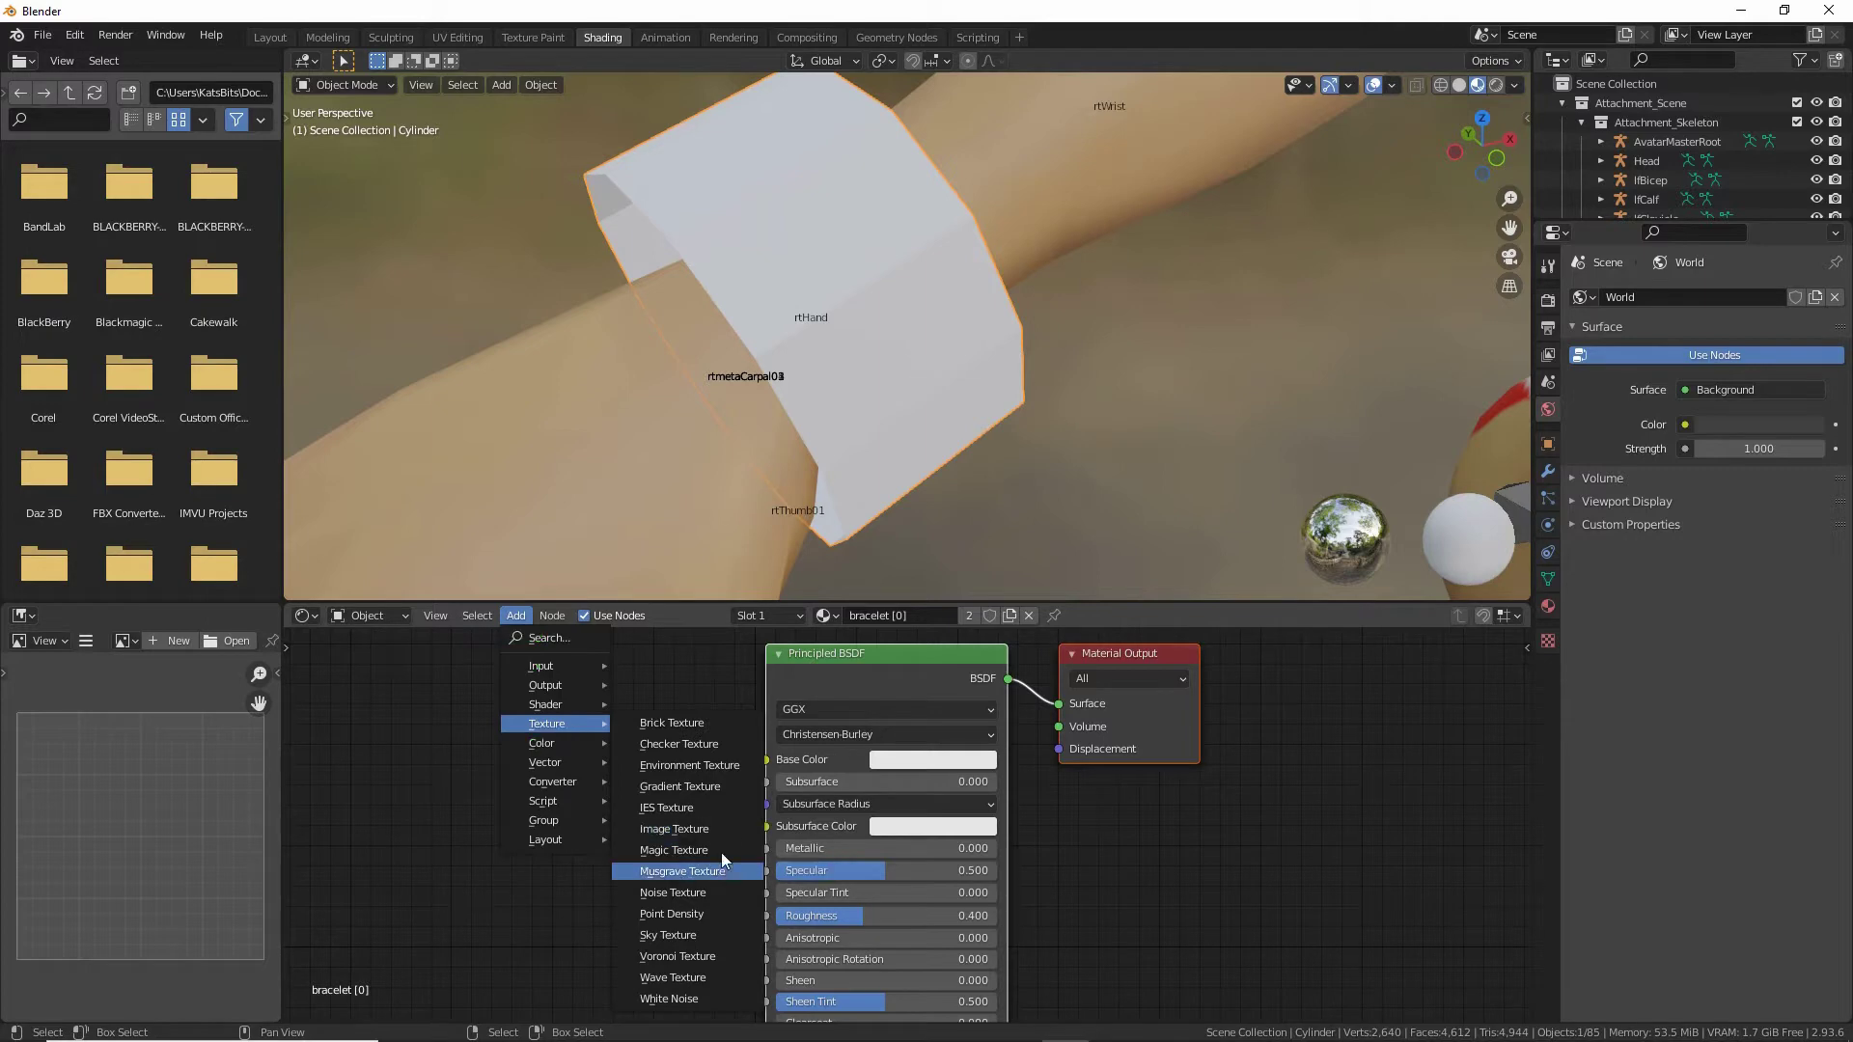
click(703, 832)
click(447, 706)
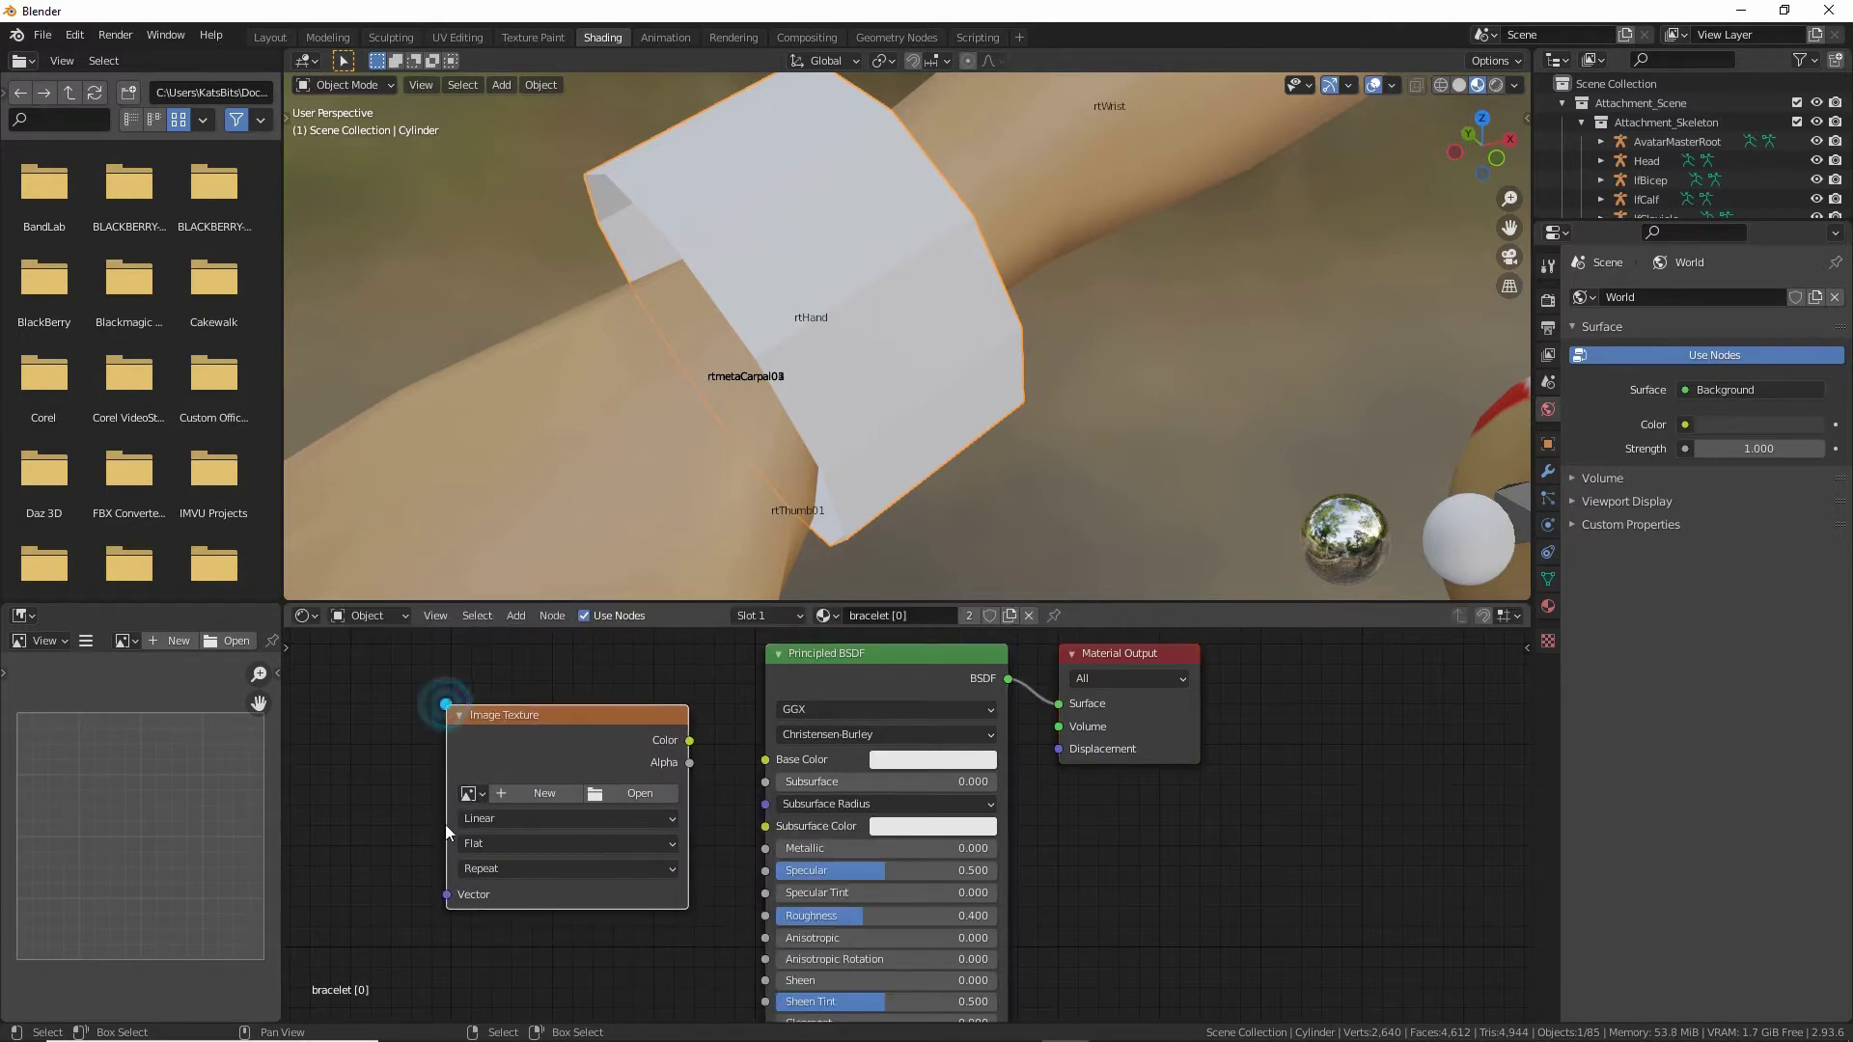
Load bigbow.png from the Blender 2.8 accessories folder into the Image Texture node and connect its Color output to Base Color.
click(634, 796)
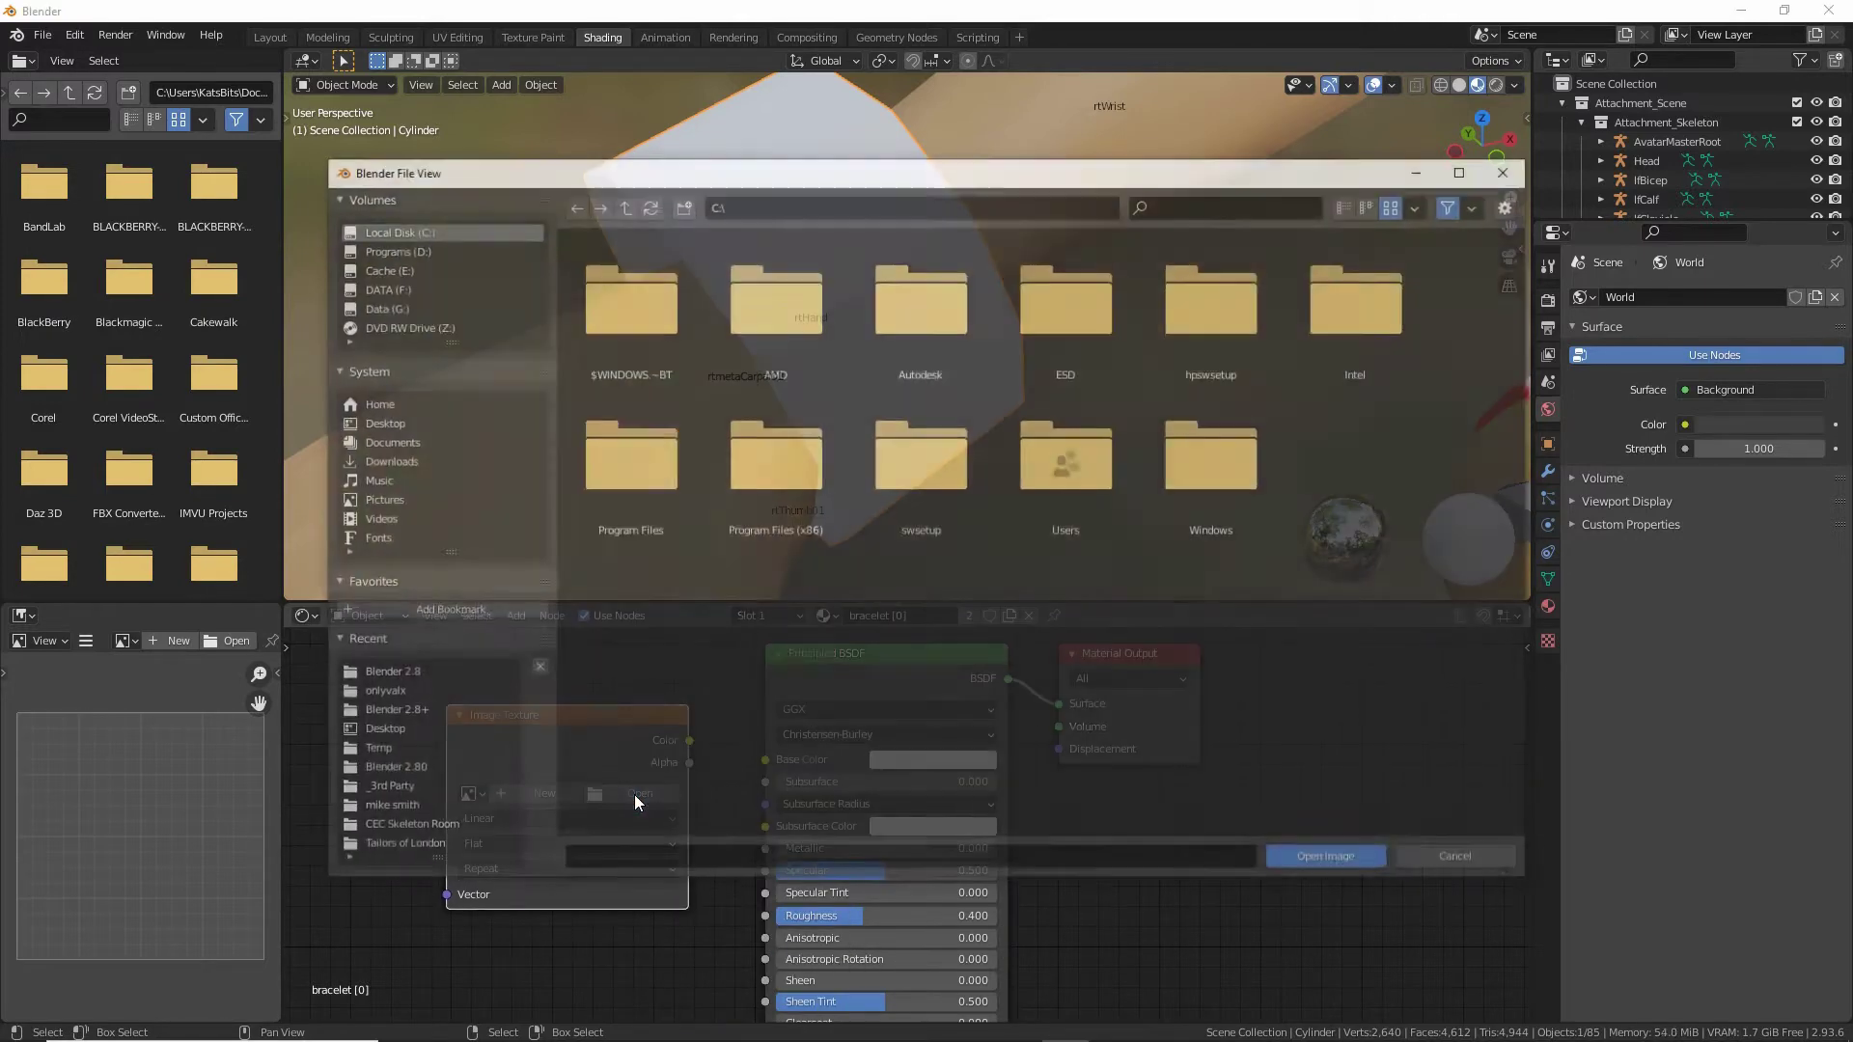
click(390, 674)
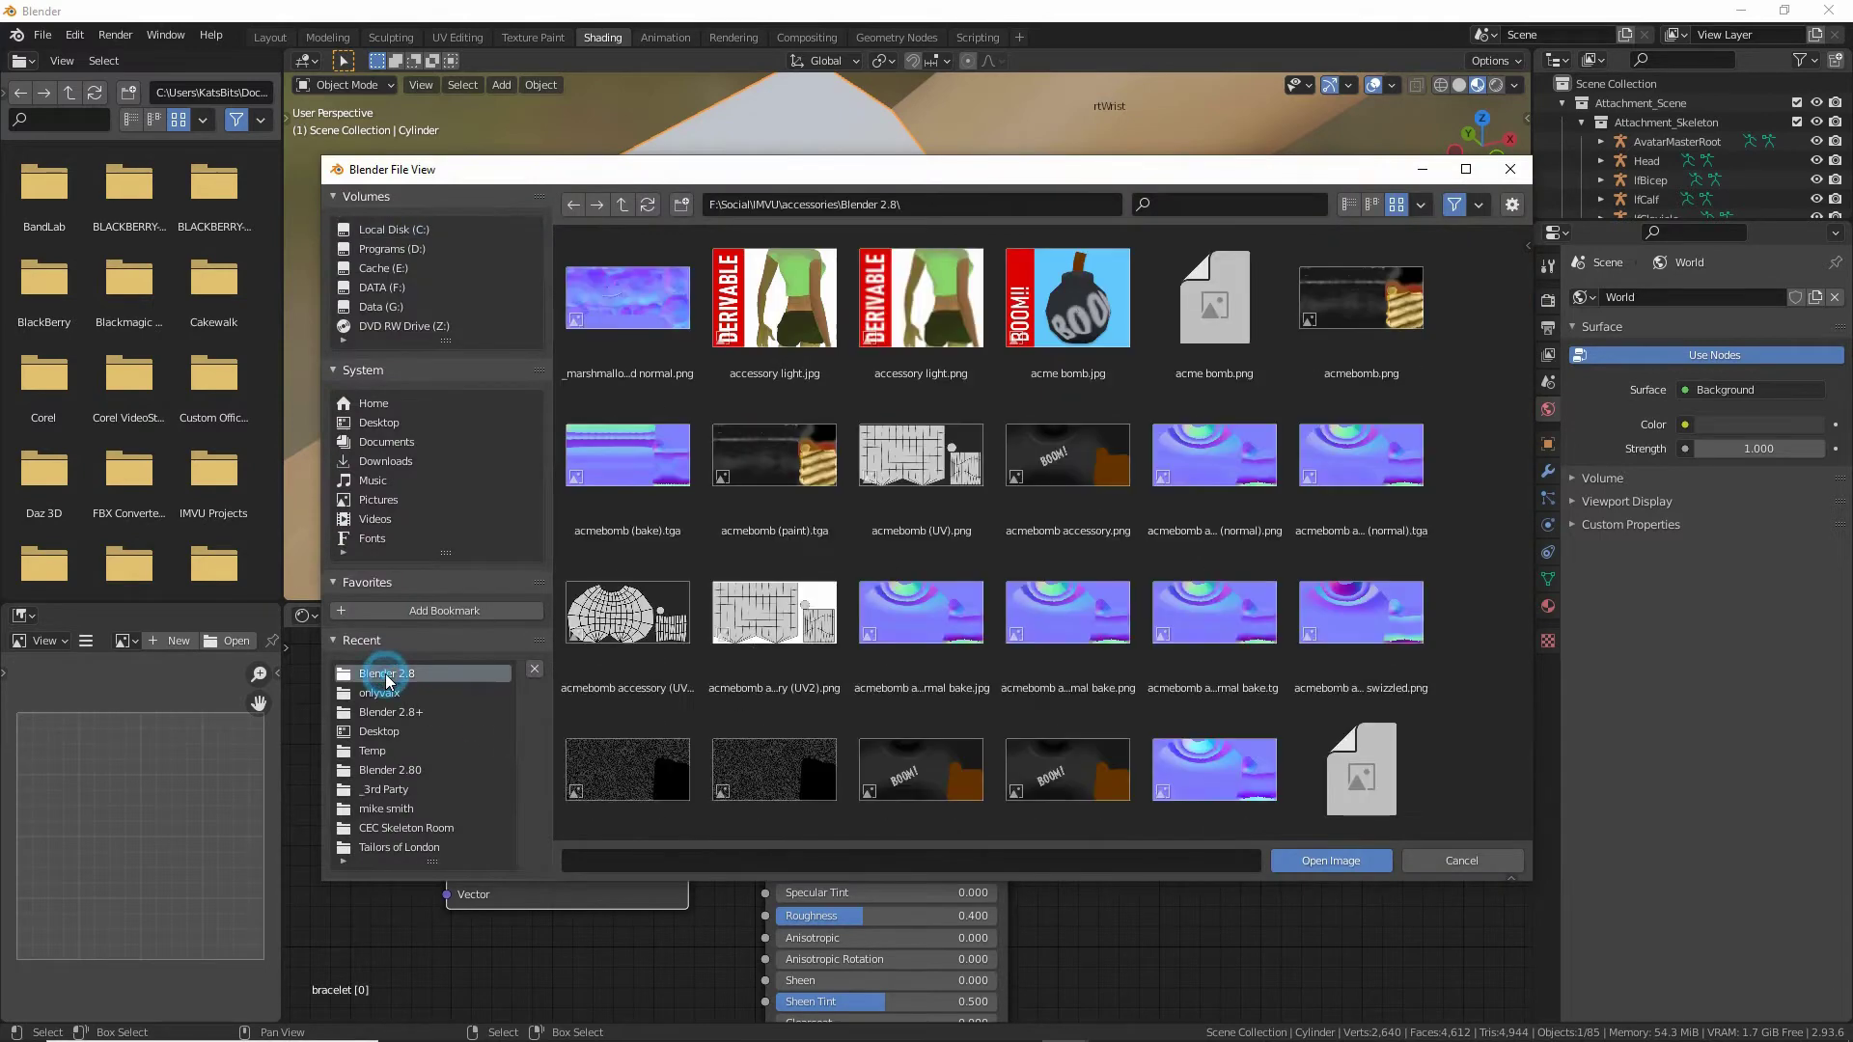
scroll(888, 687, down, 15)
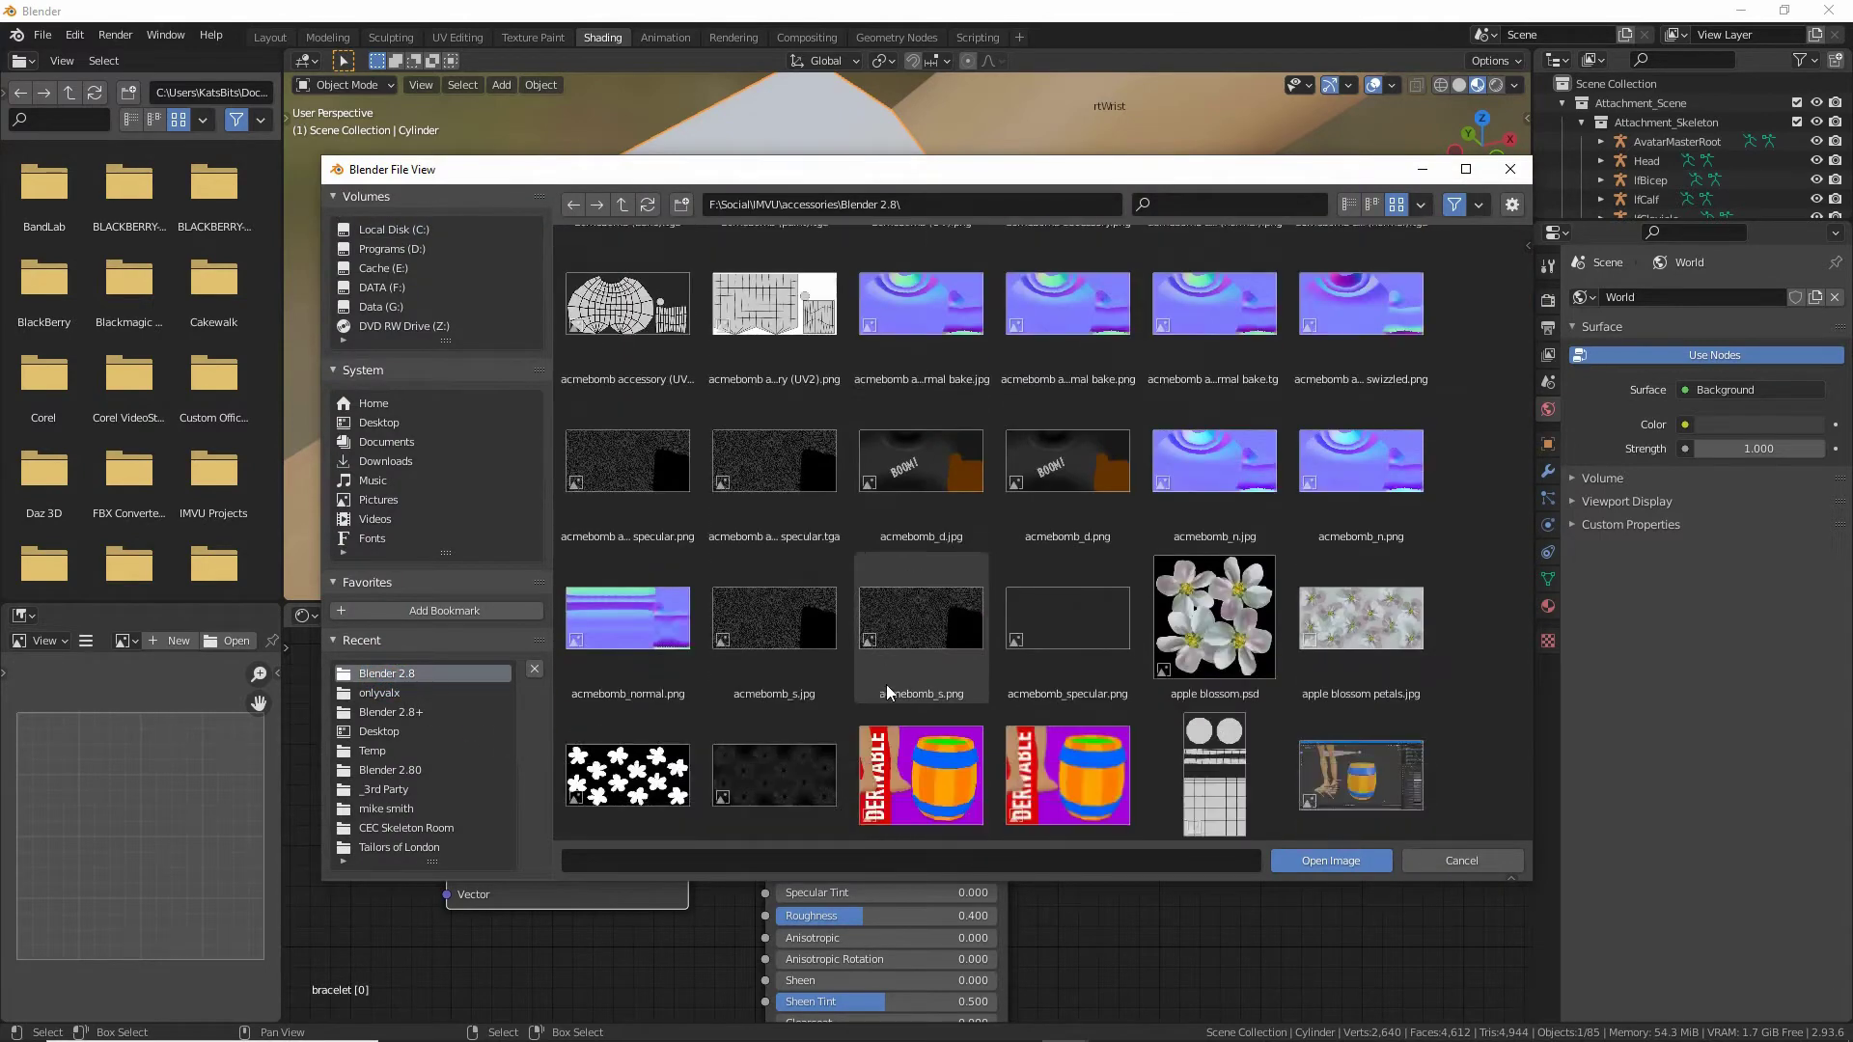
scroll(888, 691, down, 5)
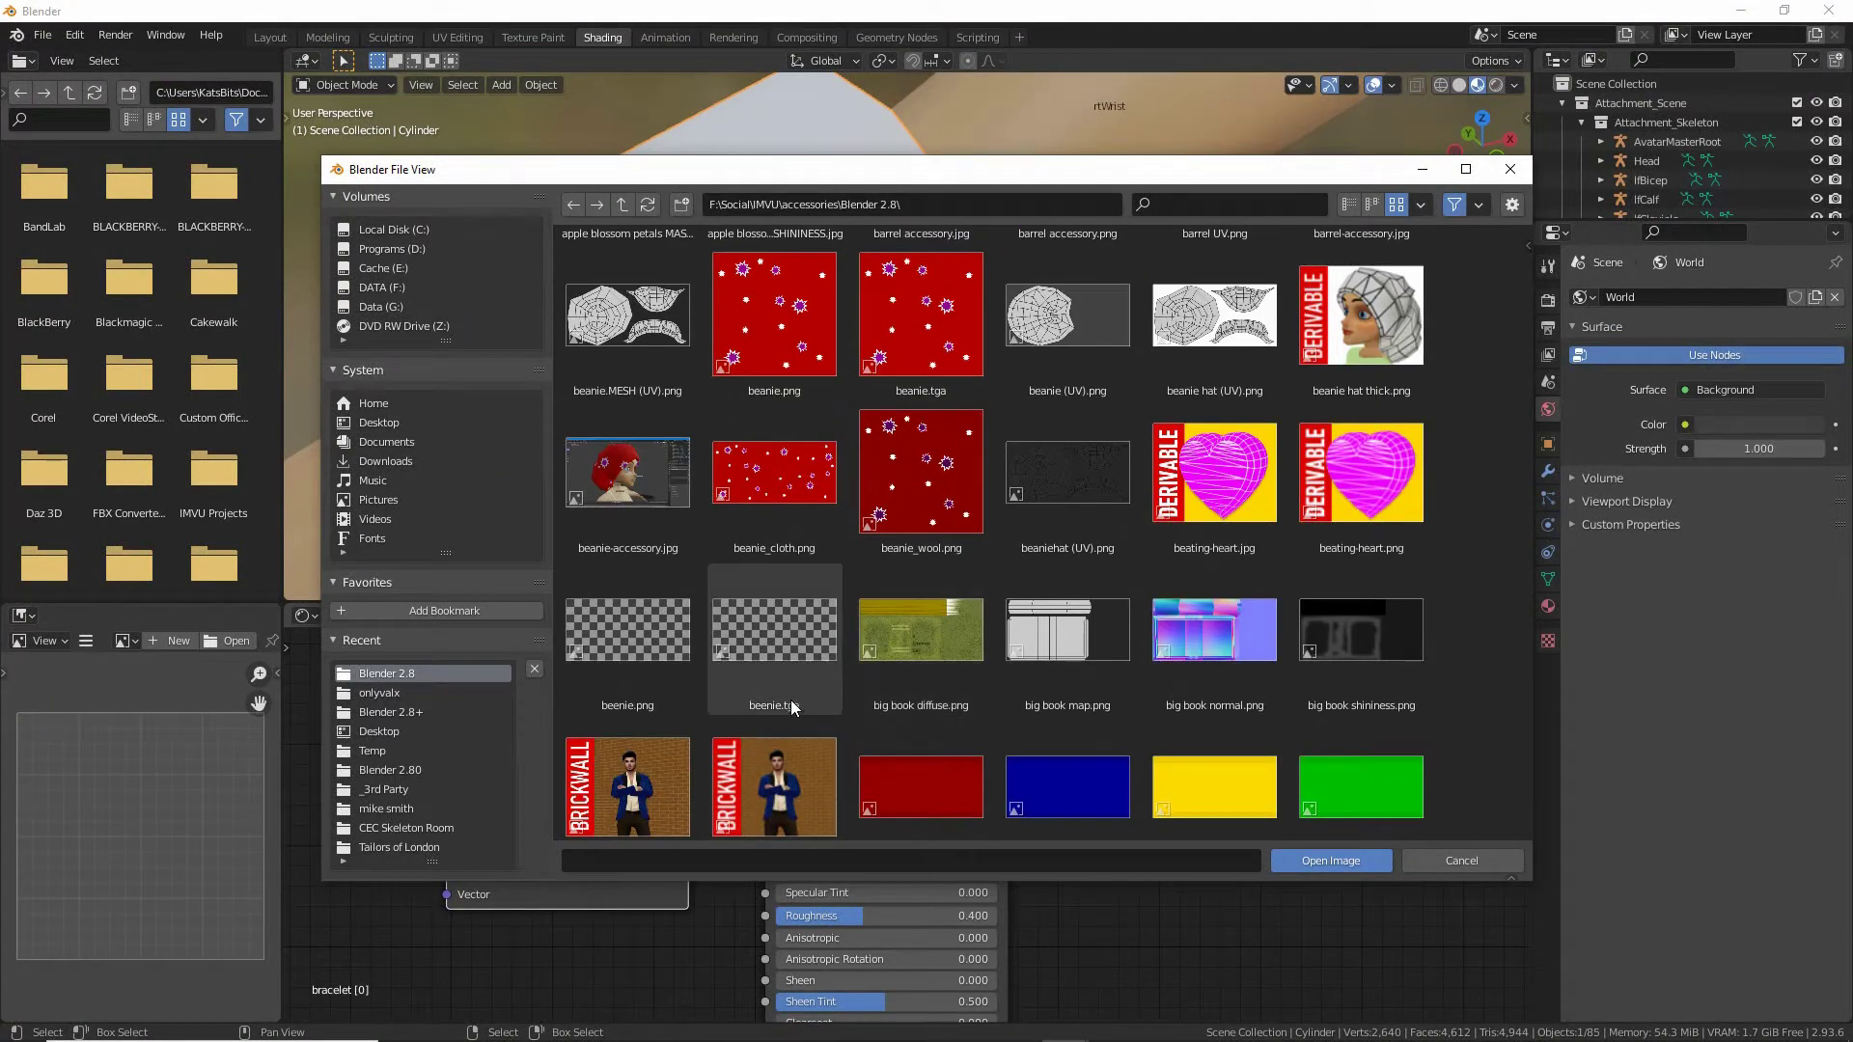
click(629, 632)
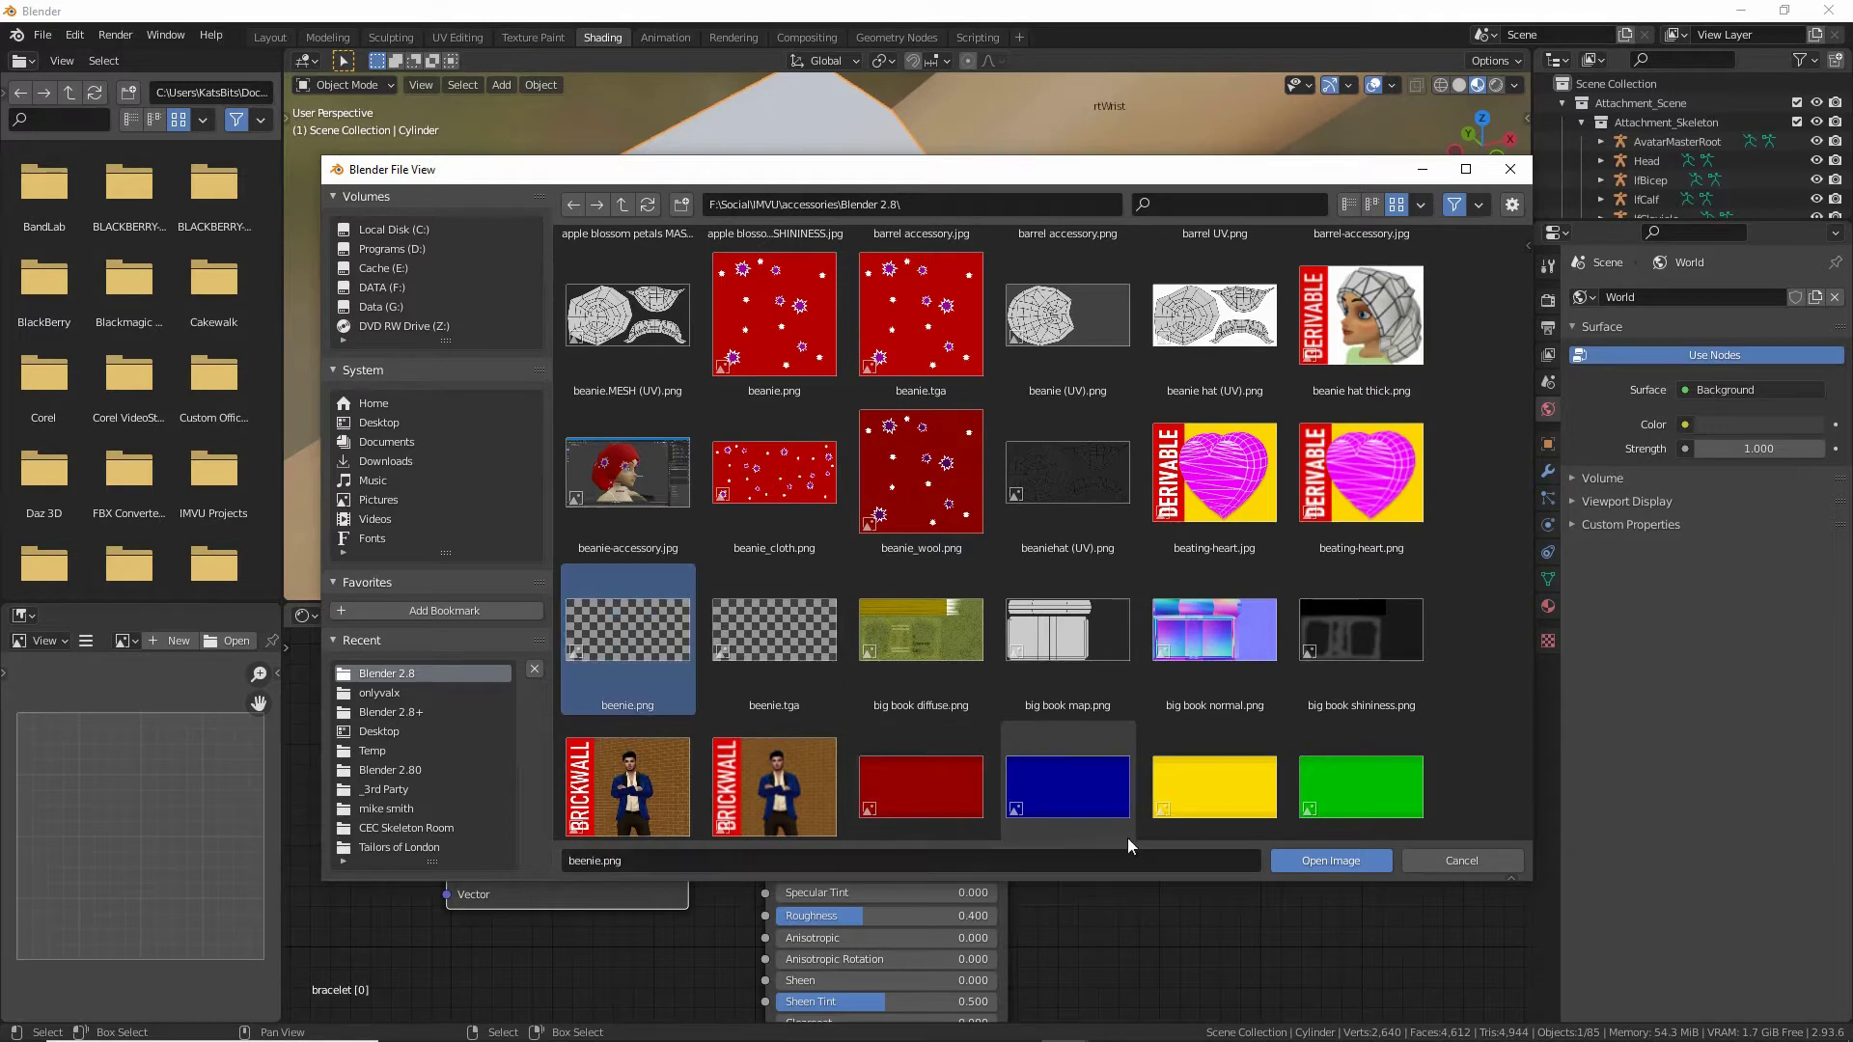
scroll(878, 677, down, 2)
click(888, 666)
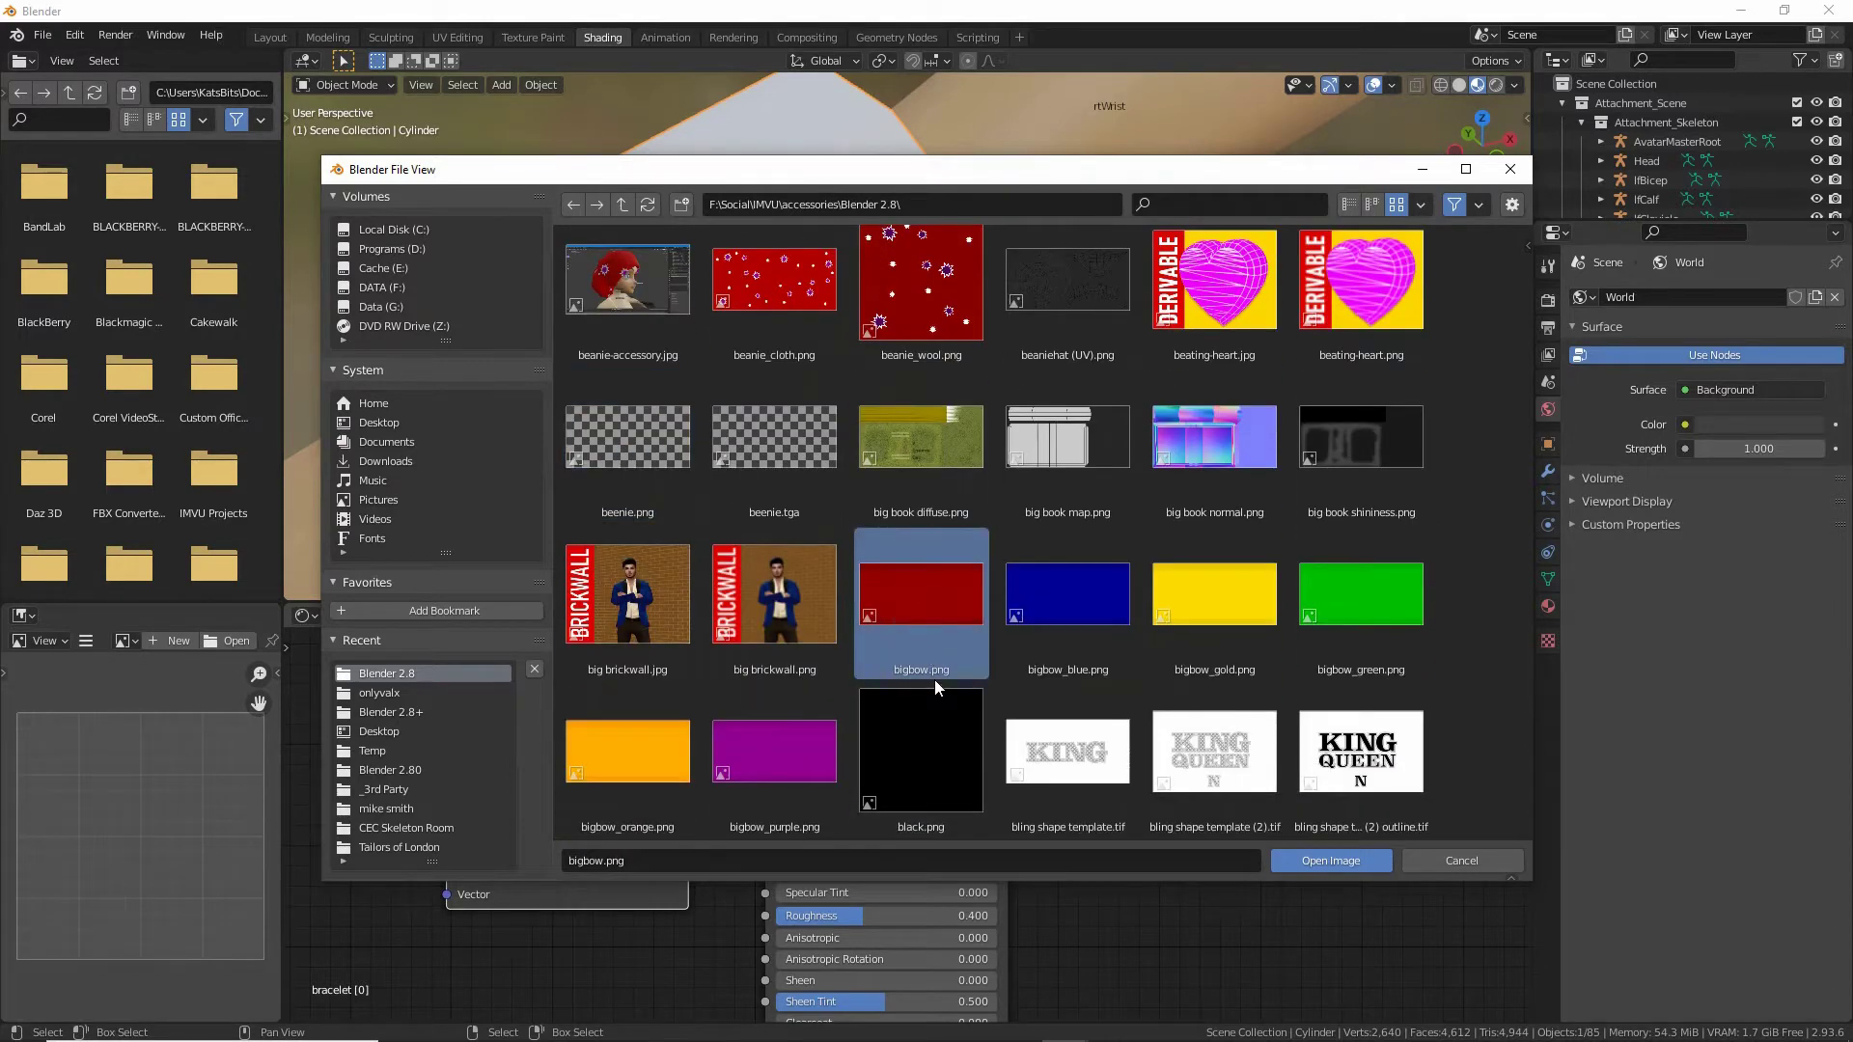
click(1332, 861)
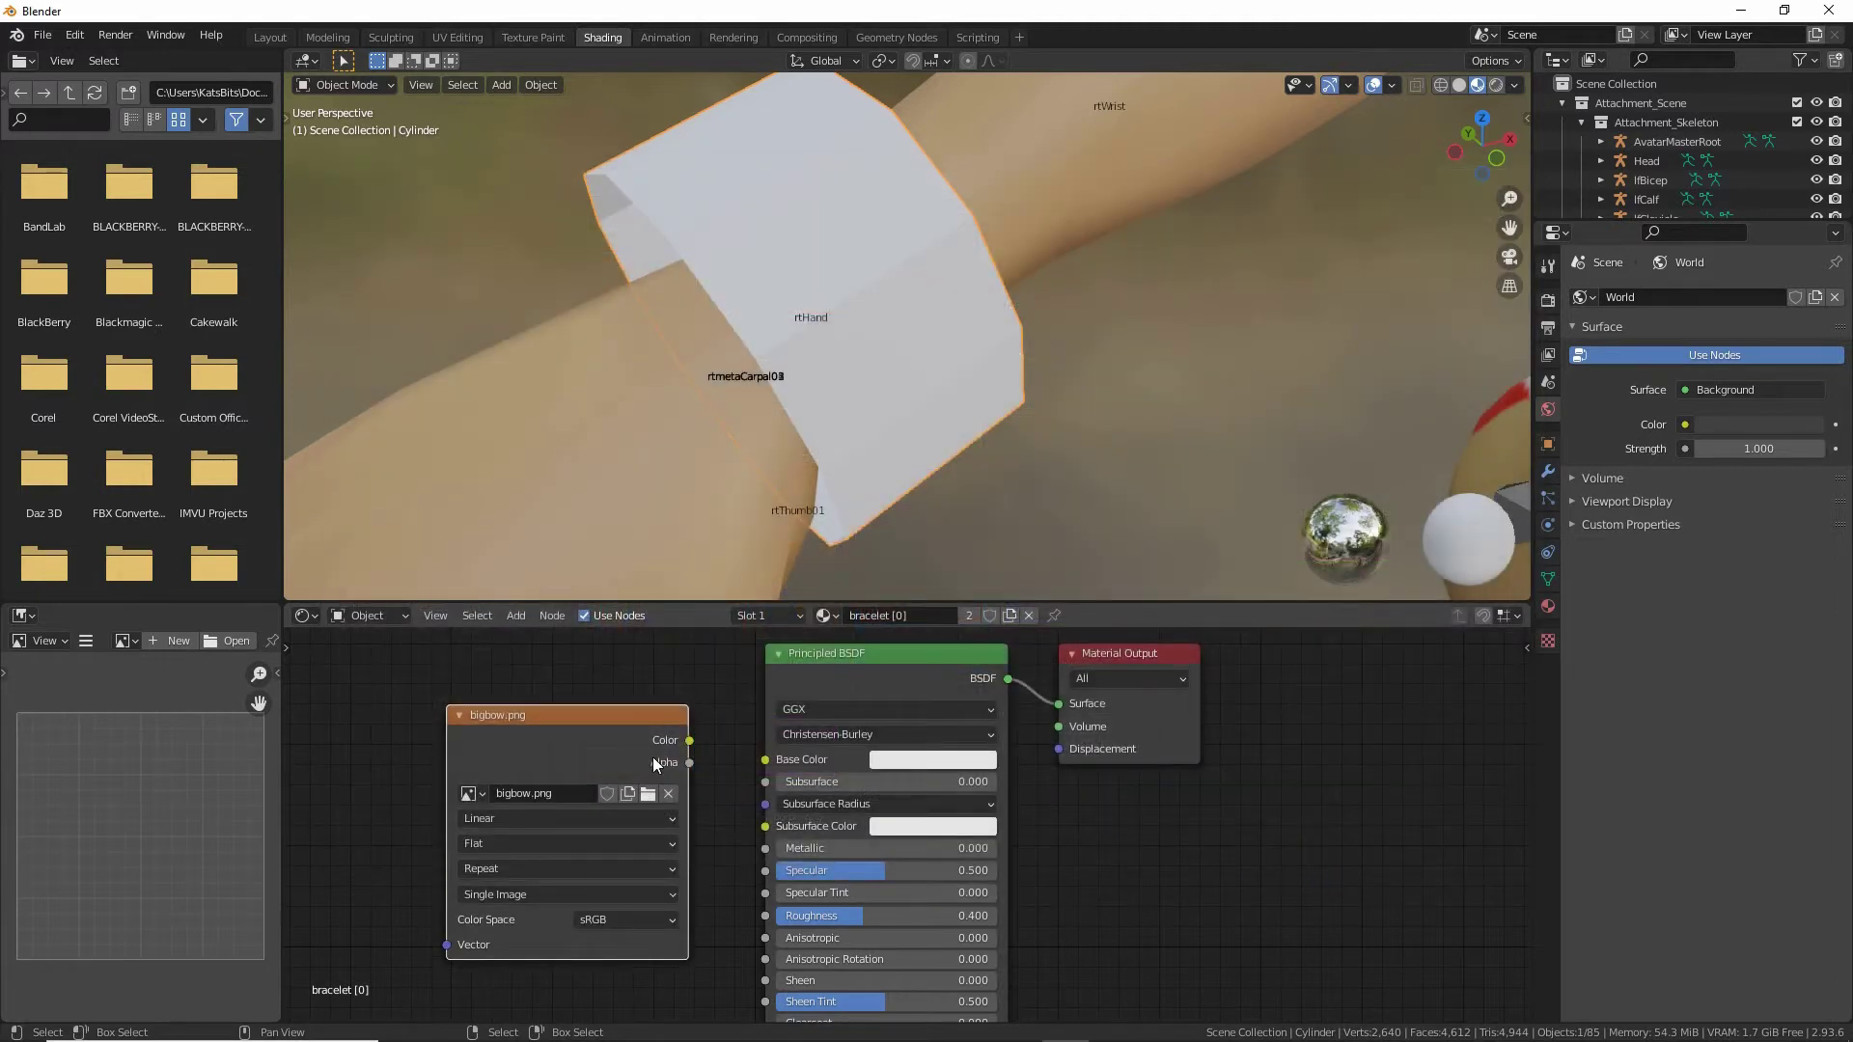
drag(689, 741, 760, 763)
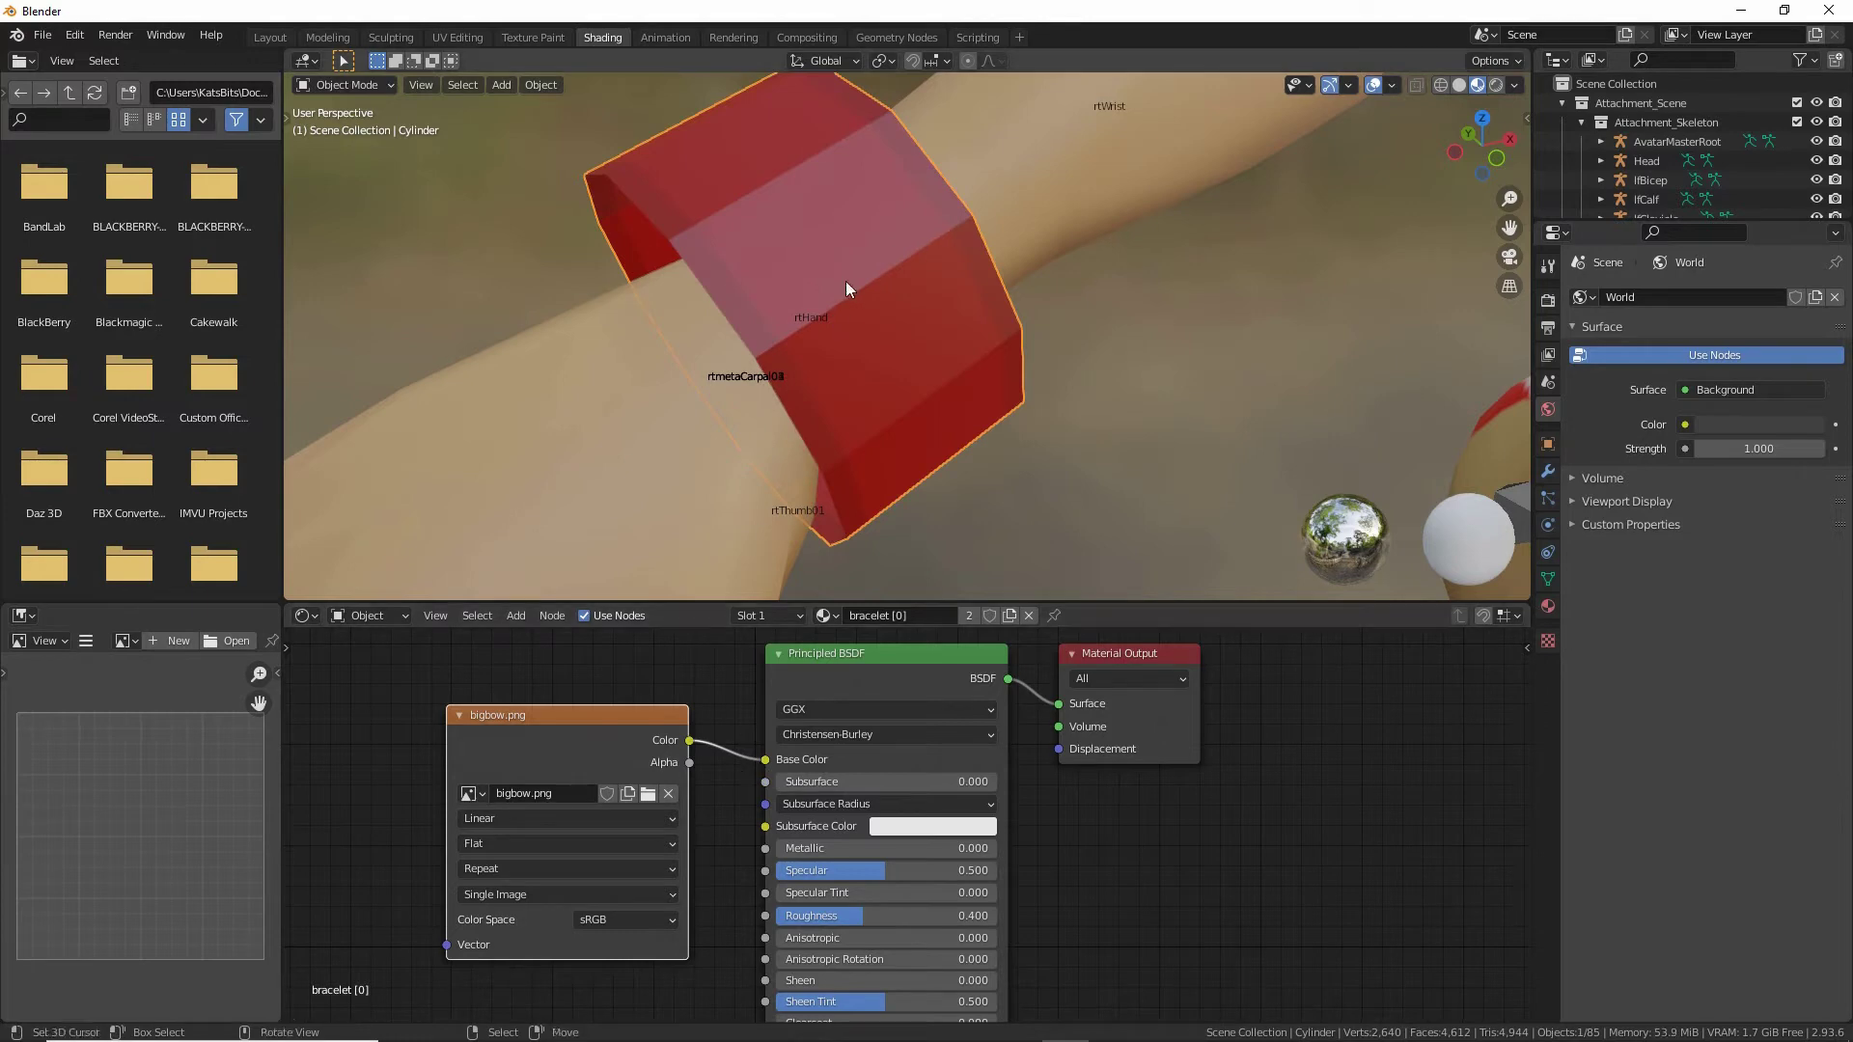
middle_drag(845, 281, 692, 351)
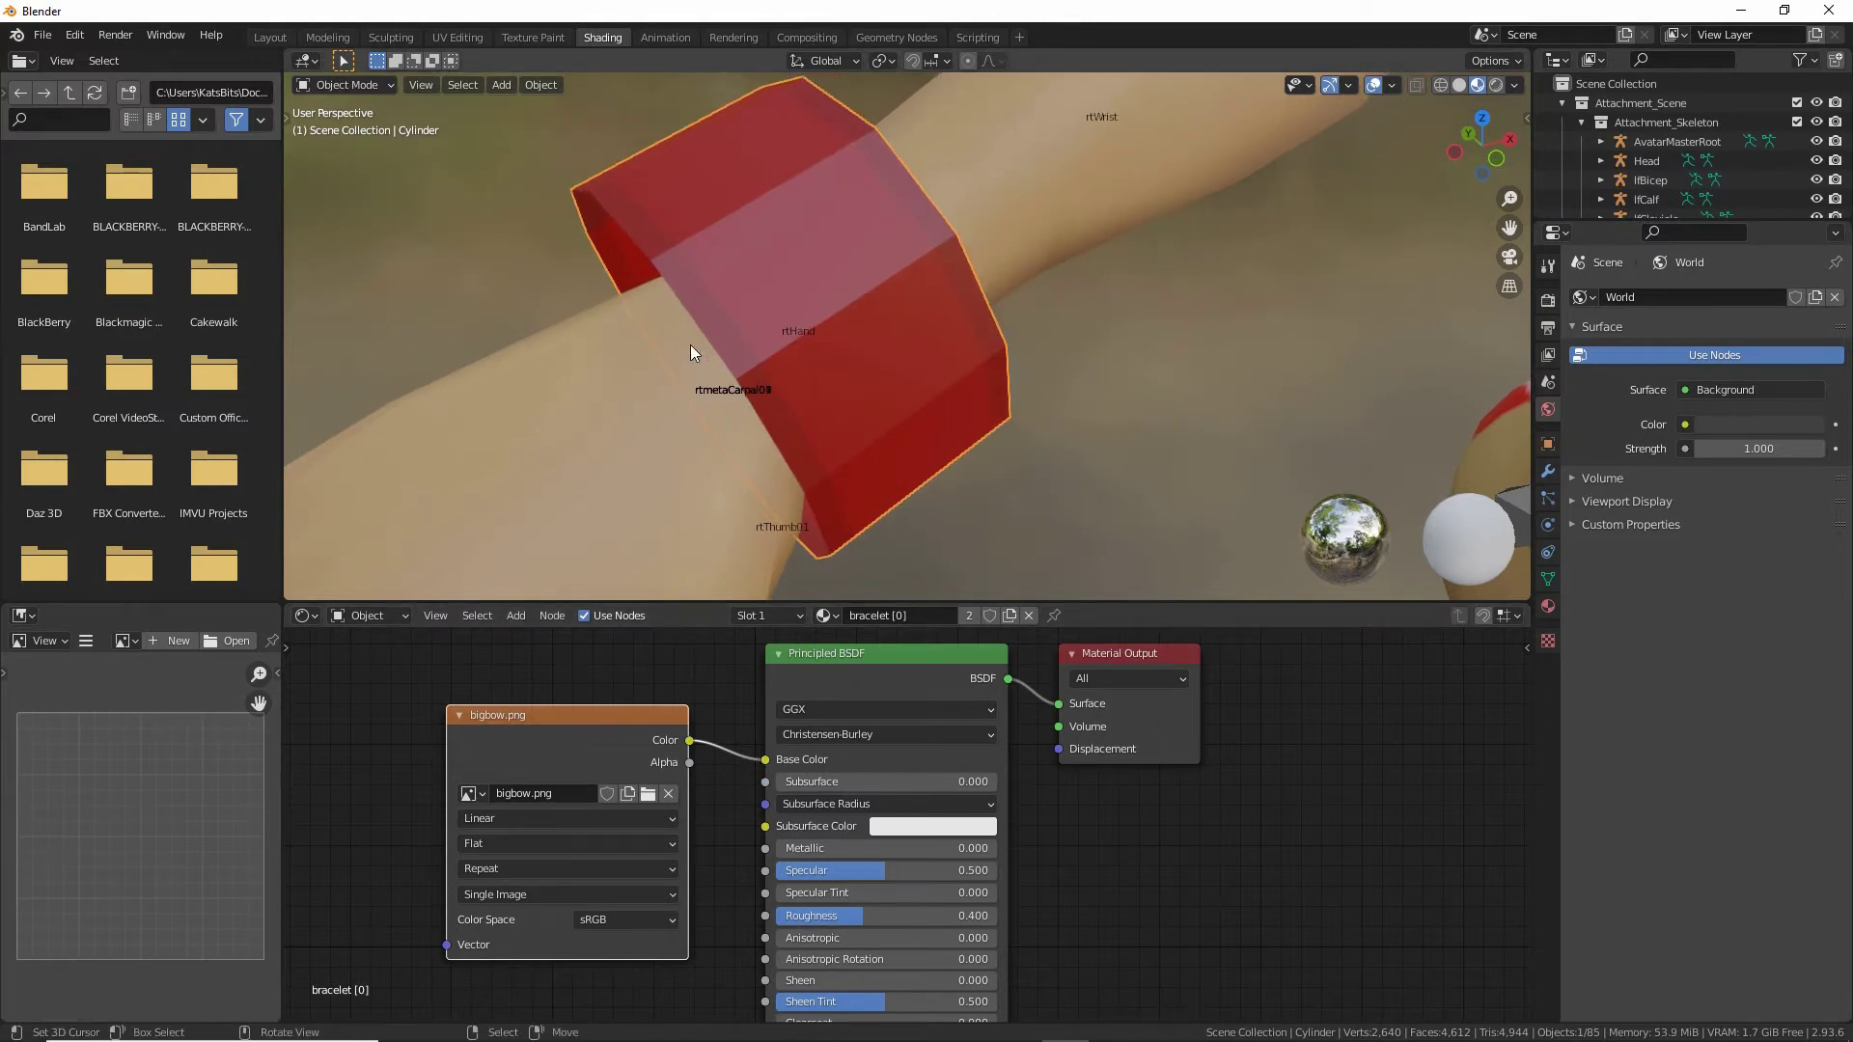
Switch to the UV Editing workspace and examine the bracelet's UV layout and textured mesh in Material Preview shading.
click(465, 39)
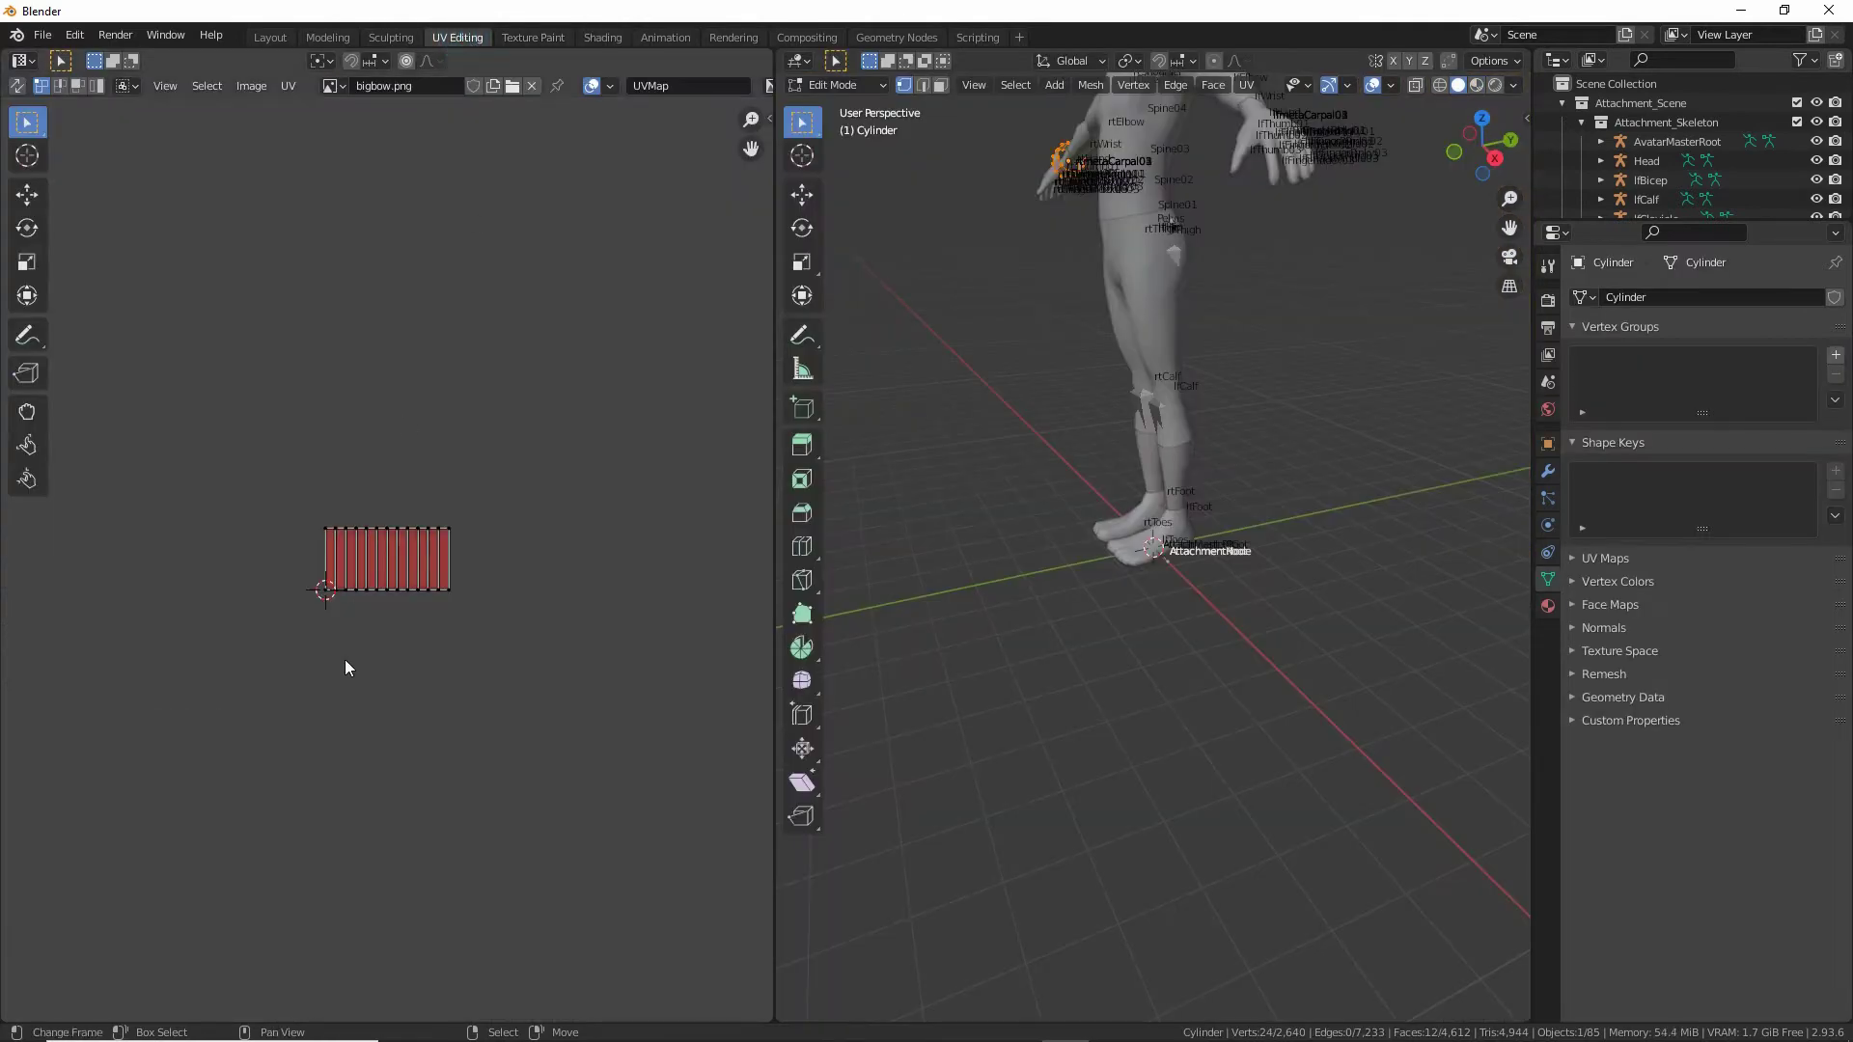
key(KP_Decimal)
mouse_move(873, 377)
middle_down()
mouse_move(1051, 364)
mouse_move(1171, 624)
mouse_move(1044, 689)
mouse_move(1100, 711)
middle_up()
scroll(1171, 624, up, 4)
click(1476, 85)
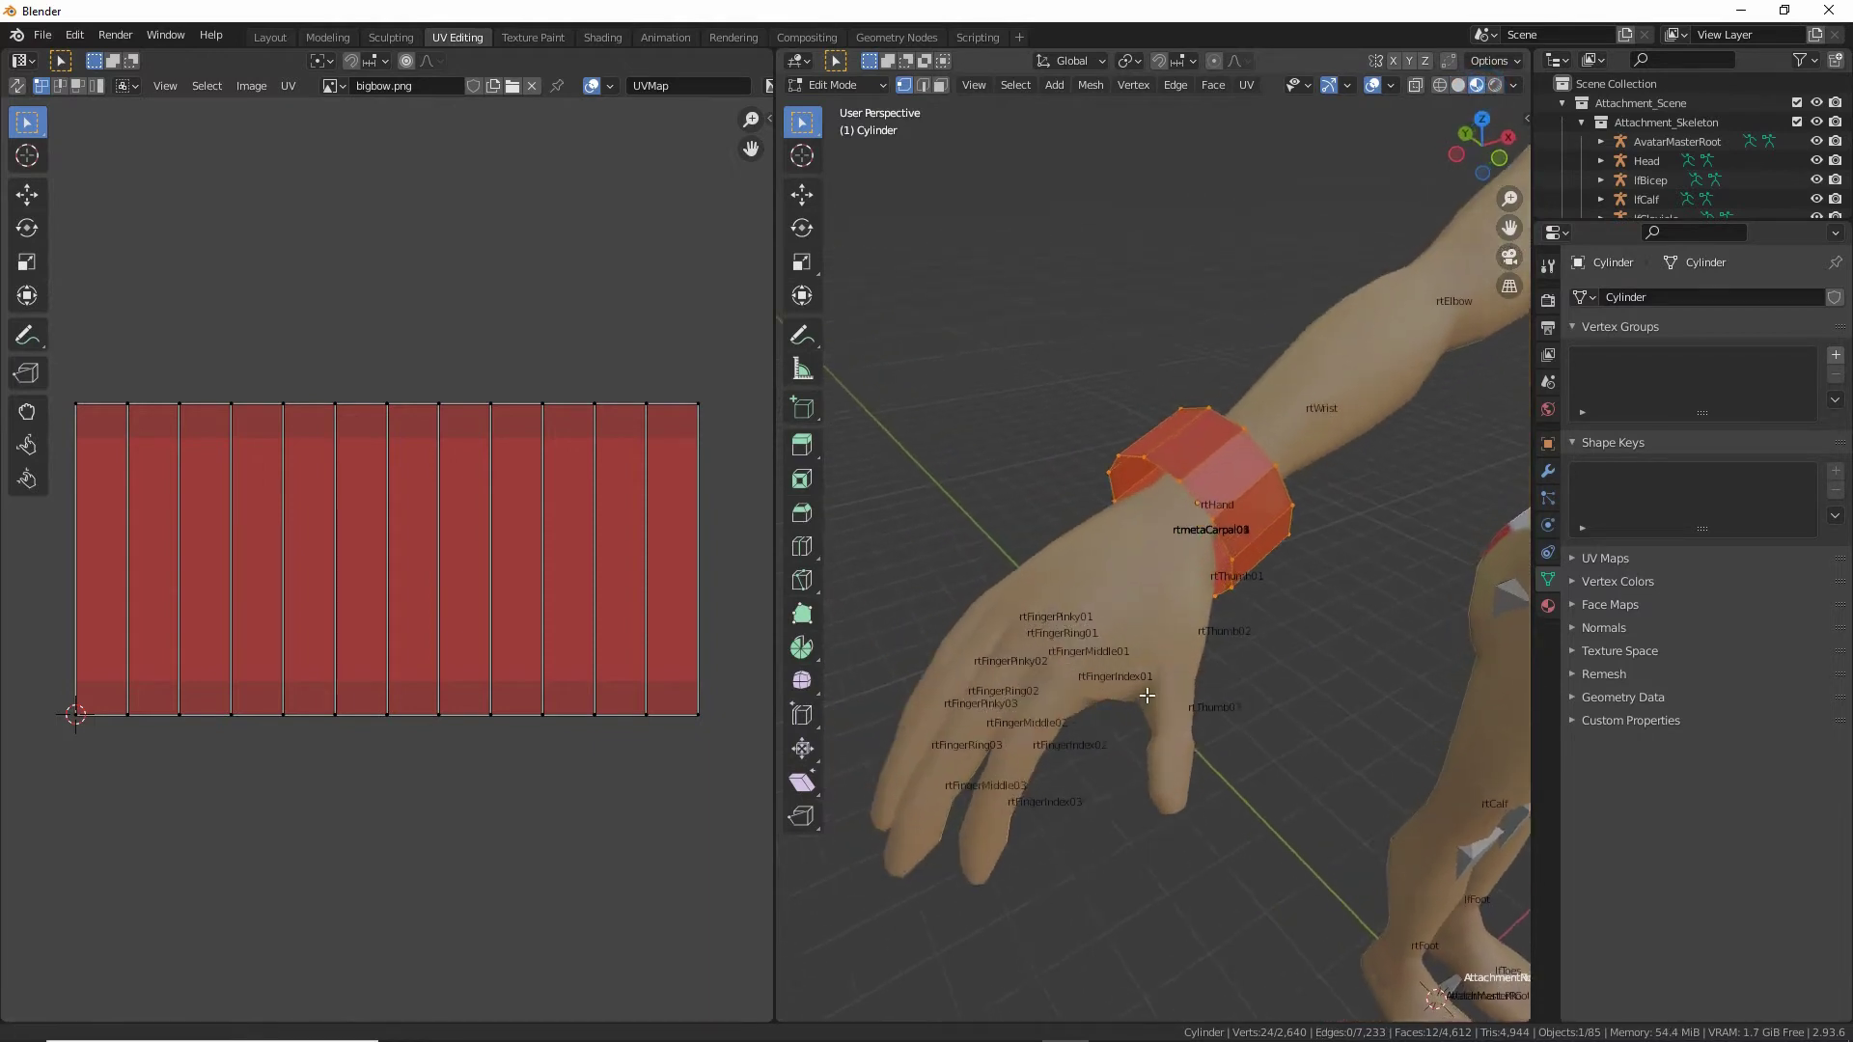
scroll(1119, 685, up, 6)
middle_drag(1153, 653, 1158, 492)
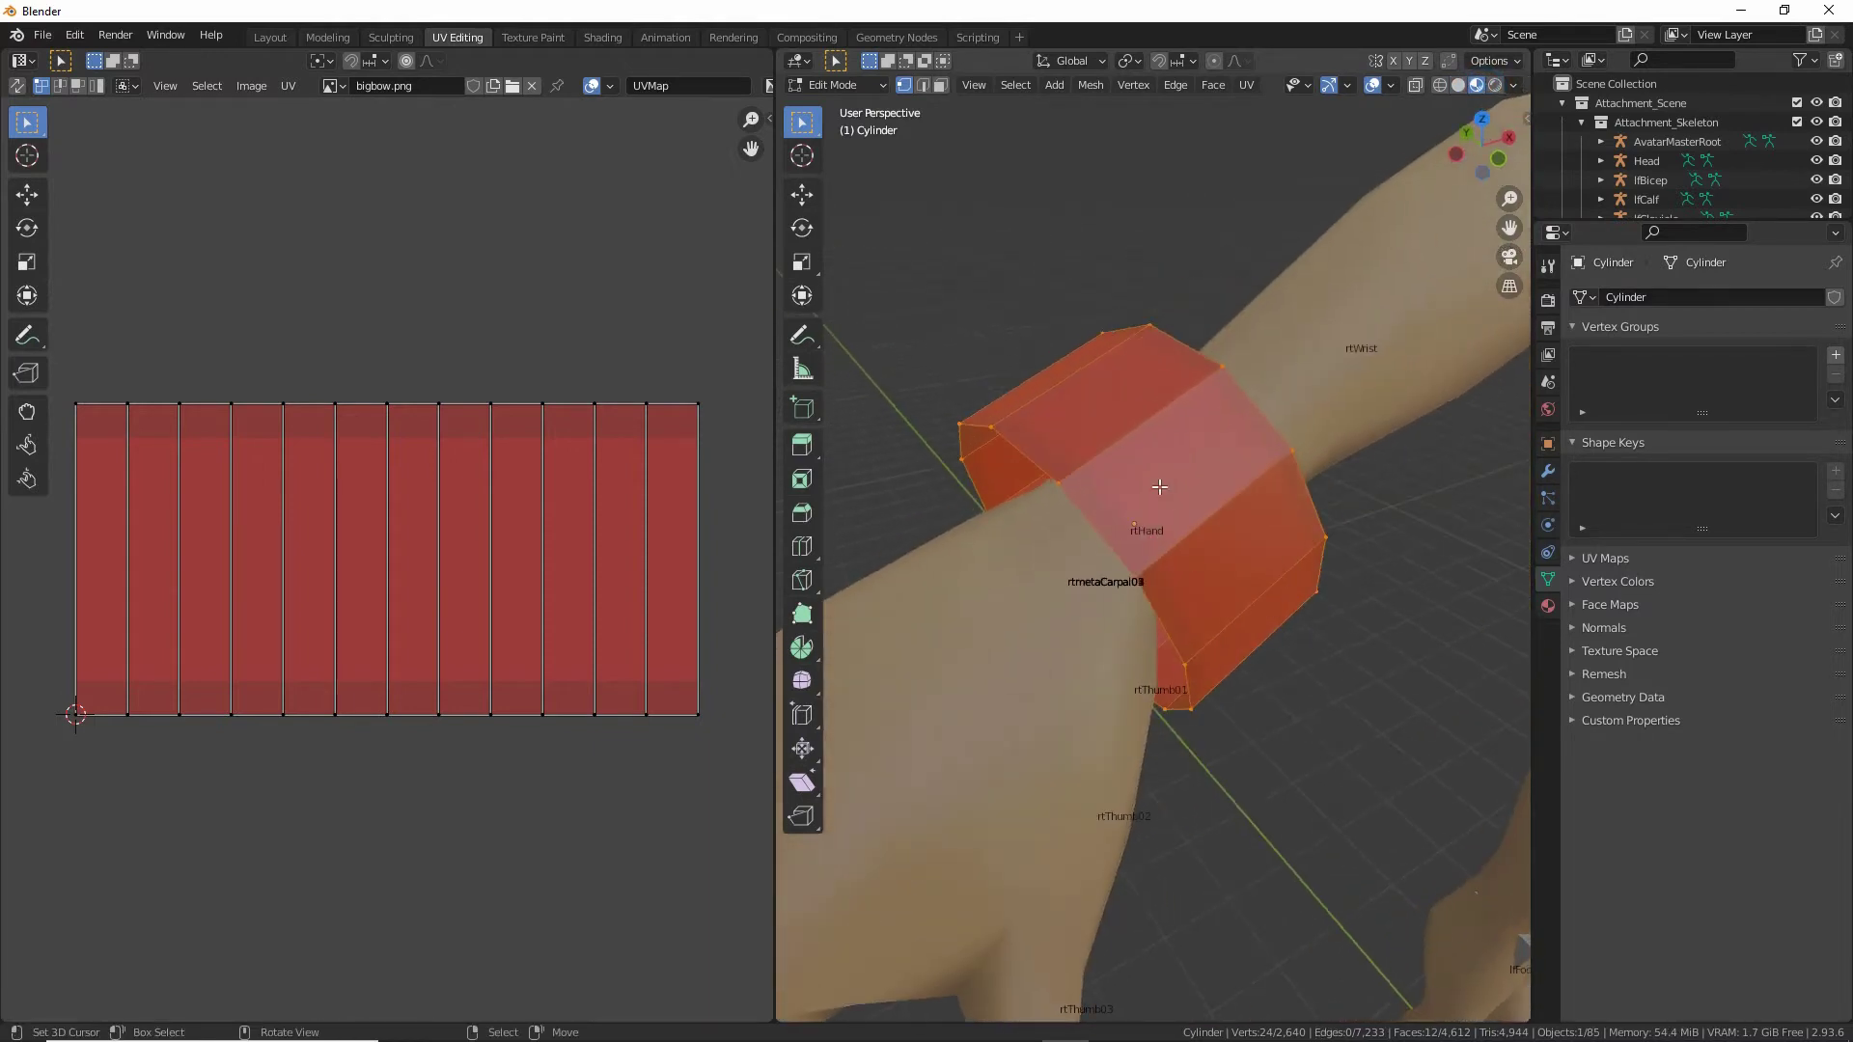
Return to the Layout workspace and apply Shade Smooth to the bracelet cylinder.
click(270, 37)
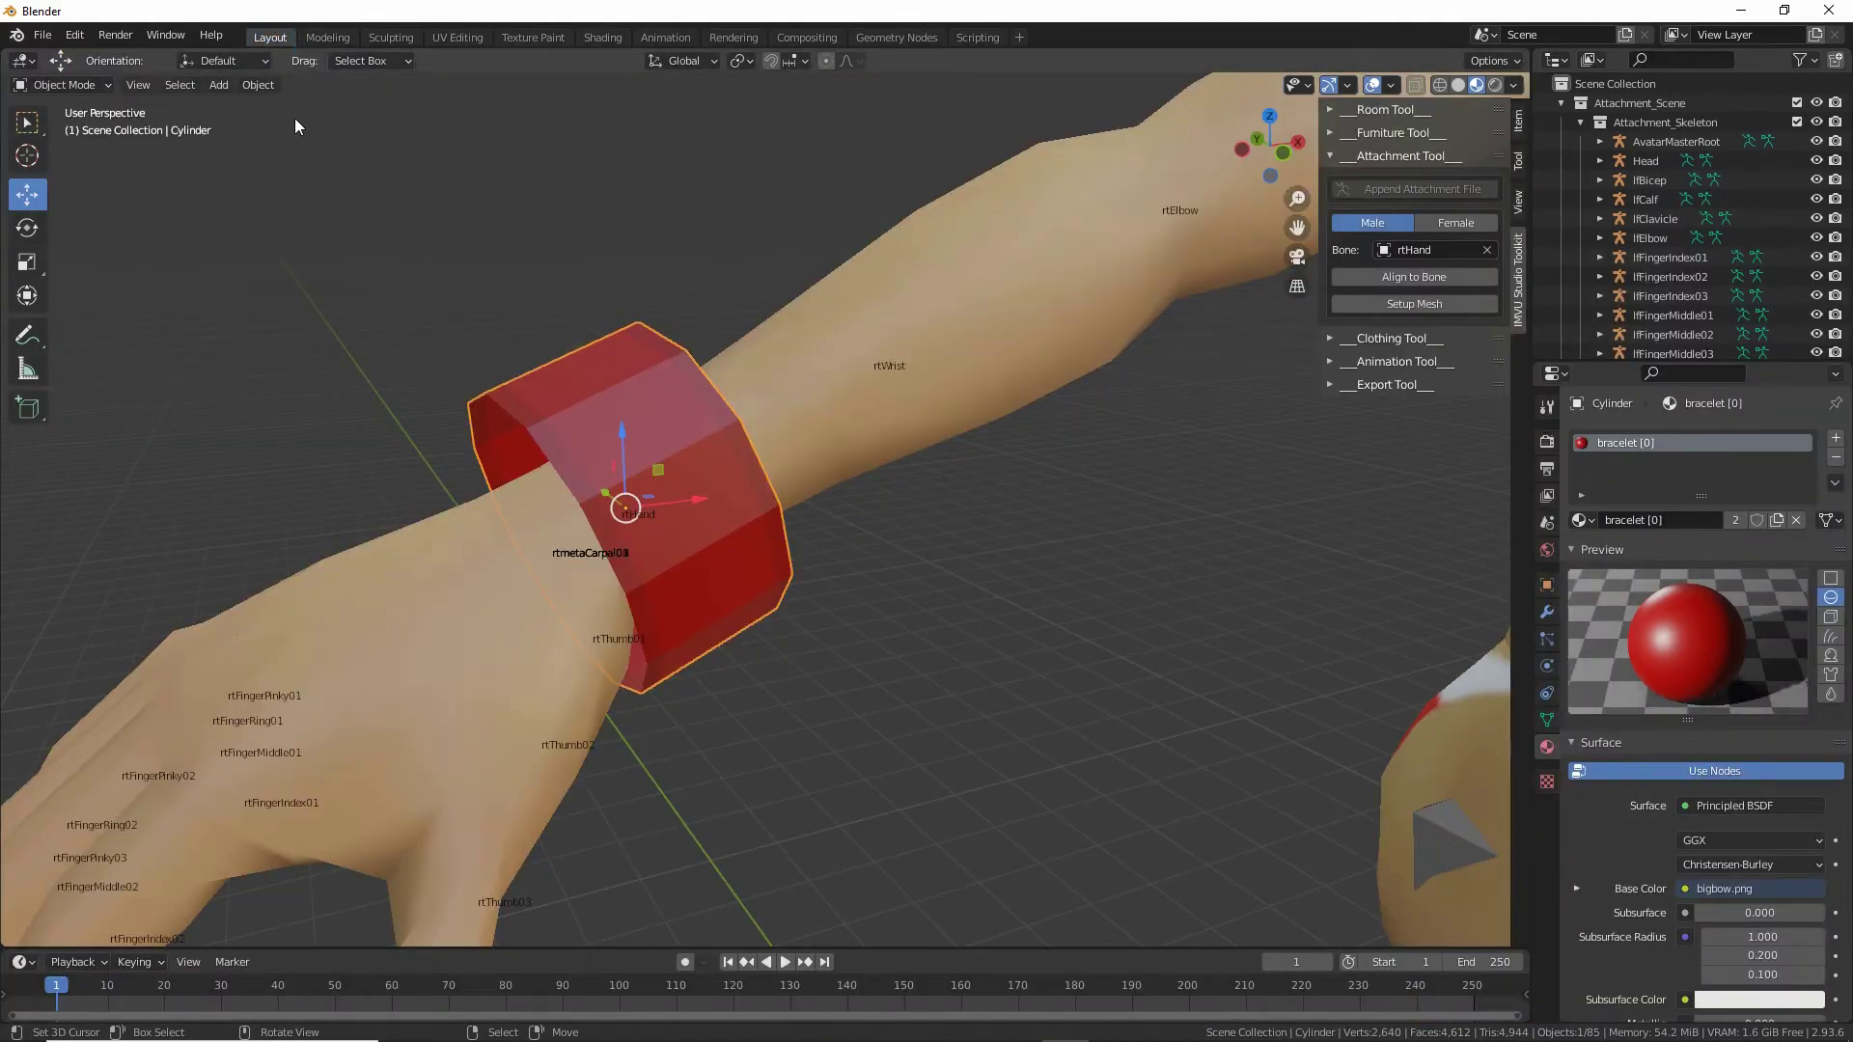
click(259, 84)
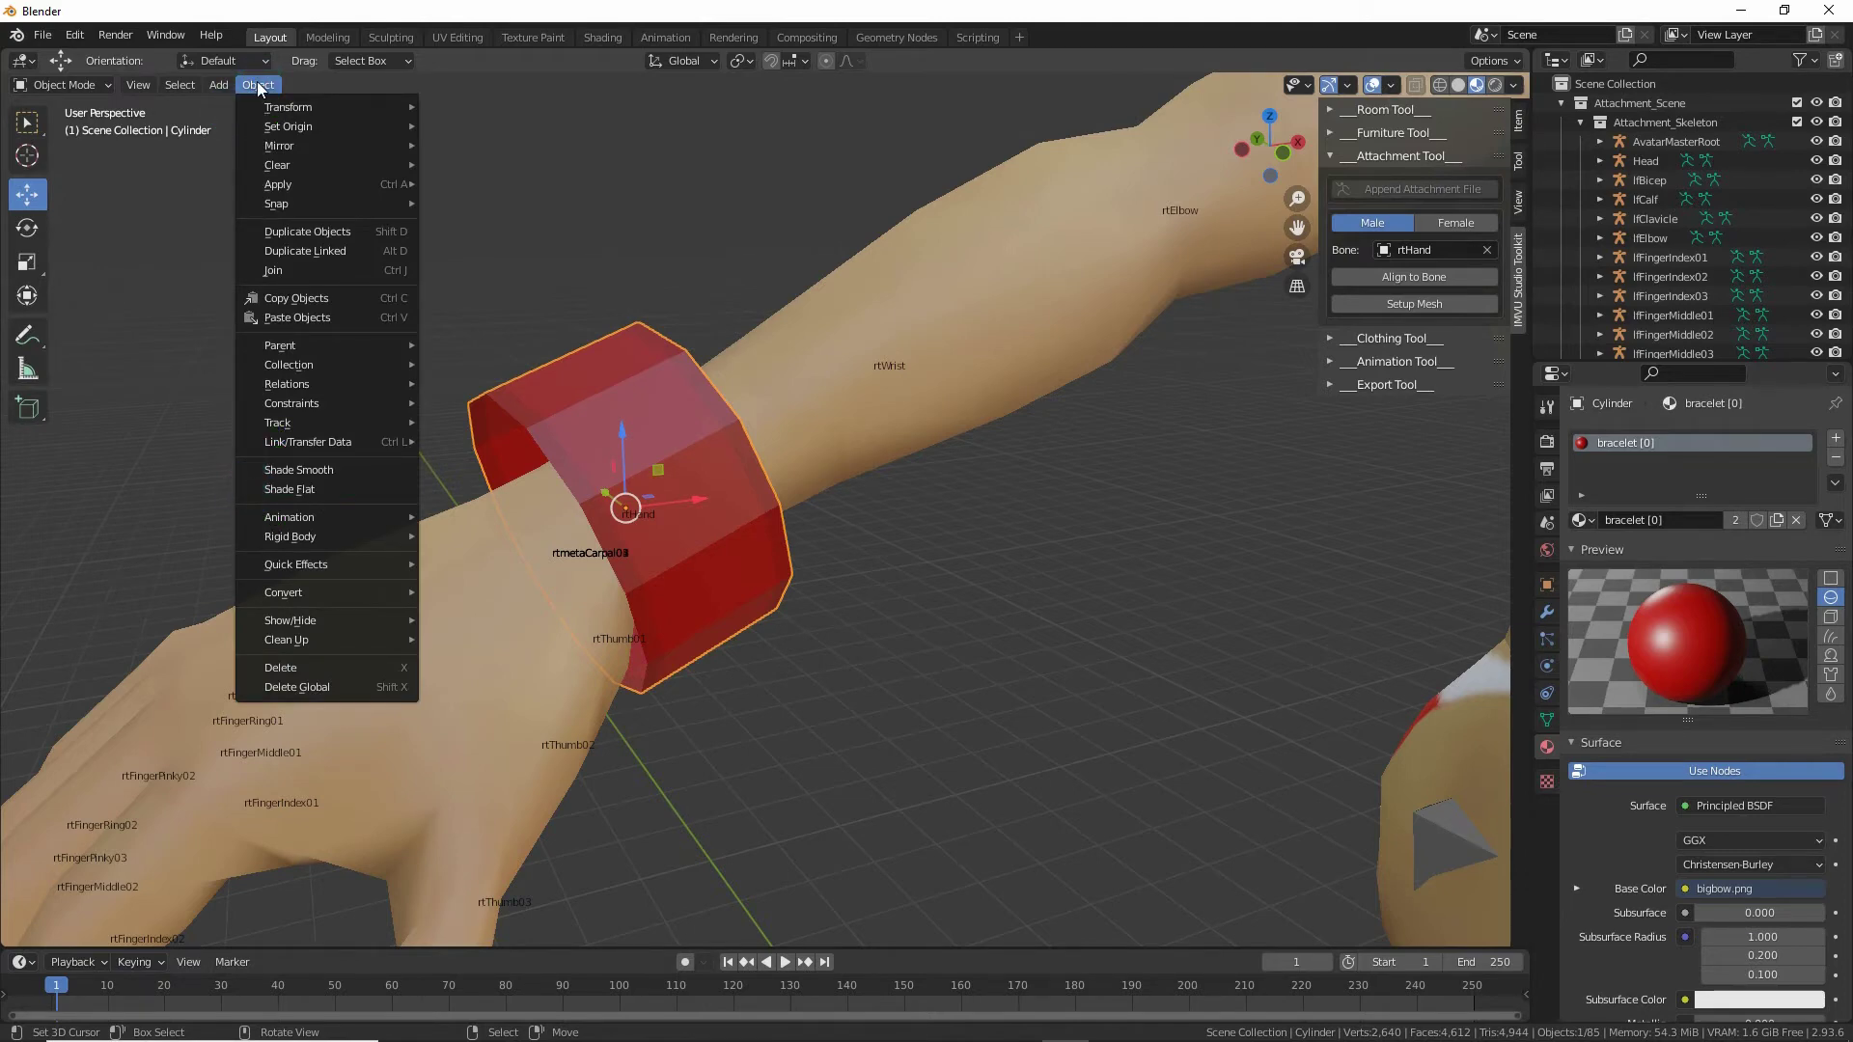
click(290, 472)
middle_drag(675, 628, 827, 675)
middle_drag(931, 604, 802, 602)
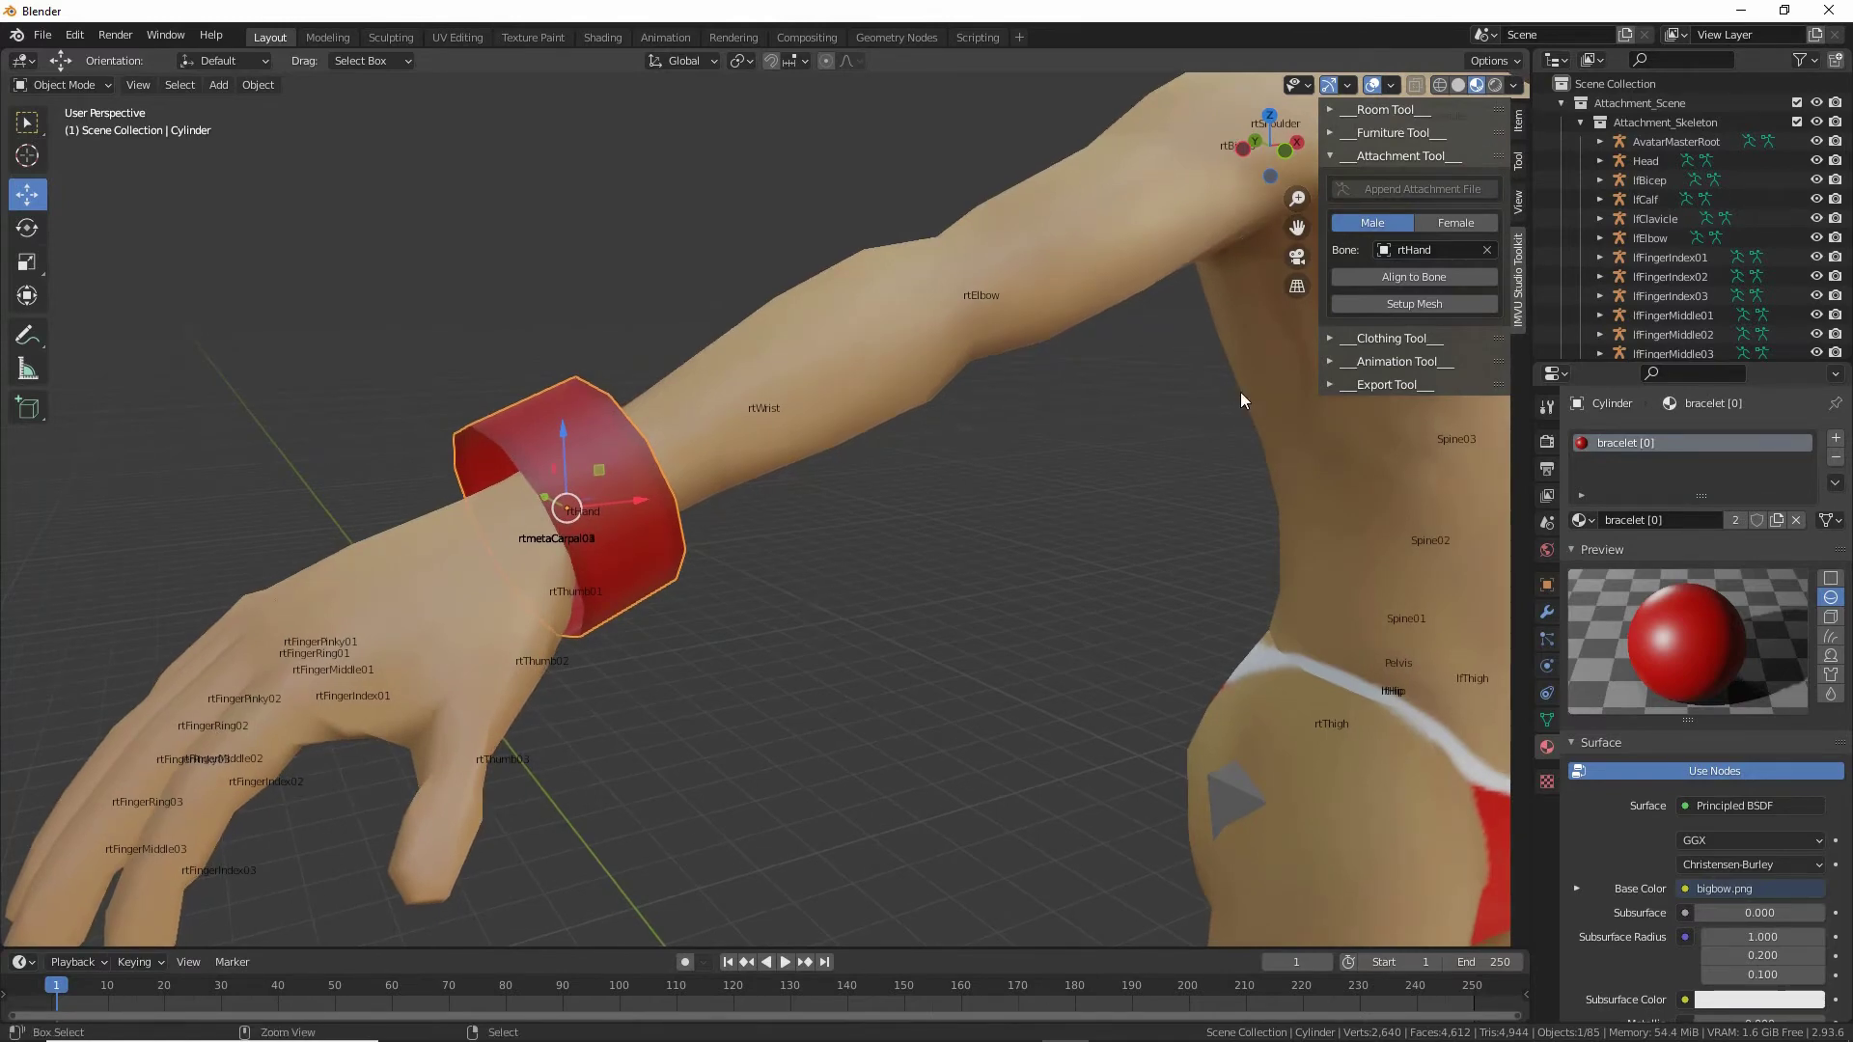
mouse_move(1309, 223)
mouse_down()
mouse_move(1283, 237)
mouse_move(1275, 285)
mouse_up()
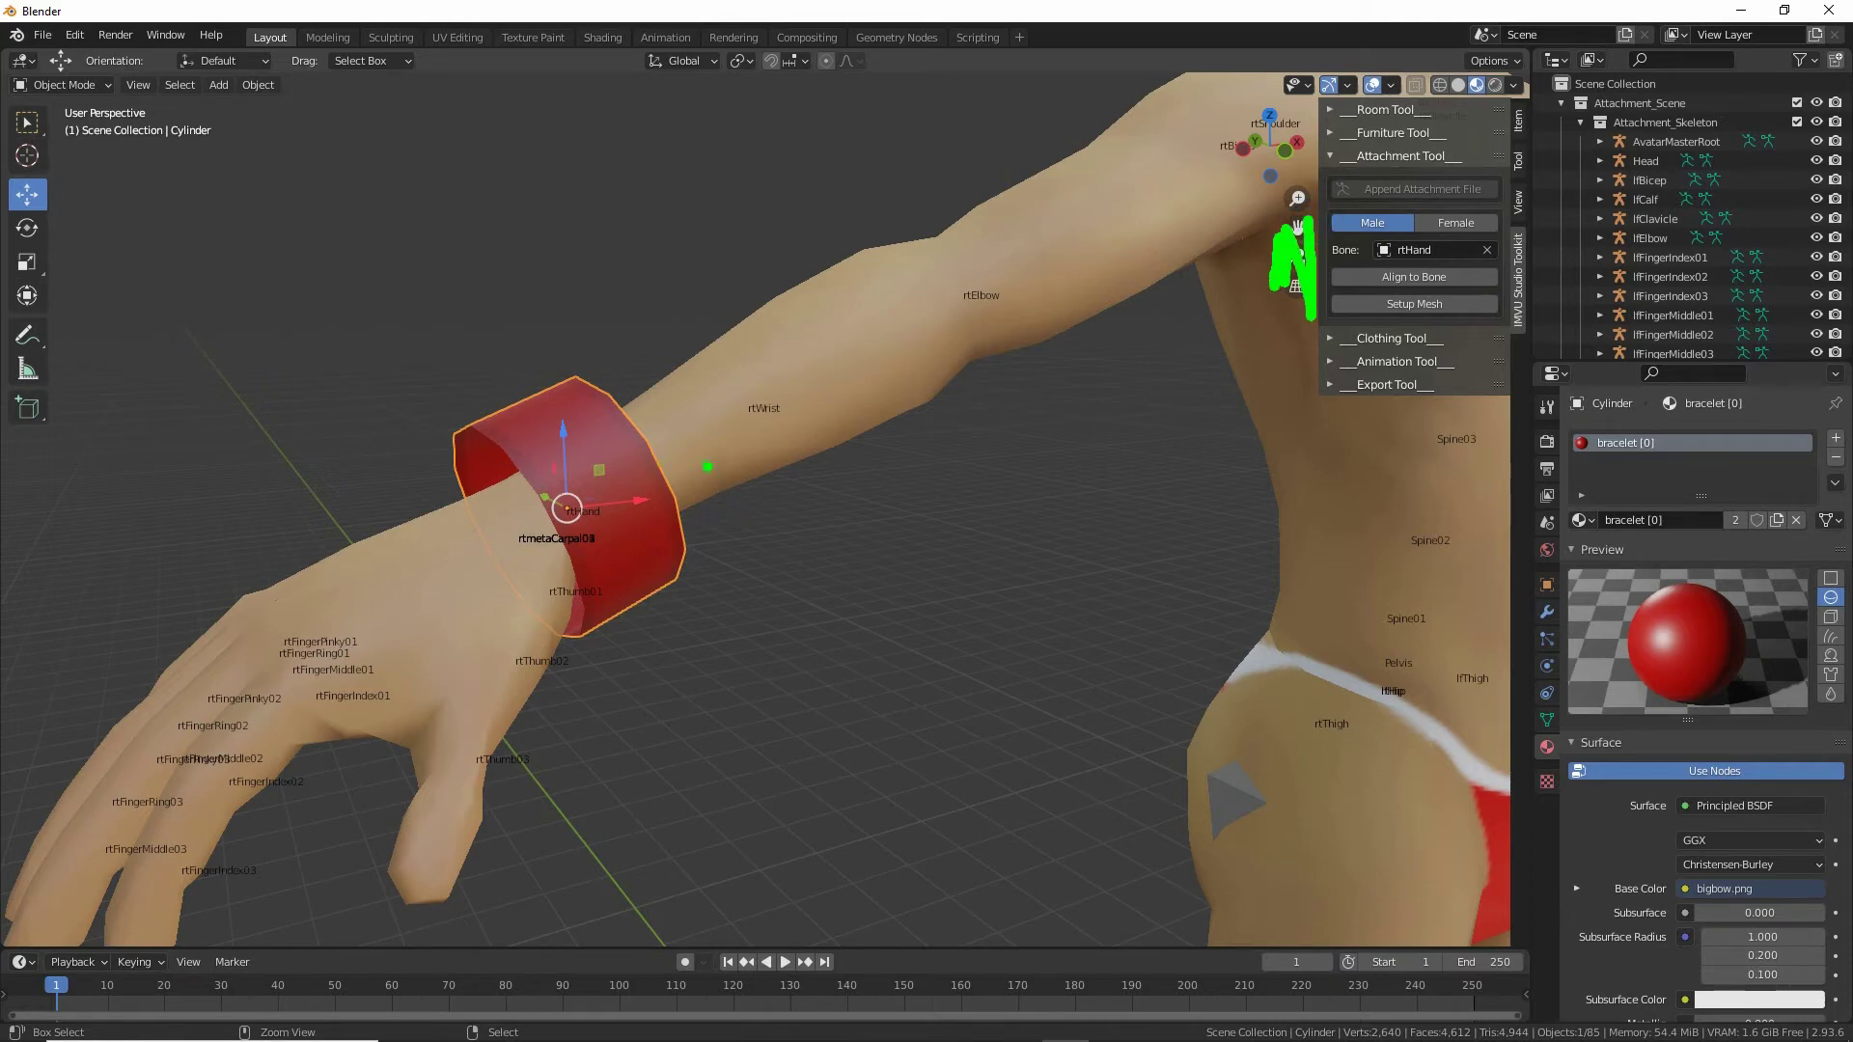
Save the scene as toolkit bracelet.blend in the accessories folder Blender 2.8.
click(42, 36)
click(79, 181)
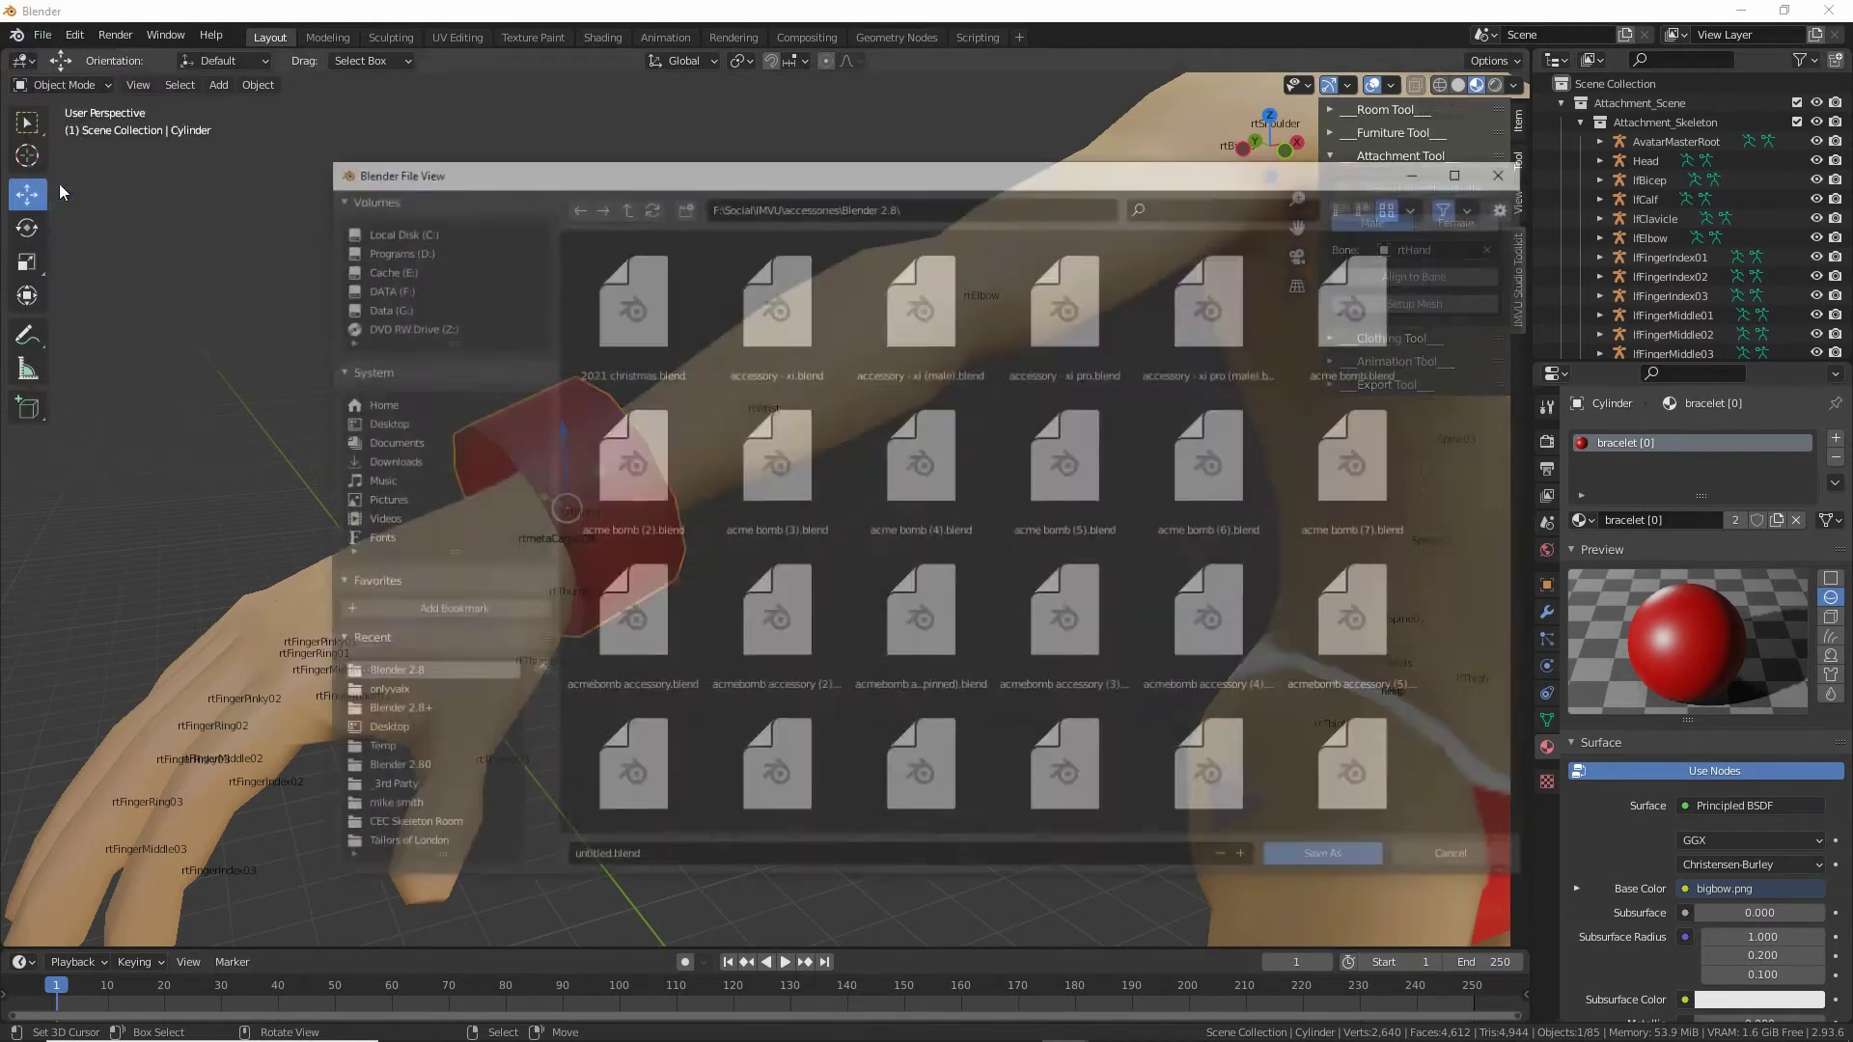
click(645, 857)
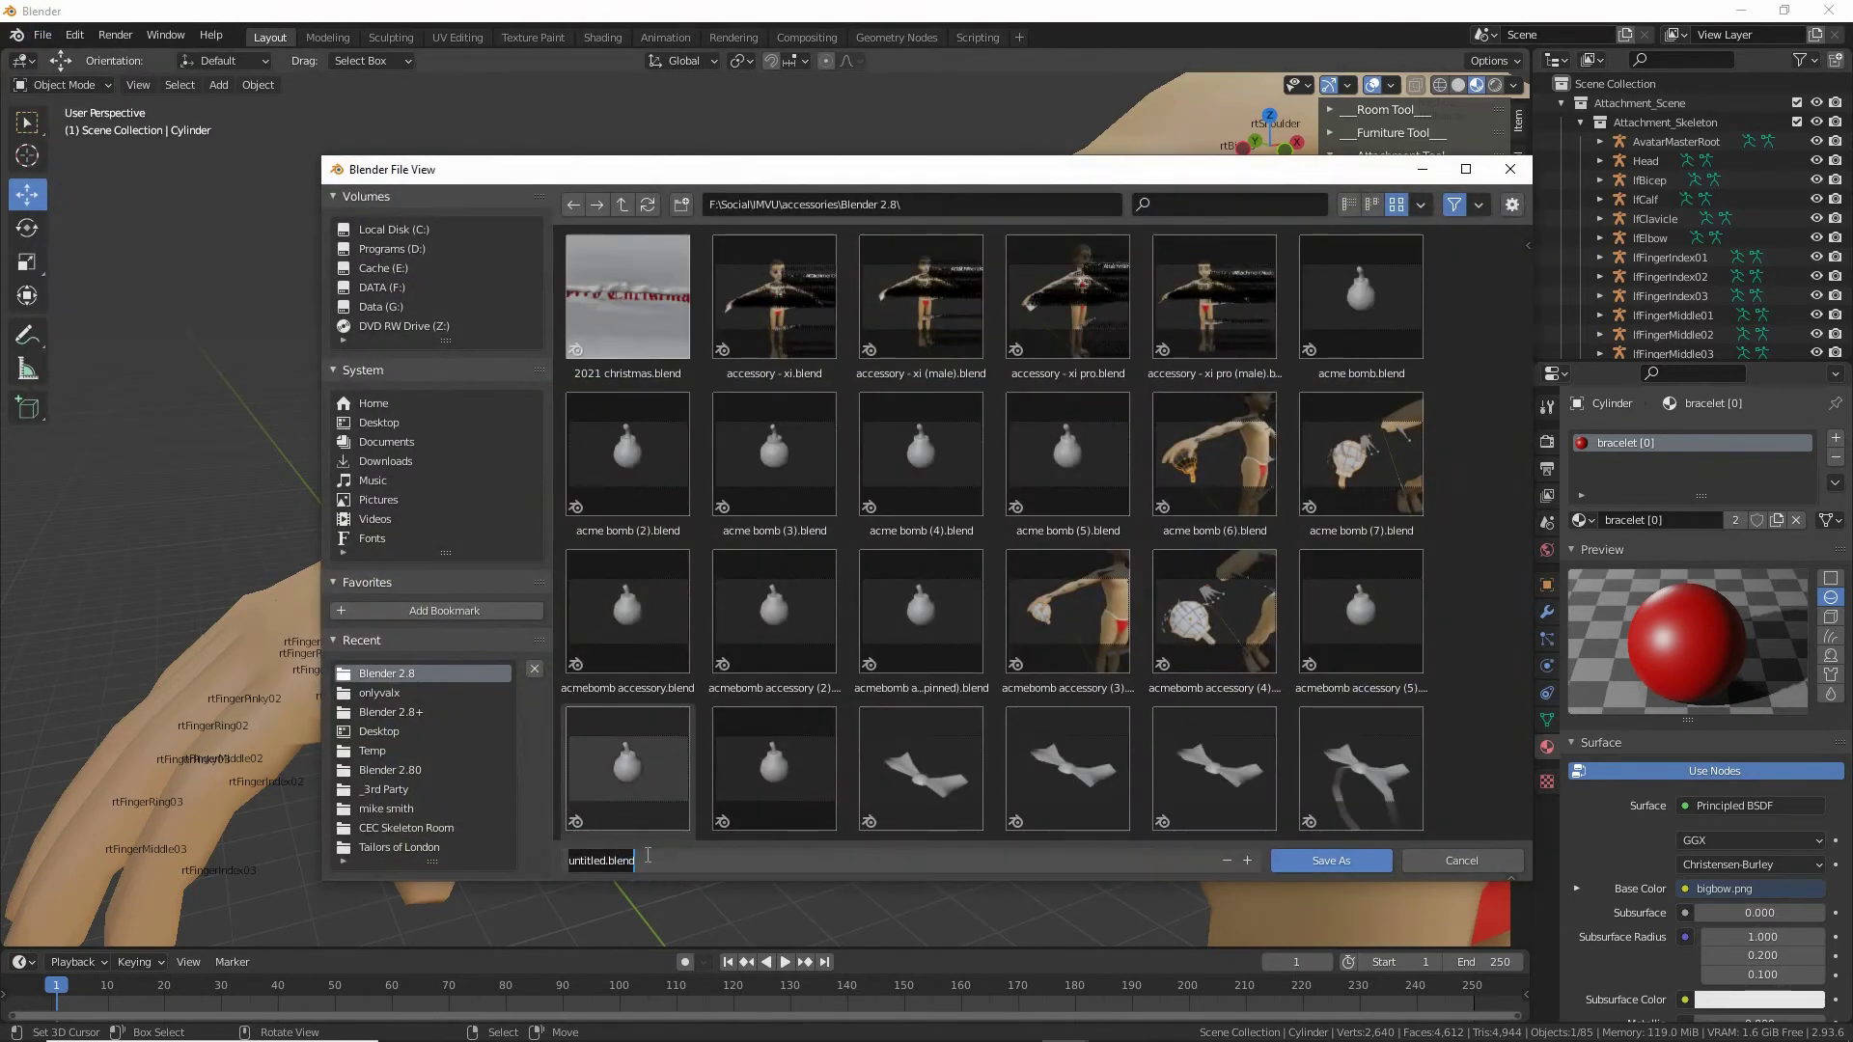
text(toolkit)
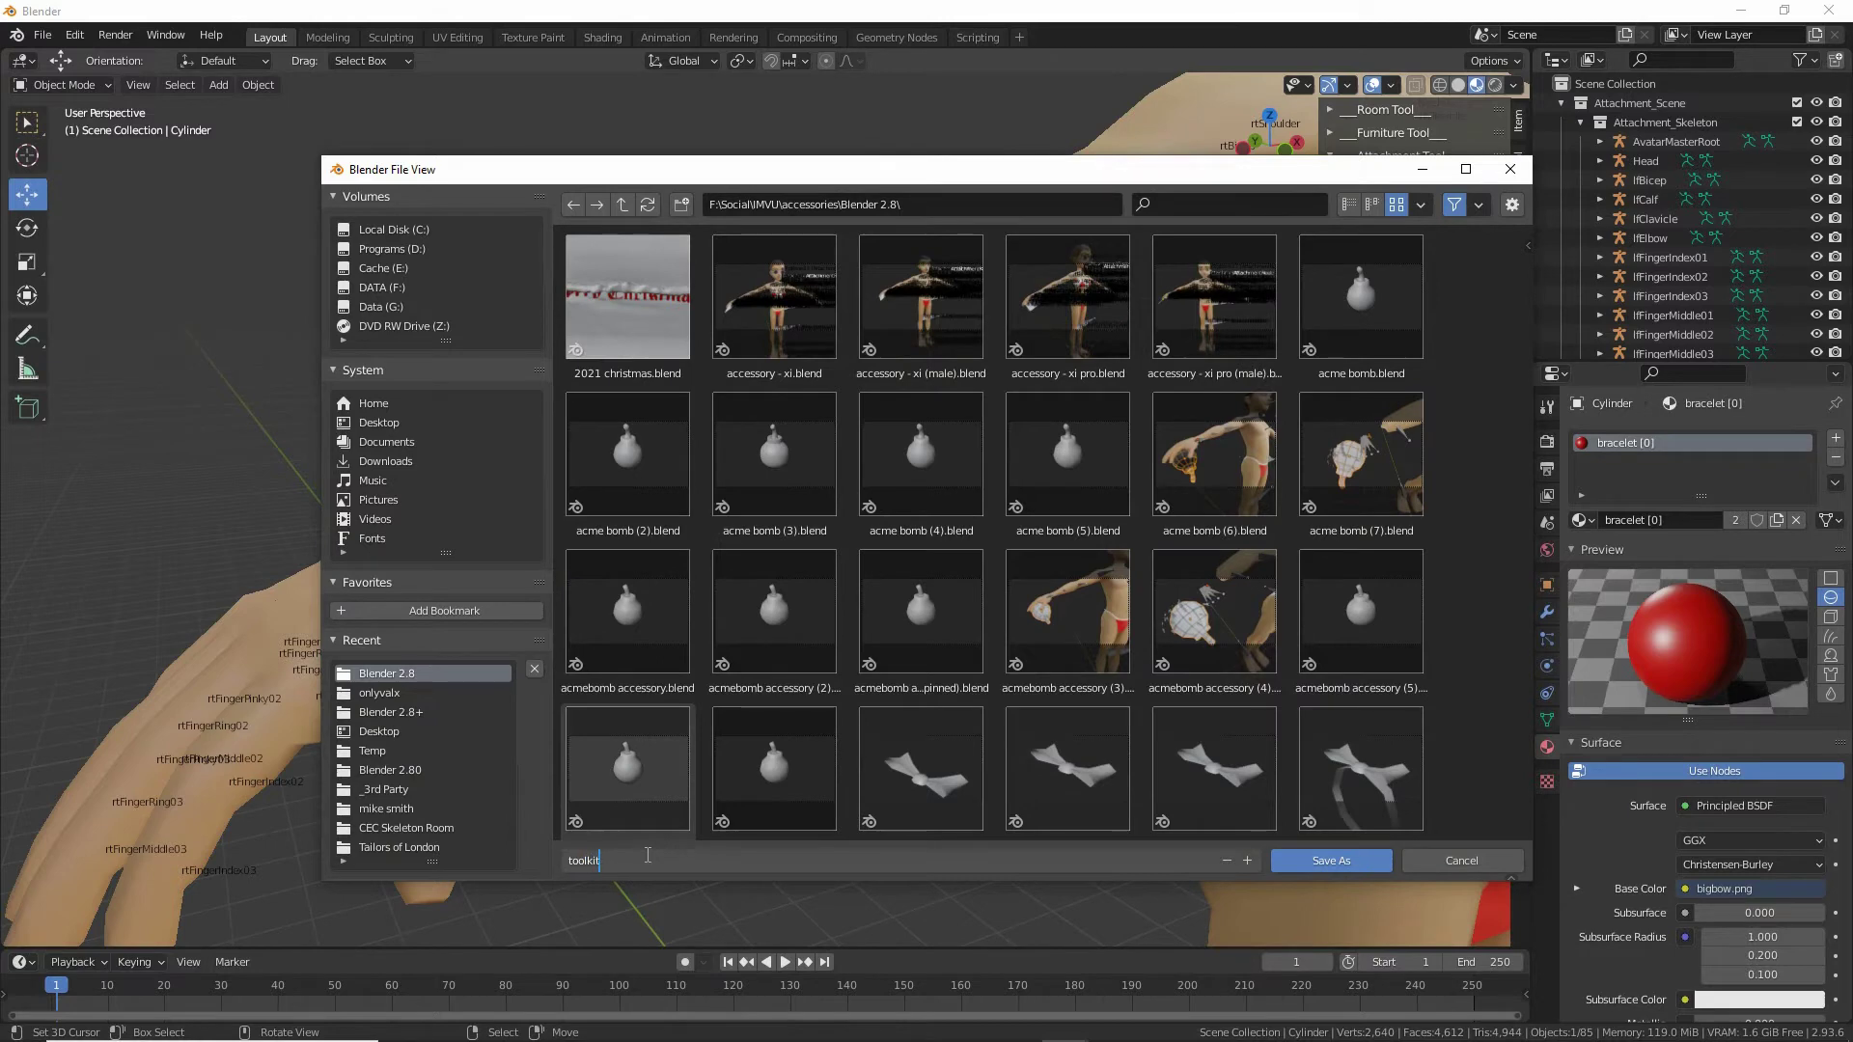
text( bracelet)
key(Return)
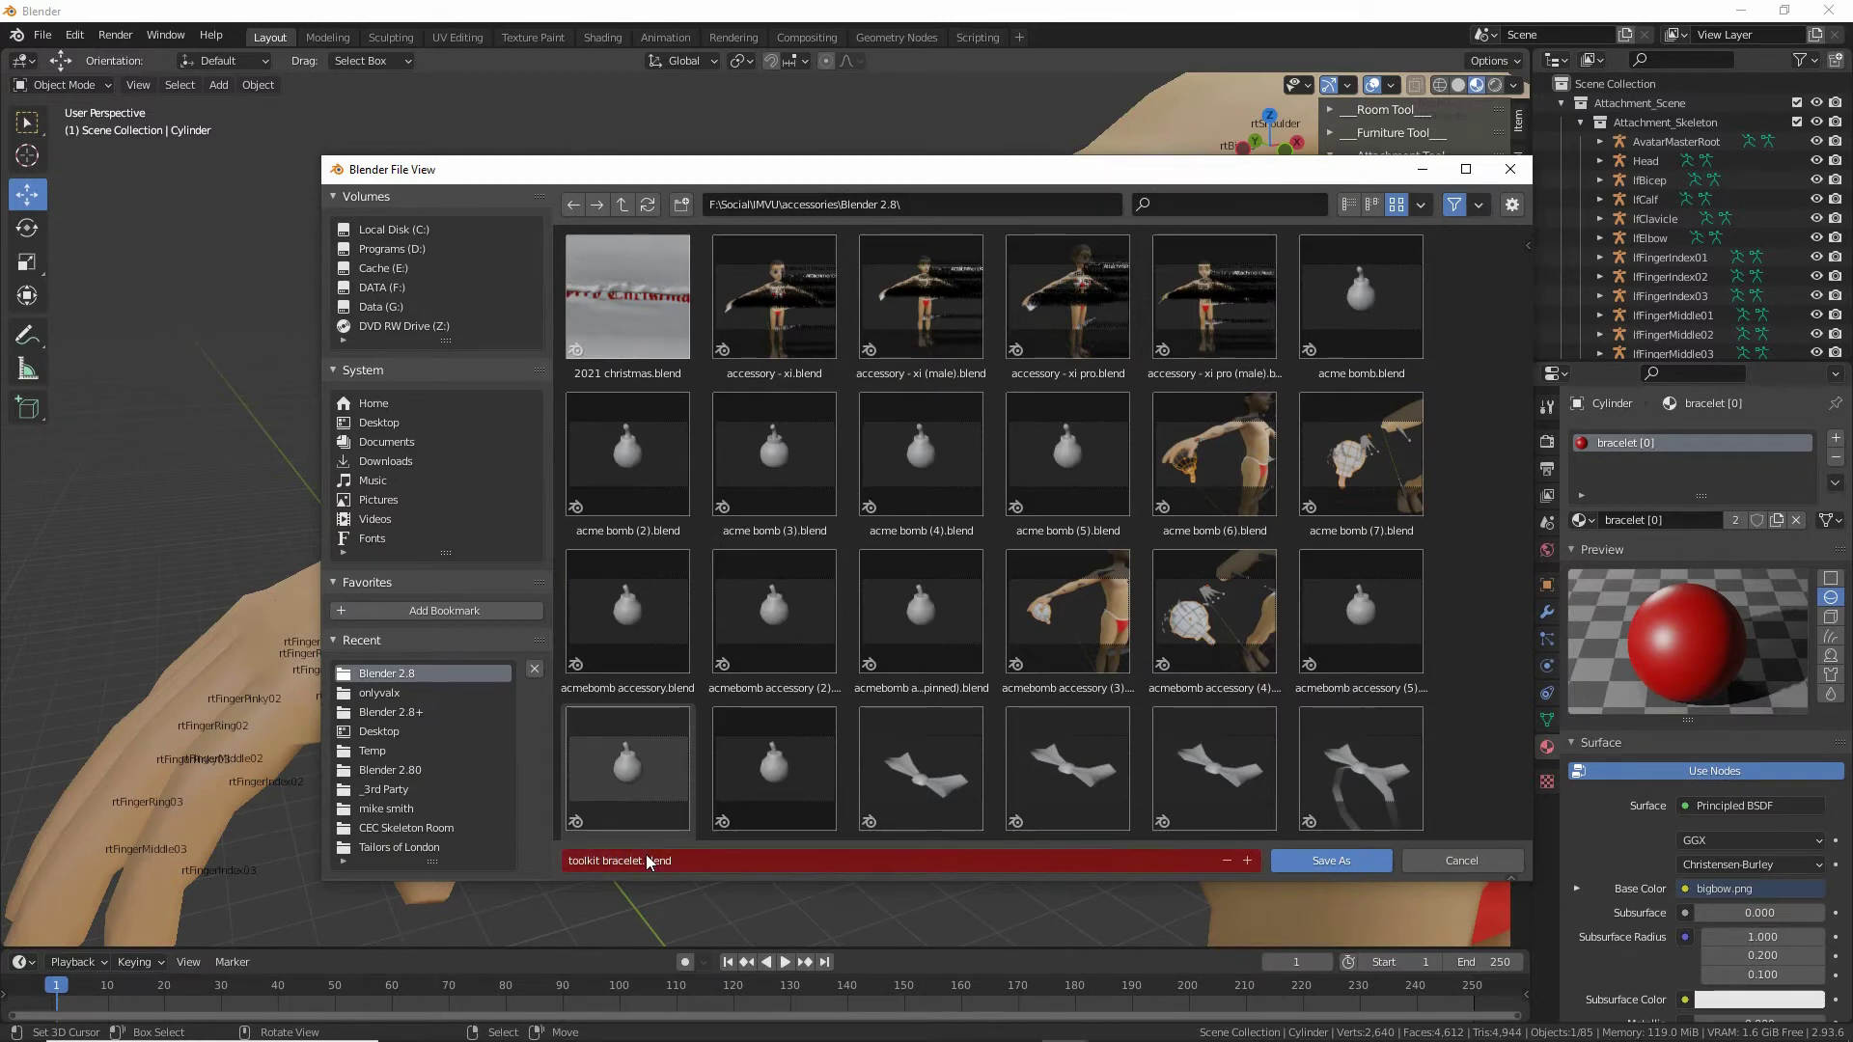
click(1335, 860)
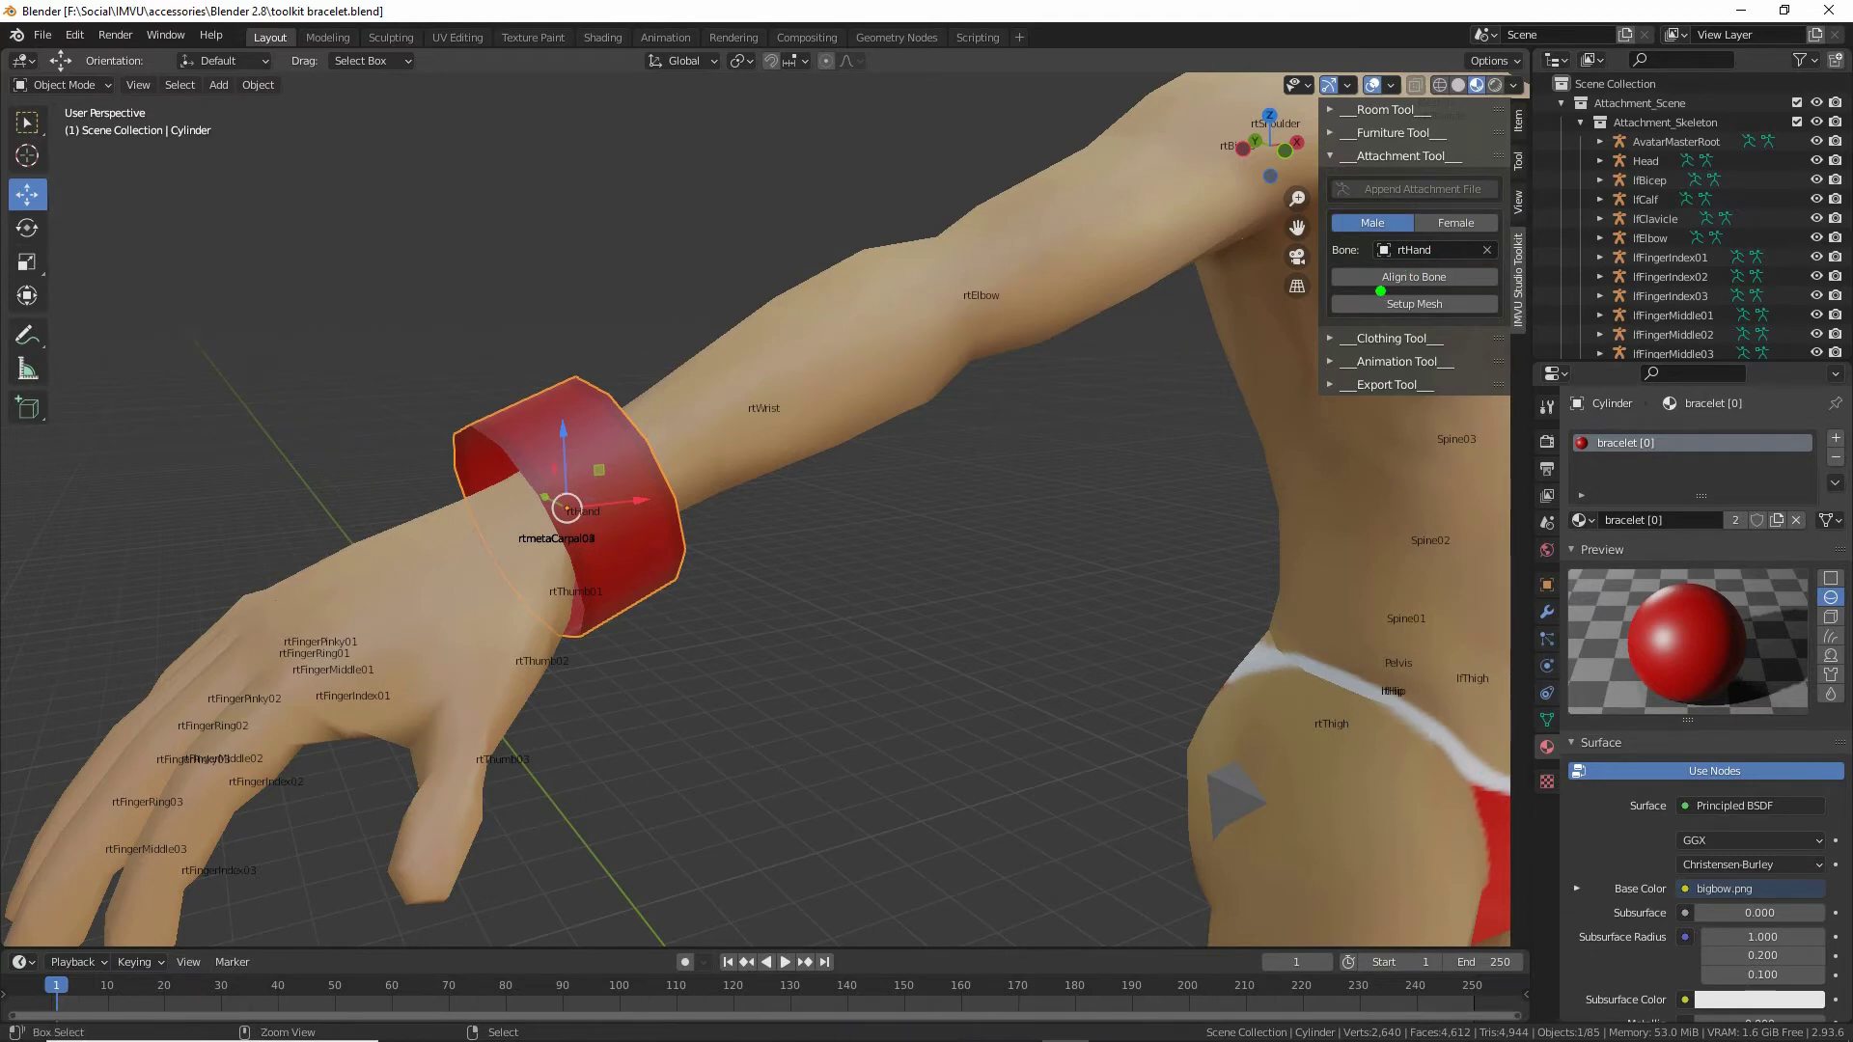
mouse_move(1381, 291)
mouse_down()
mouse_move(1448, 294)
mouse_move(1378, 325)
mouse_move(1440, 324)
mouse_up()
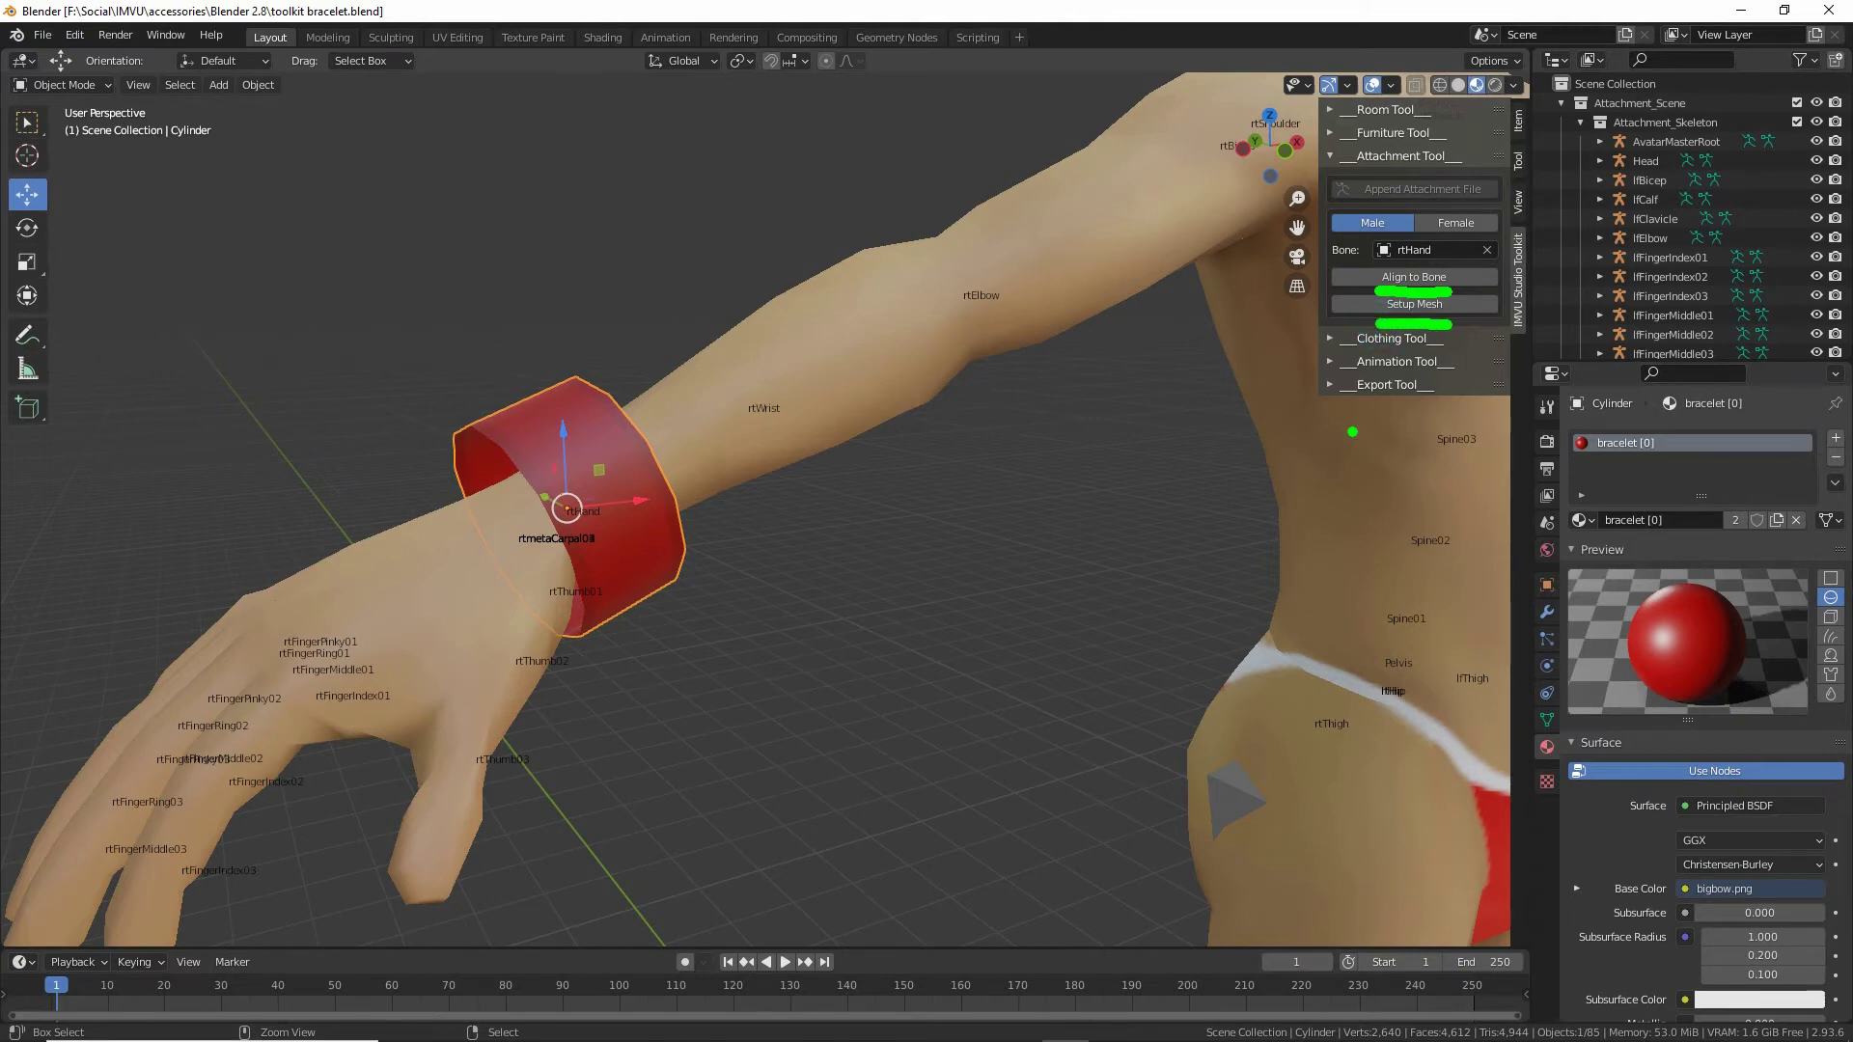
key(Escape)
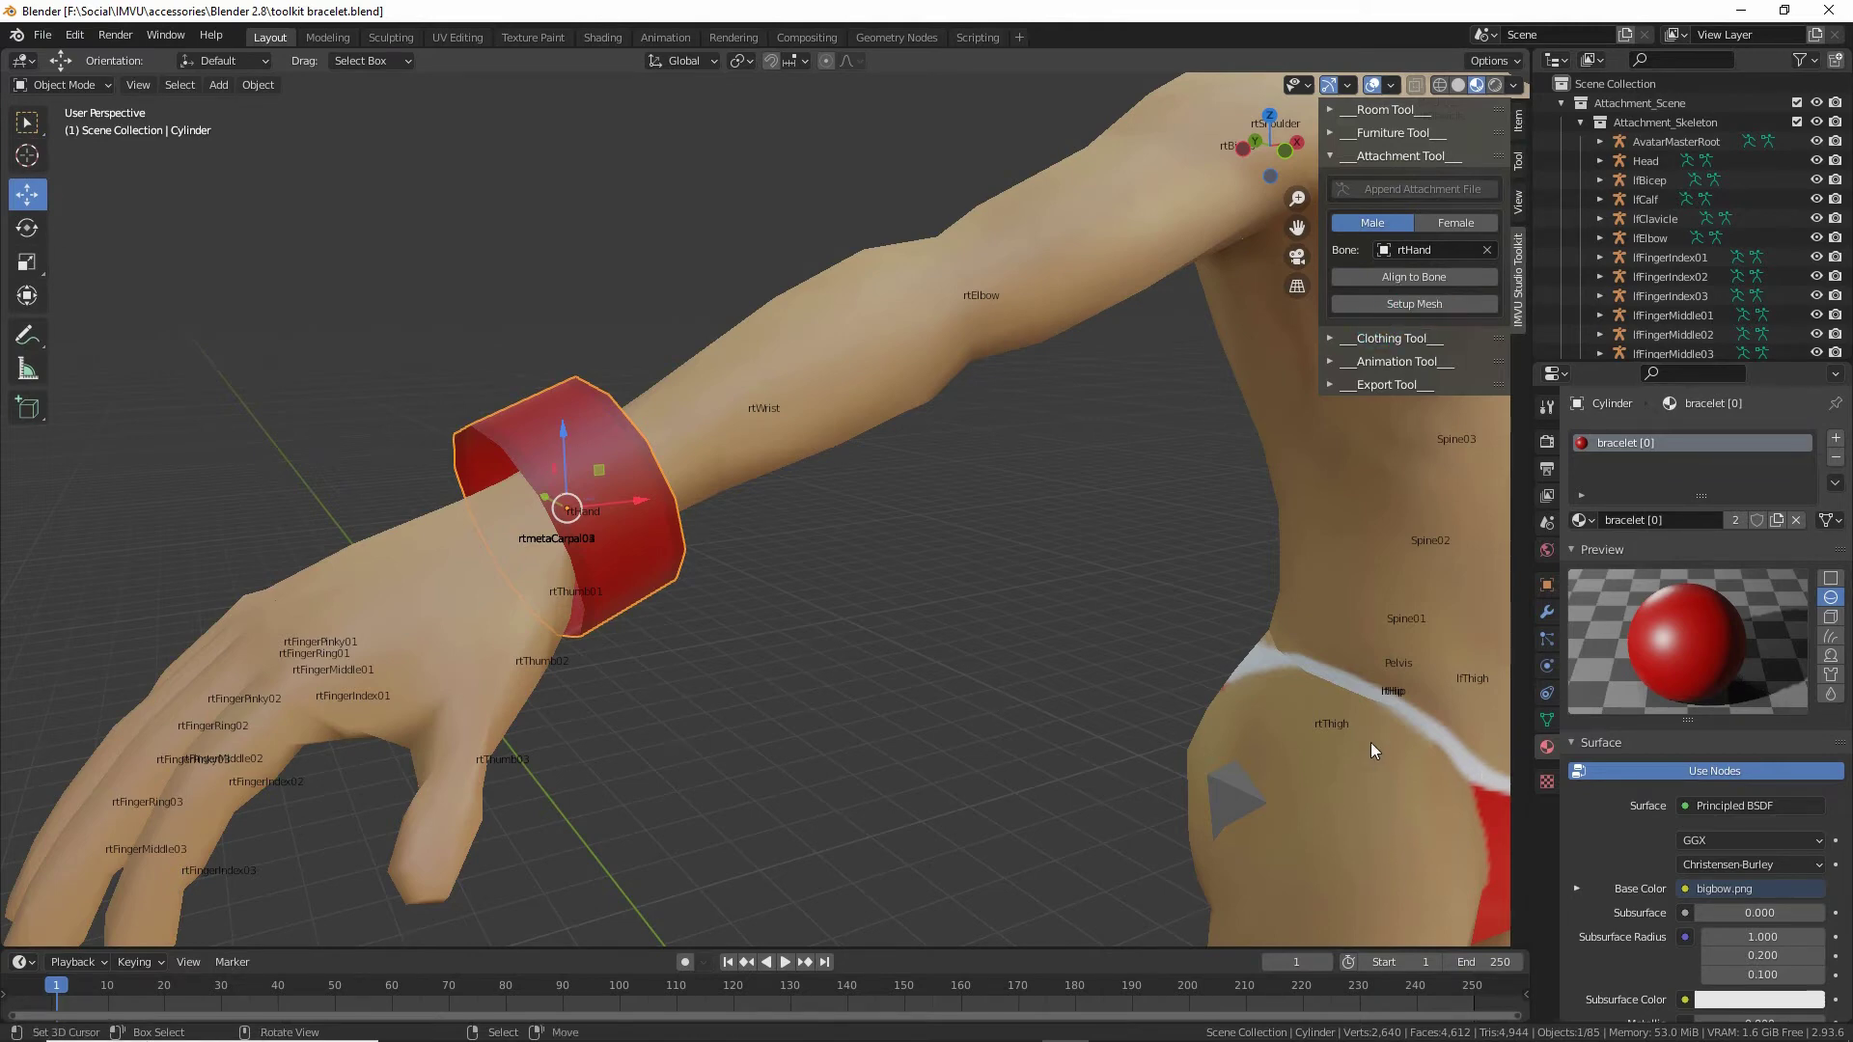
Select the bracelet cylinder and align the attachment node to the rtHand bone with the Attachment Tool.
click(548, 396)
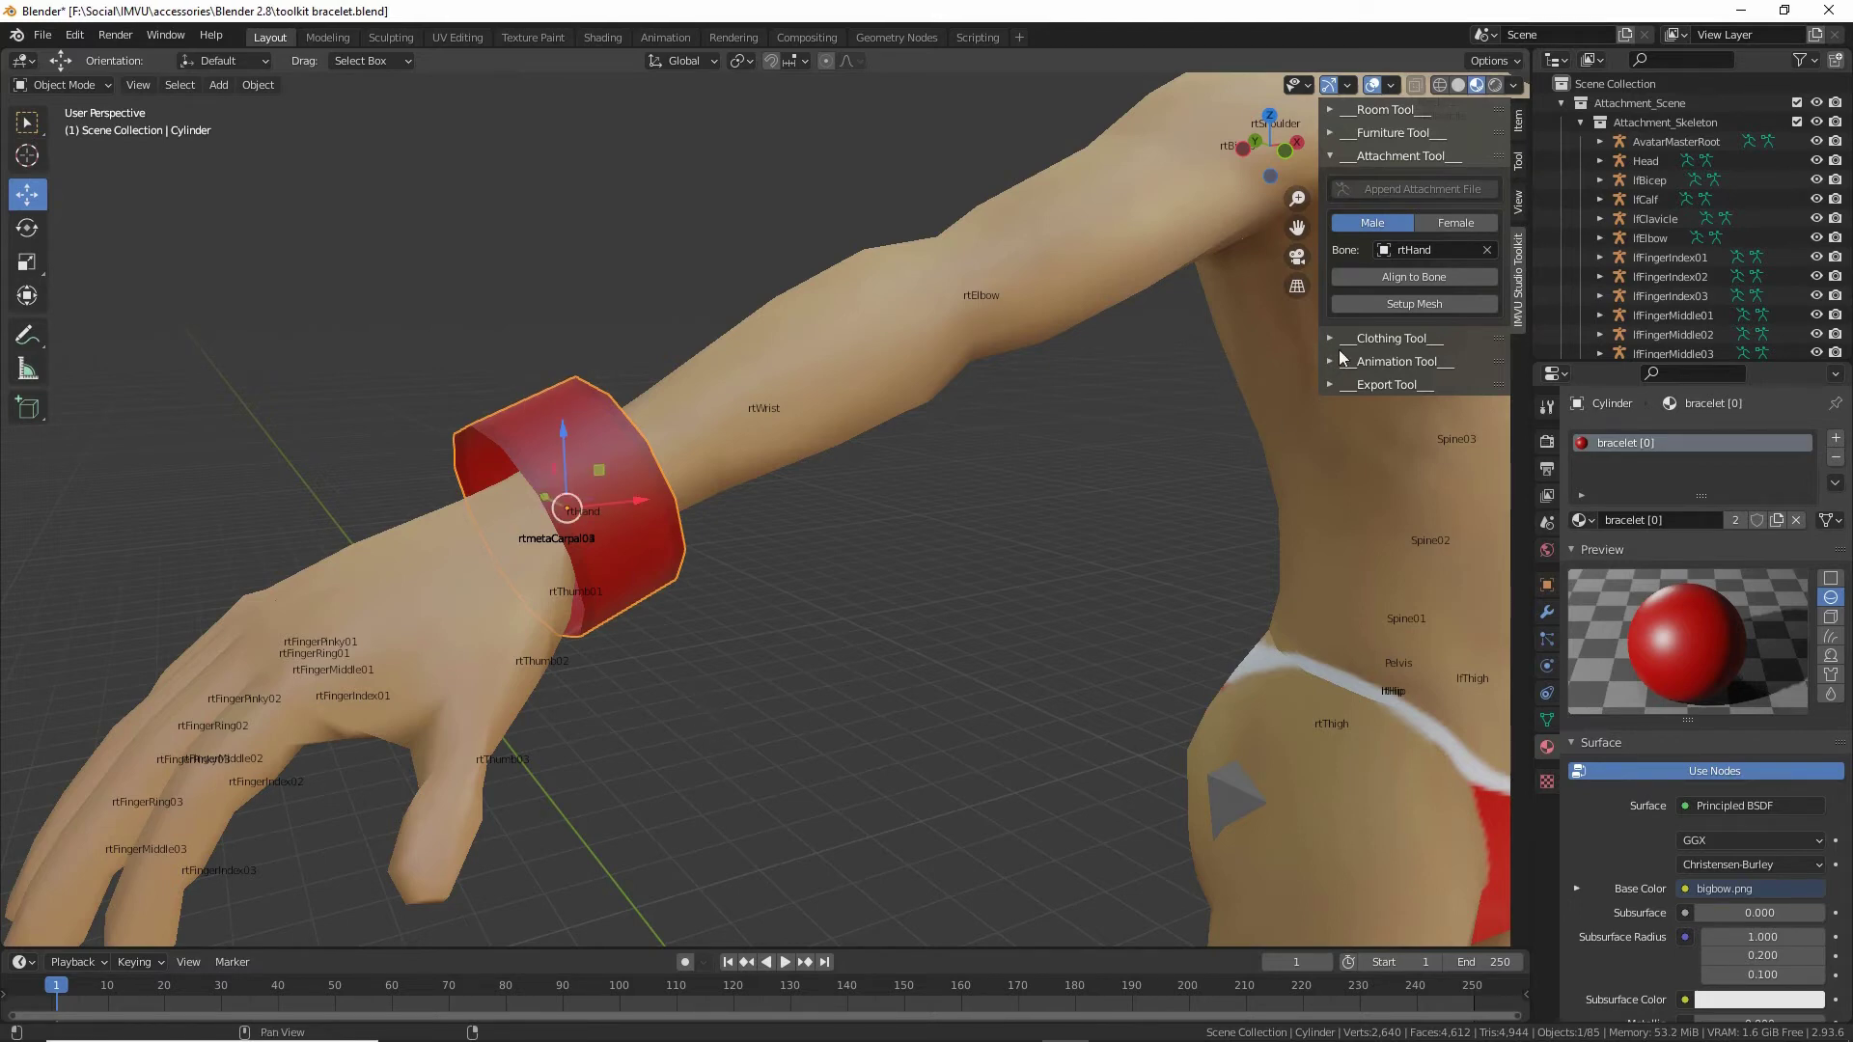
click(1416, 278)
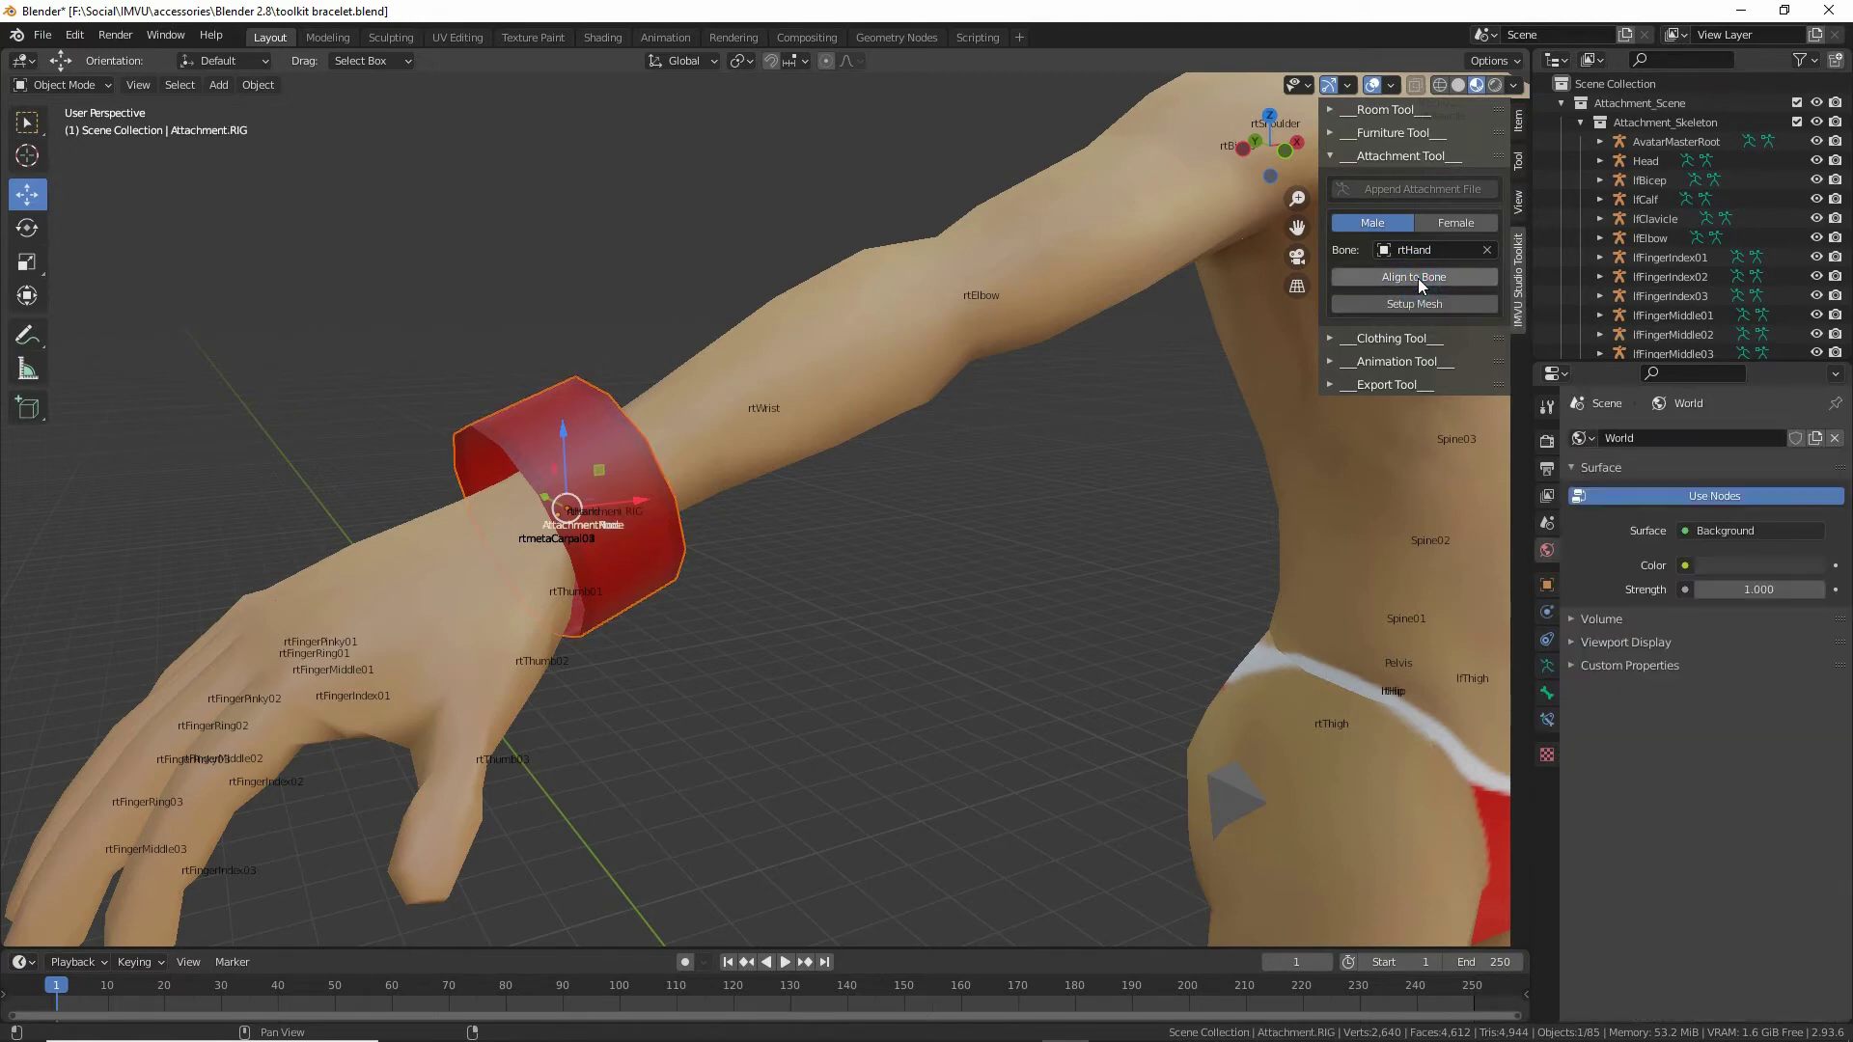
middle_drag(599, 588, 574, 548)
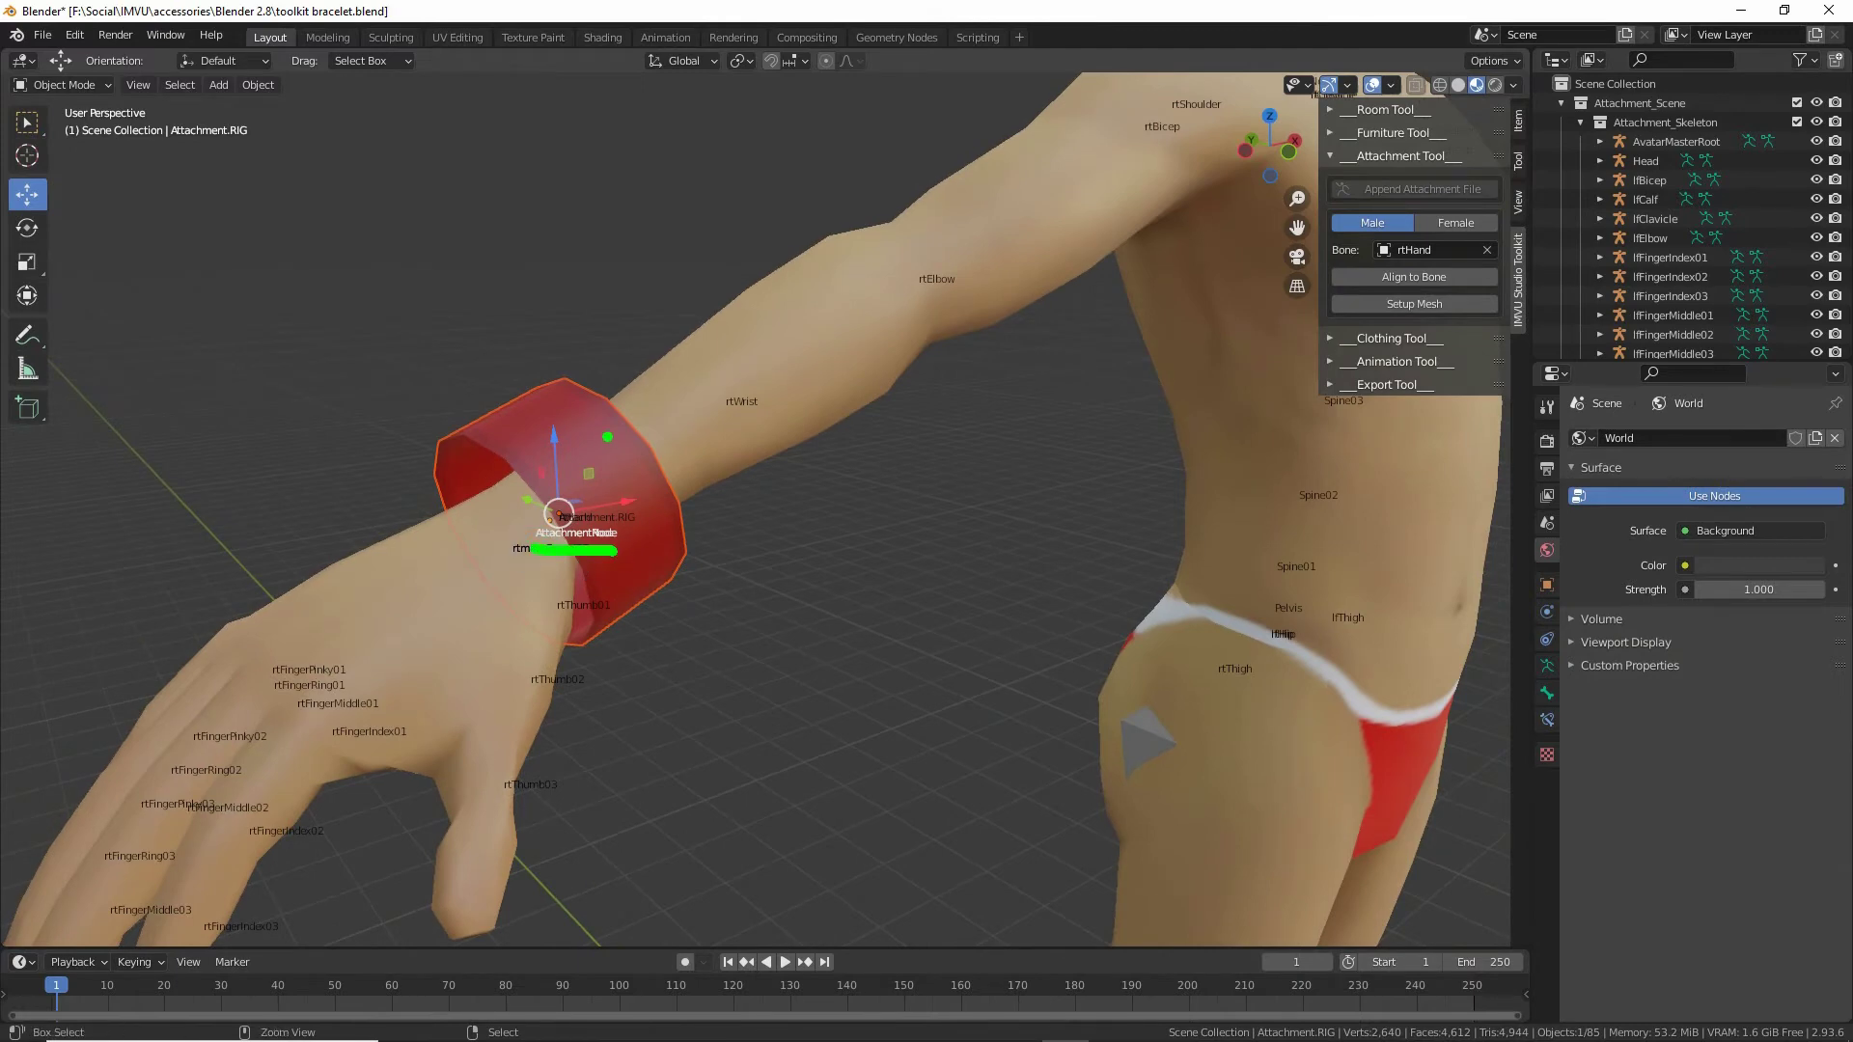
drag(603, 432, 644, 565)
mouse_move(1432, 229)
mouse_down()
mouse_move(1429, 278)
mouse_move(1435, 230)
mouse_move(828, 476)
mouse_move(927, 492)
mouse_up()
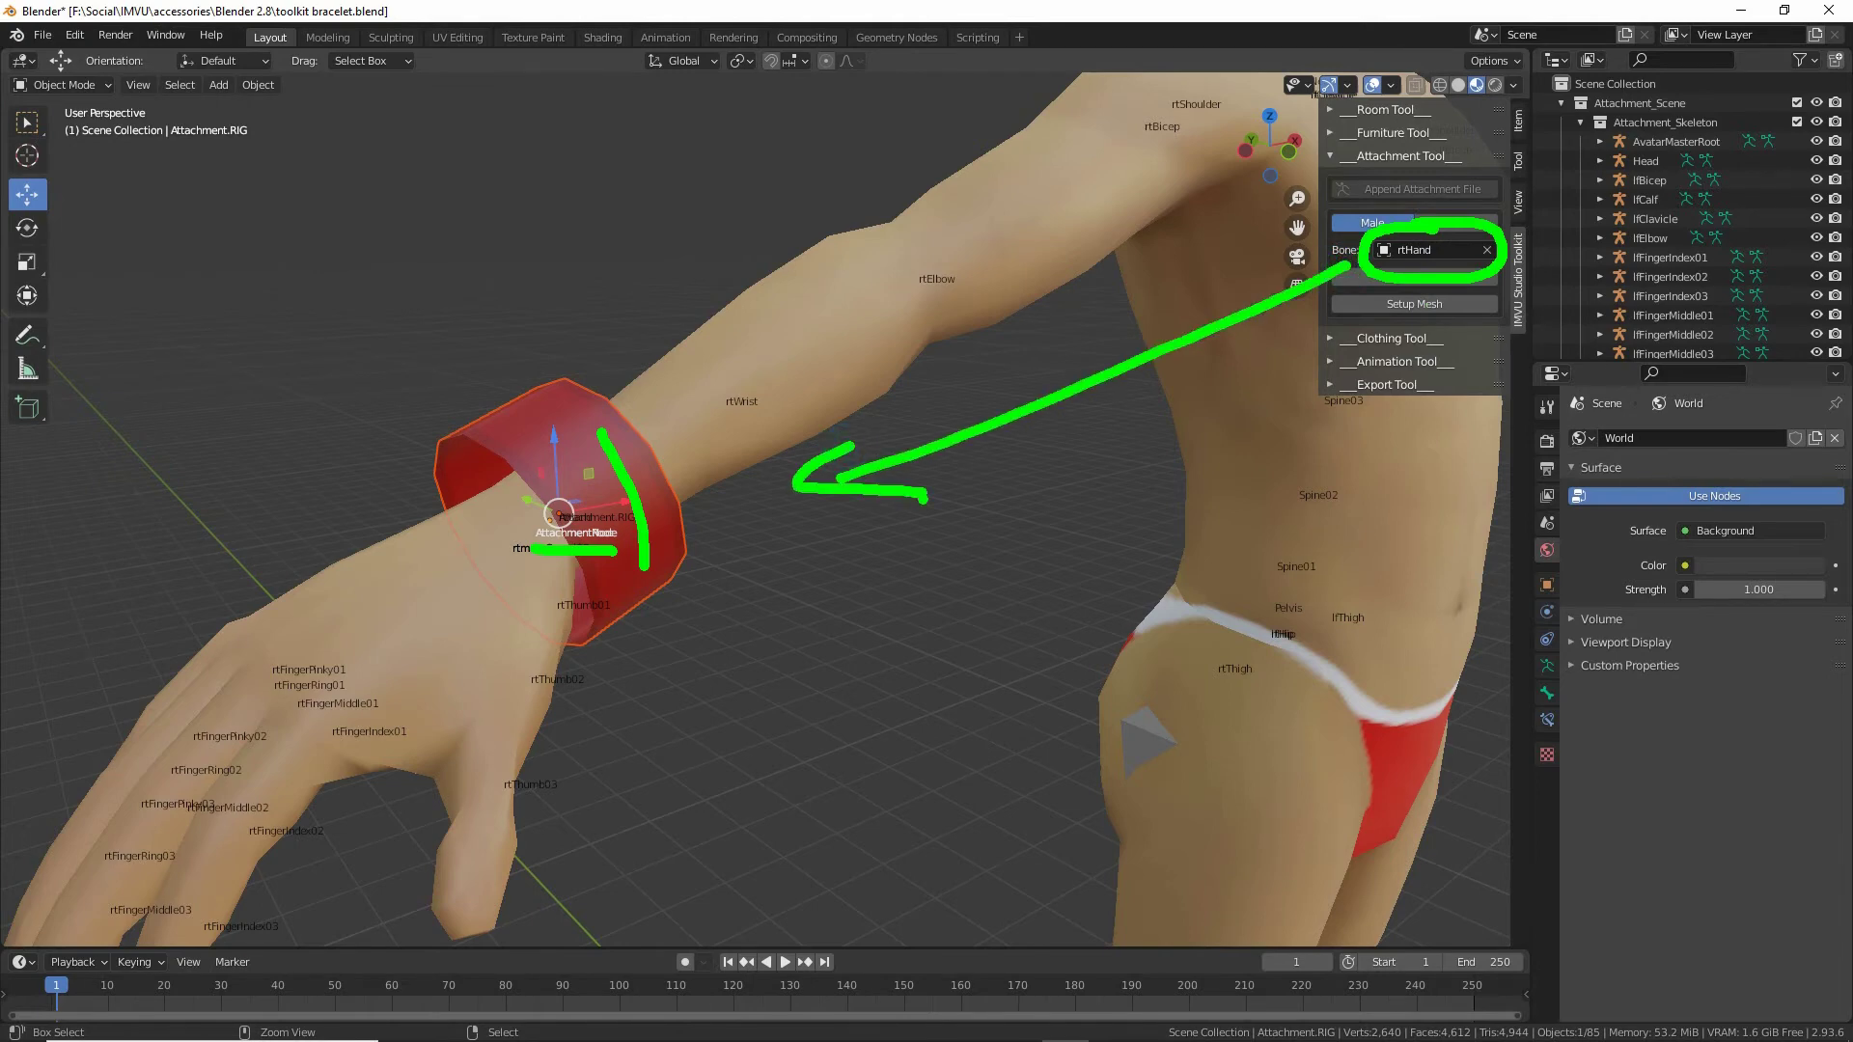
key(Escape)
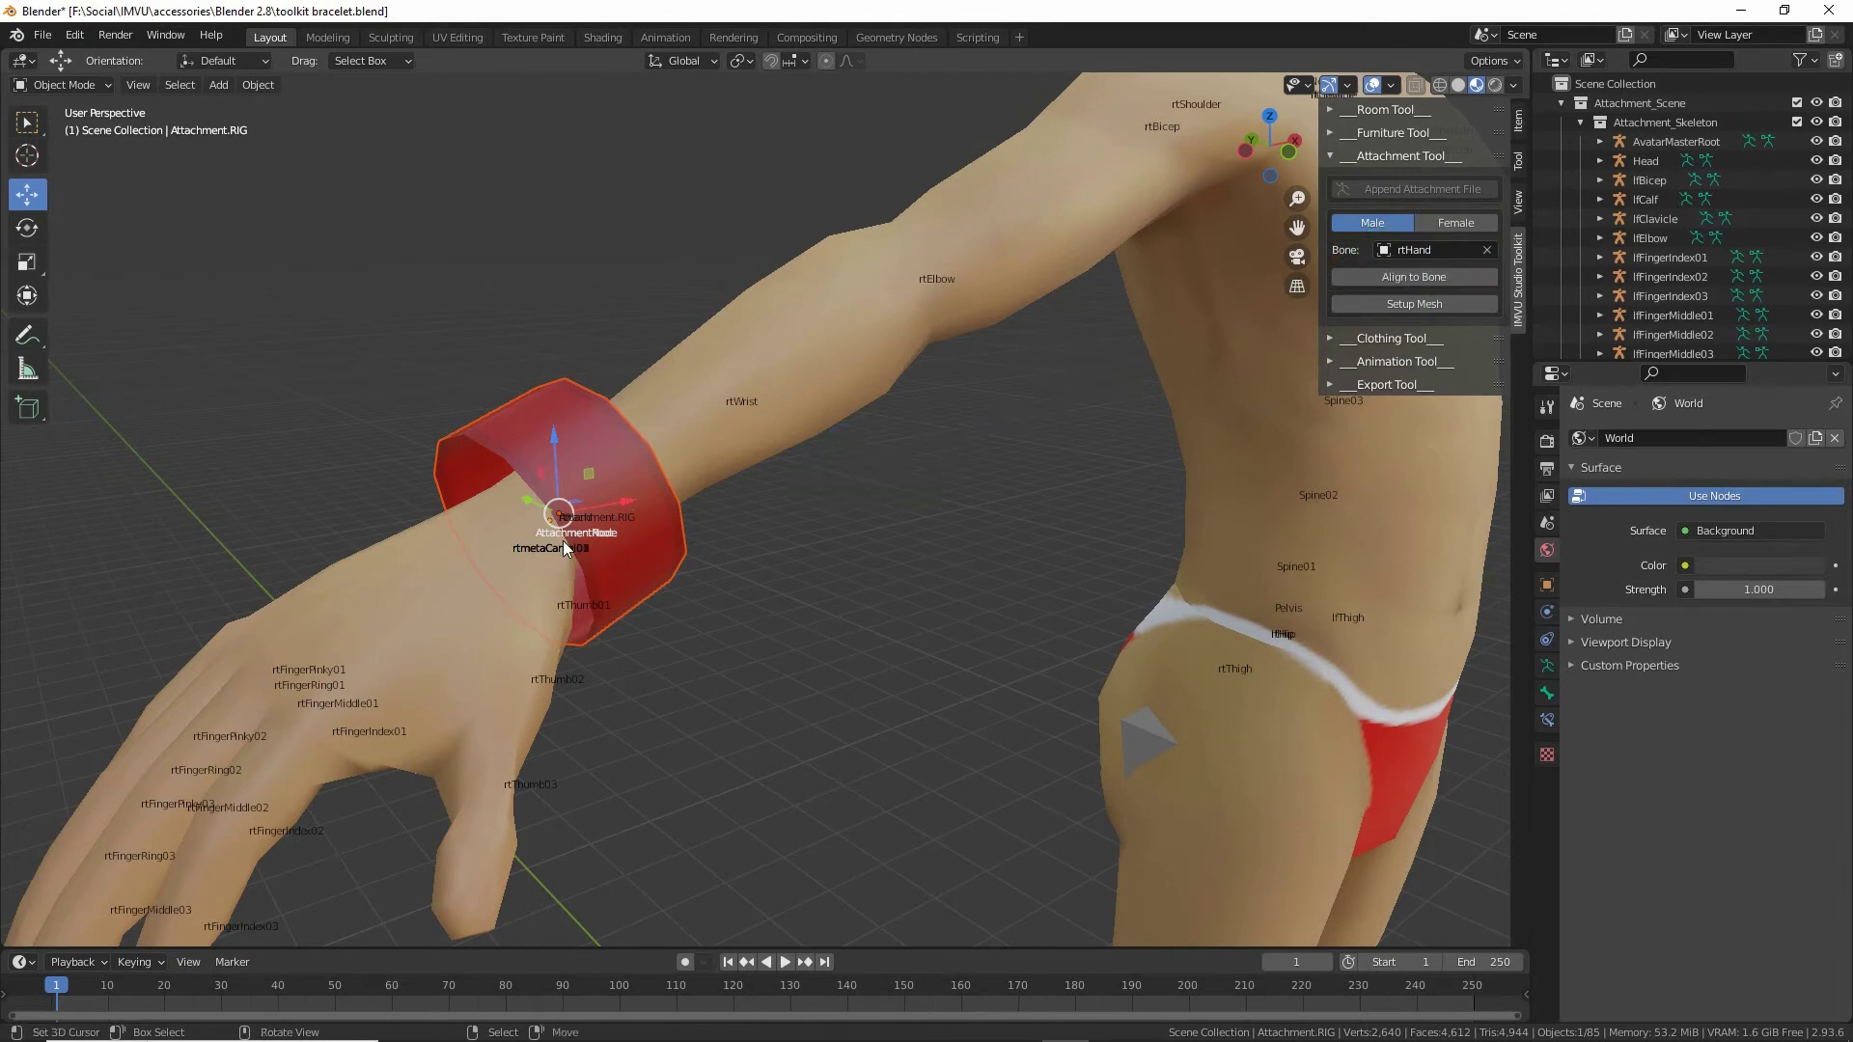
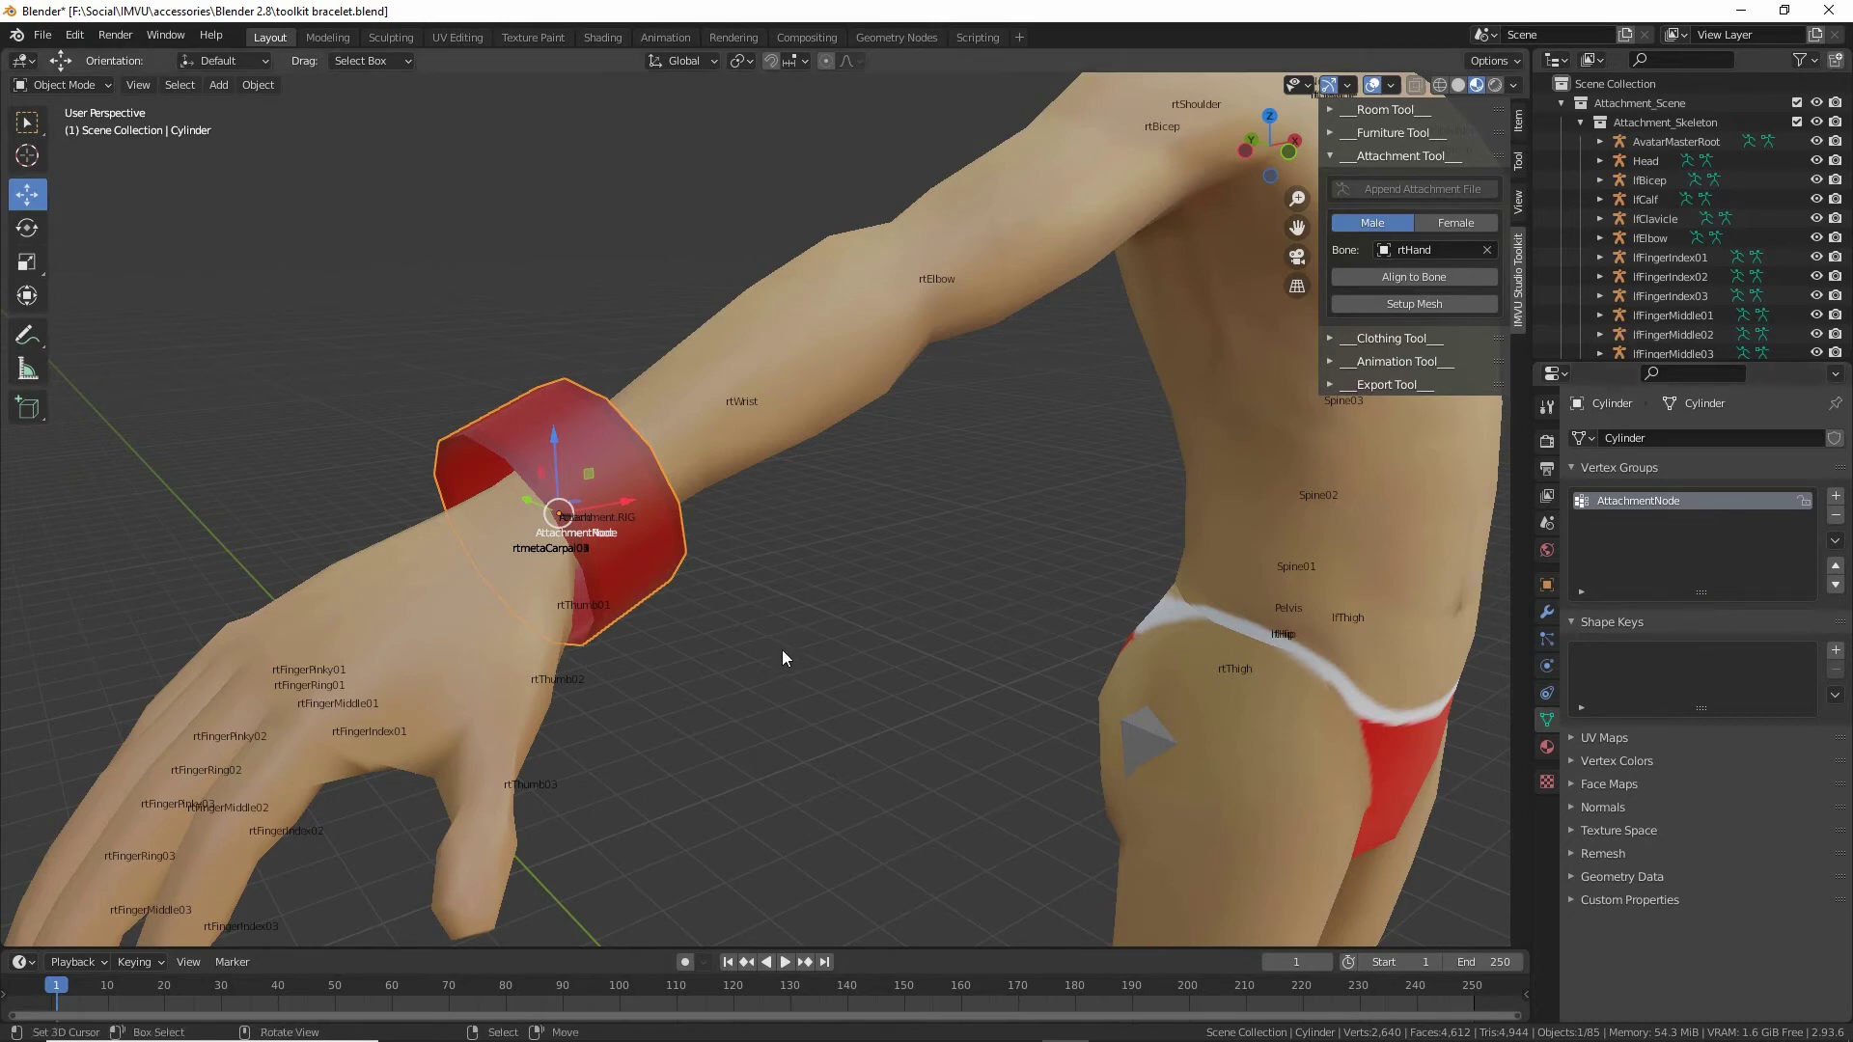
Save the current changes to toolkit bracelet.blend.
click(43, 35)
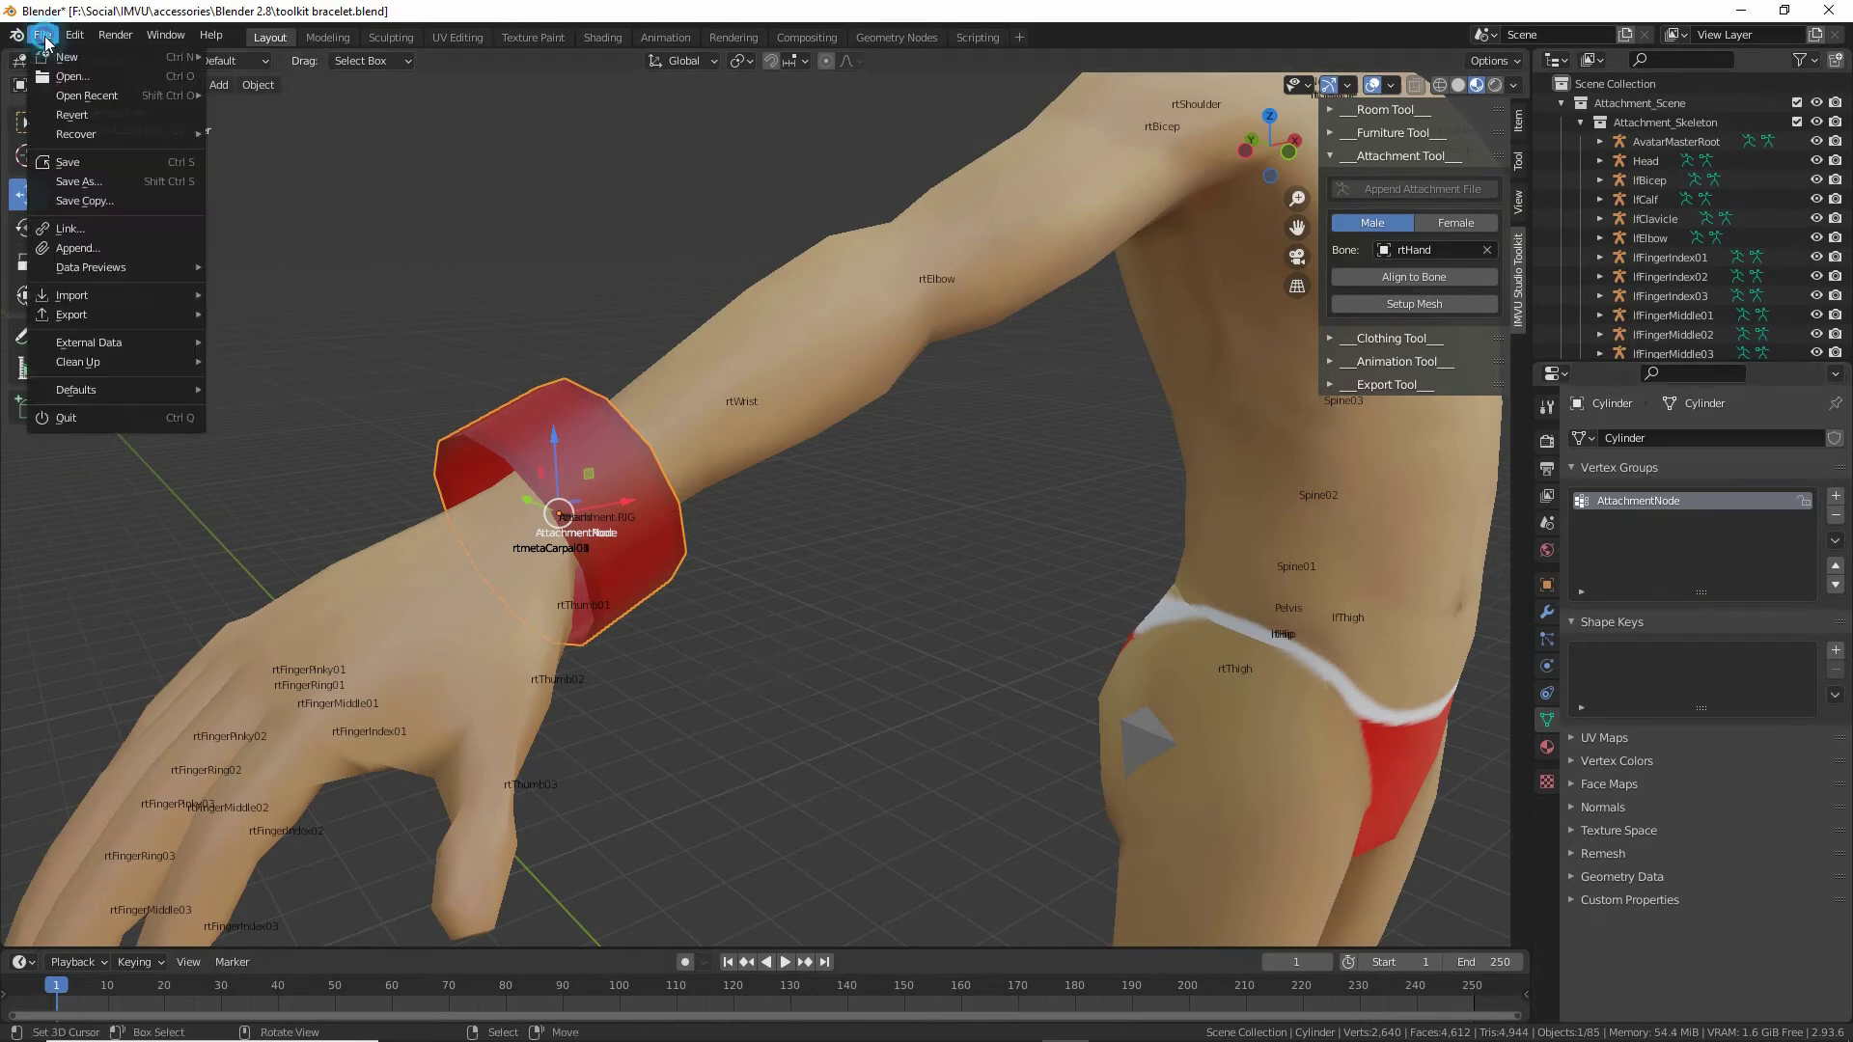
click(70, 163)
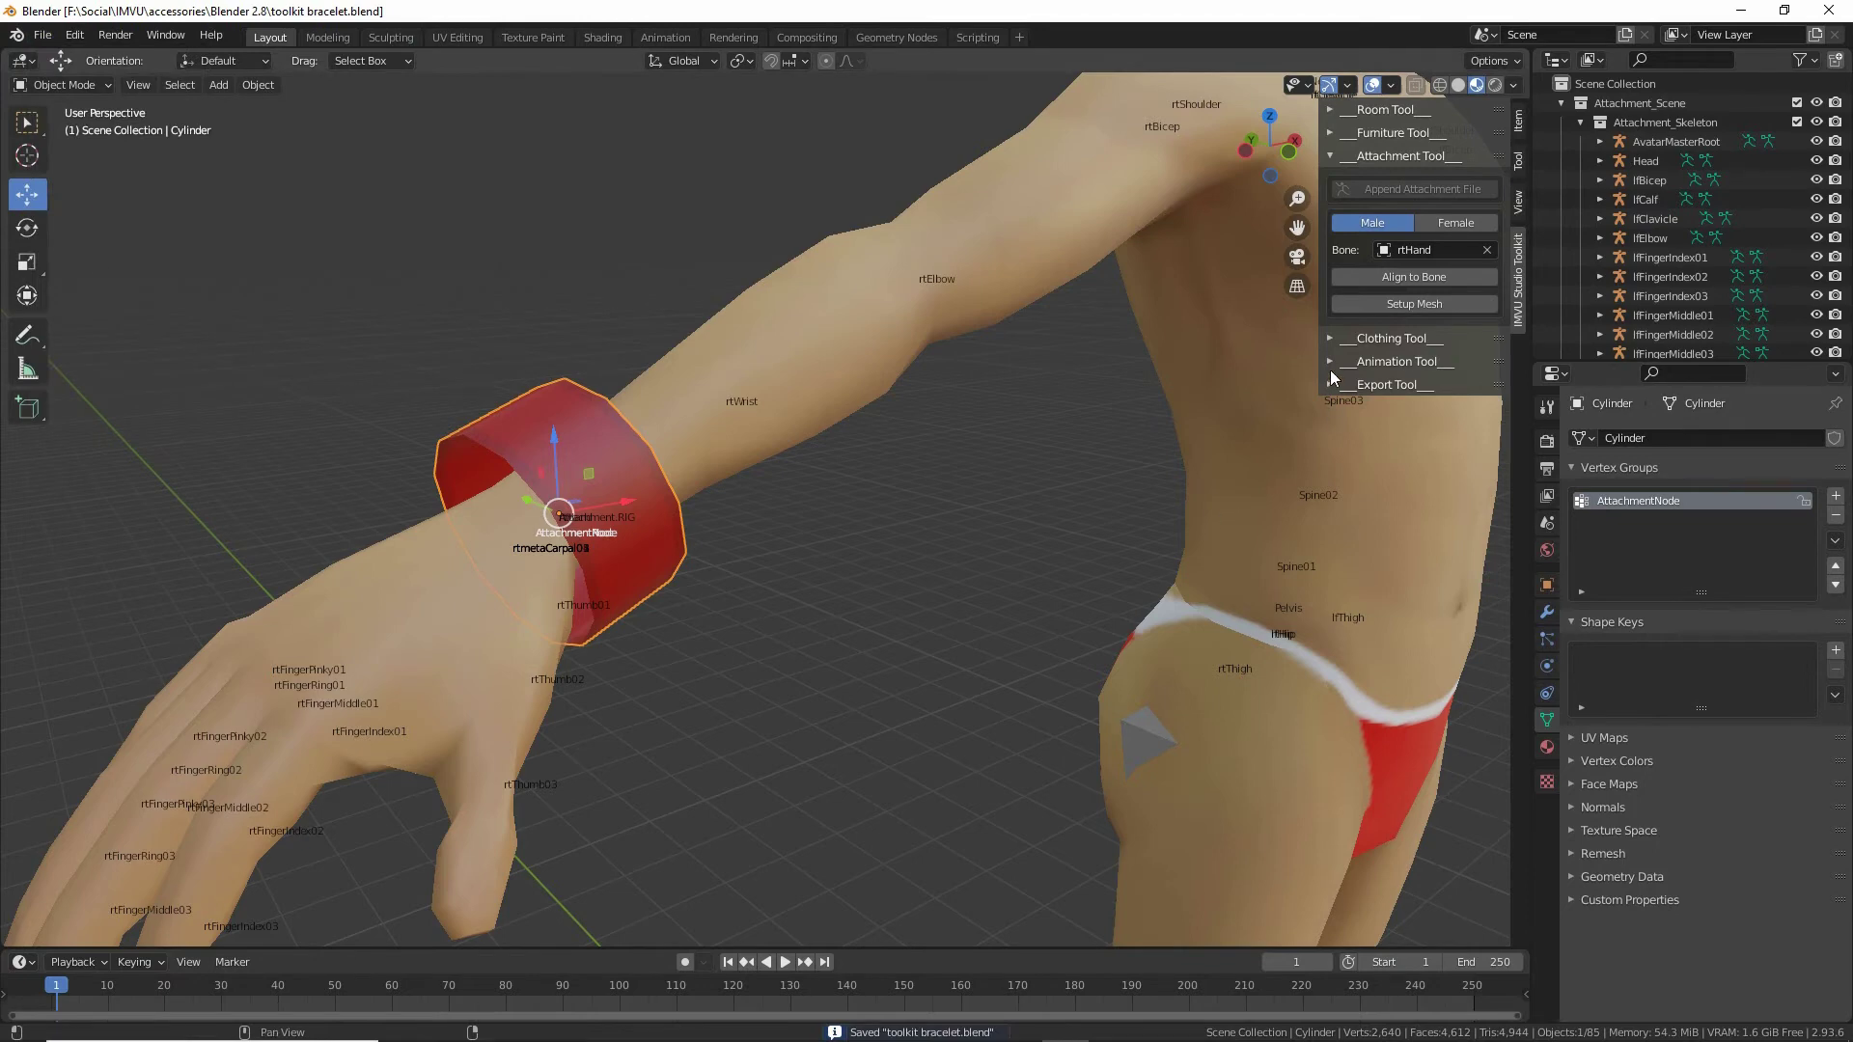
click(43, 34)
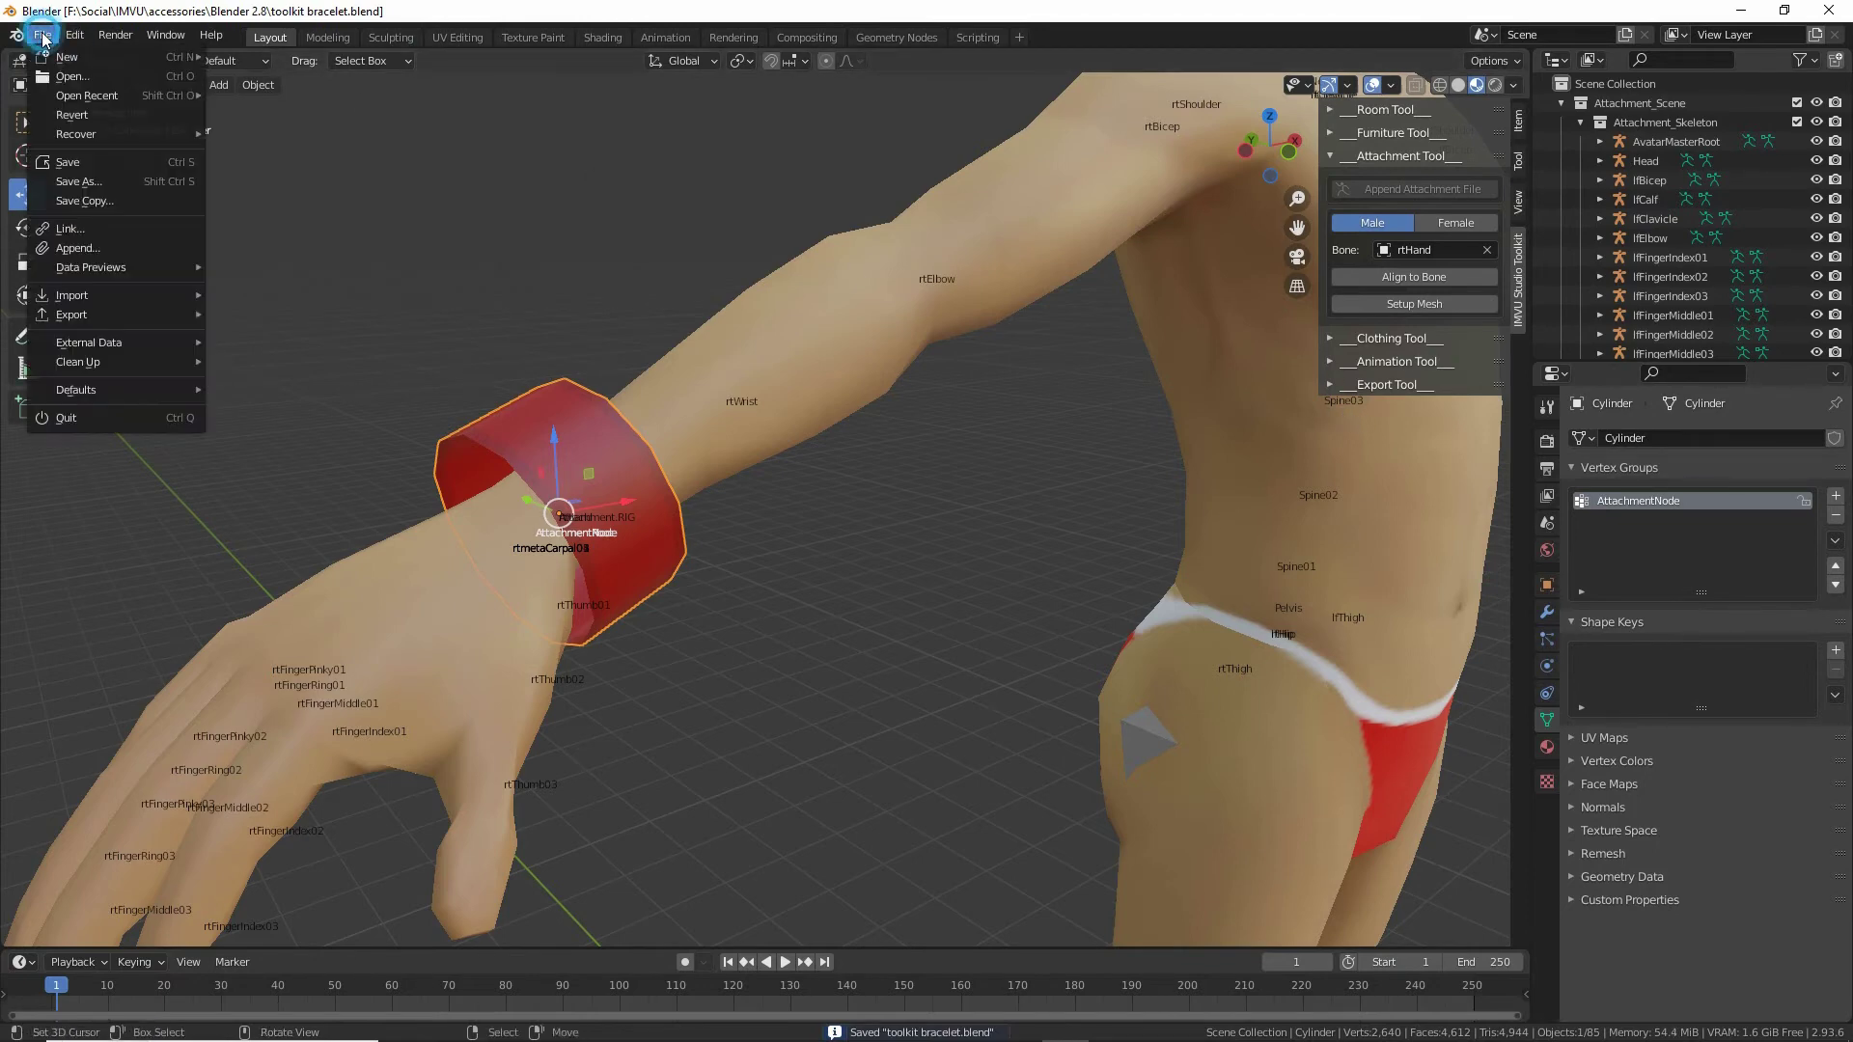
mouse_move(65, 331)
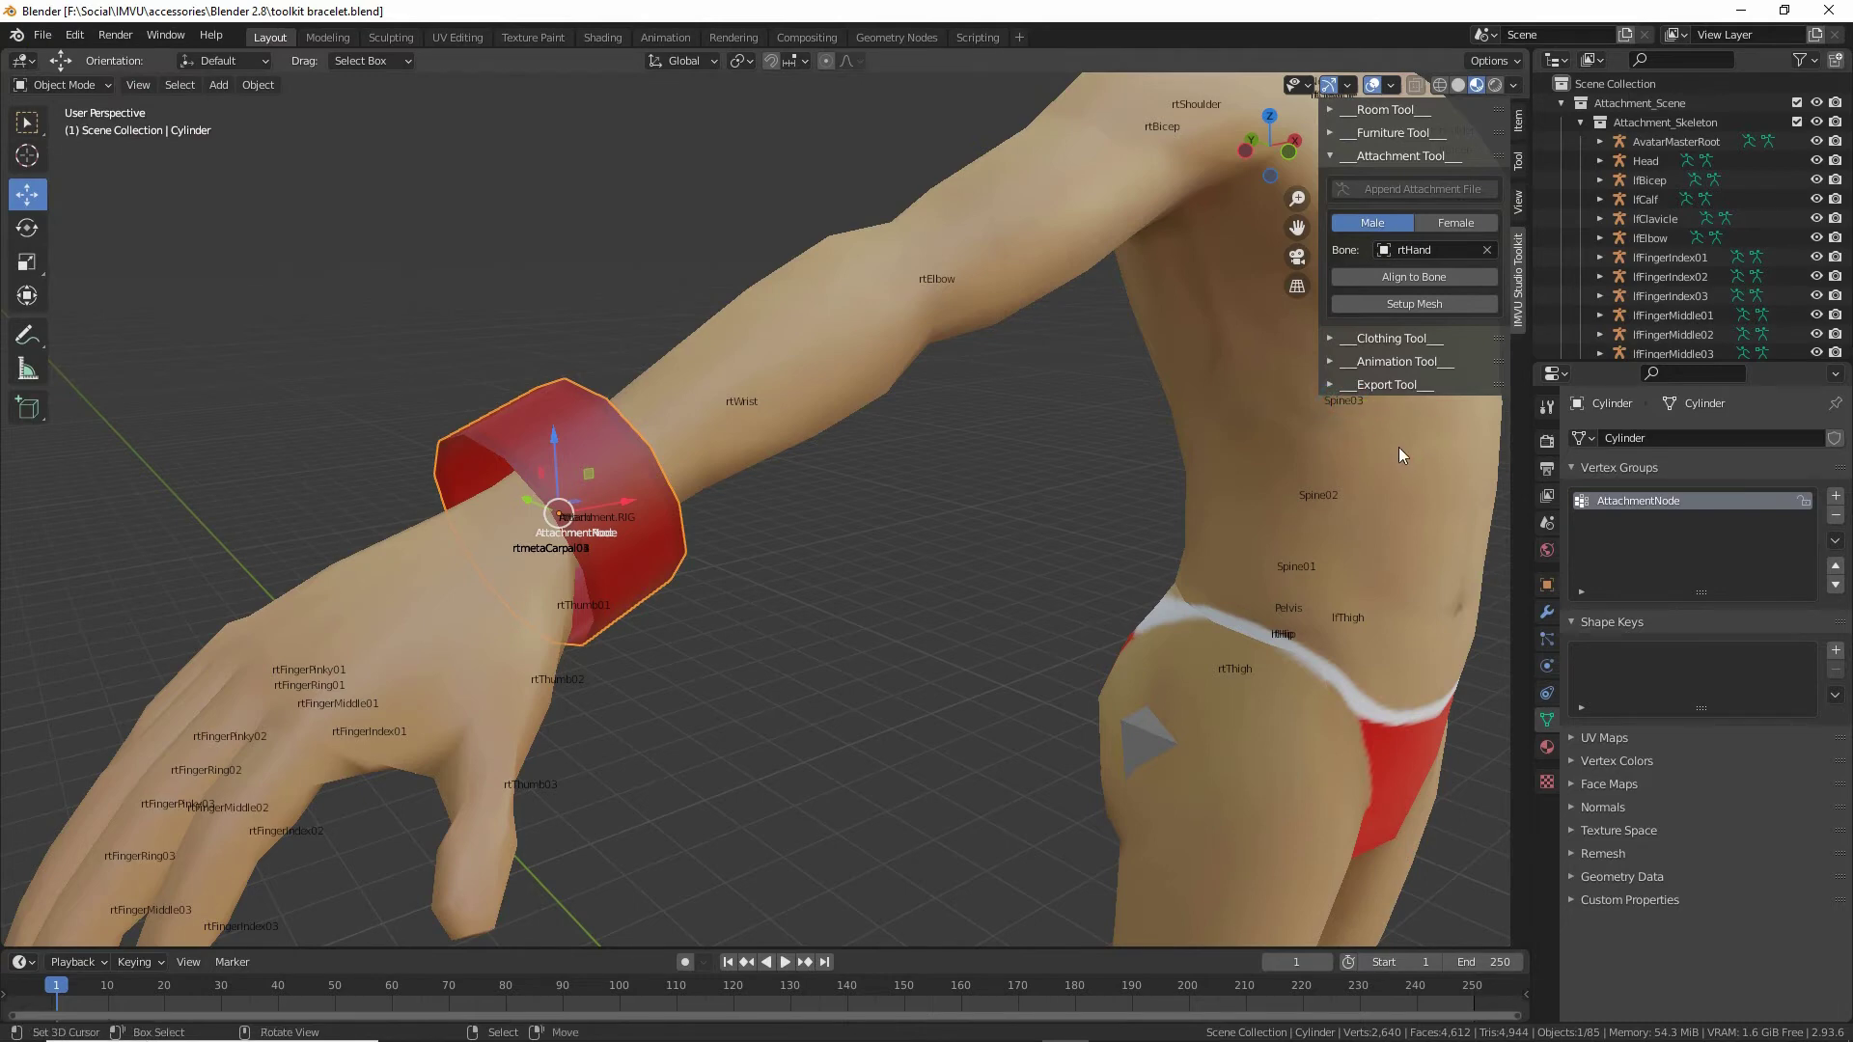
Export the bracelet attachment with the IMVU Studio Toolkit's Export Tool.
click(1329, 385)
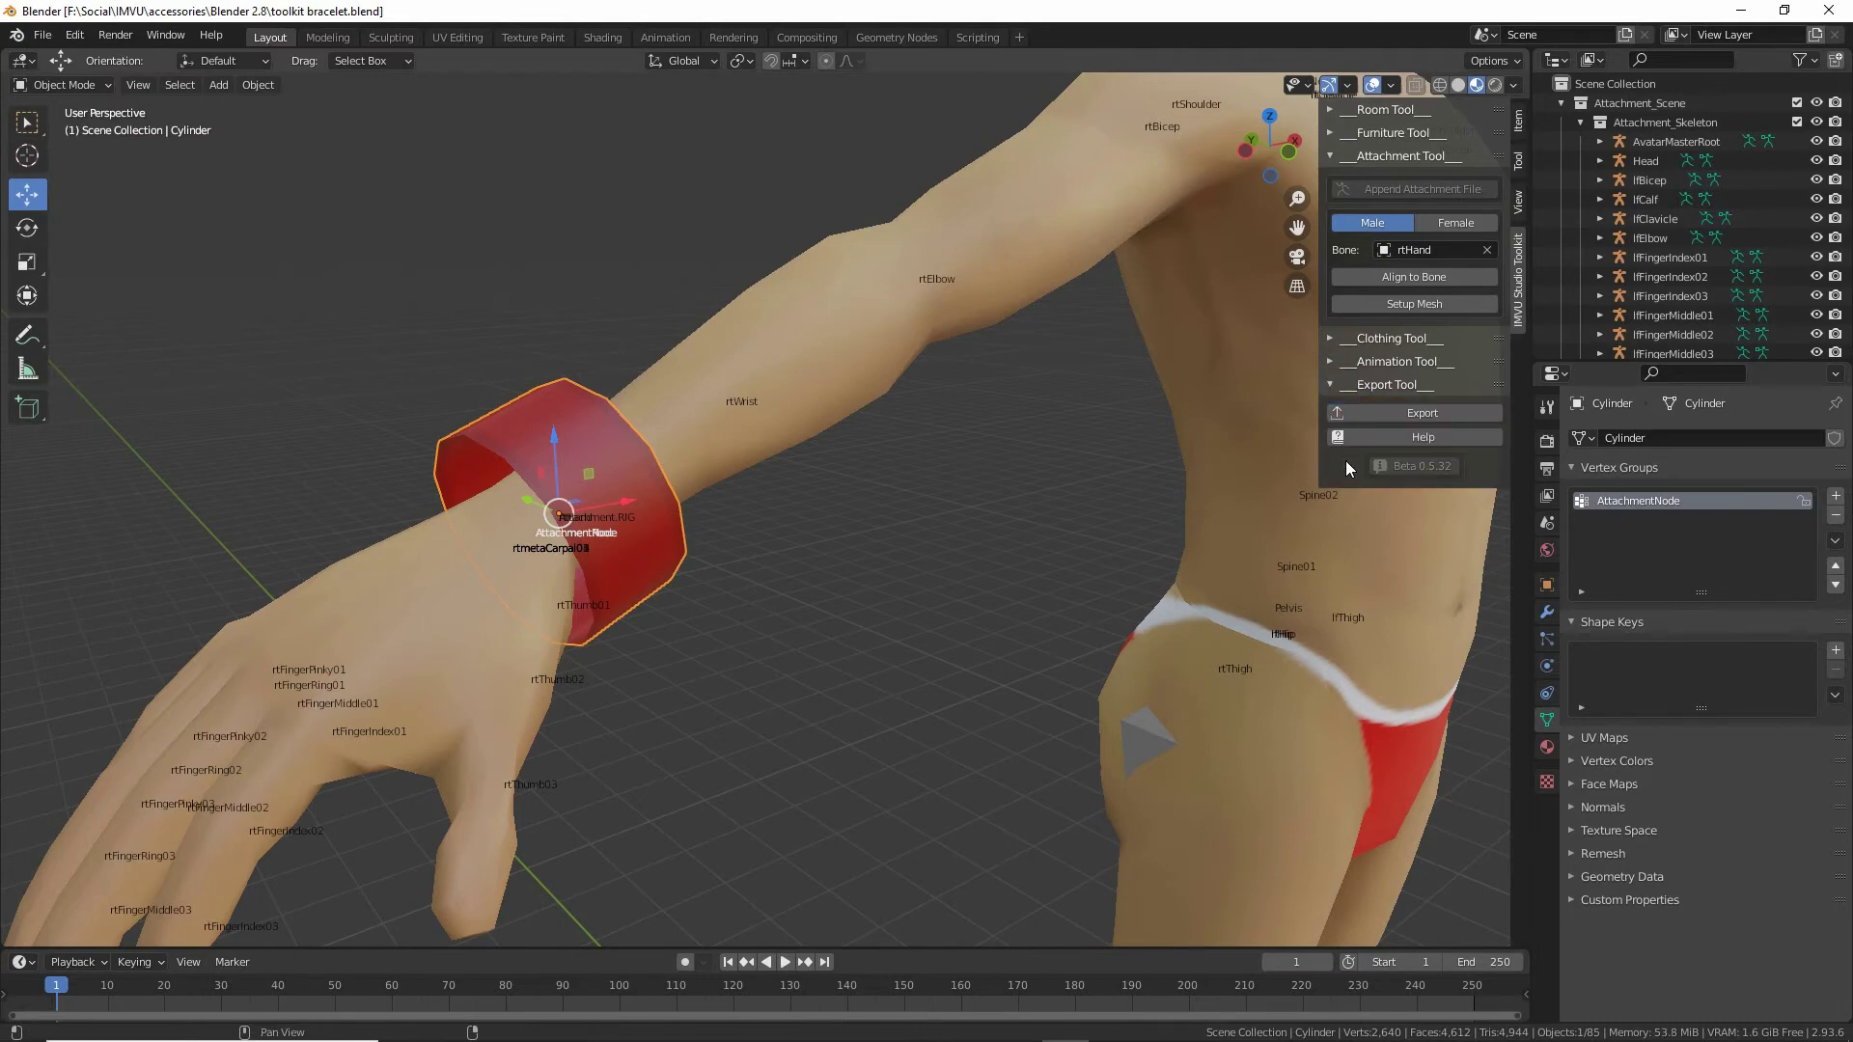
ctrl+drag(1432, 428, 1400, 427)
click(1419, 413)
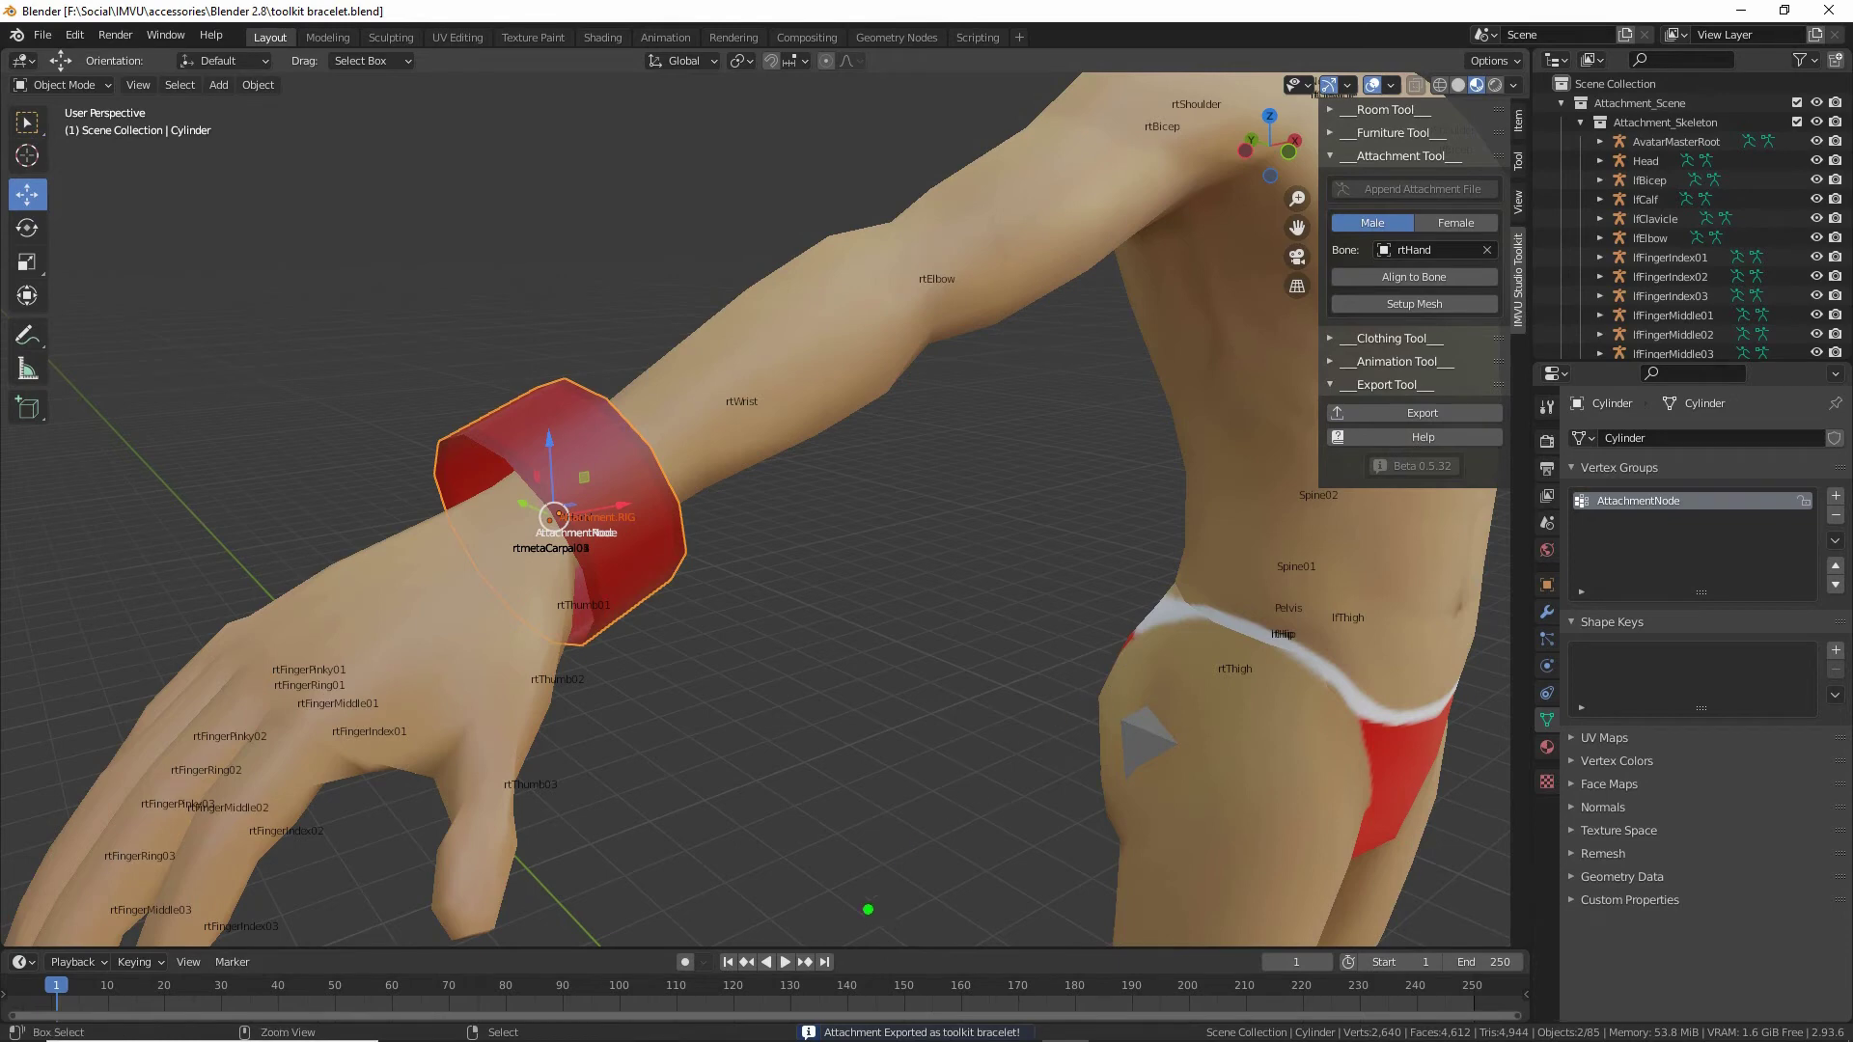
drag(759, 1023, 1027, 1040)
drag(897, 899, 879, 949)
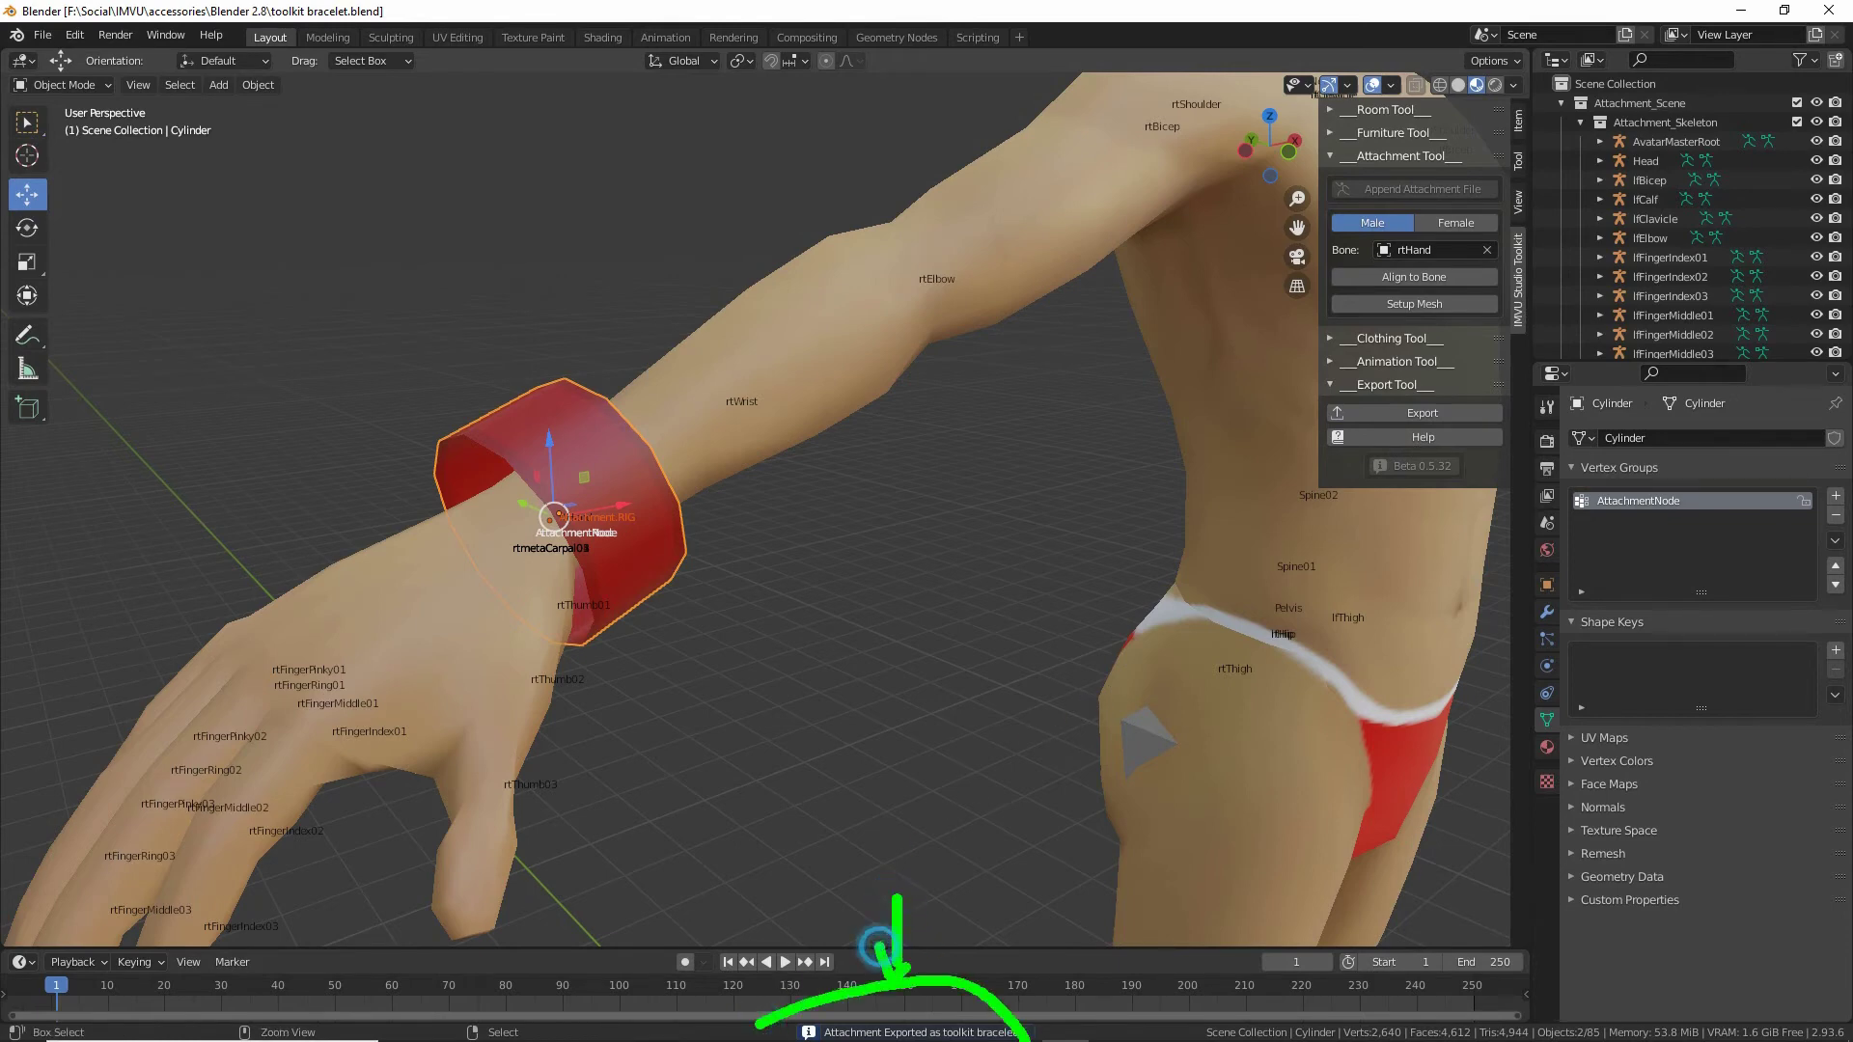
key(Escape)
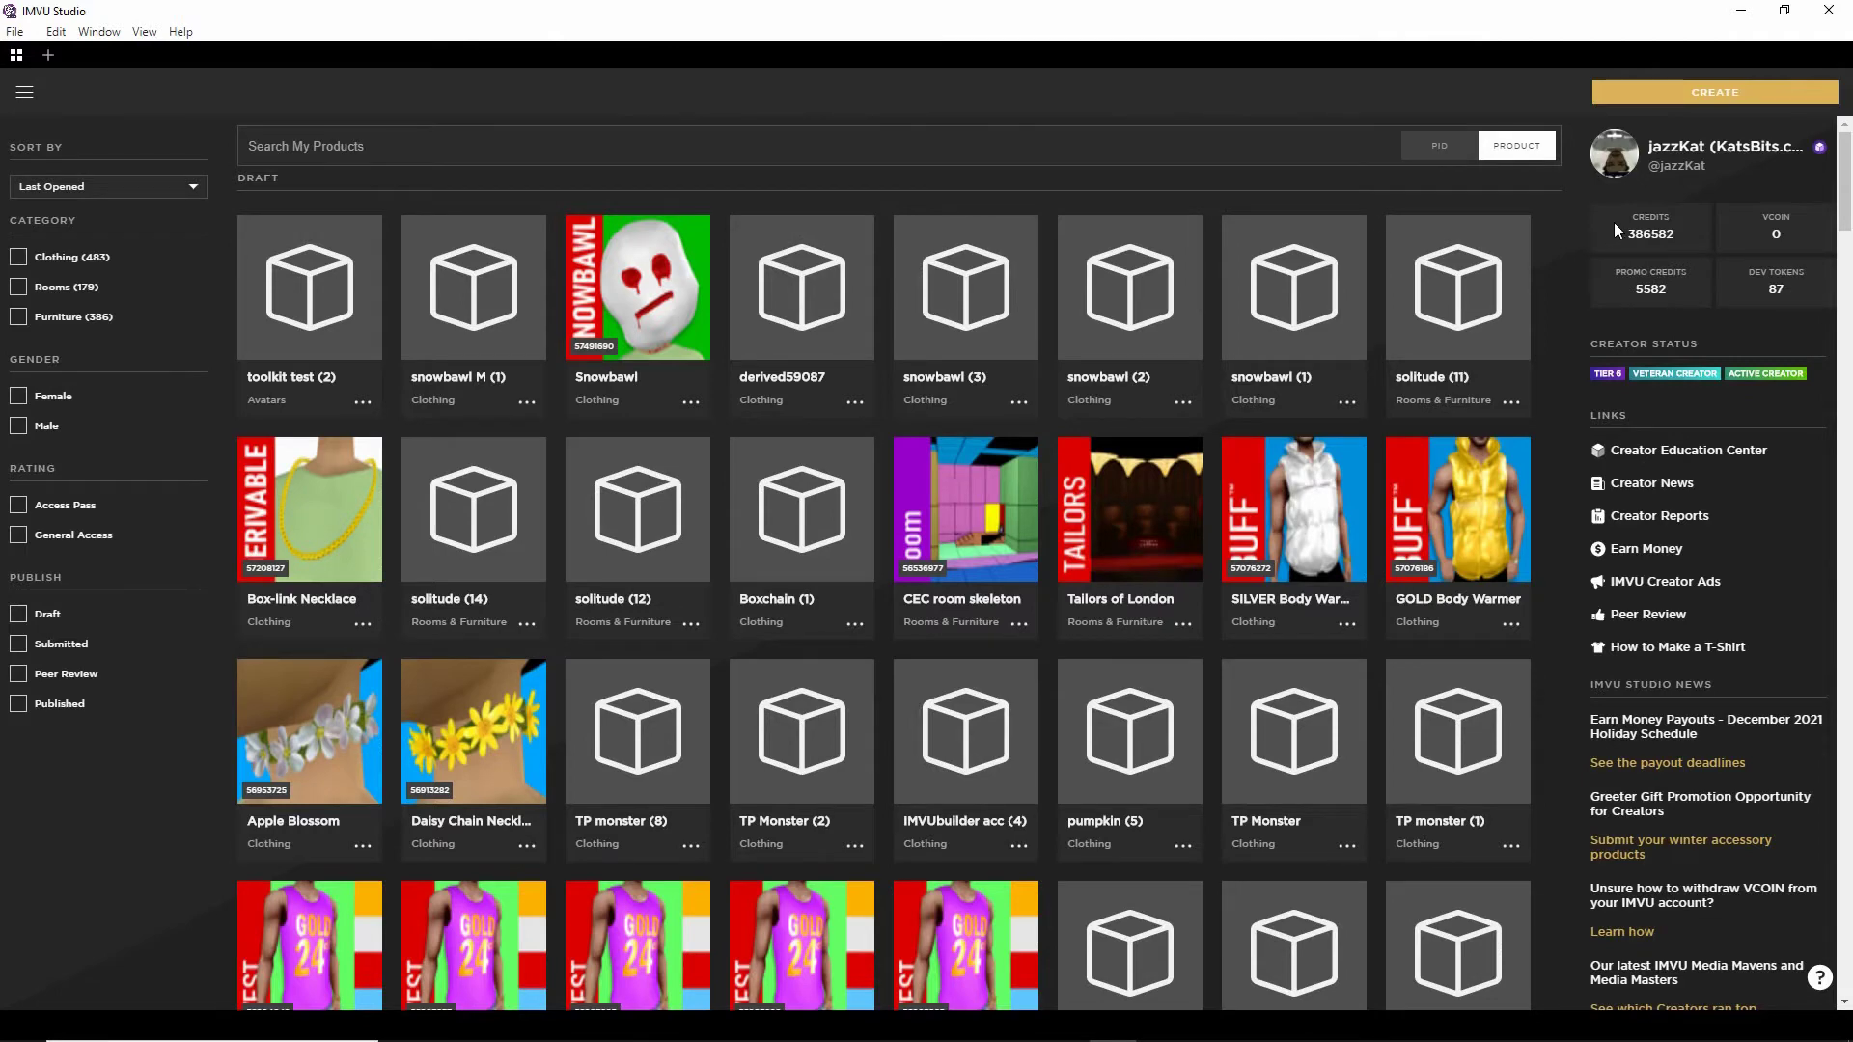
Switch to IMVU Studio and derive a new product from Empty Male Accessory in the men's accessories category.
drag(1708, 73, 1796, 91)
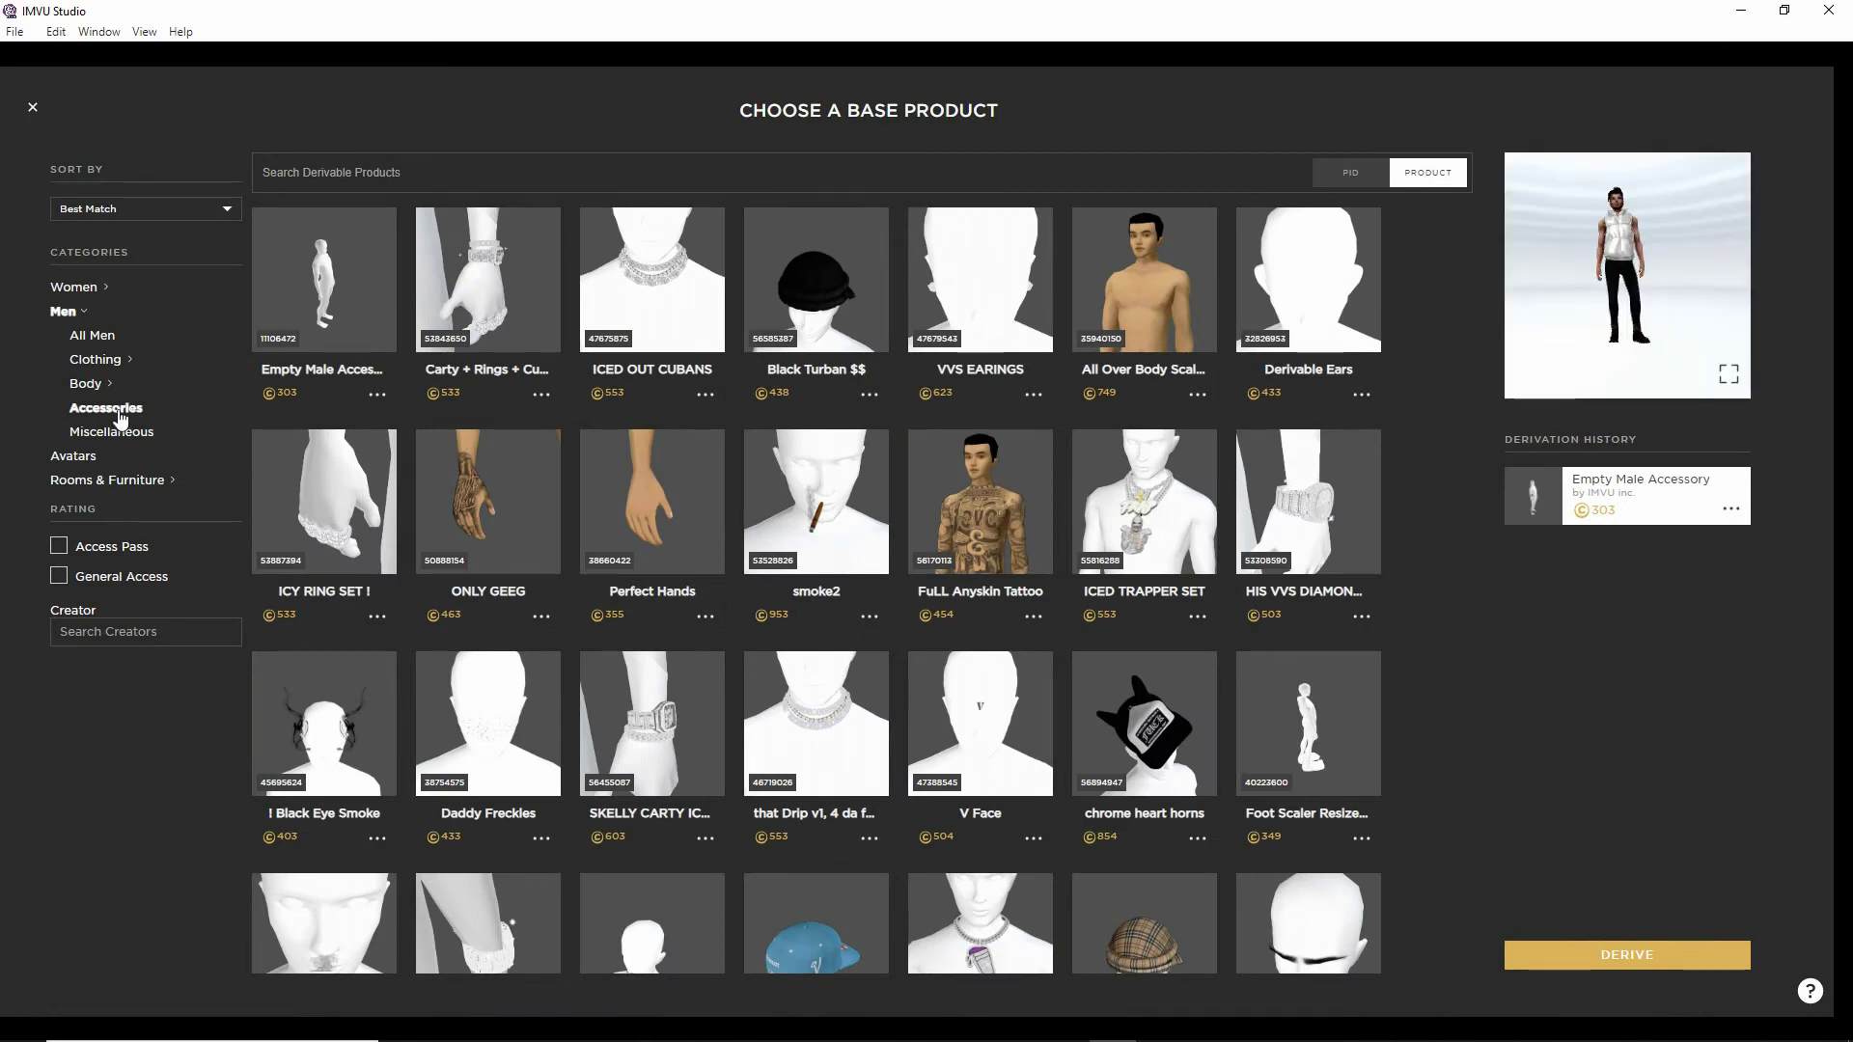
click(77, 287)
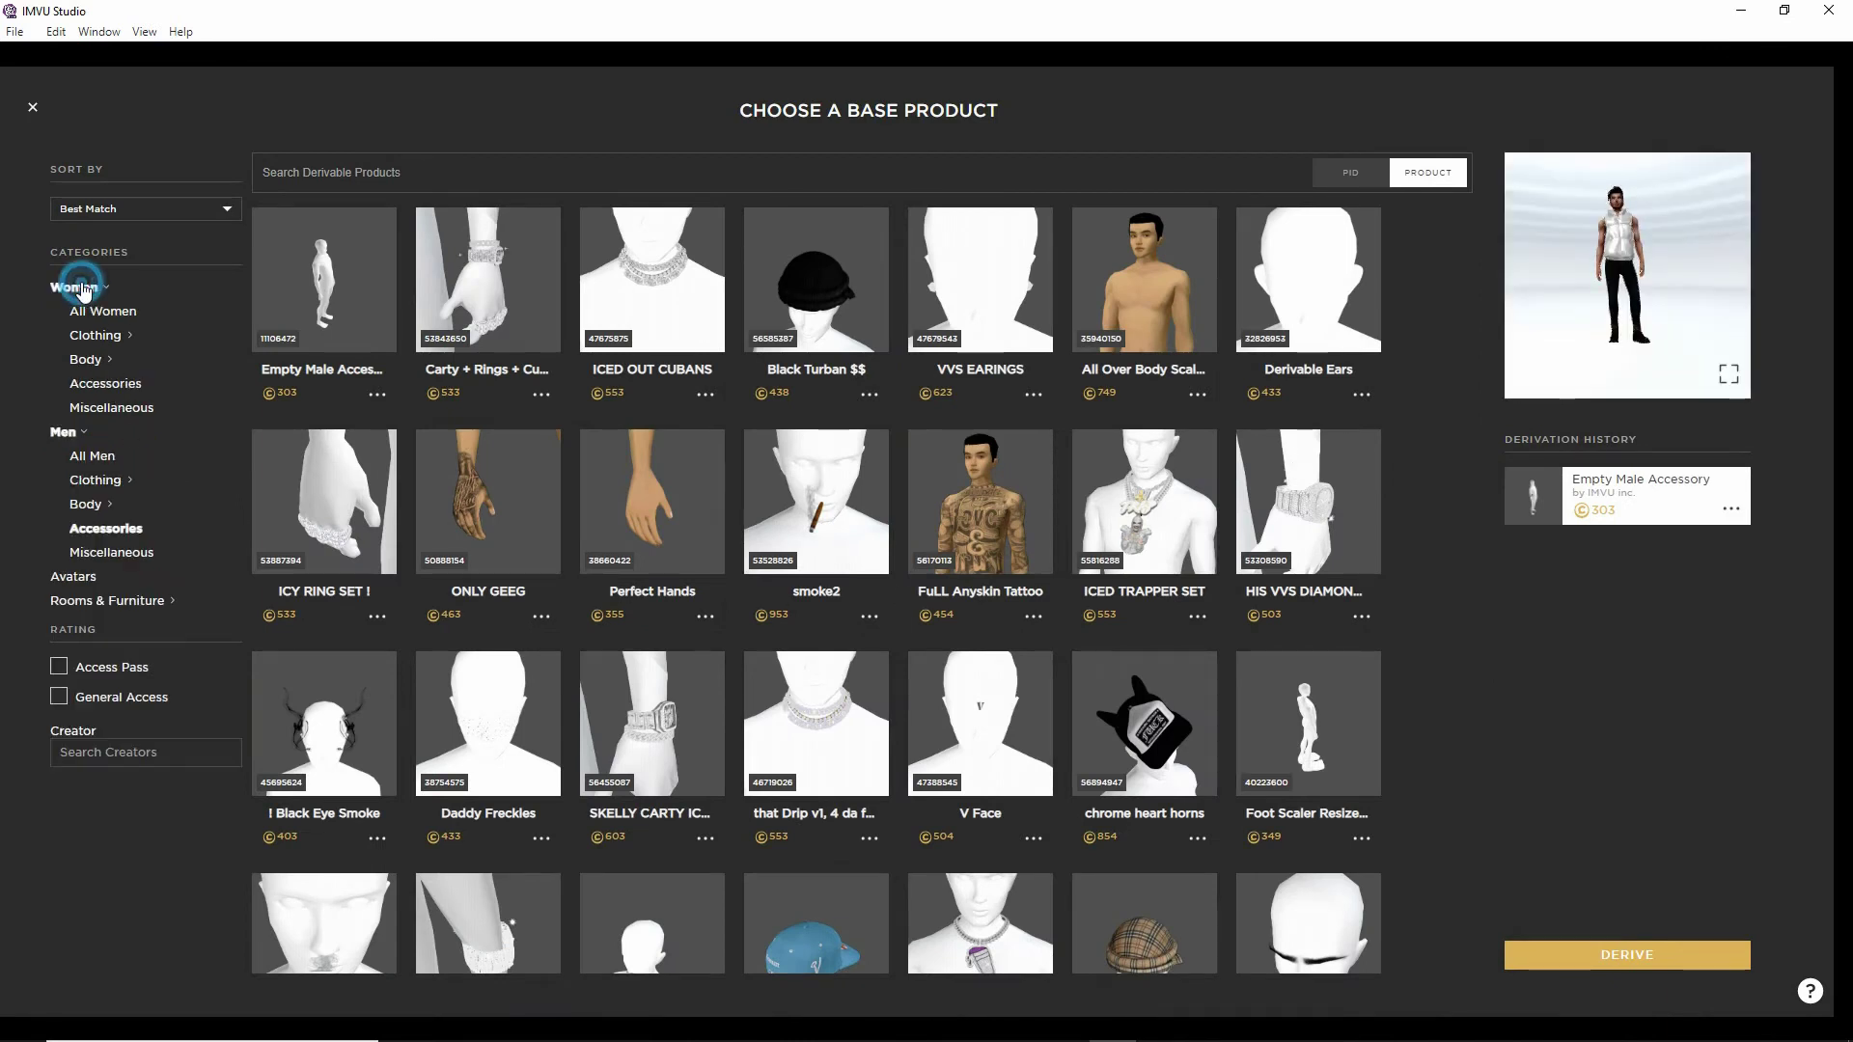
click(119, 385)
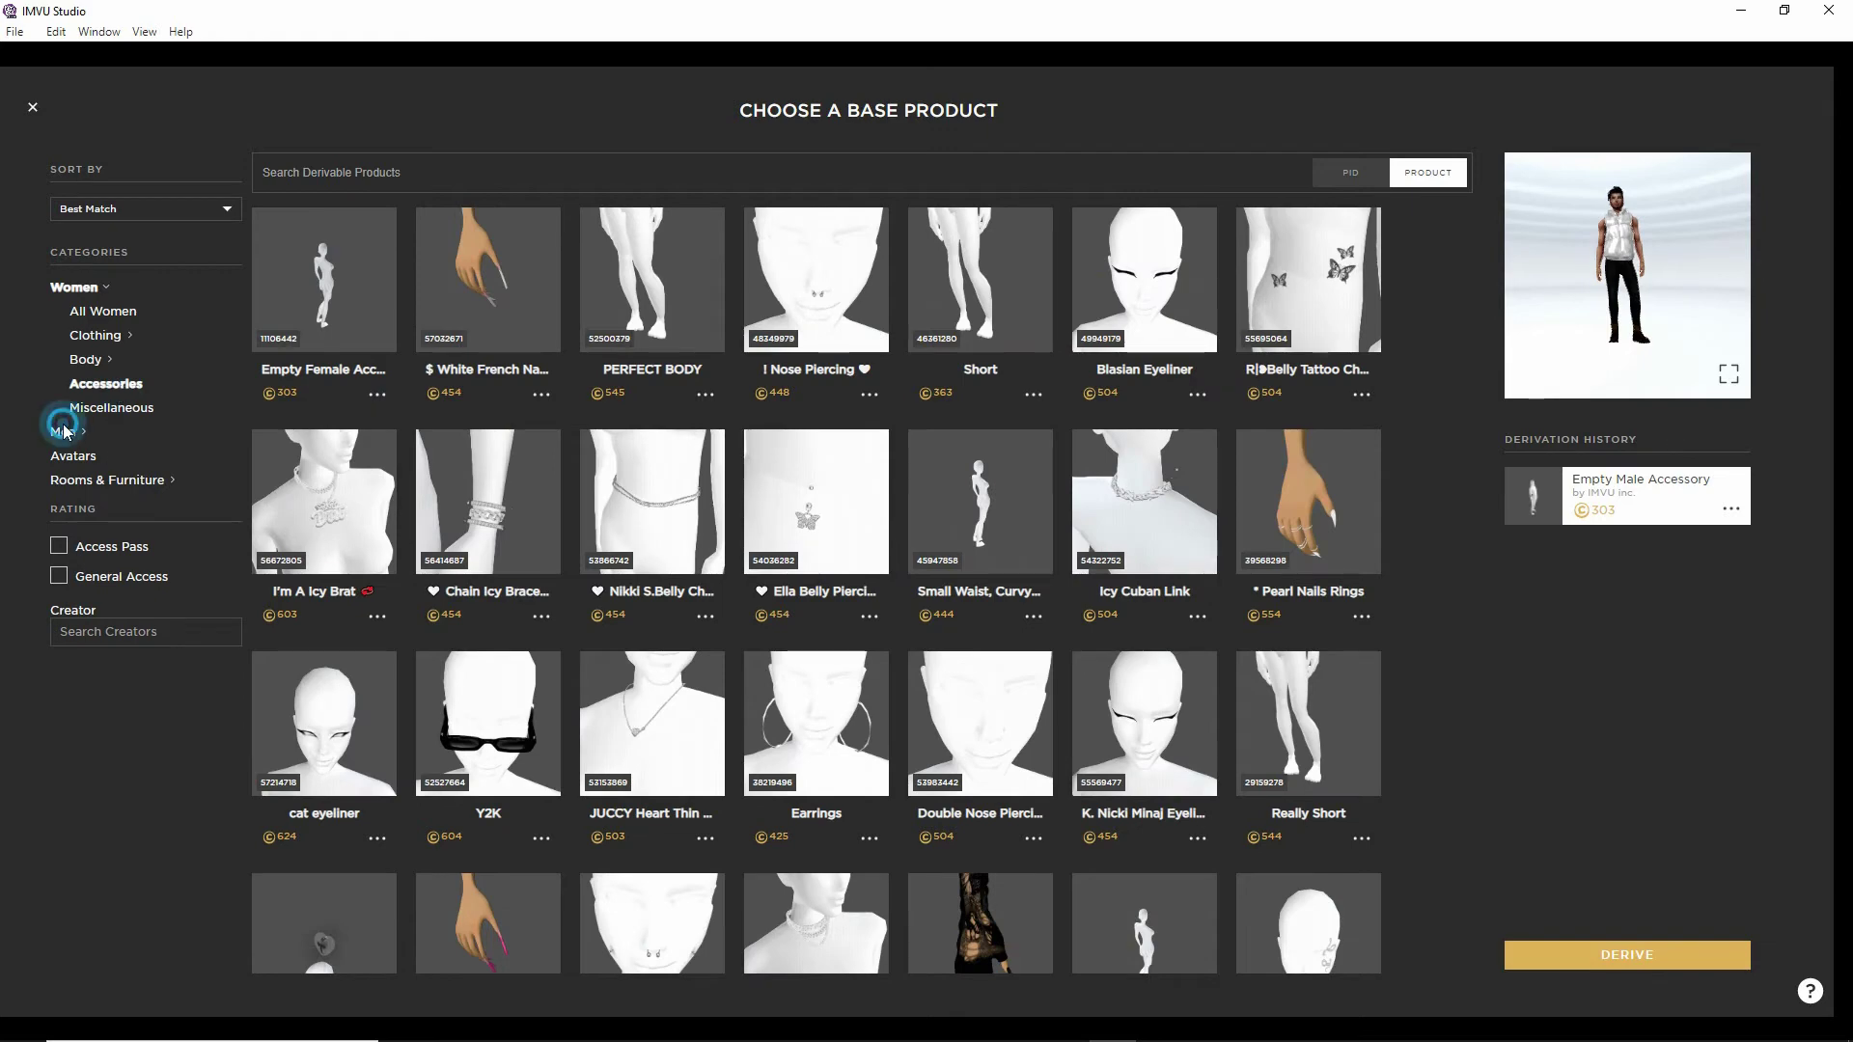
click(63, 431)
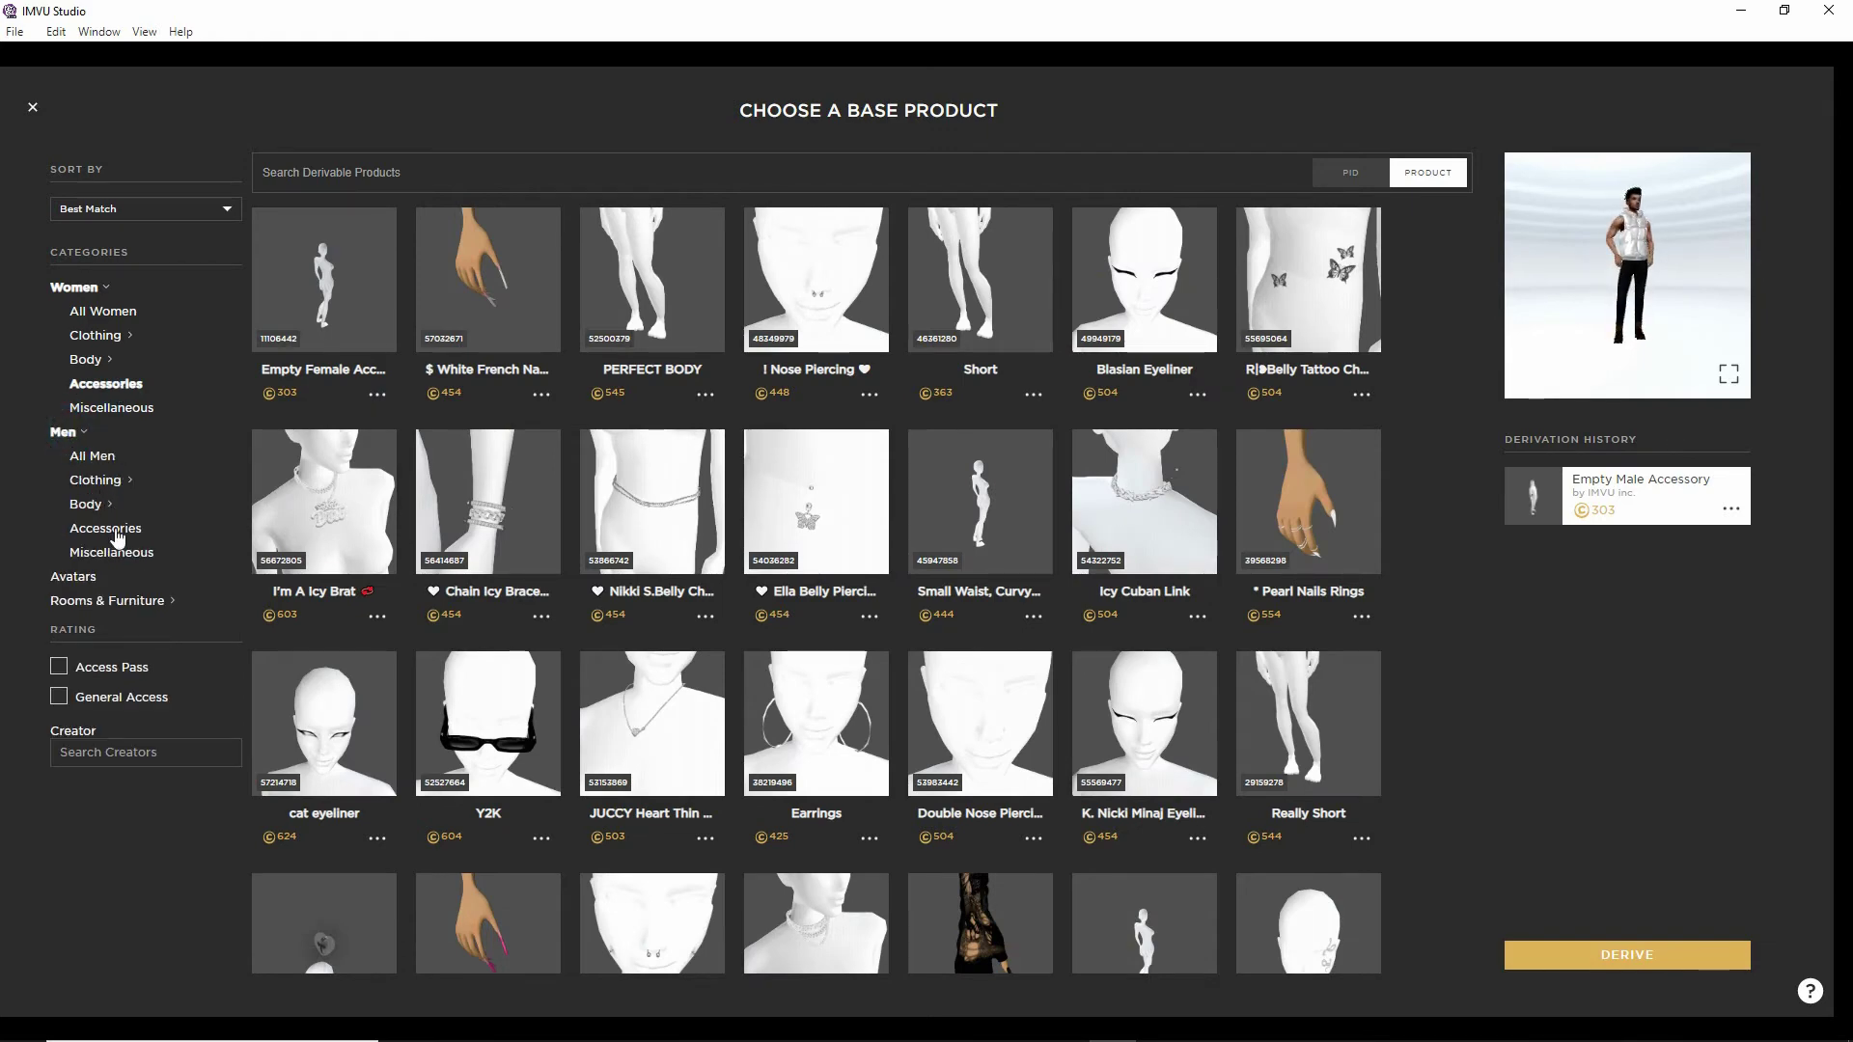
click(117, 532)
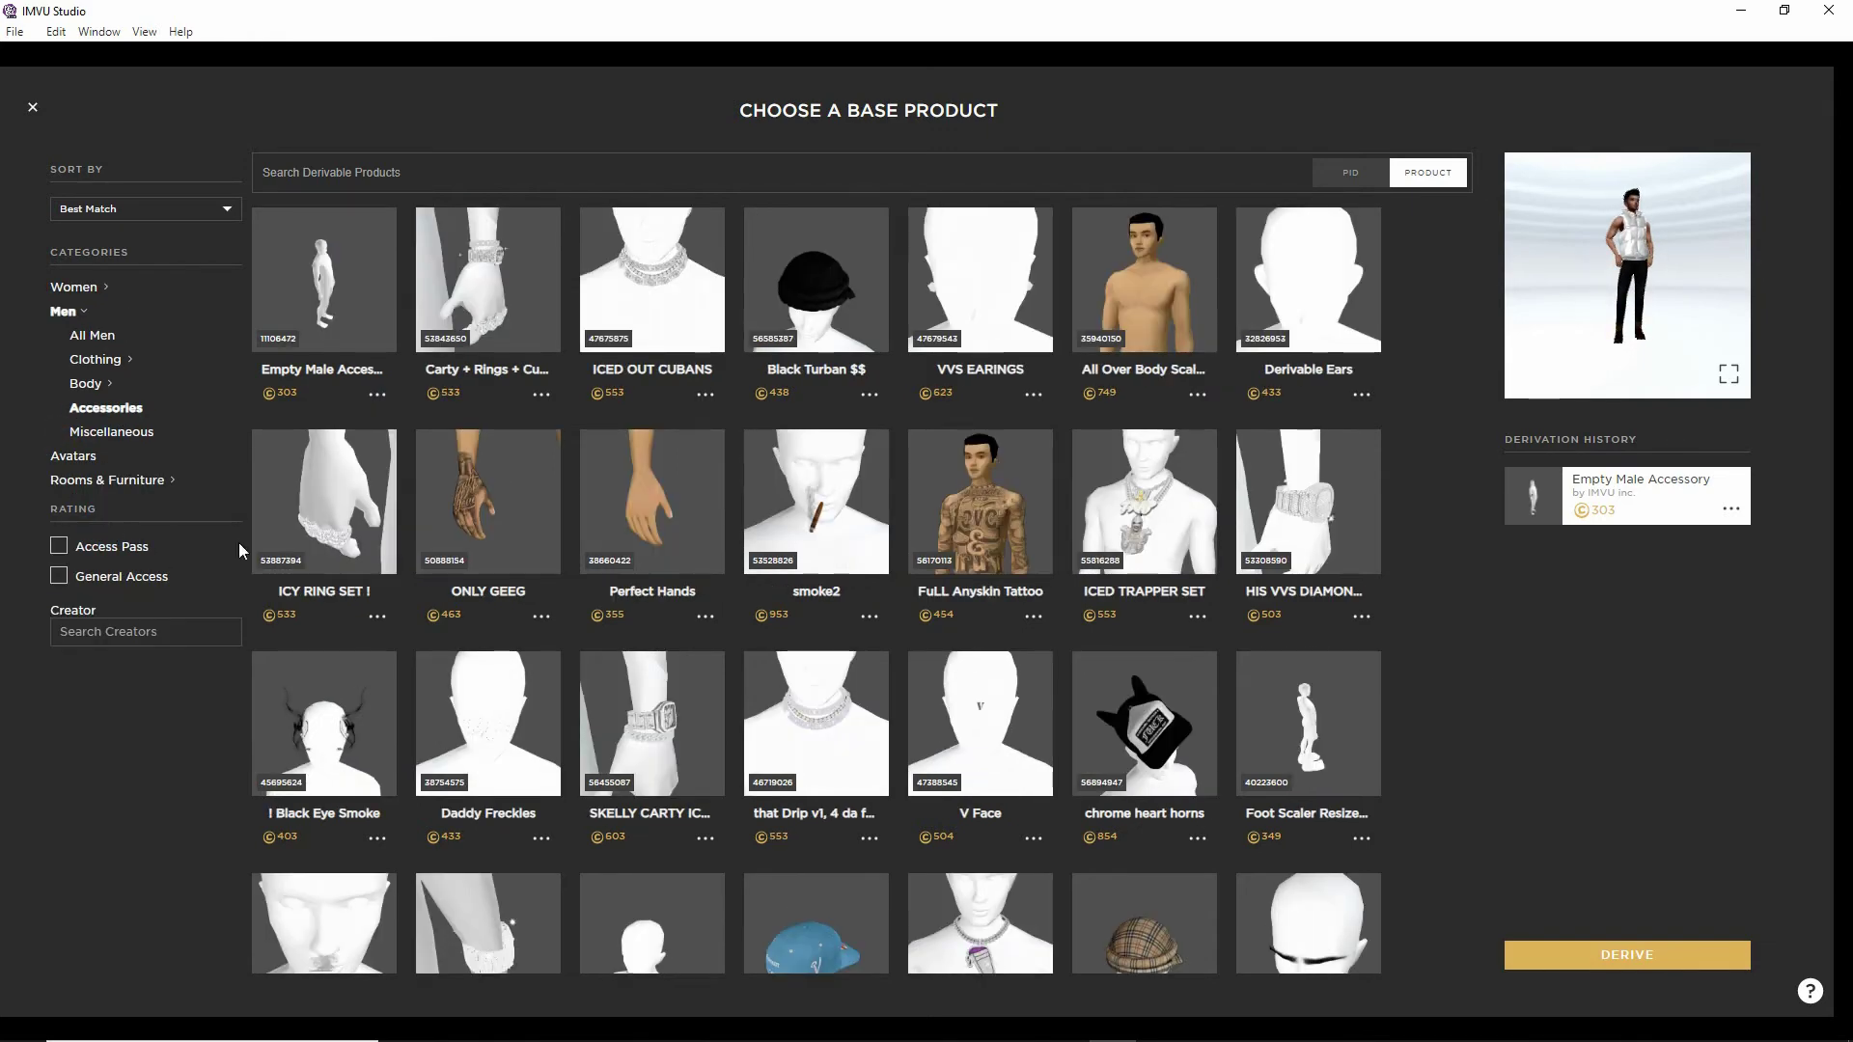
click(328, 271)
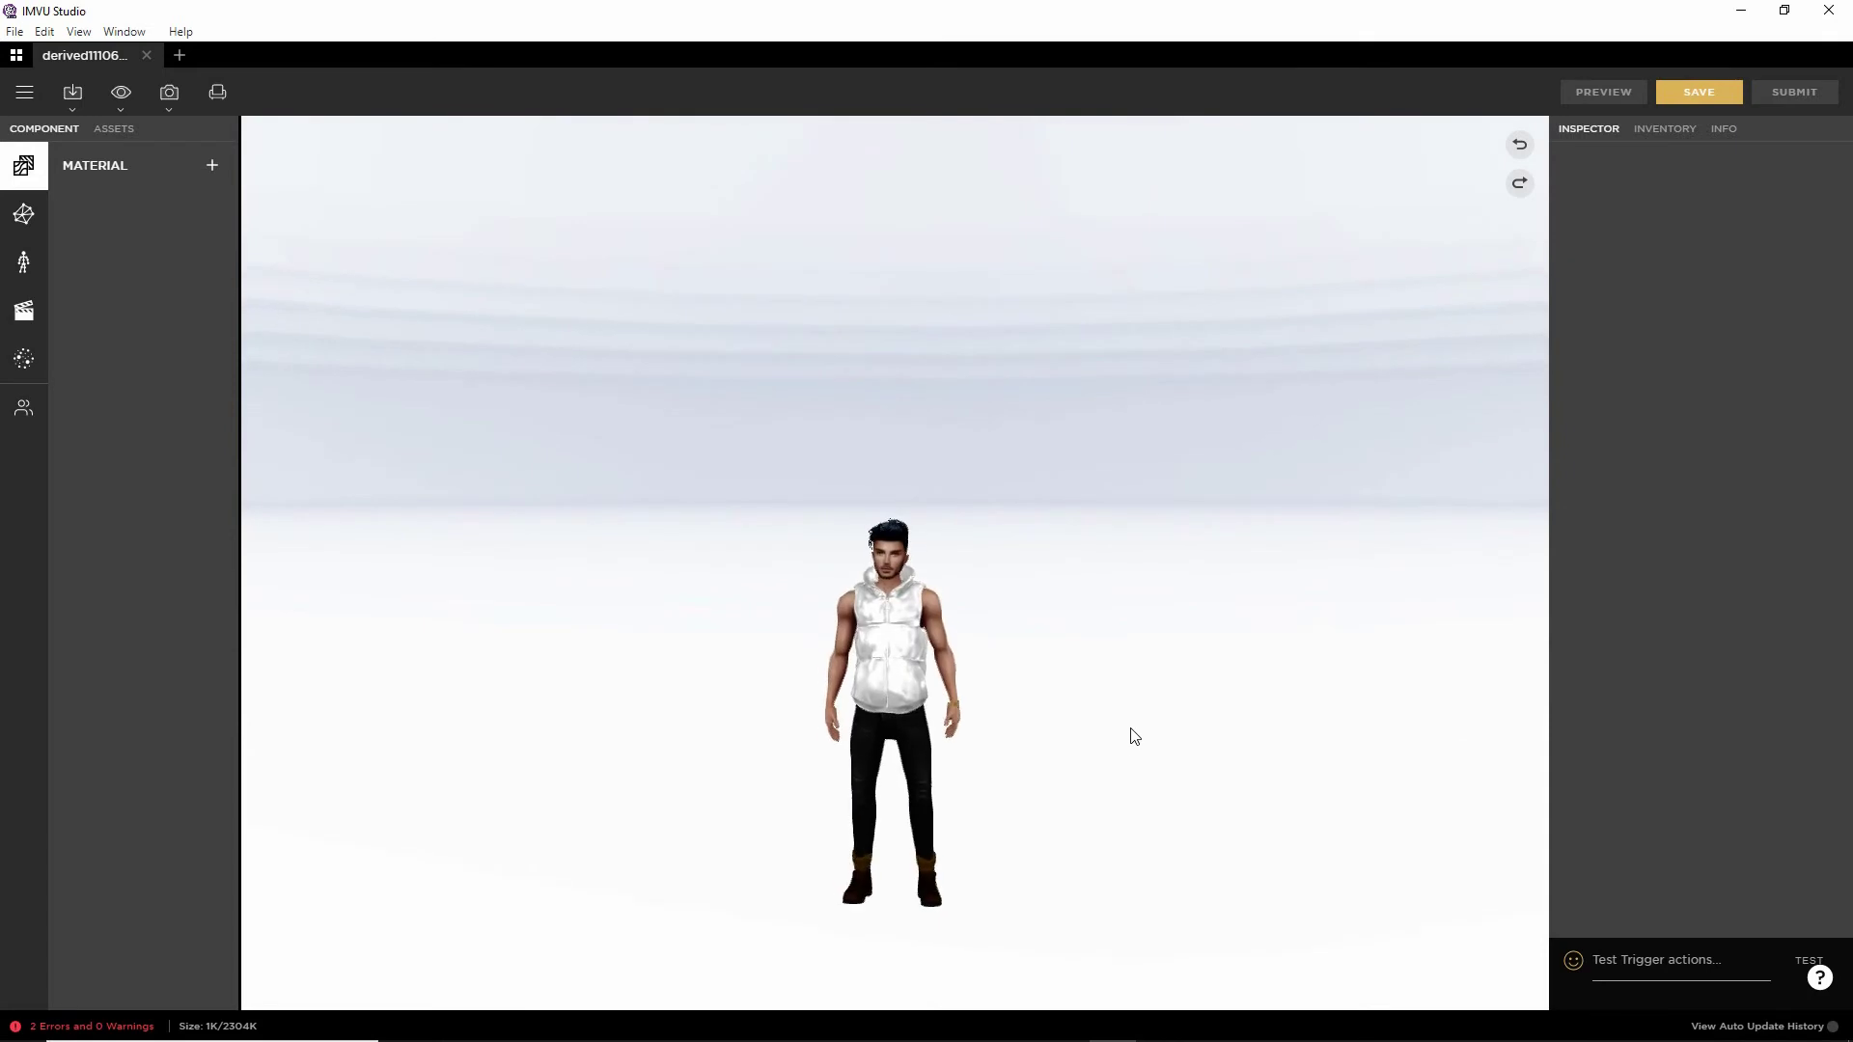
Start an FBX import and load toolkit bracelet.fbx from the Blender 2.8 accessories folder.
scroll(1024, 772, up, 8)
right_drag(914, 814, 915, 578)
mouse_move(913, 577)
mouse_down()
mouse_move(946, 687)
mouse_move(951, 666)
mouse_up()
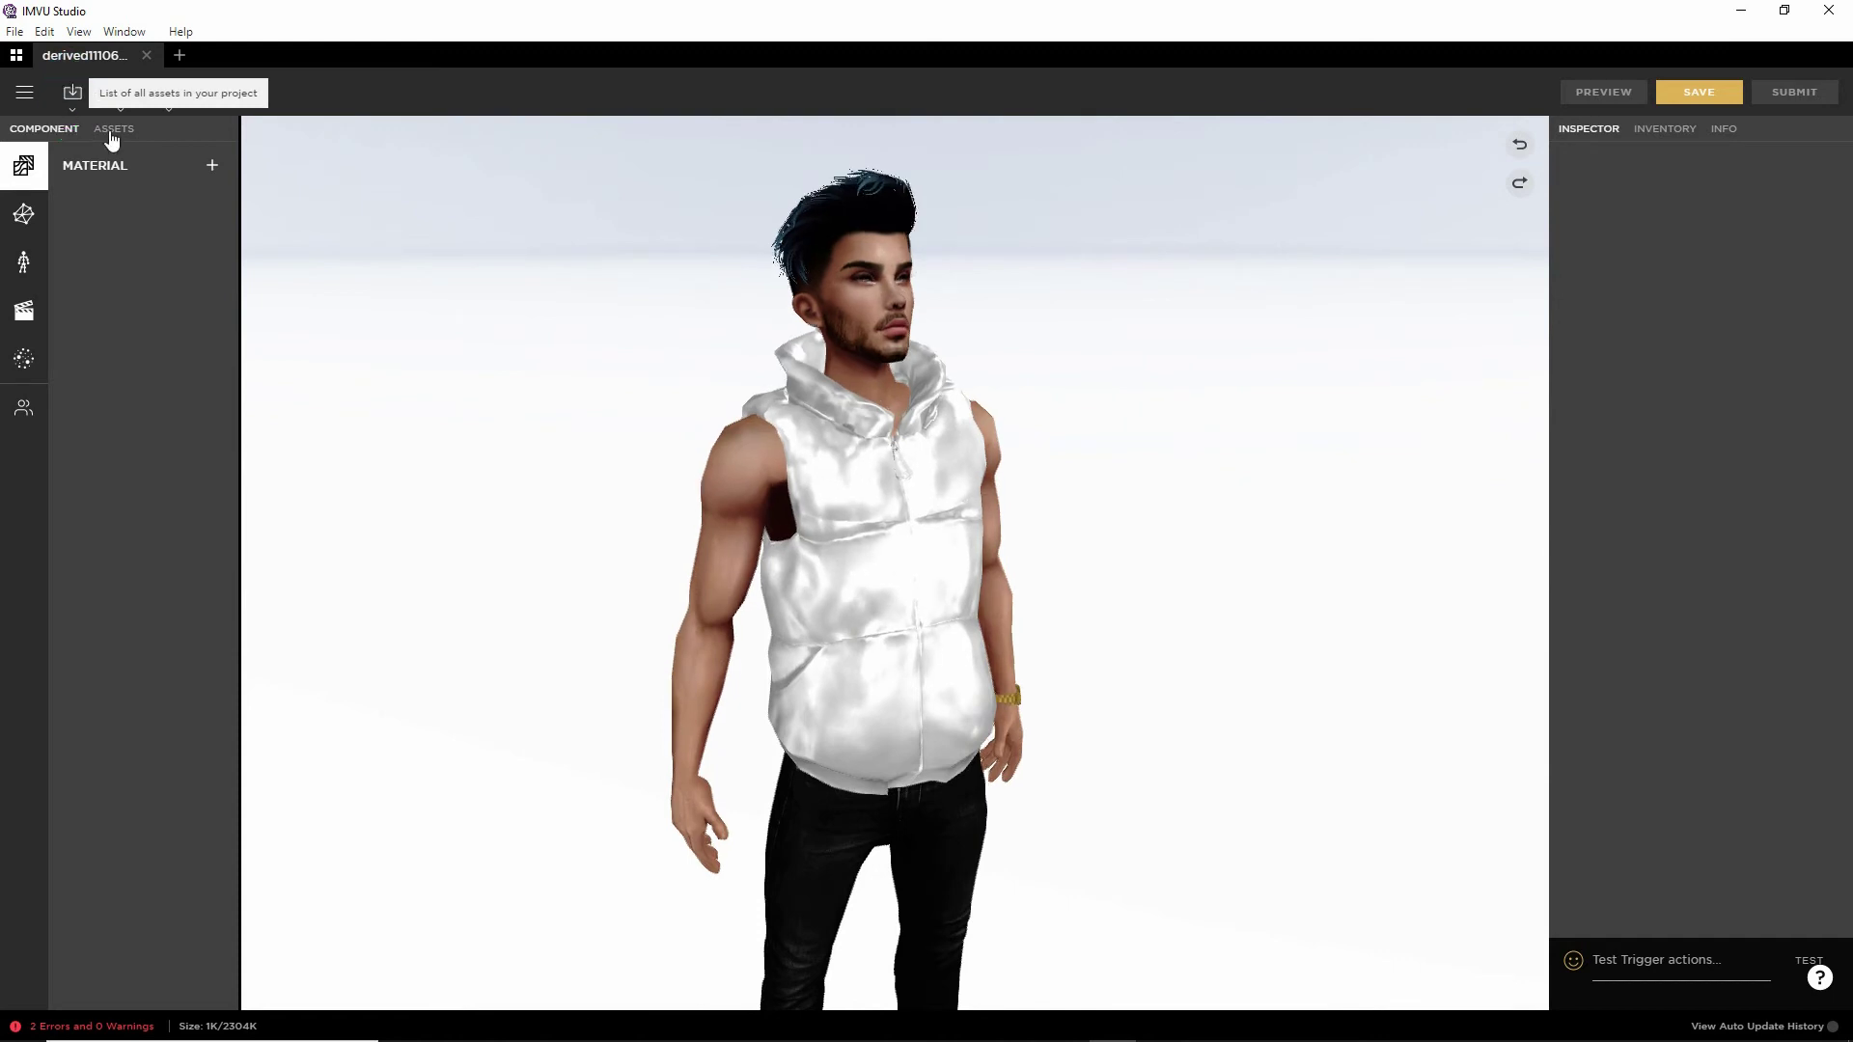
click(72, 92)
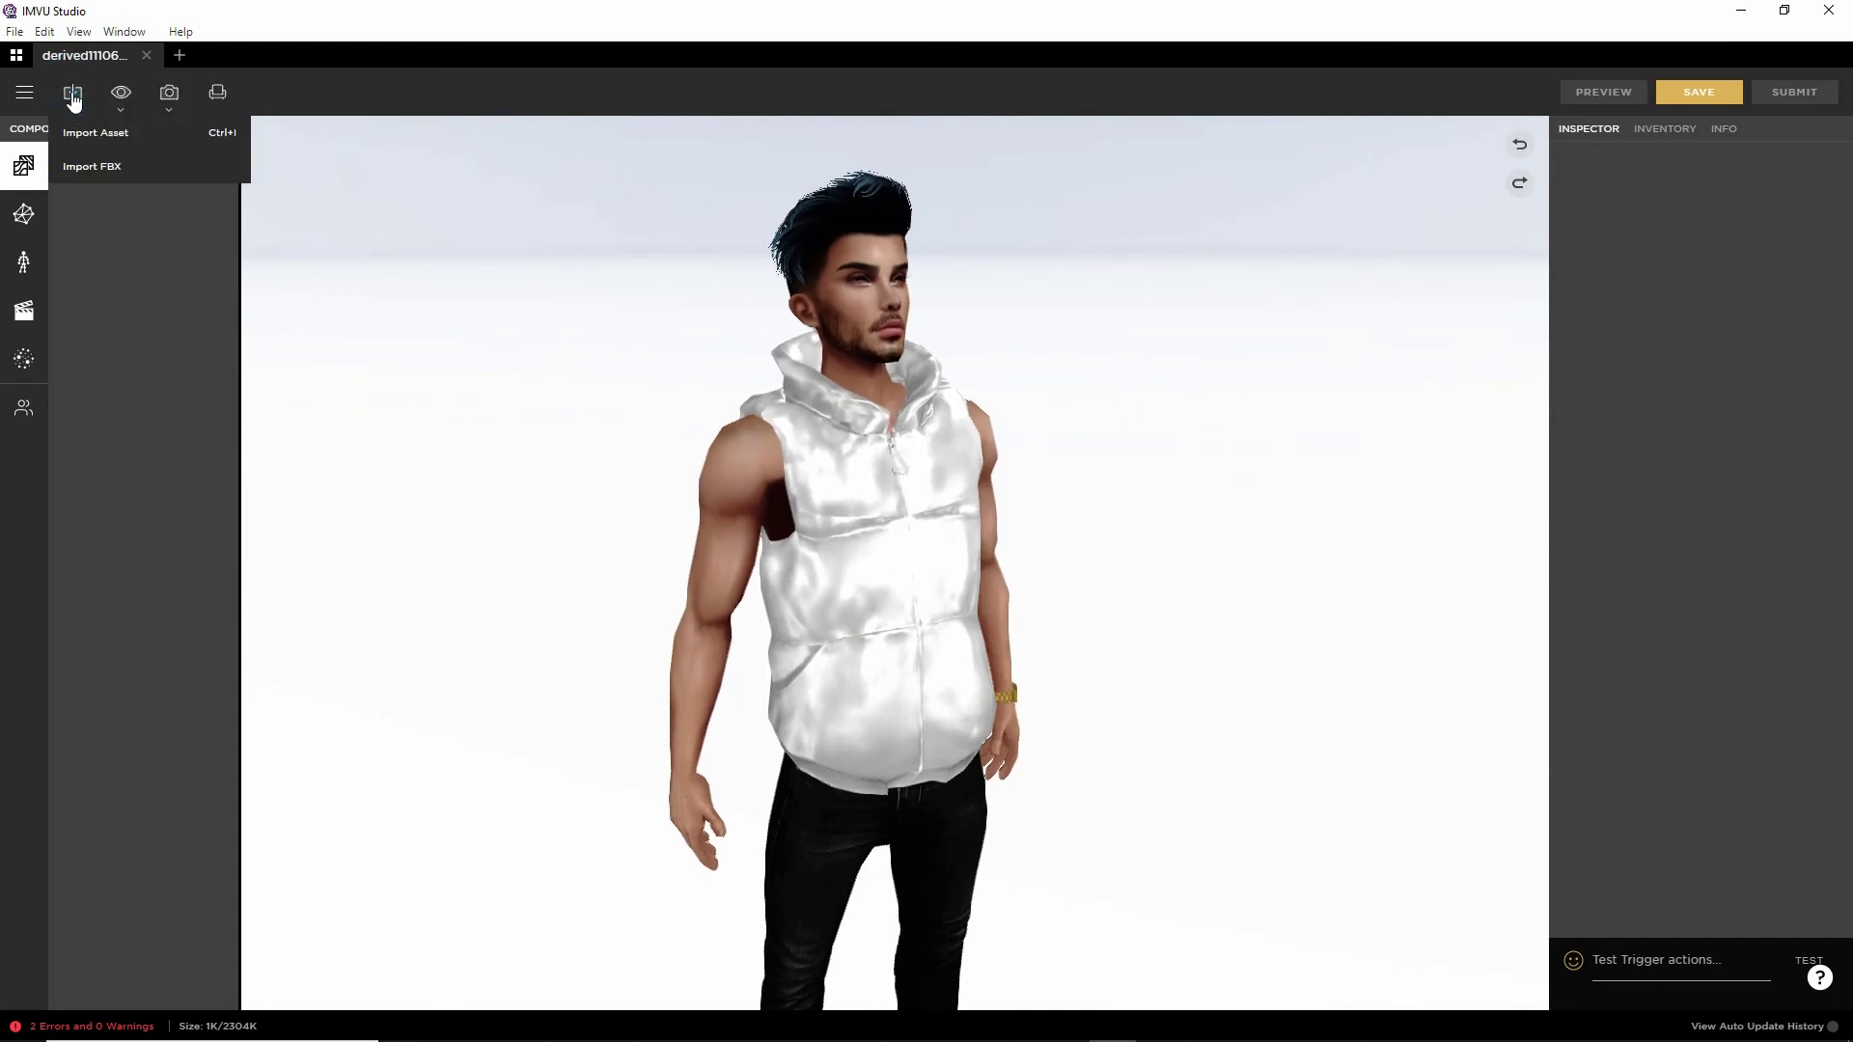
click(86, 171)
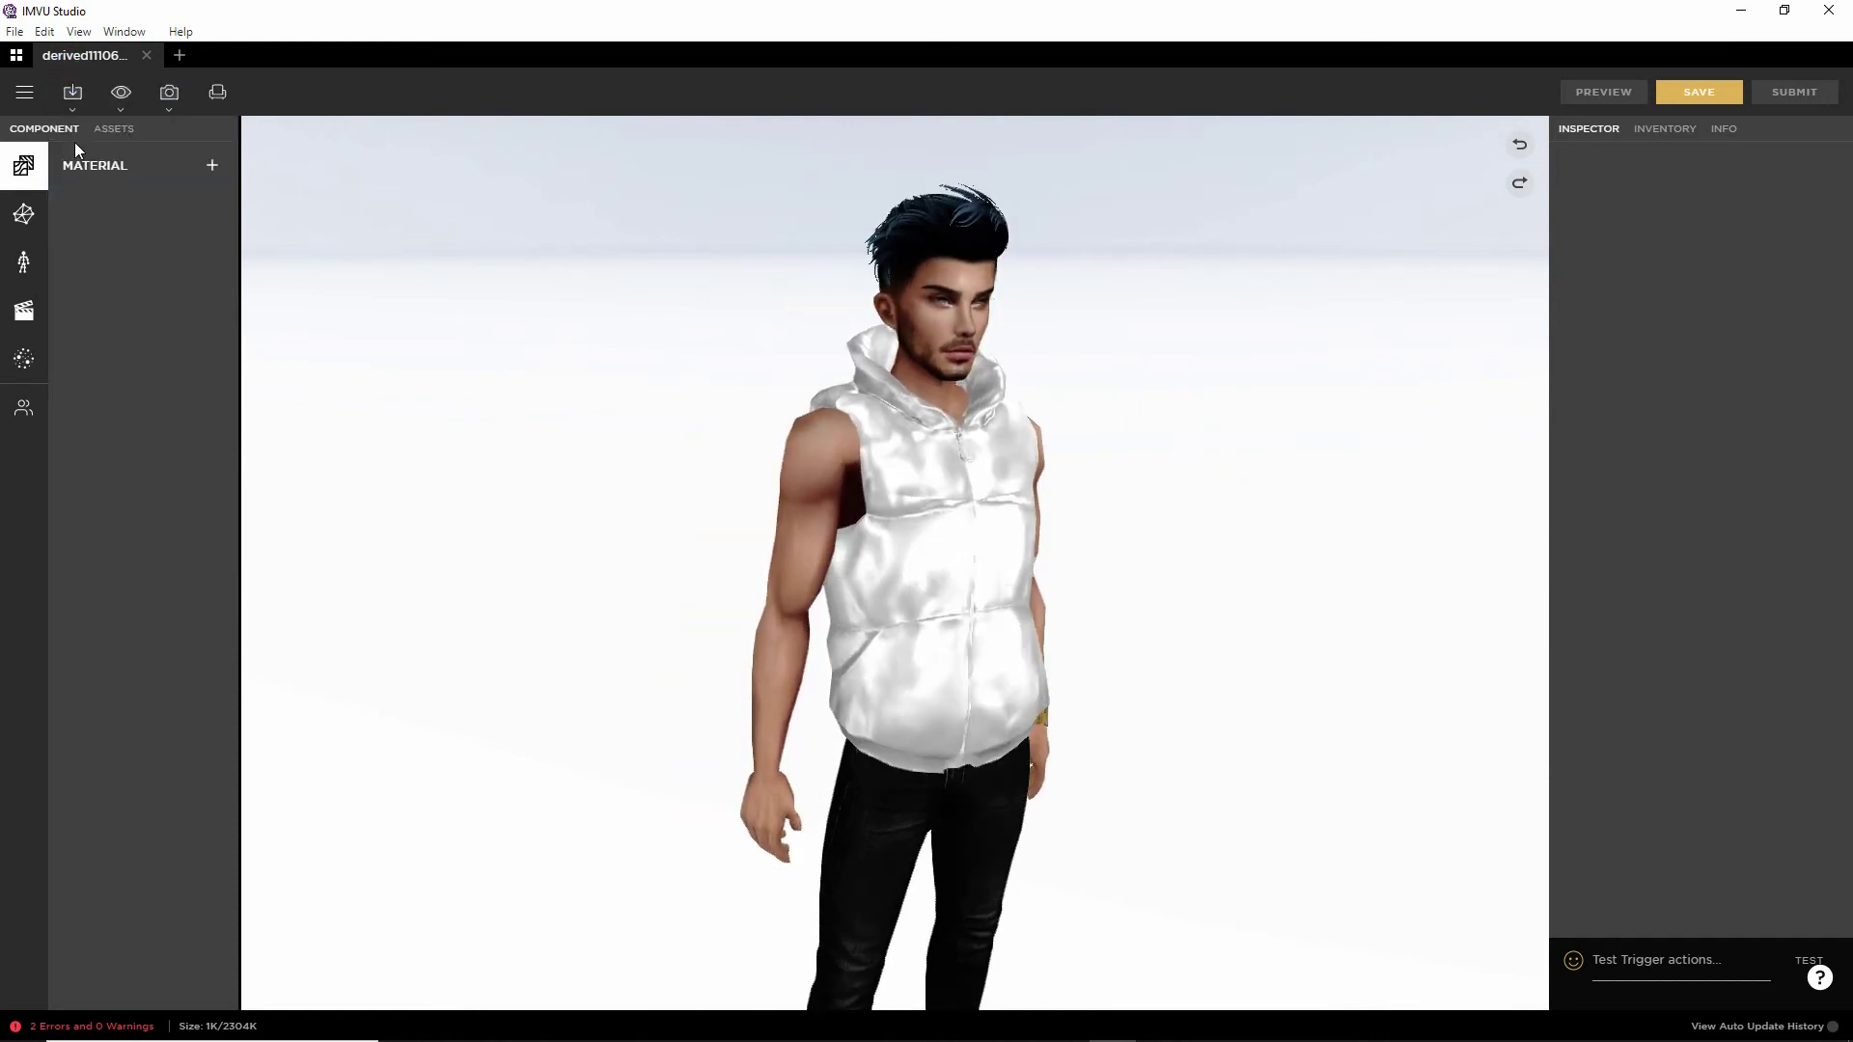
click(73, 92)
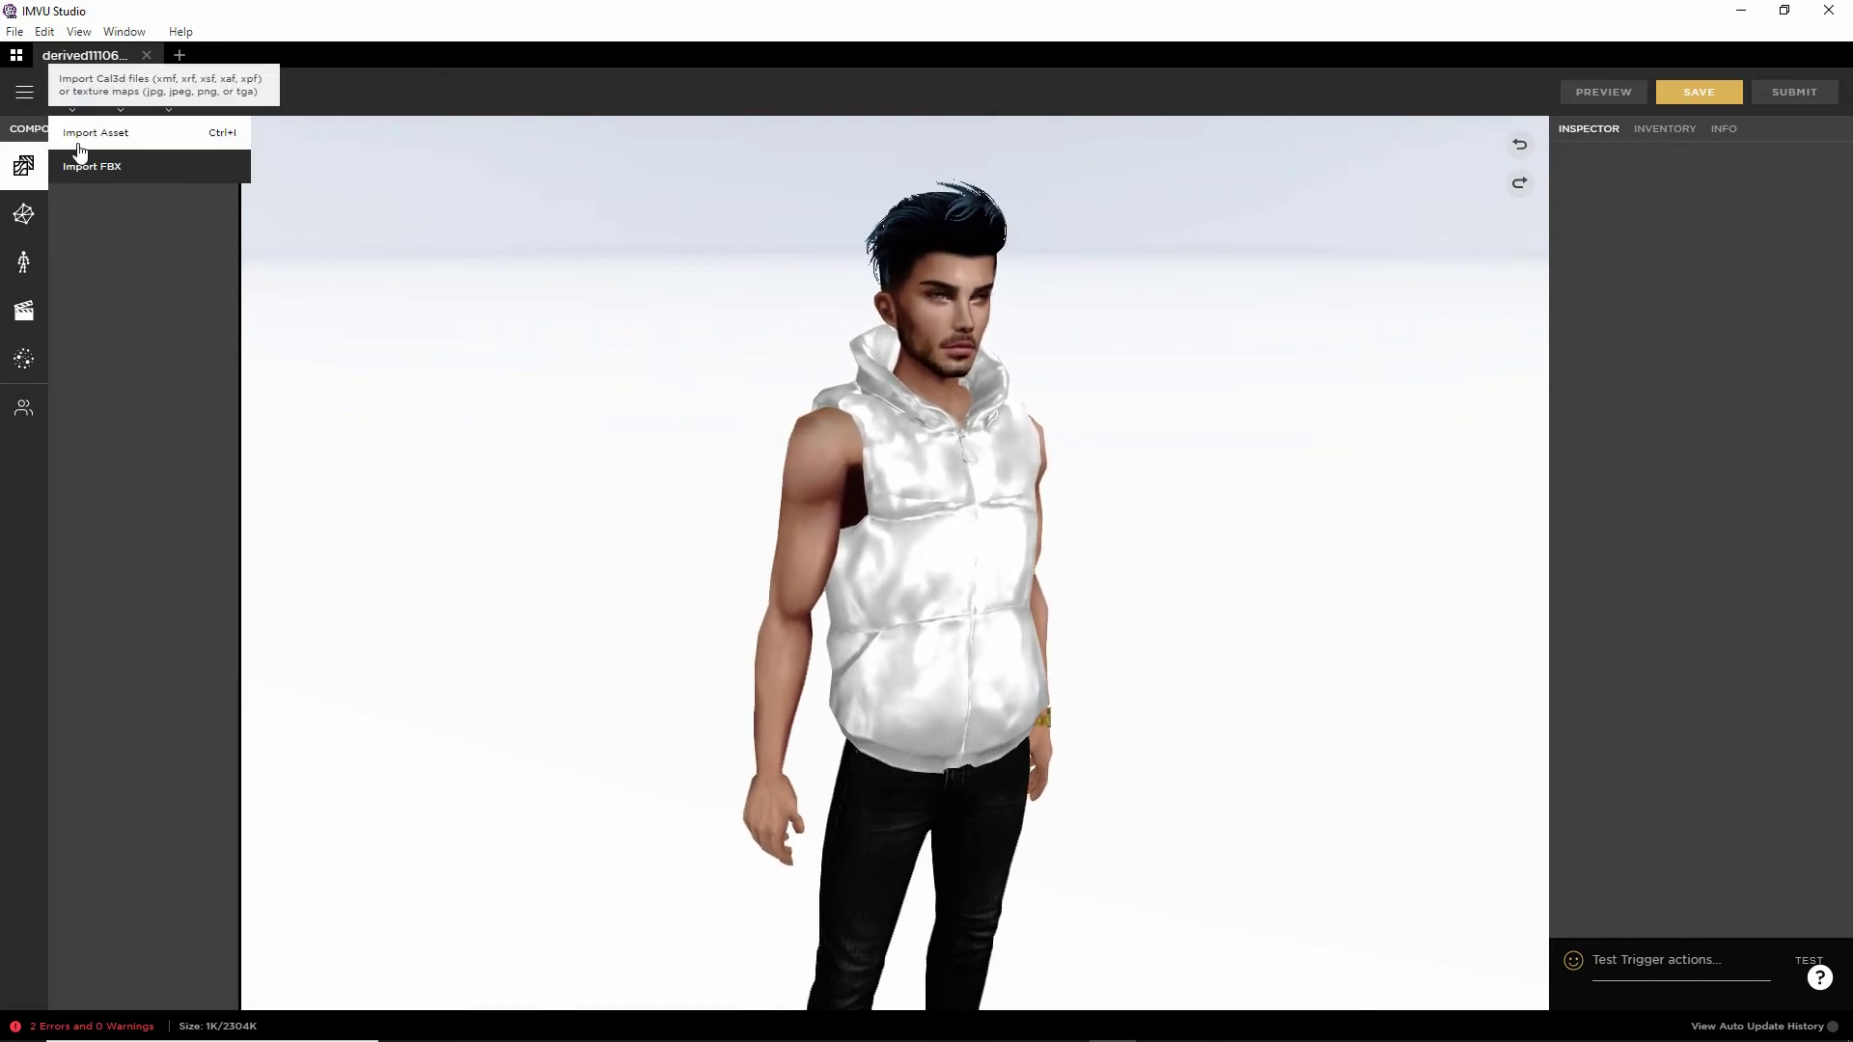
click(85, 166)
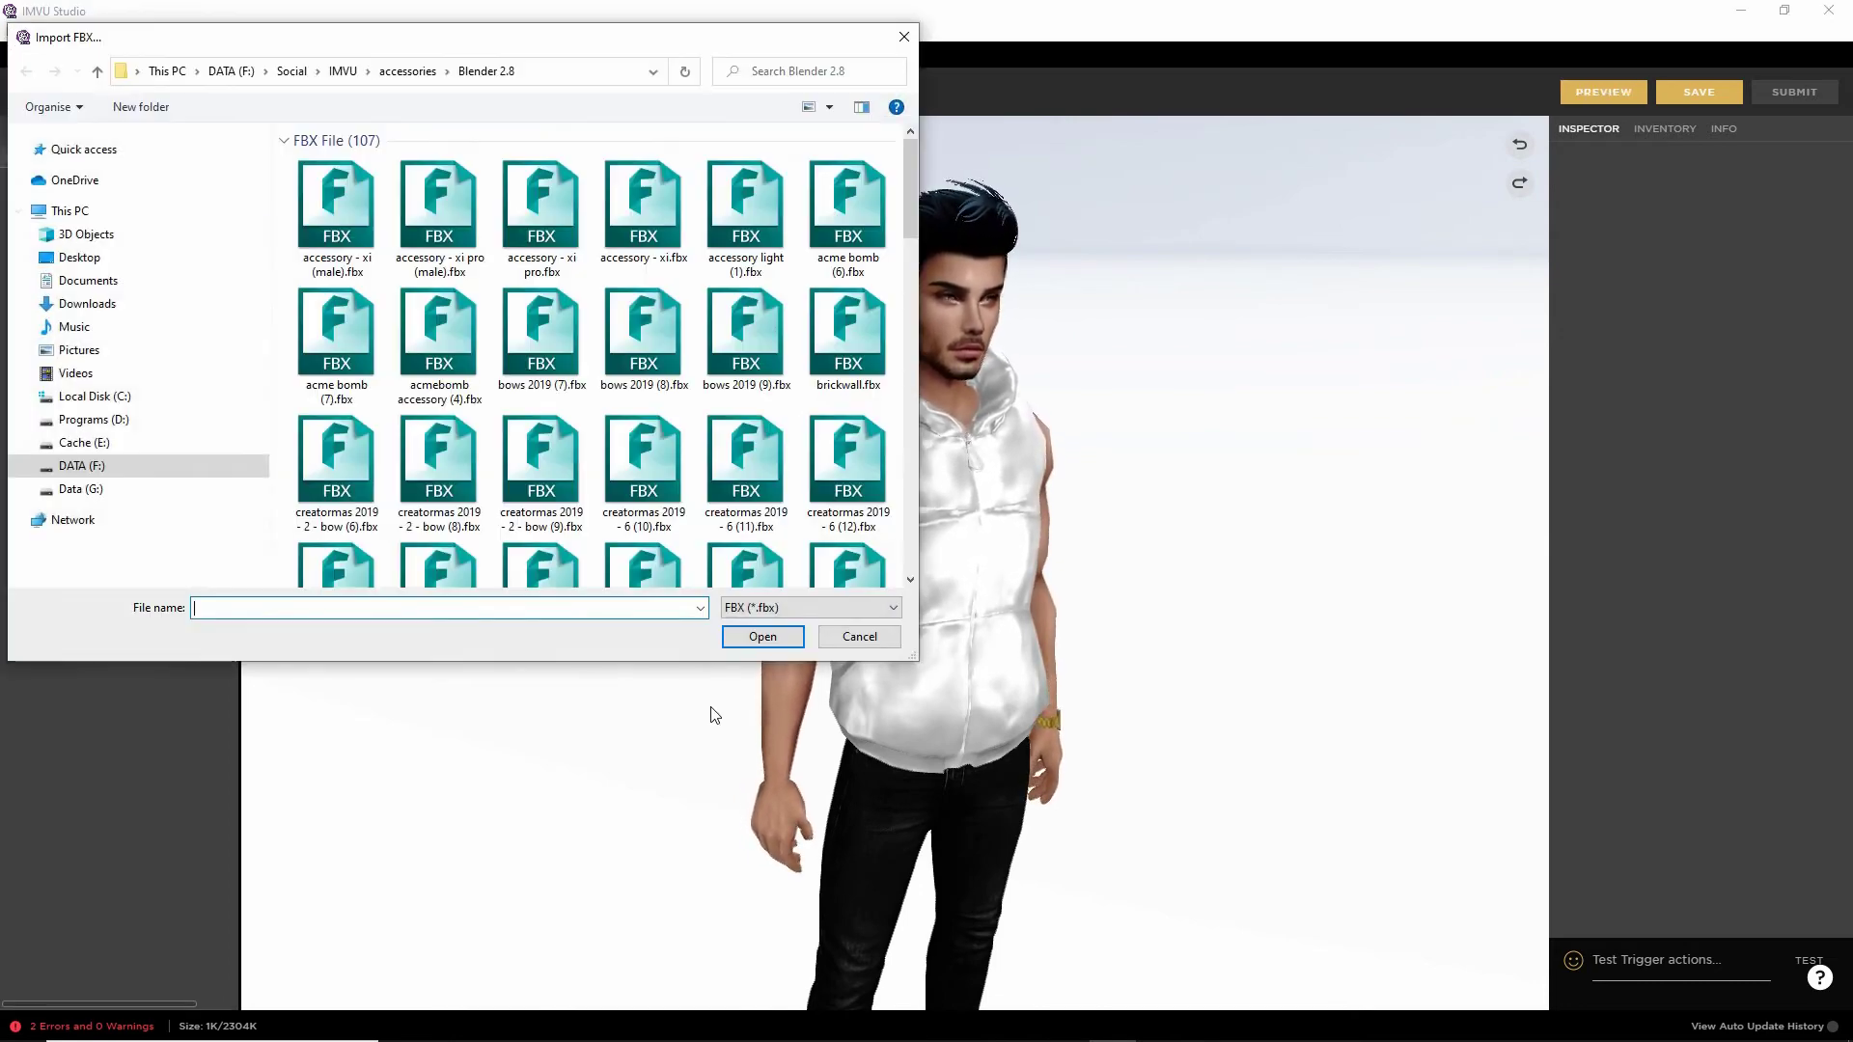
scroll(598, 429, down, 5)
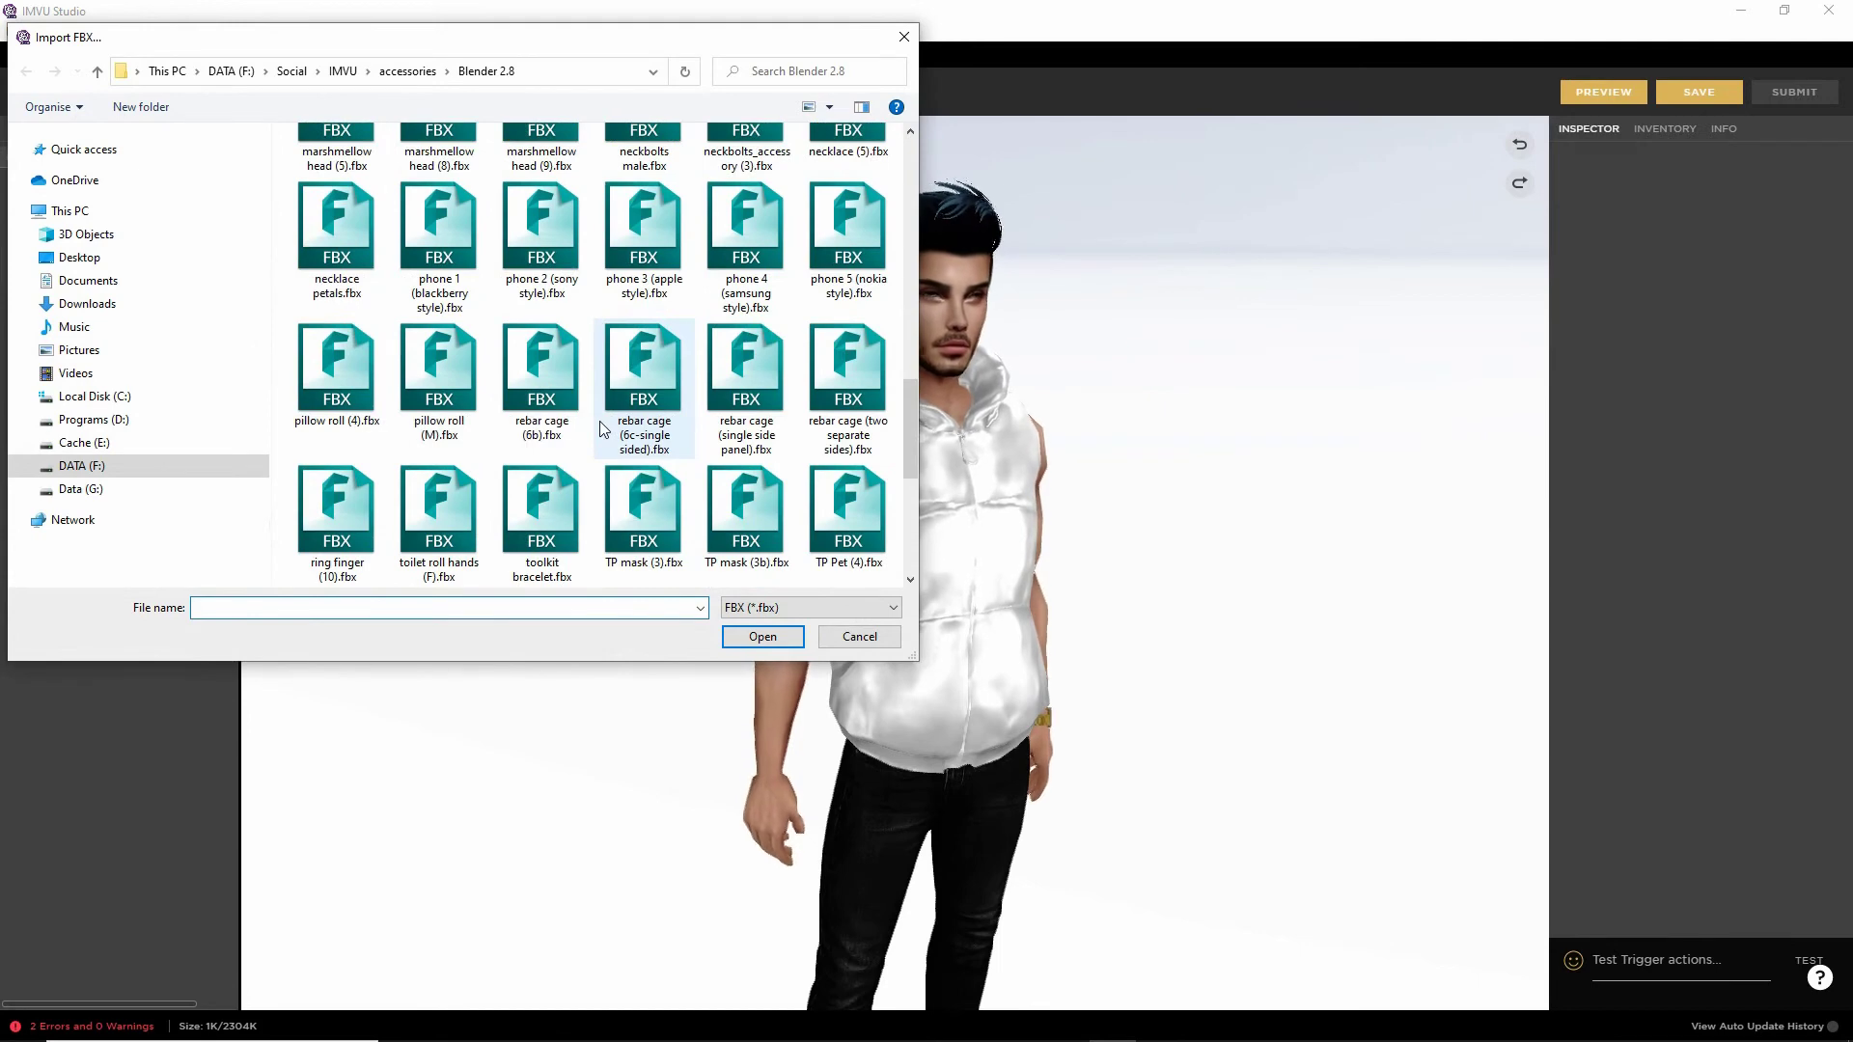
click(542, 494)
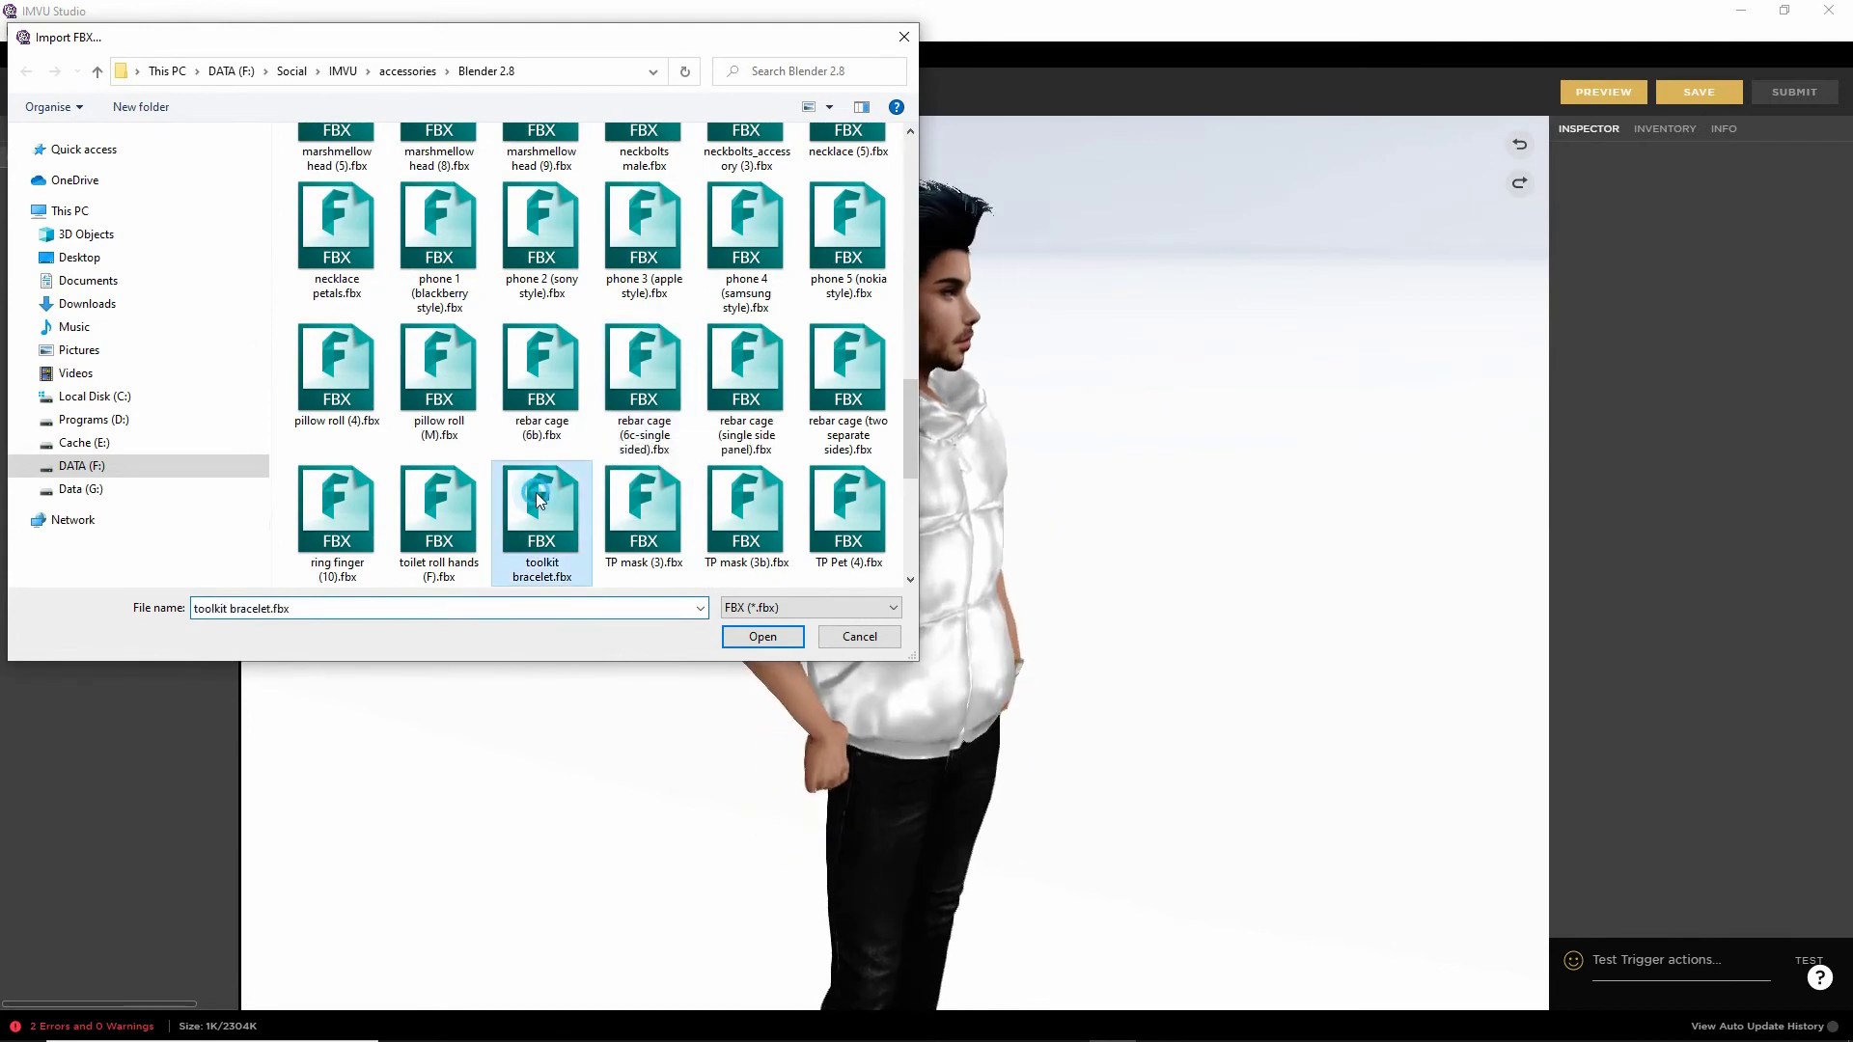
click(764, 636)
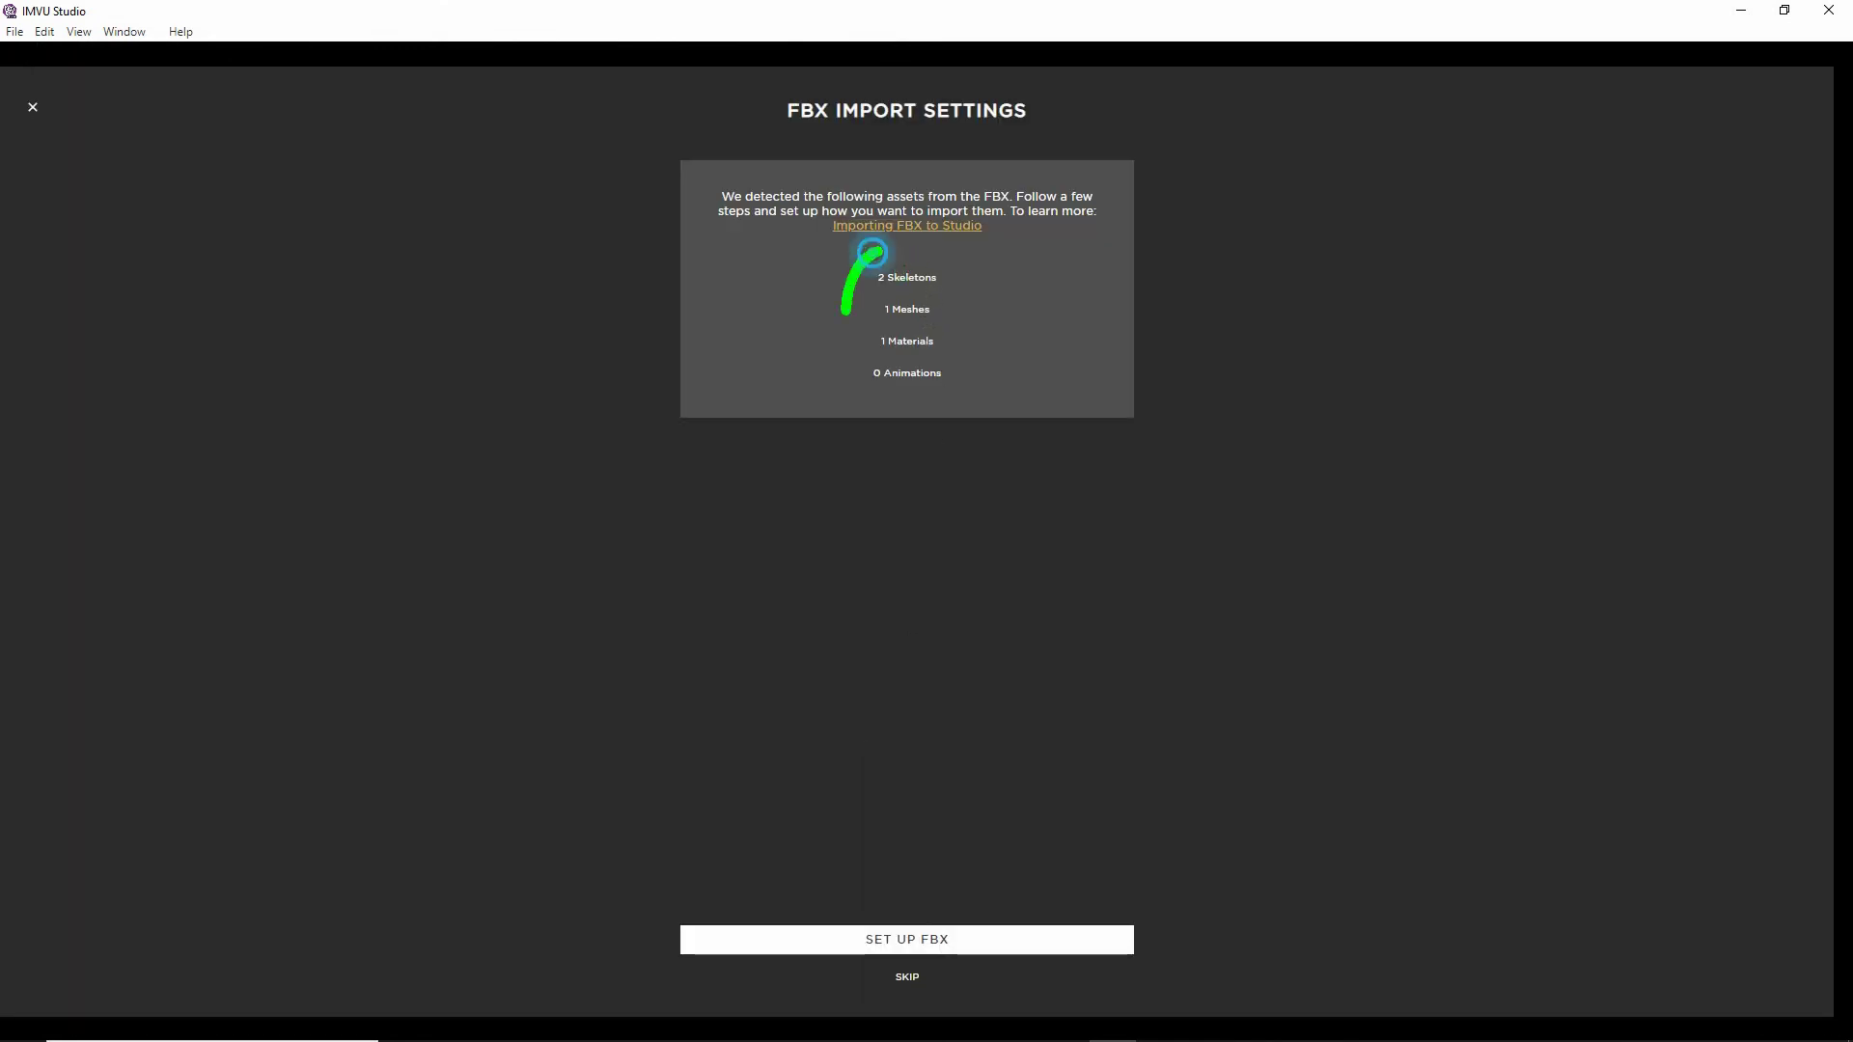
Set up the FBX with the AttachmentRoot skeleton at scale 1.0 and the Cylinder mesh included.
drag(846, 309, 876, 271)
key(Escape)
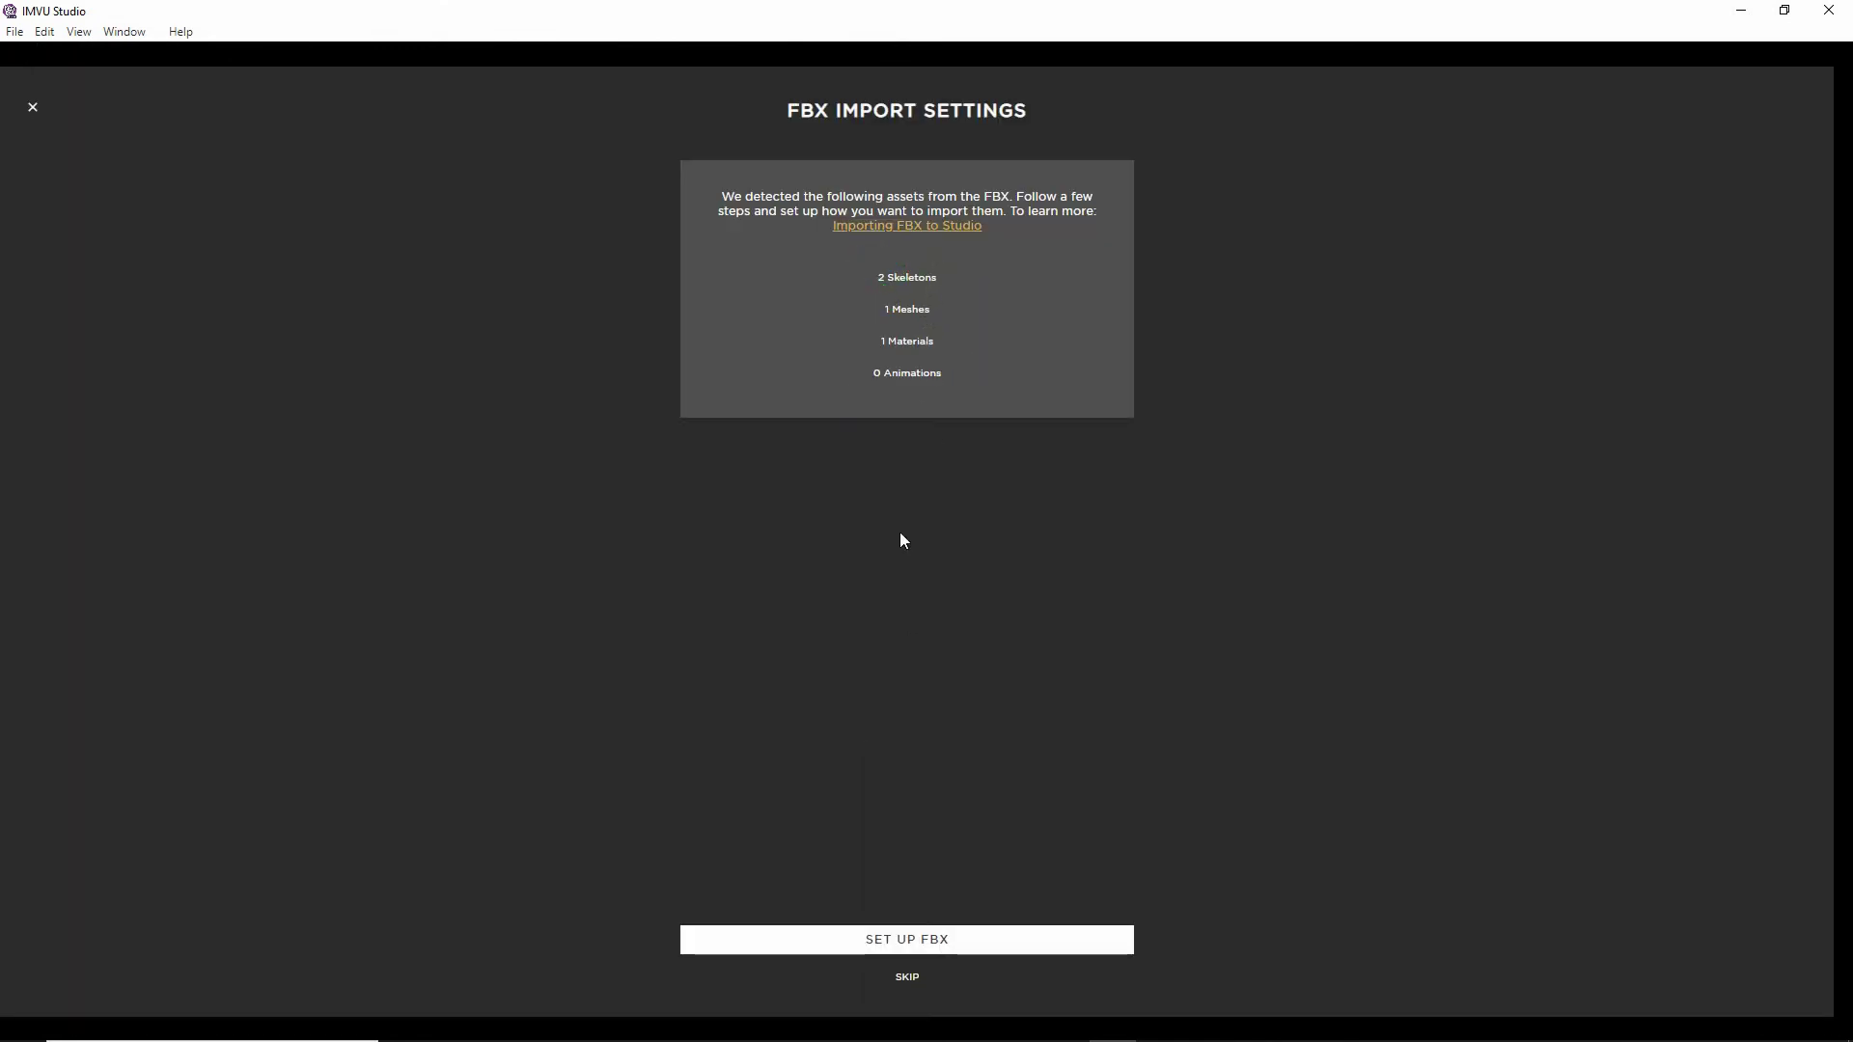
click(908, 943)
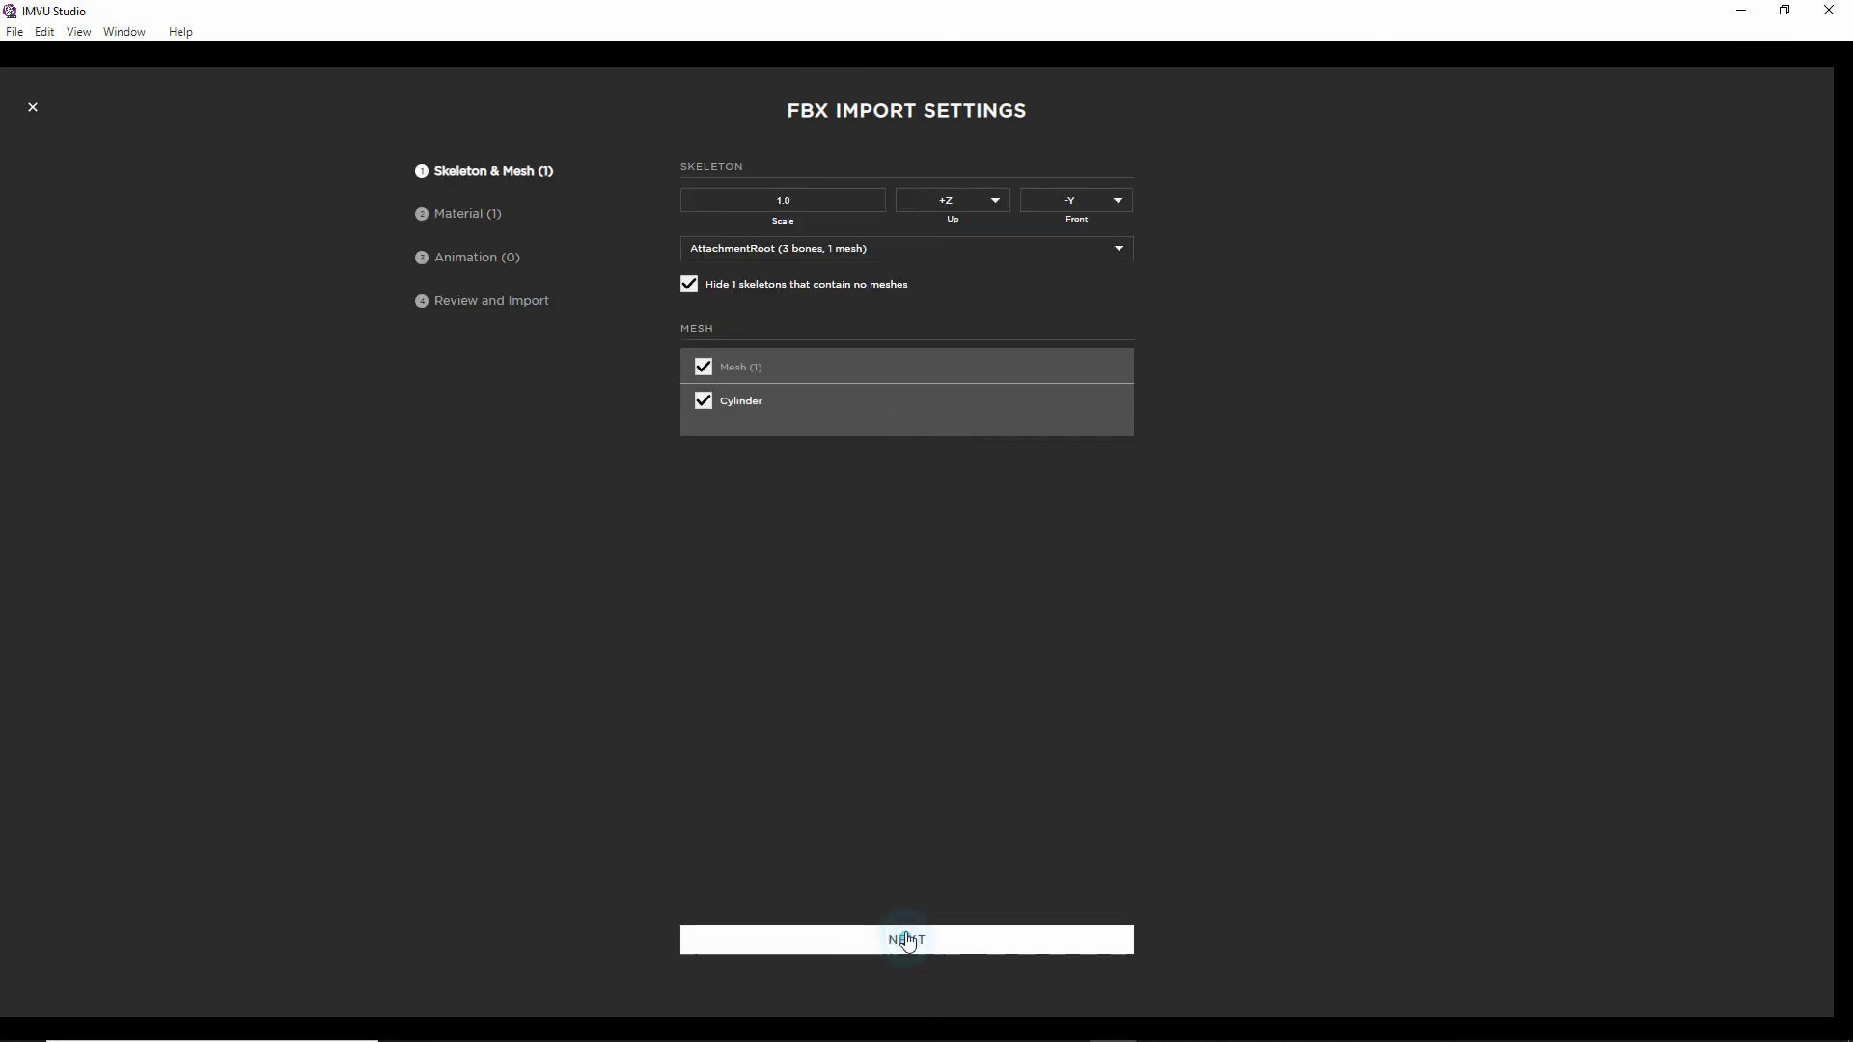
drag(793, 174, 817, 215)
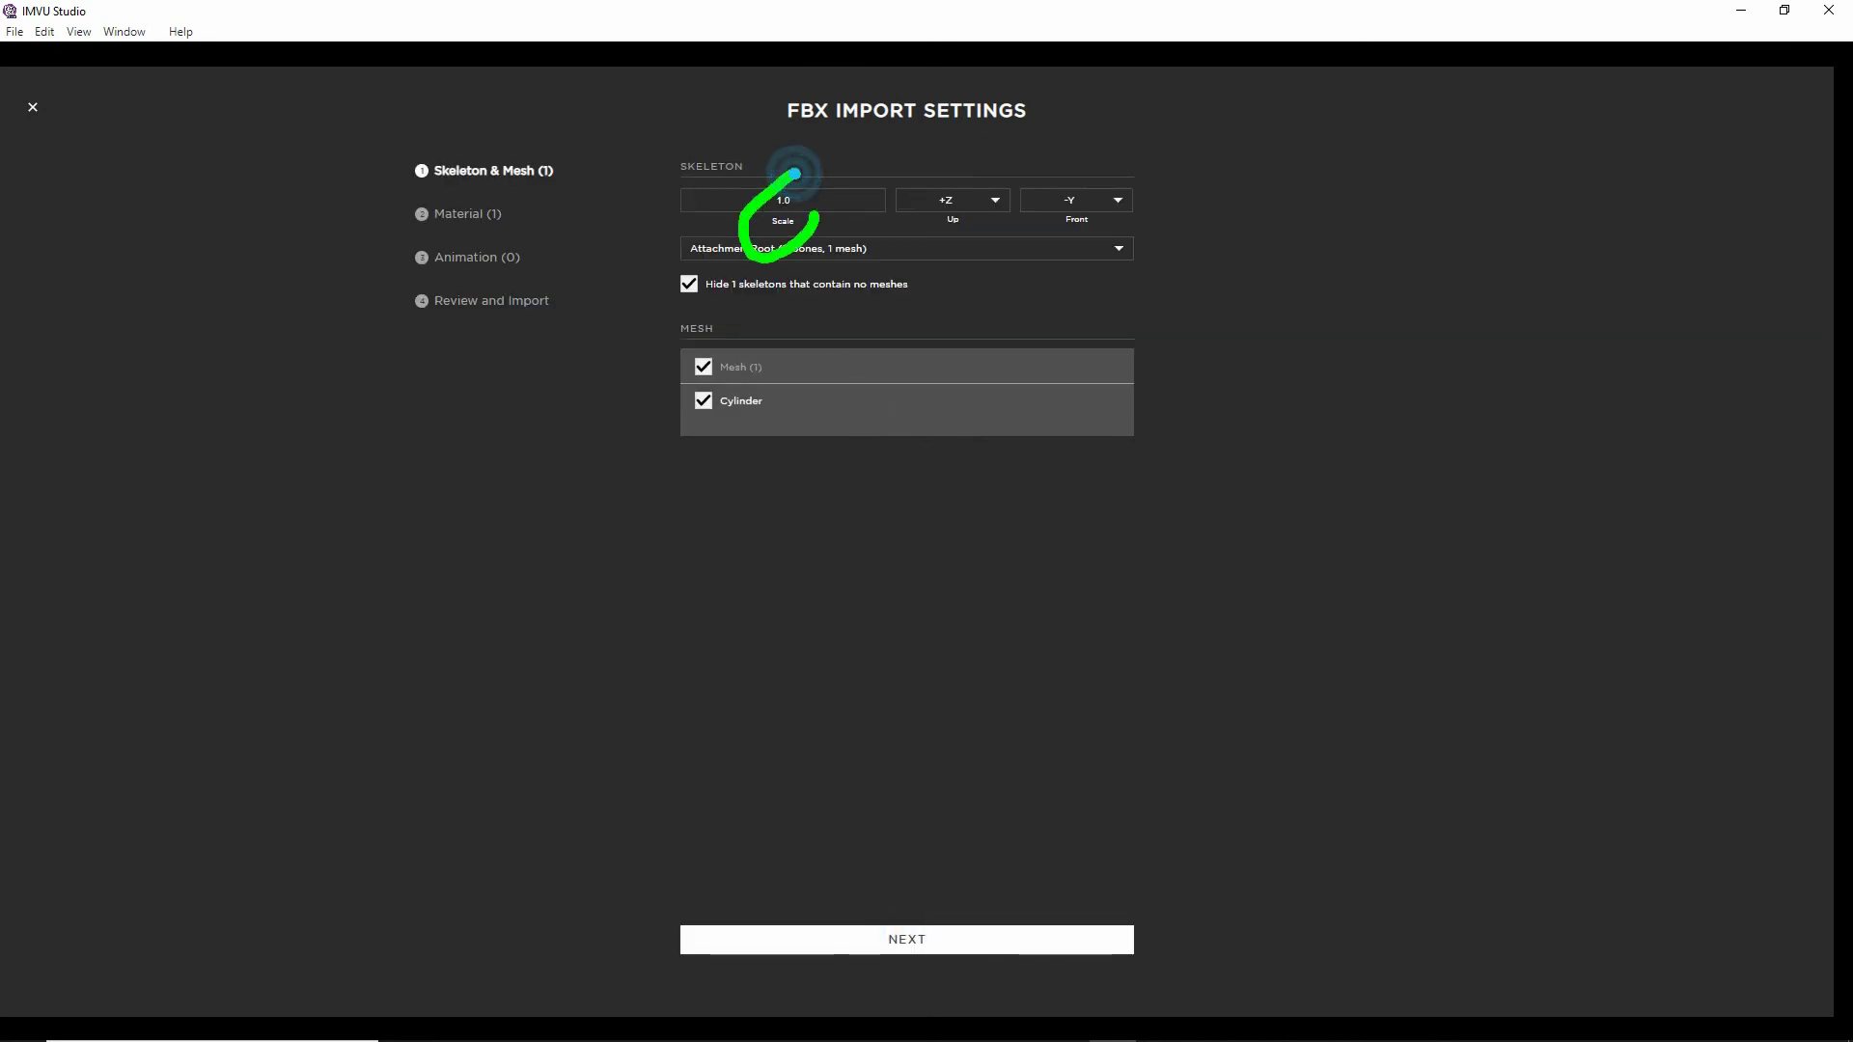
click(801, 248)
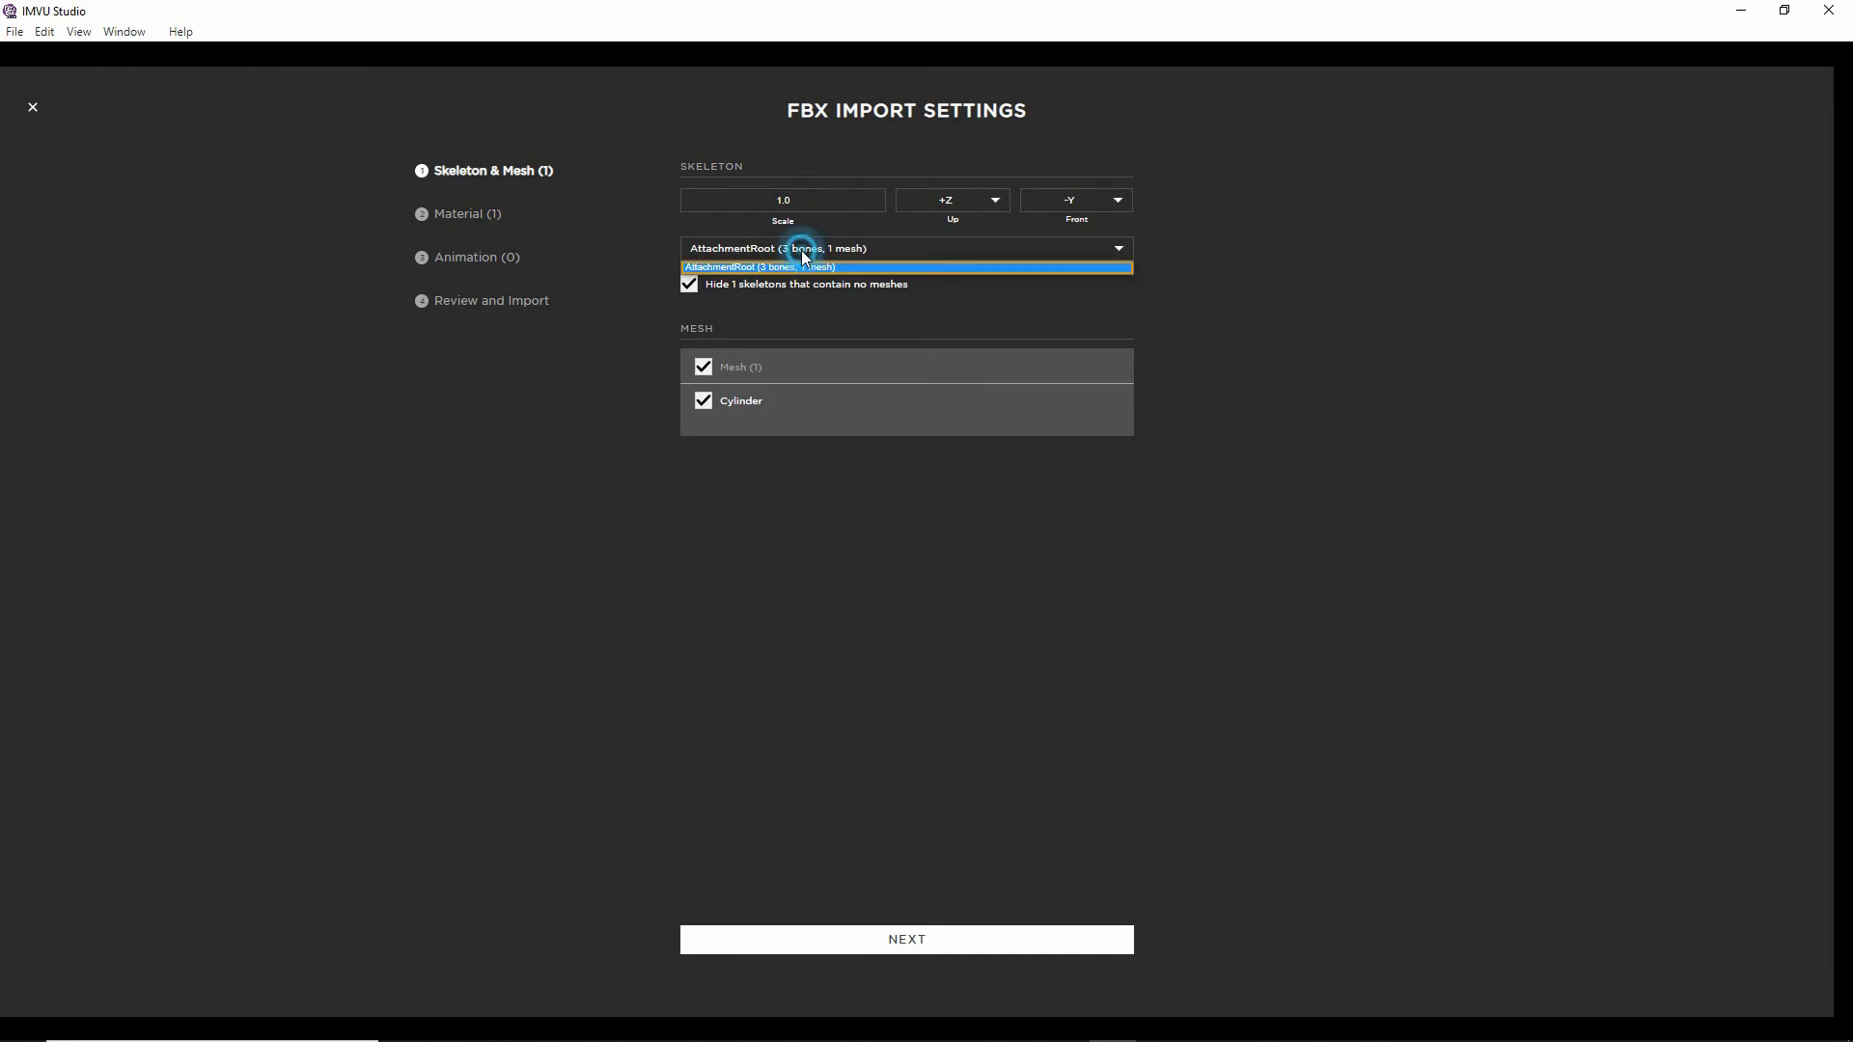
click(801, 259)
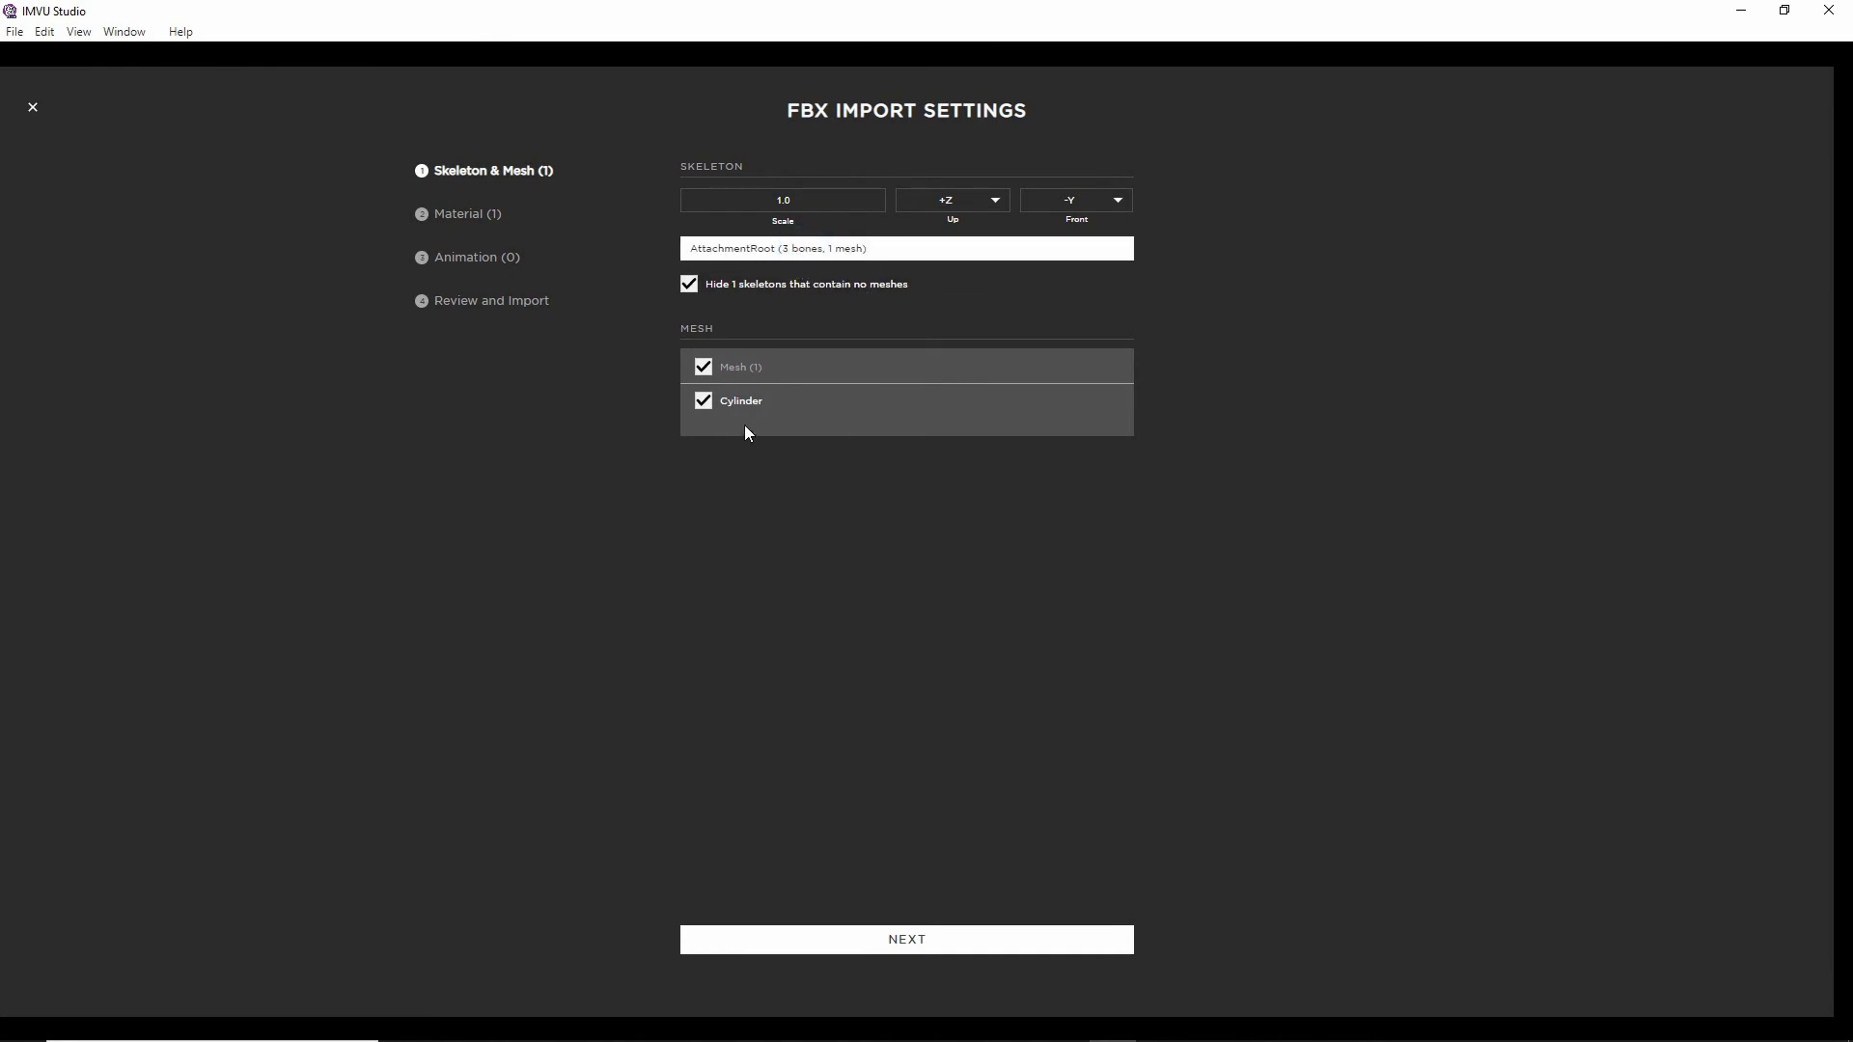
drag(703, 425, 762, 424)
click(909, 946)
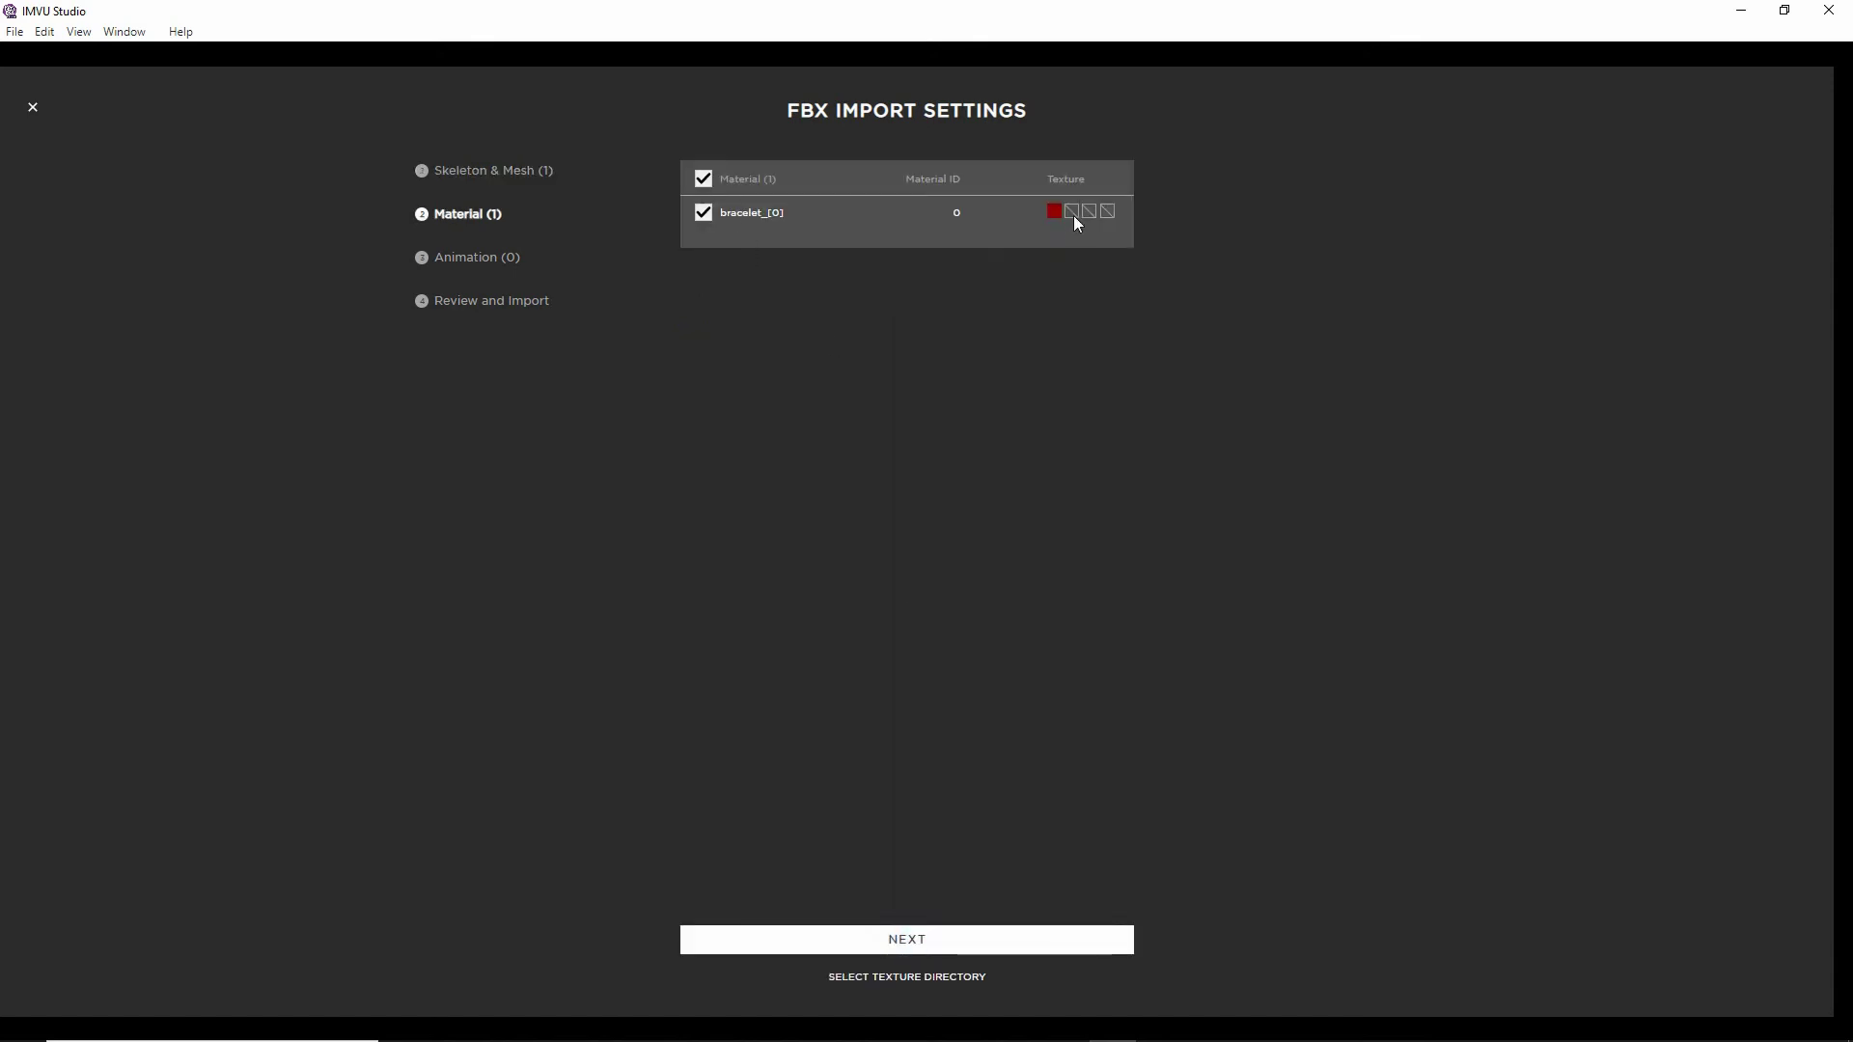
Accept the bracelet_[0] material with its bigbow.png diffuse texture, then review and import the FBX assets.
mouse_move(1057, 214)
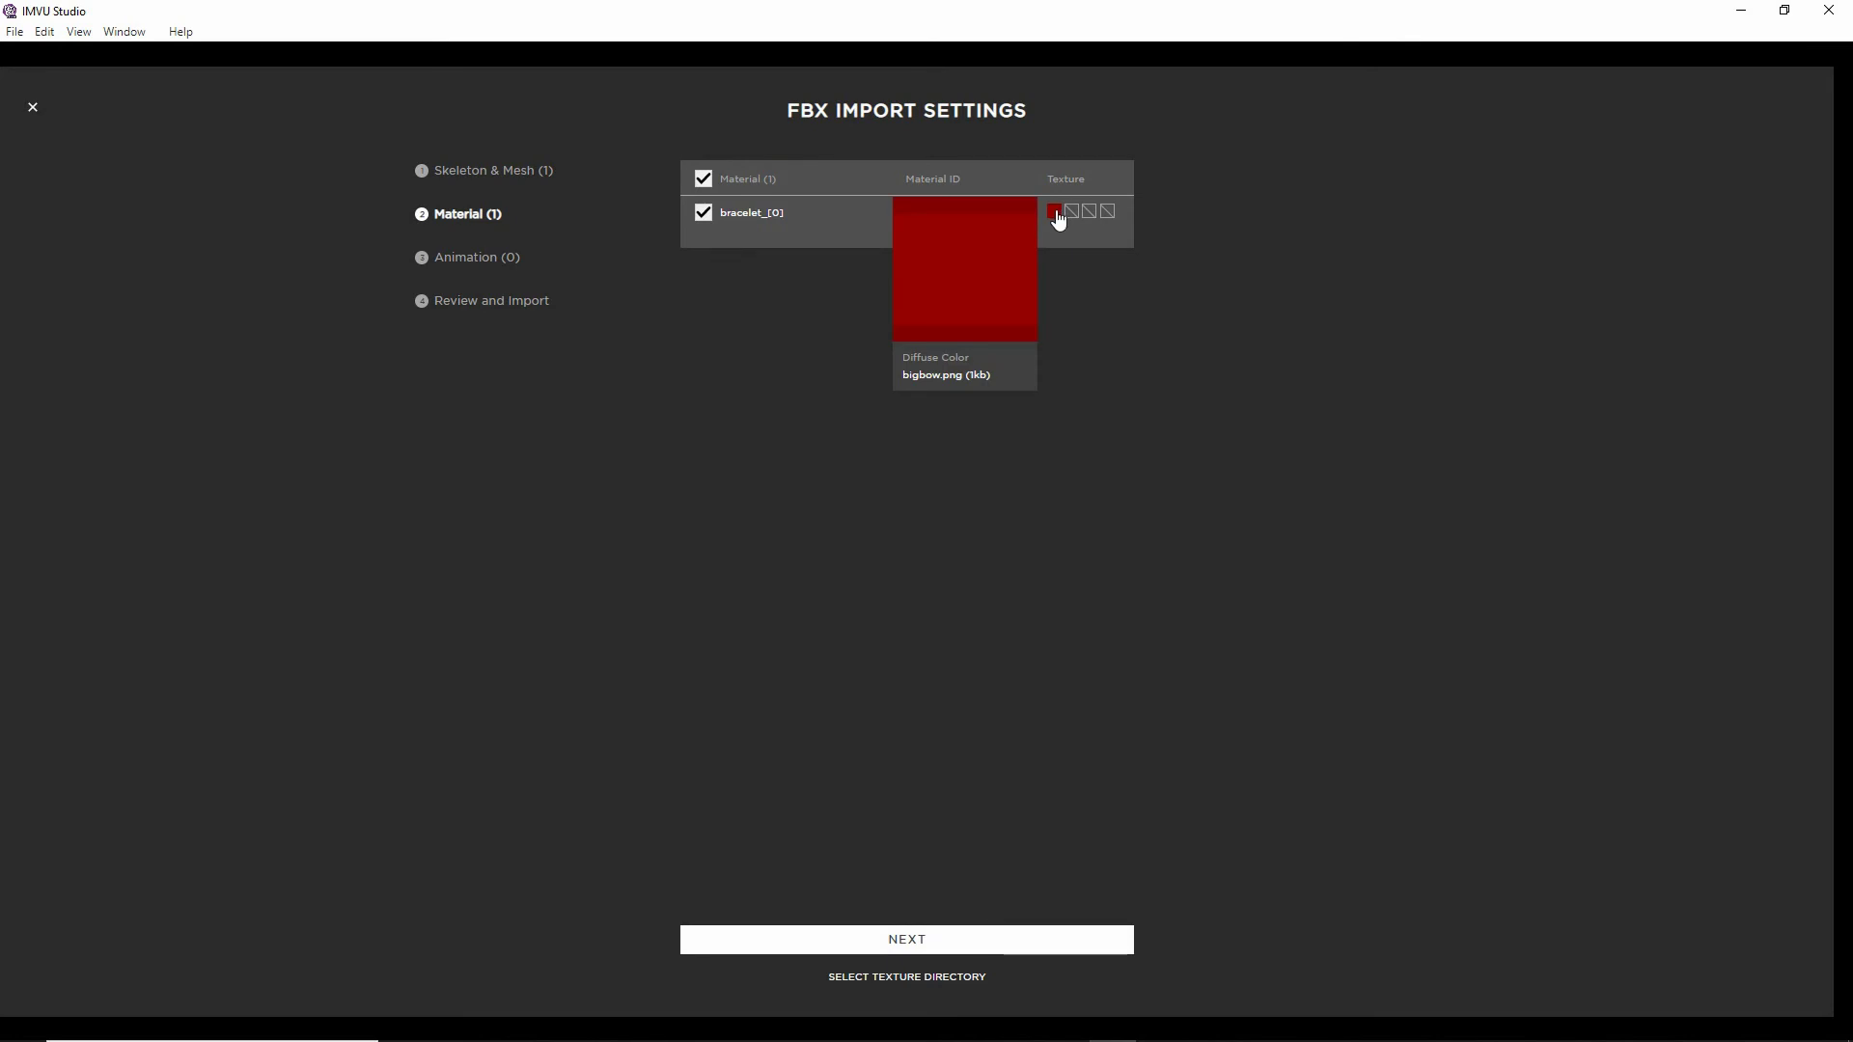
click(910, 942)
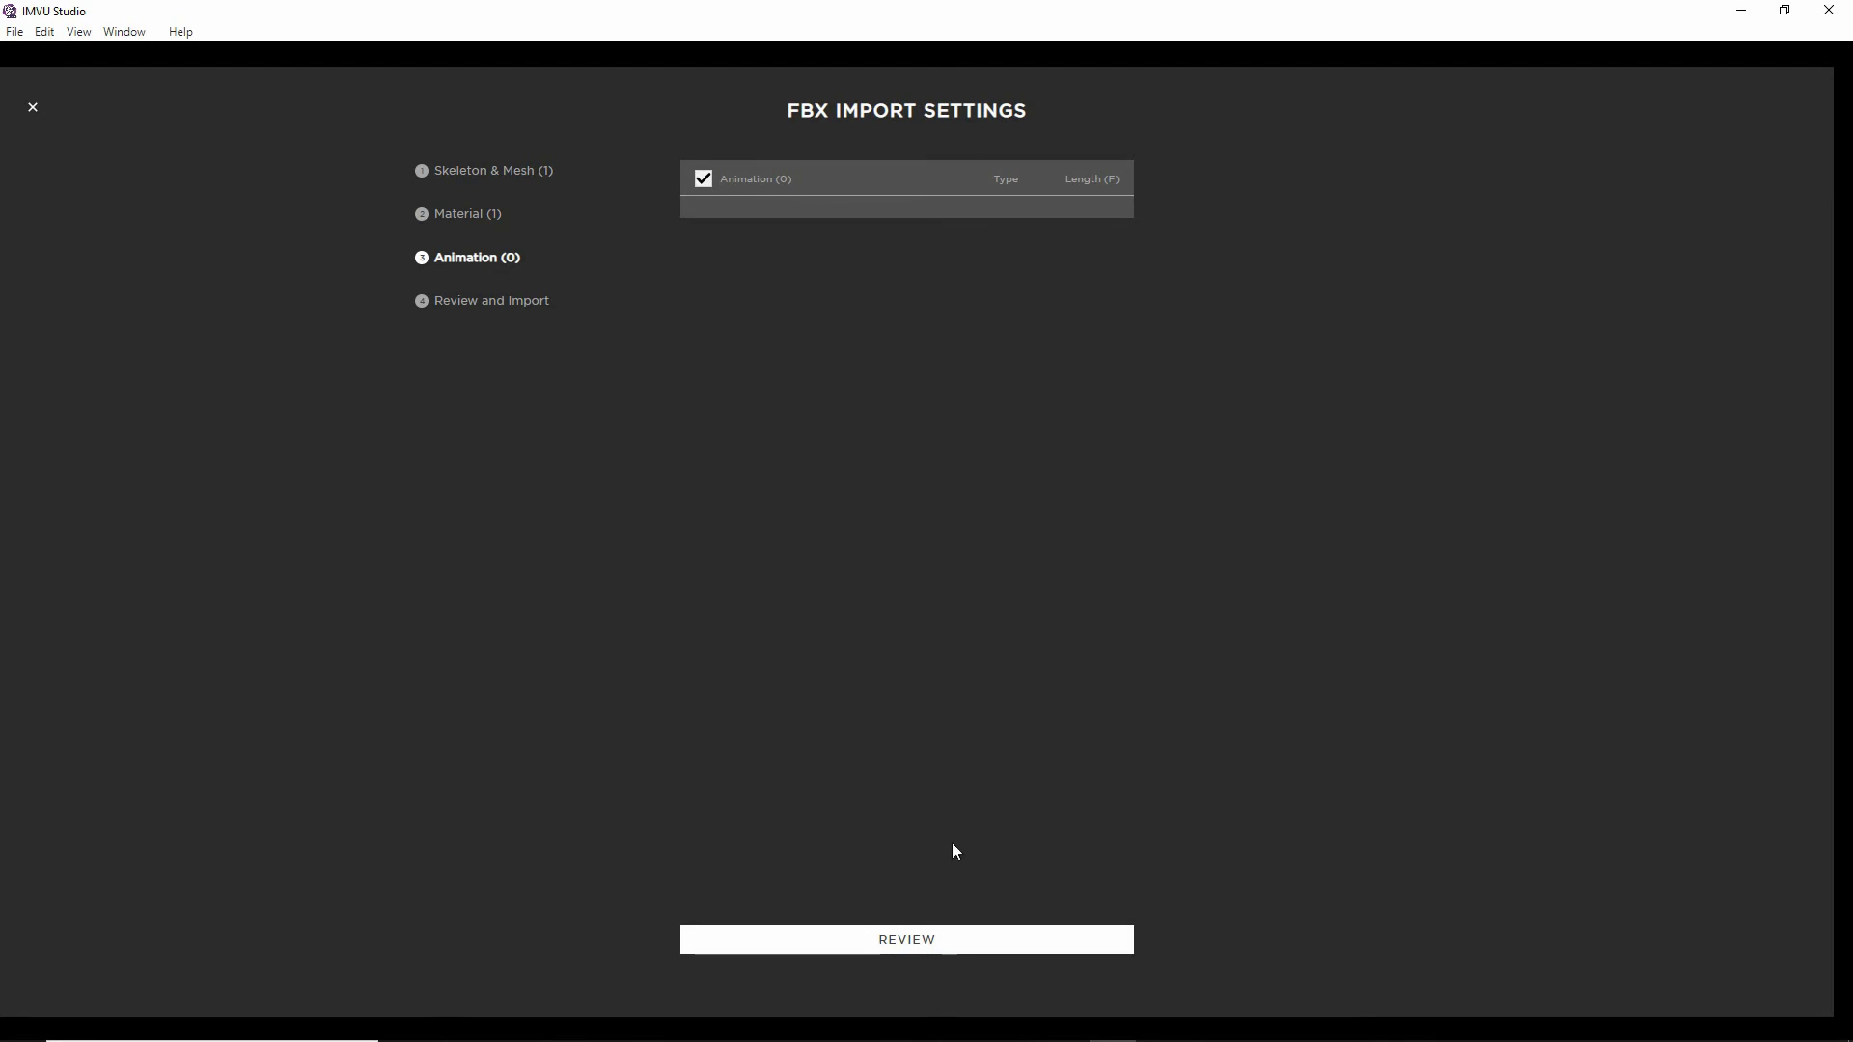
click(909, 941)
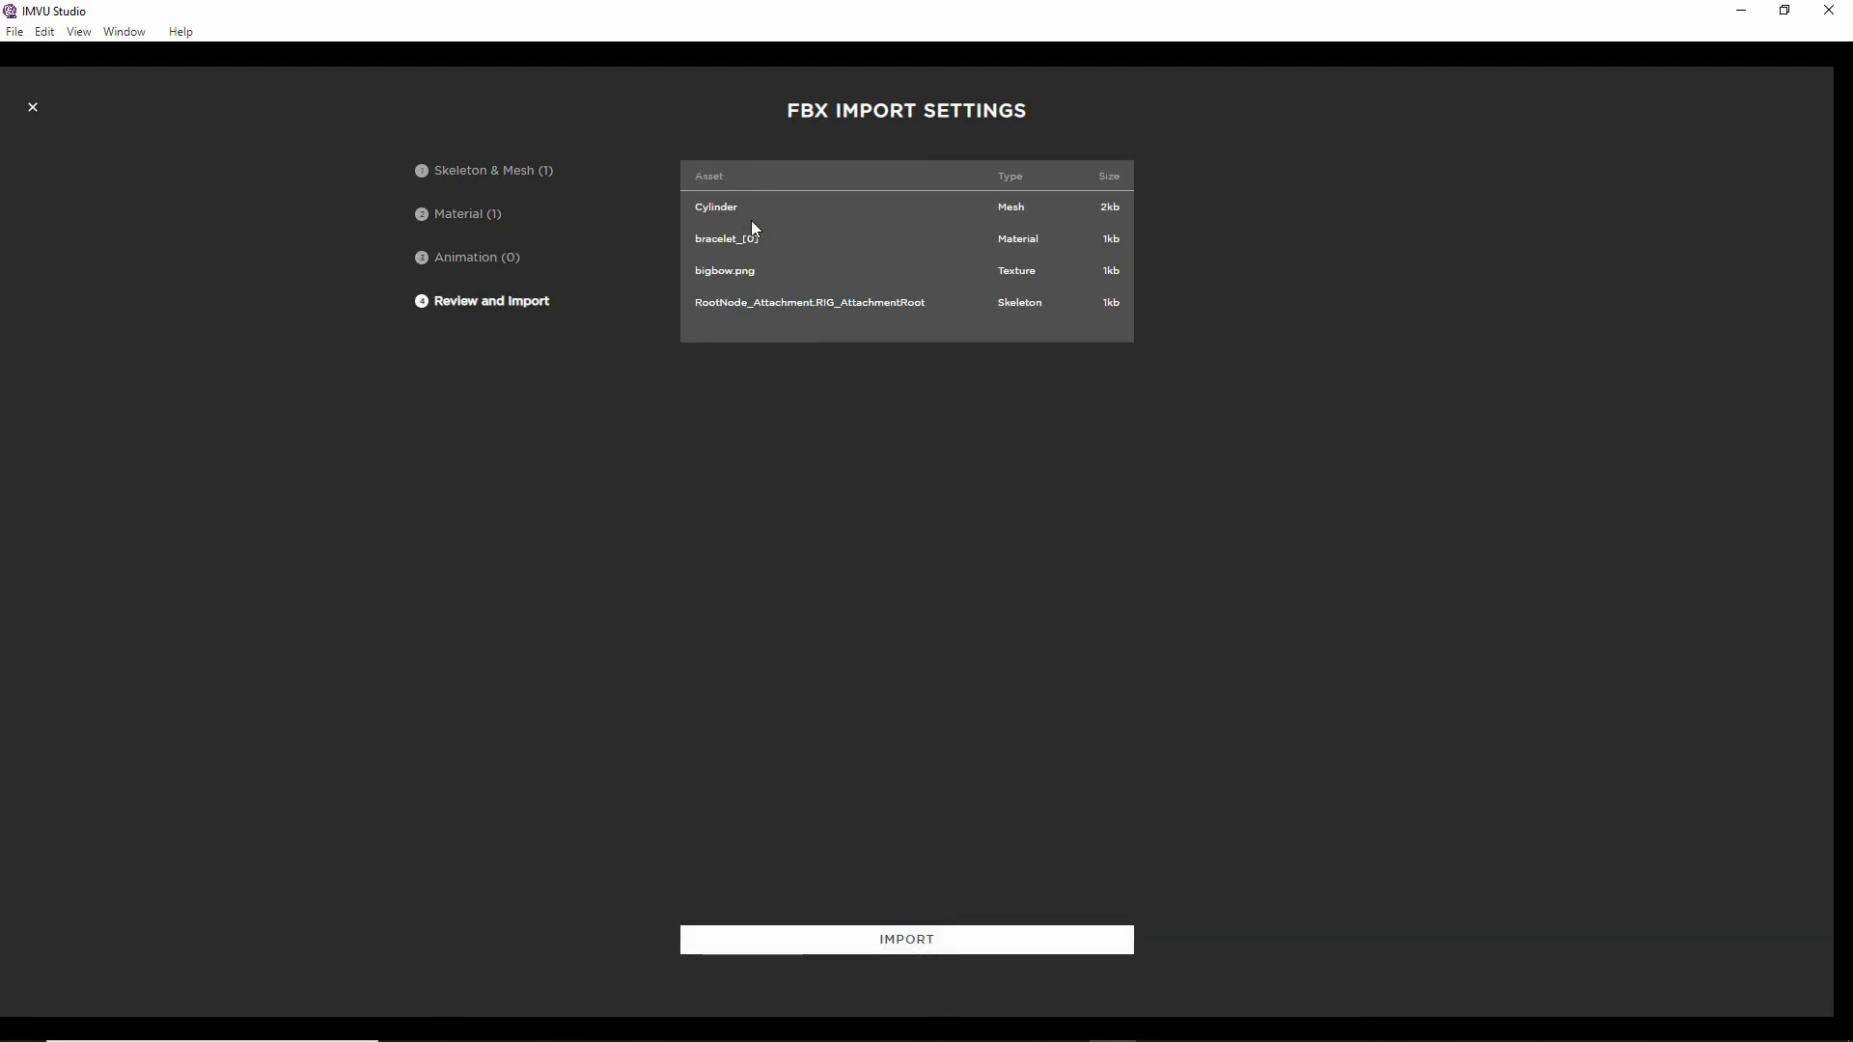
drag(636, 220, 691, 207)
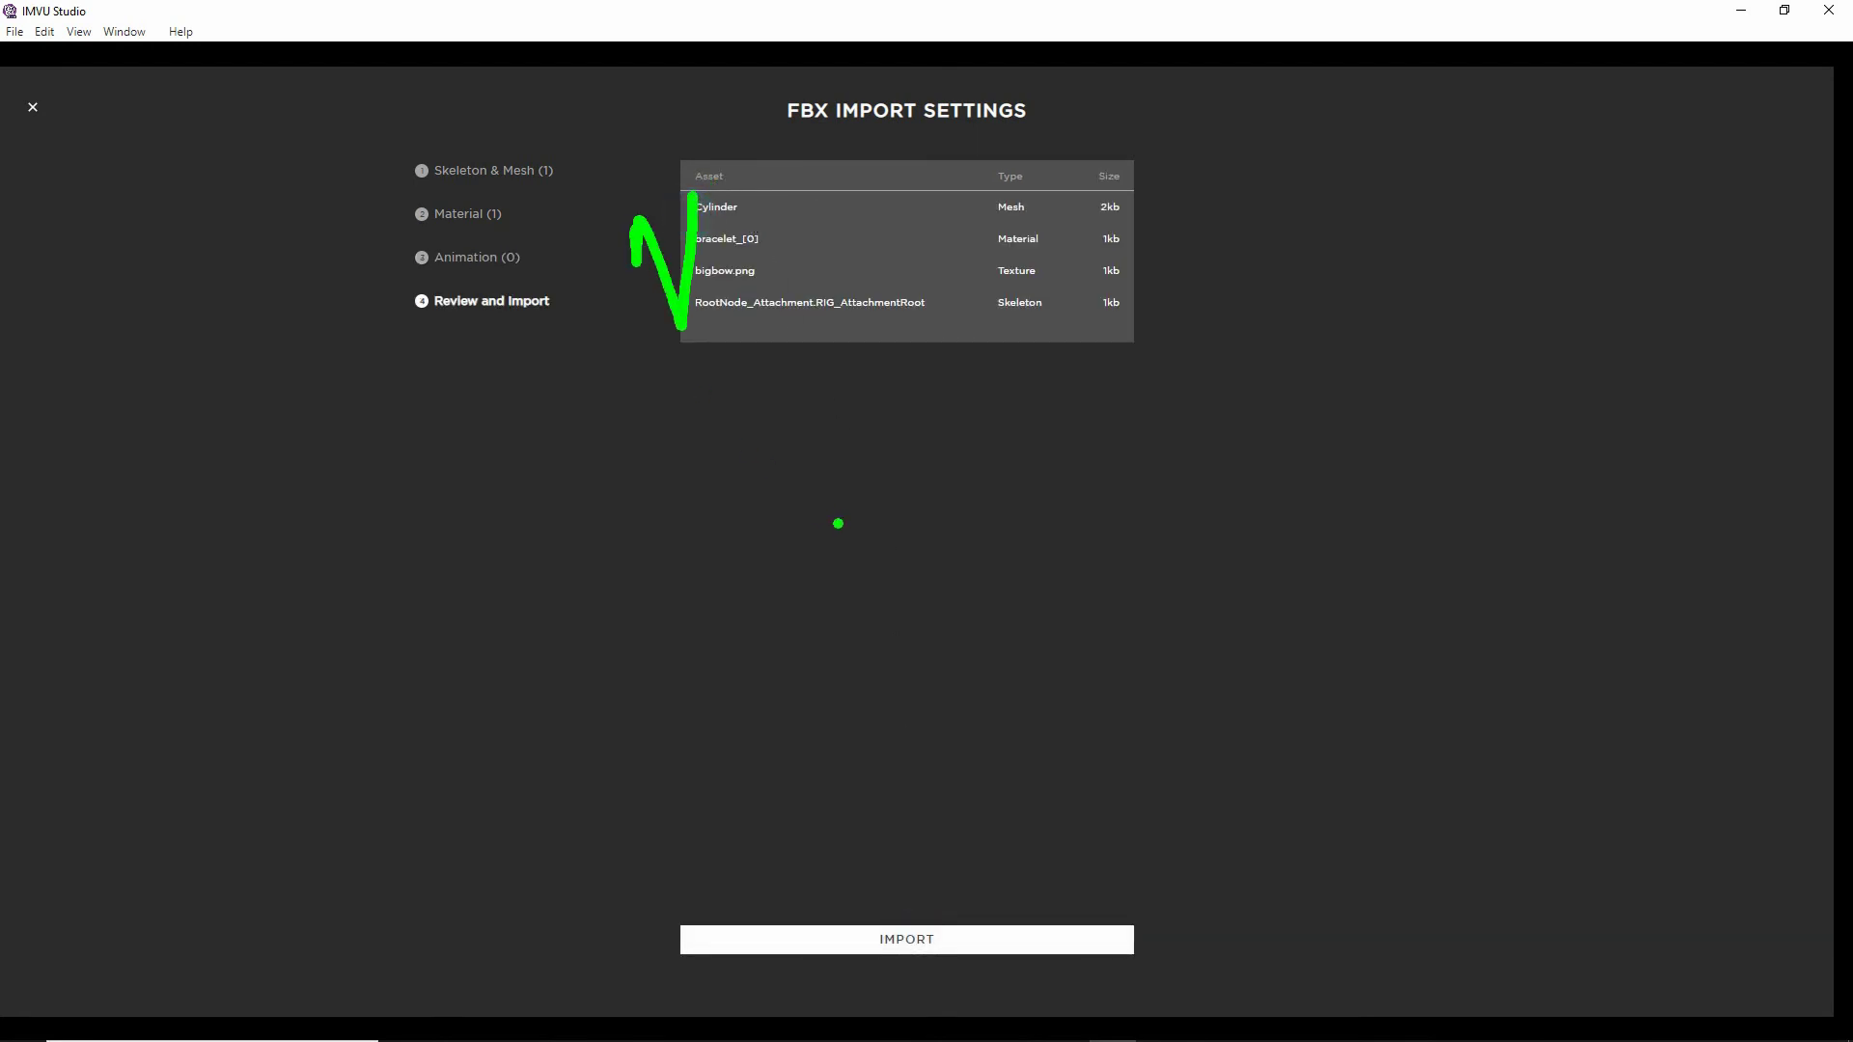
key(Escape)
click(905, 941)
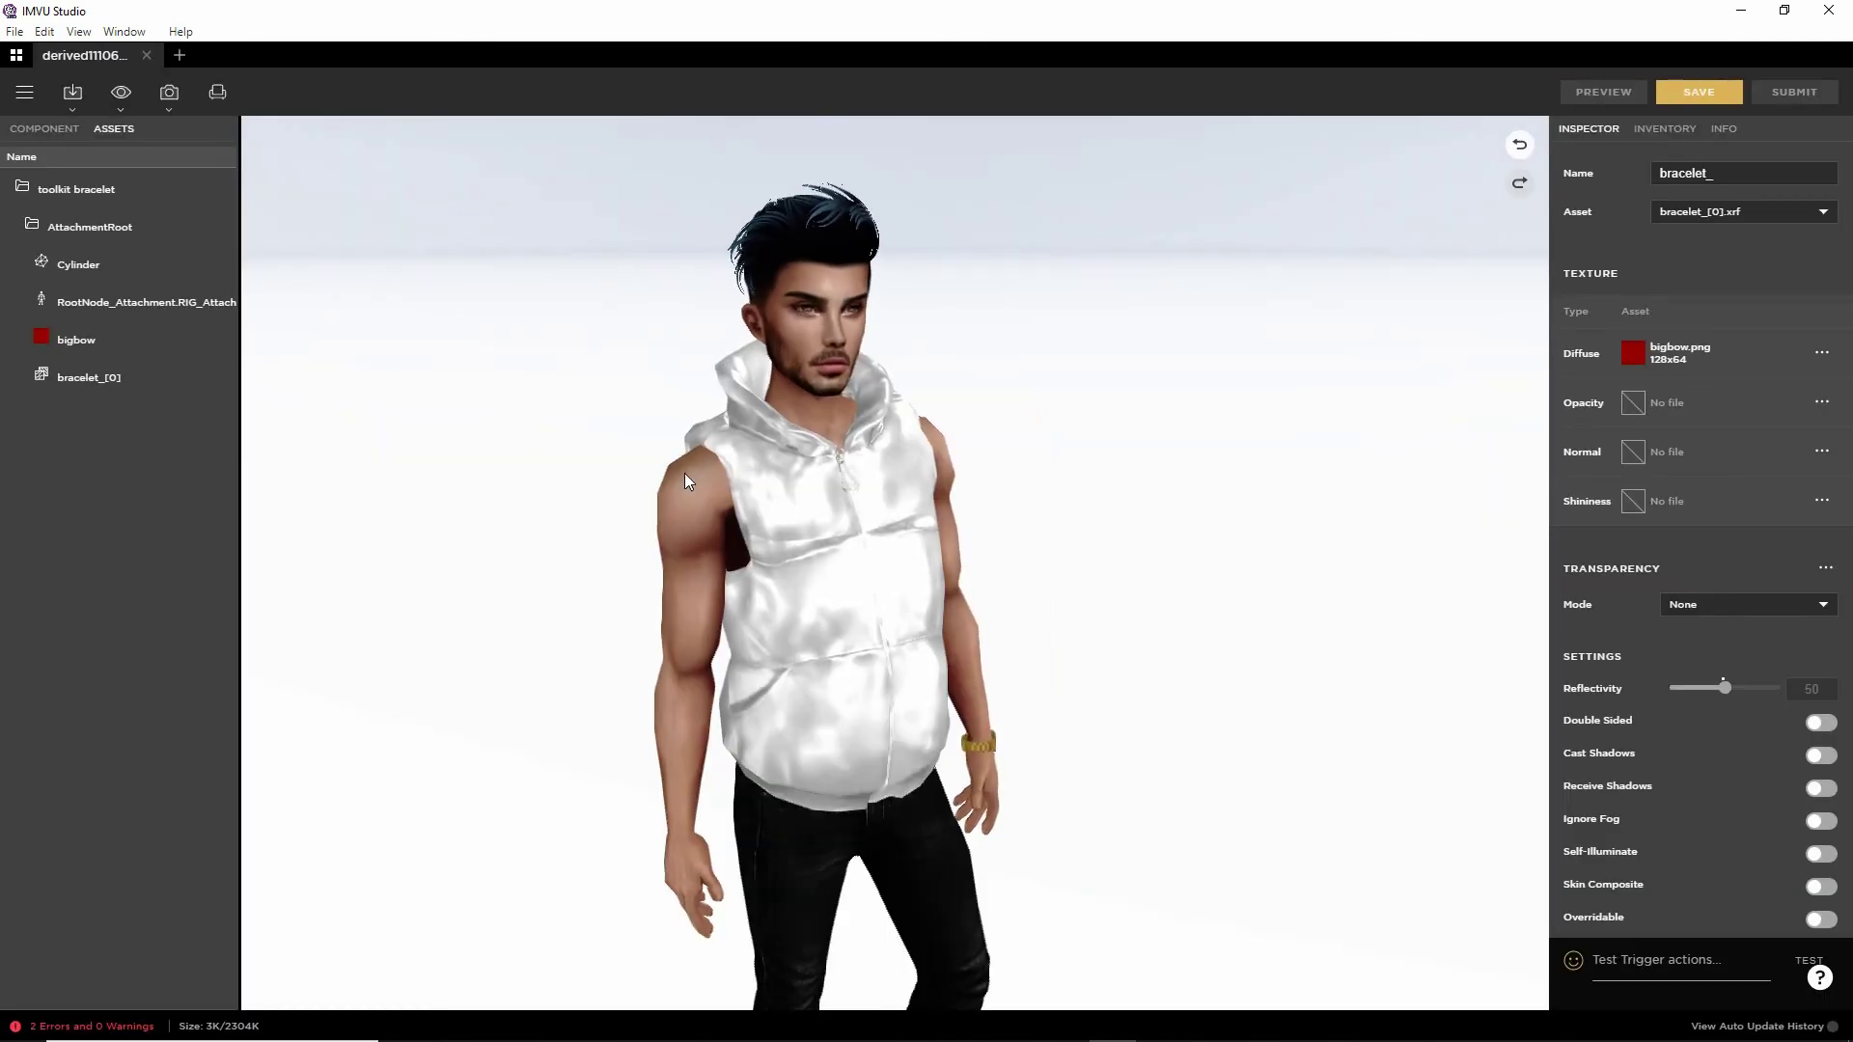
Examine the male avatar in the viewport from close up, from the side and at torso distance.
click(928, 629)
drag(928, 627, 978, 609)
scroll(979, 609, up, 4)
right_drag(874, 429, 999, 697)
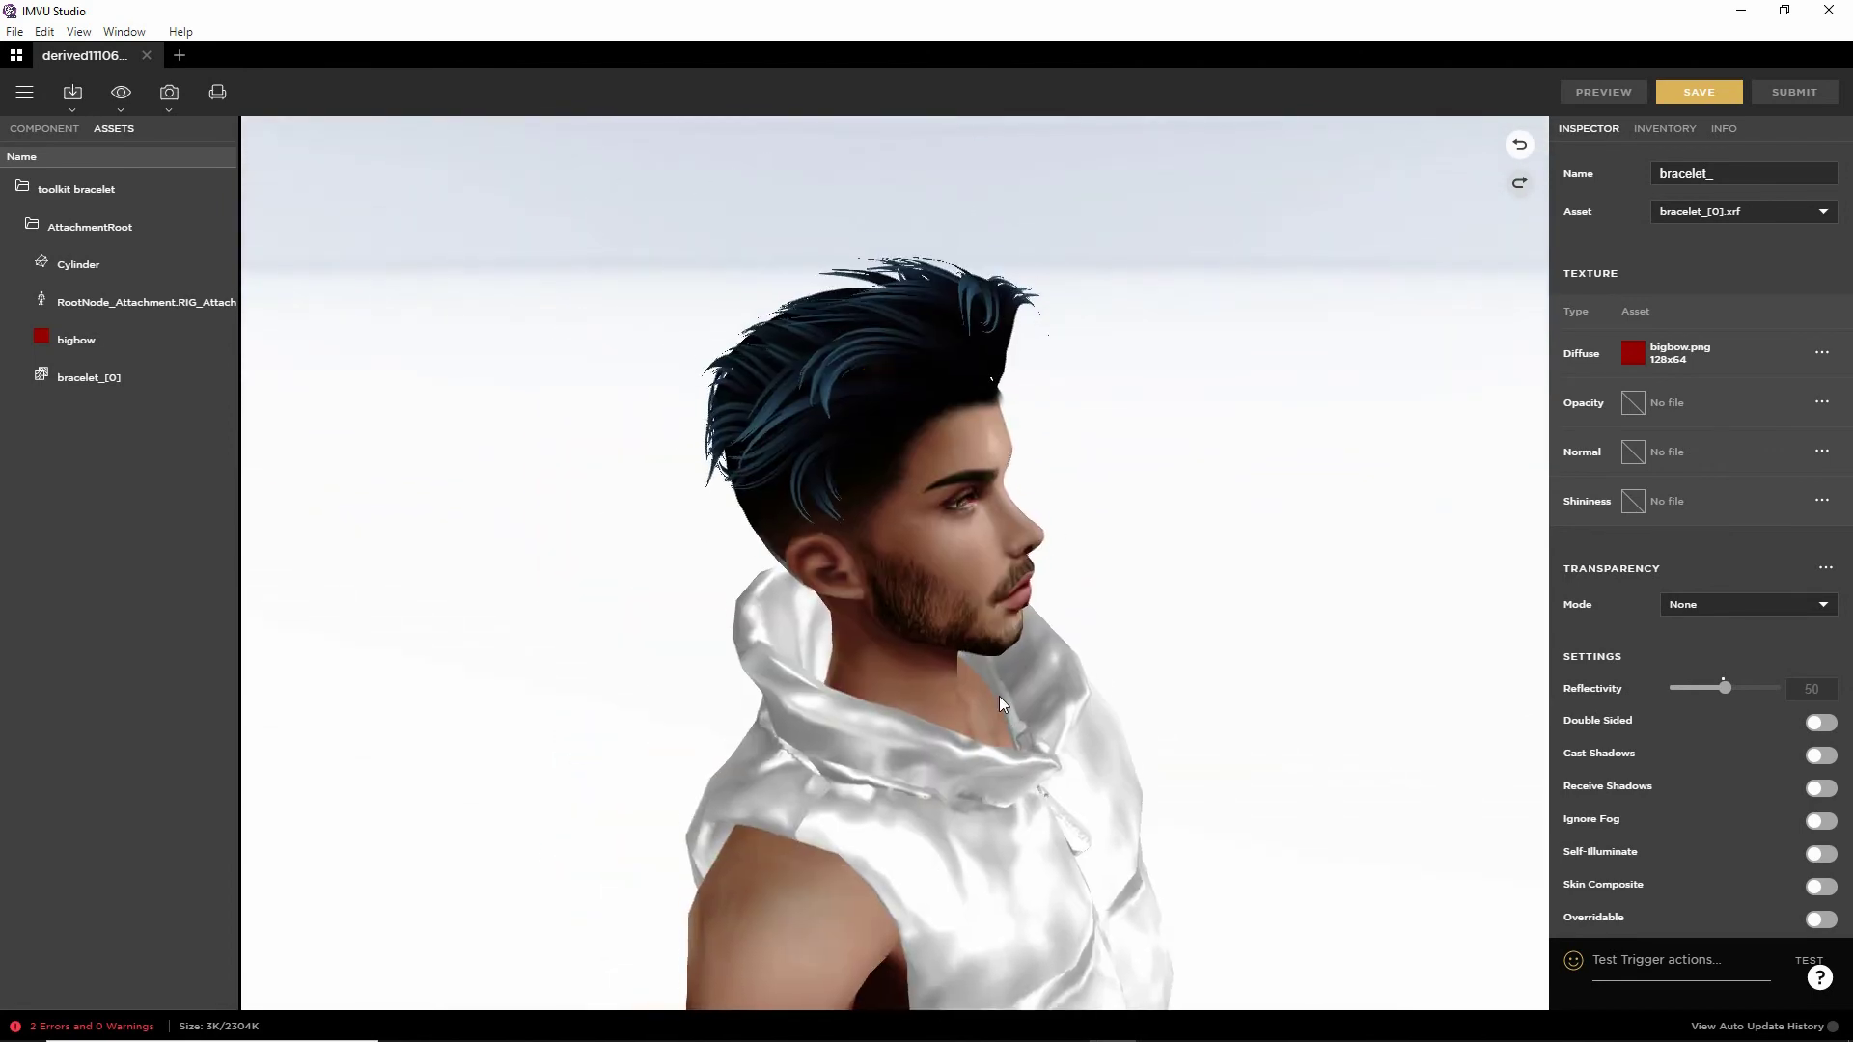
scroll(999, 697, up, 8)
scroll(999, 696, down, 5)
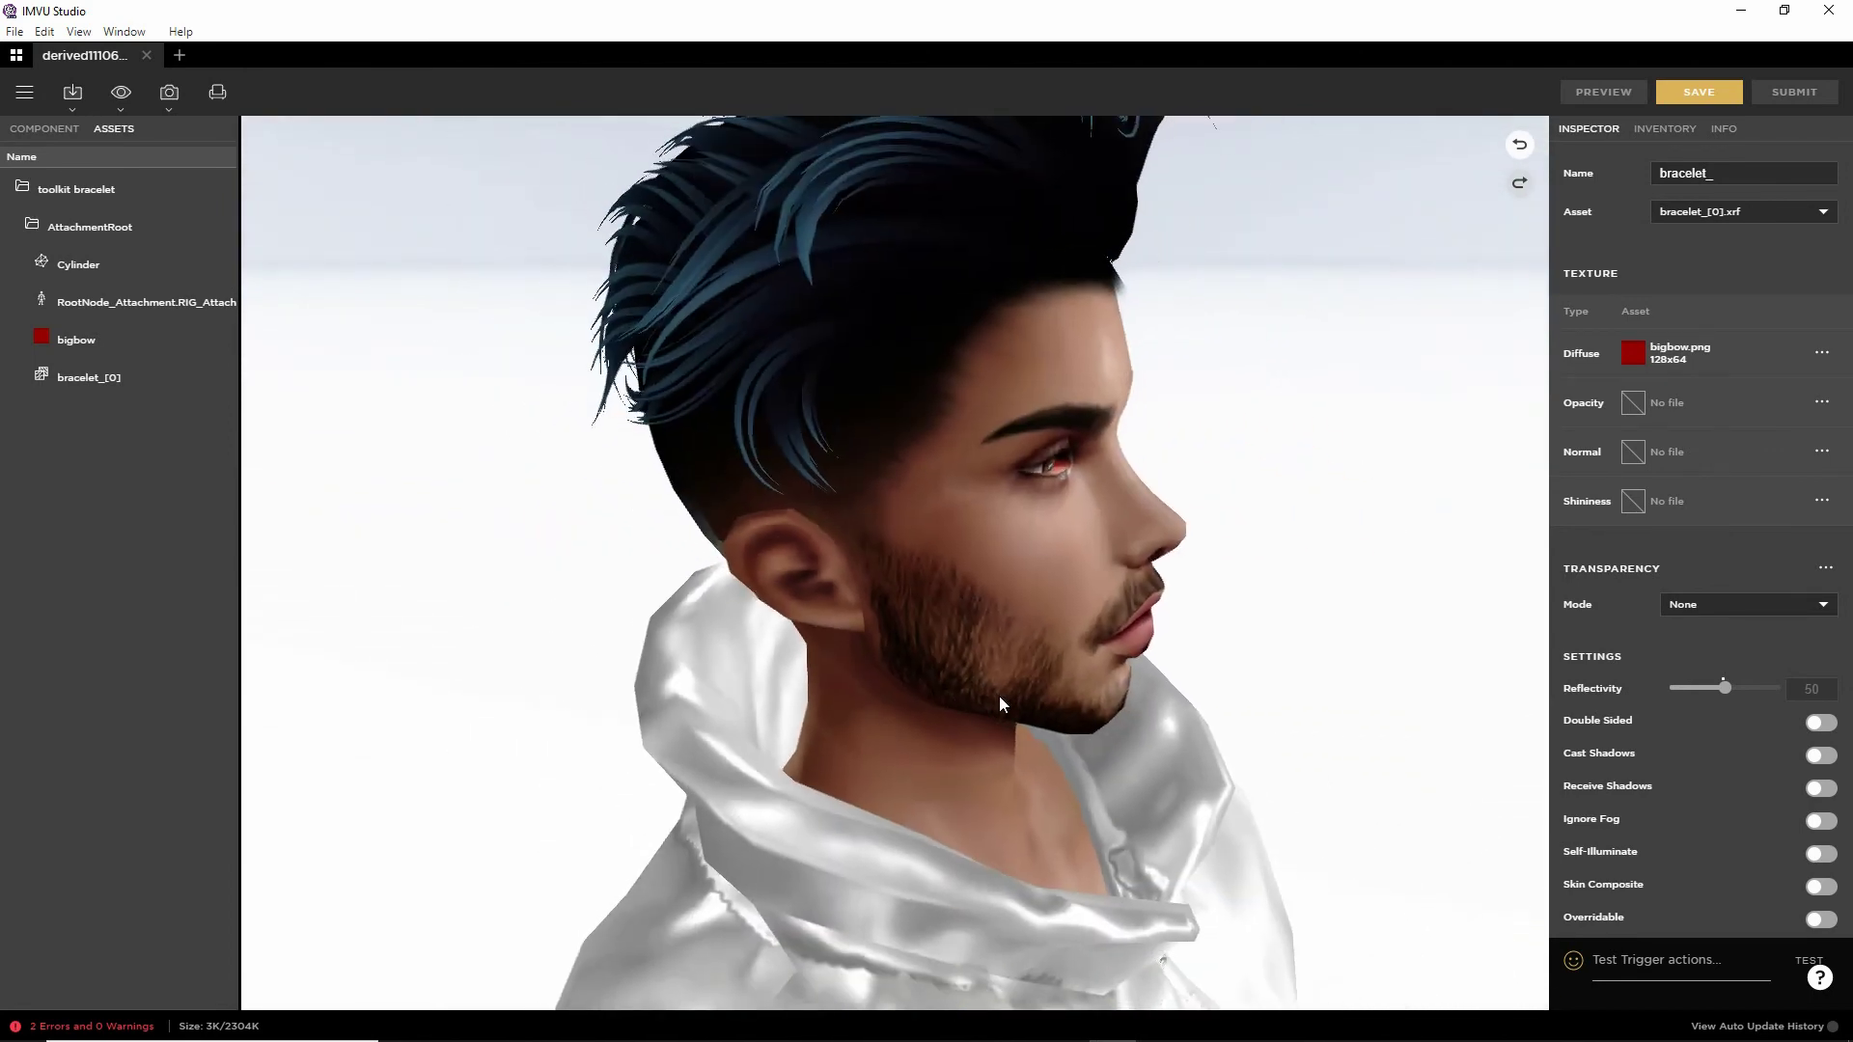
scroll(999, 697, up, 4)
scroll(999, 697, down, 8)
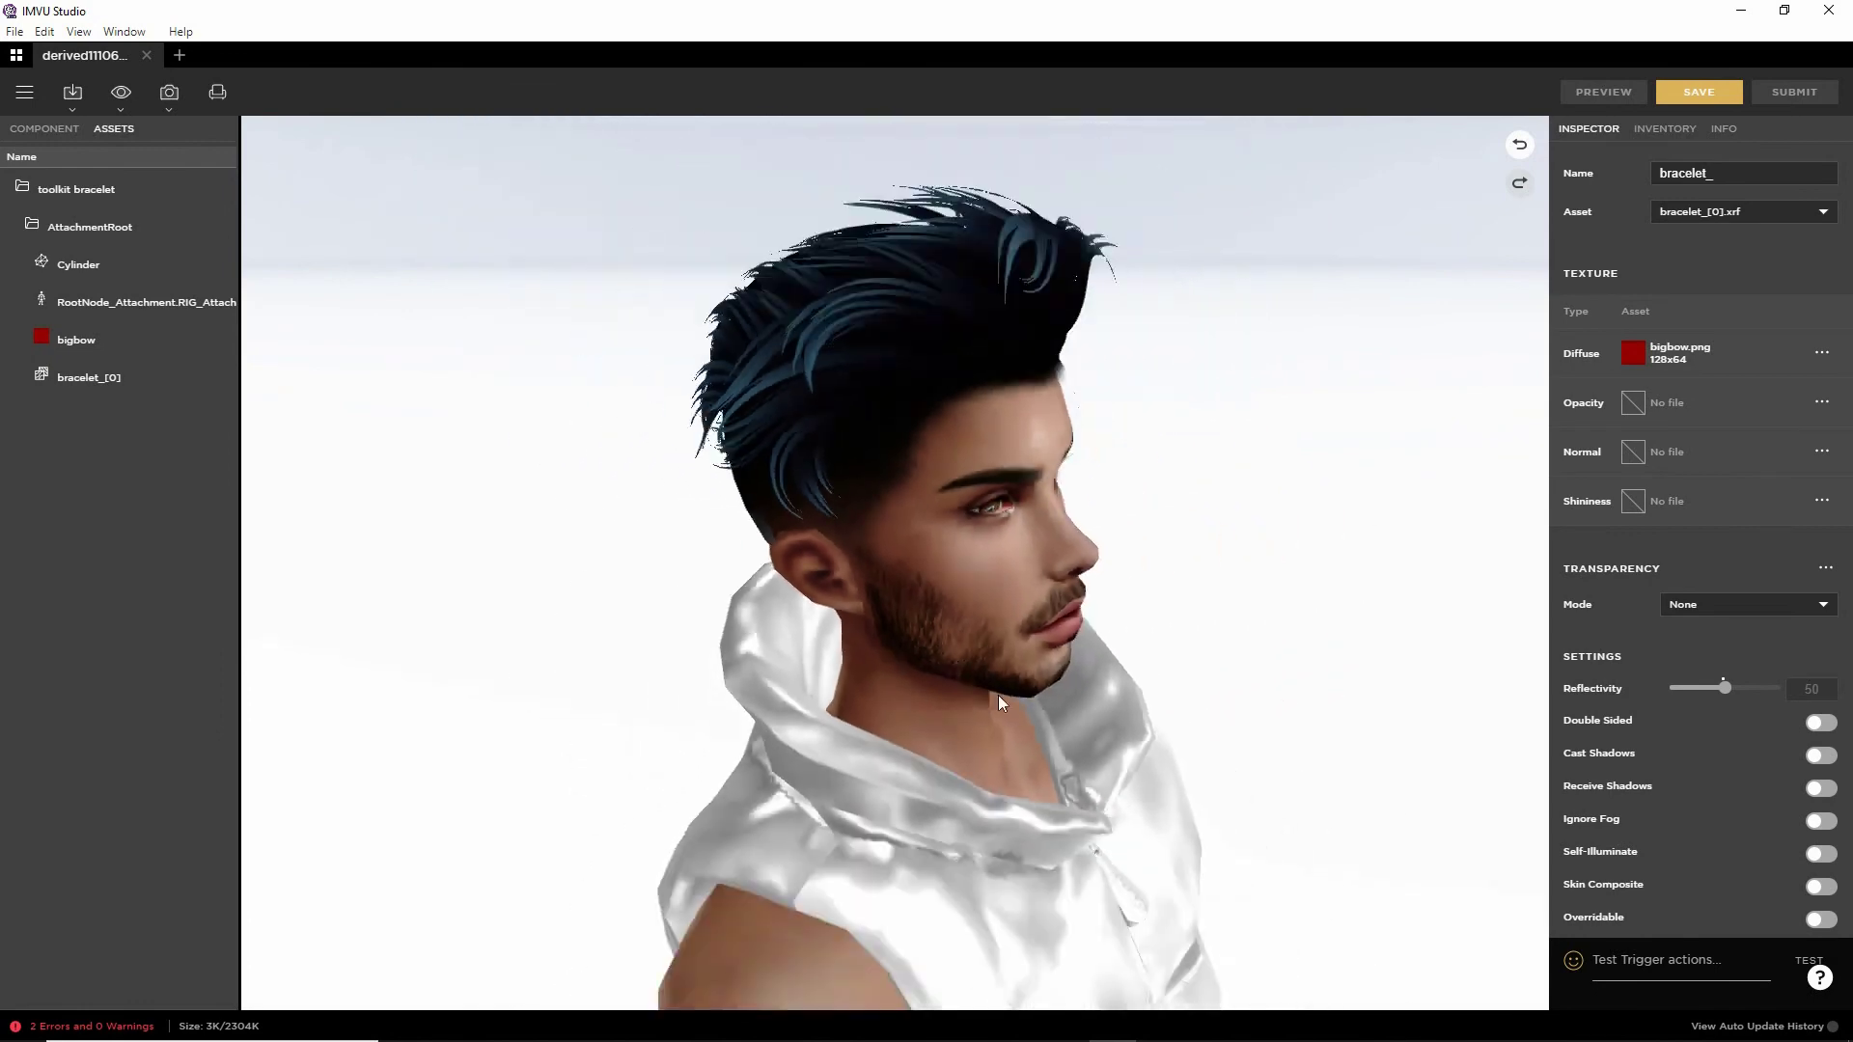
scroll(947, 367, up, 3)
drag(947, 375, 915, 537)
right_drag(912, 528, 828, 711)
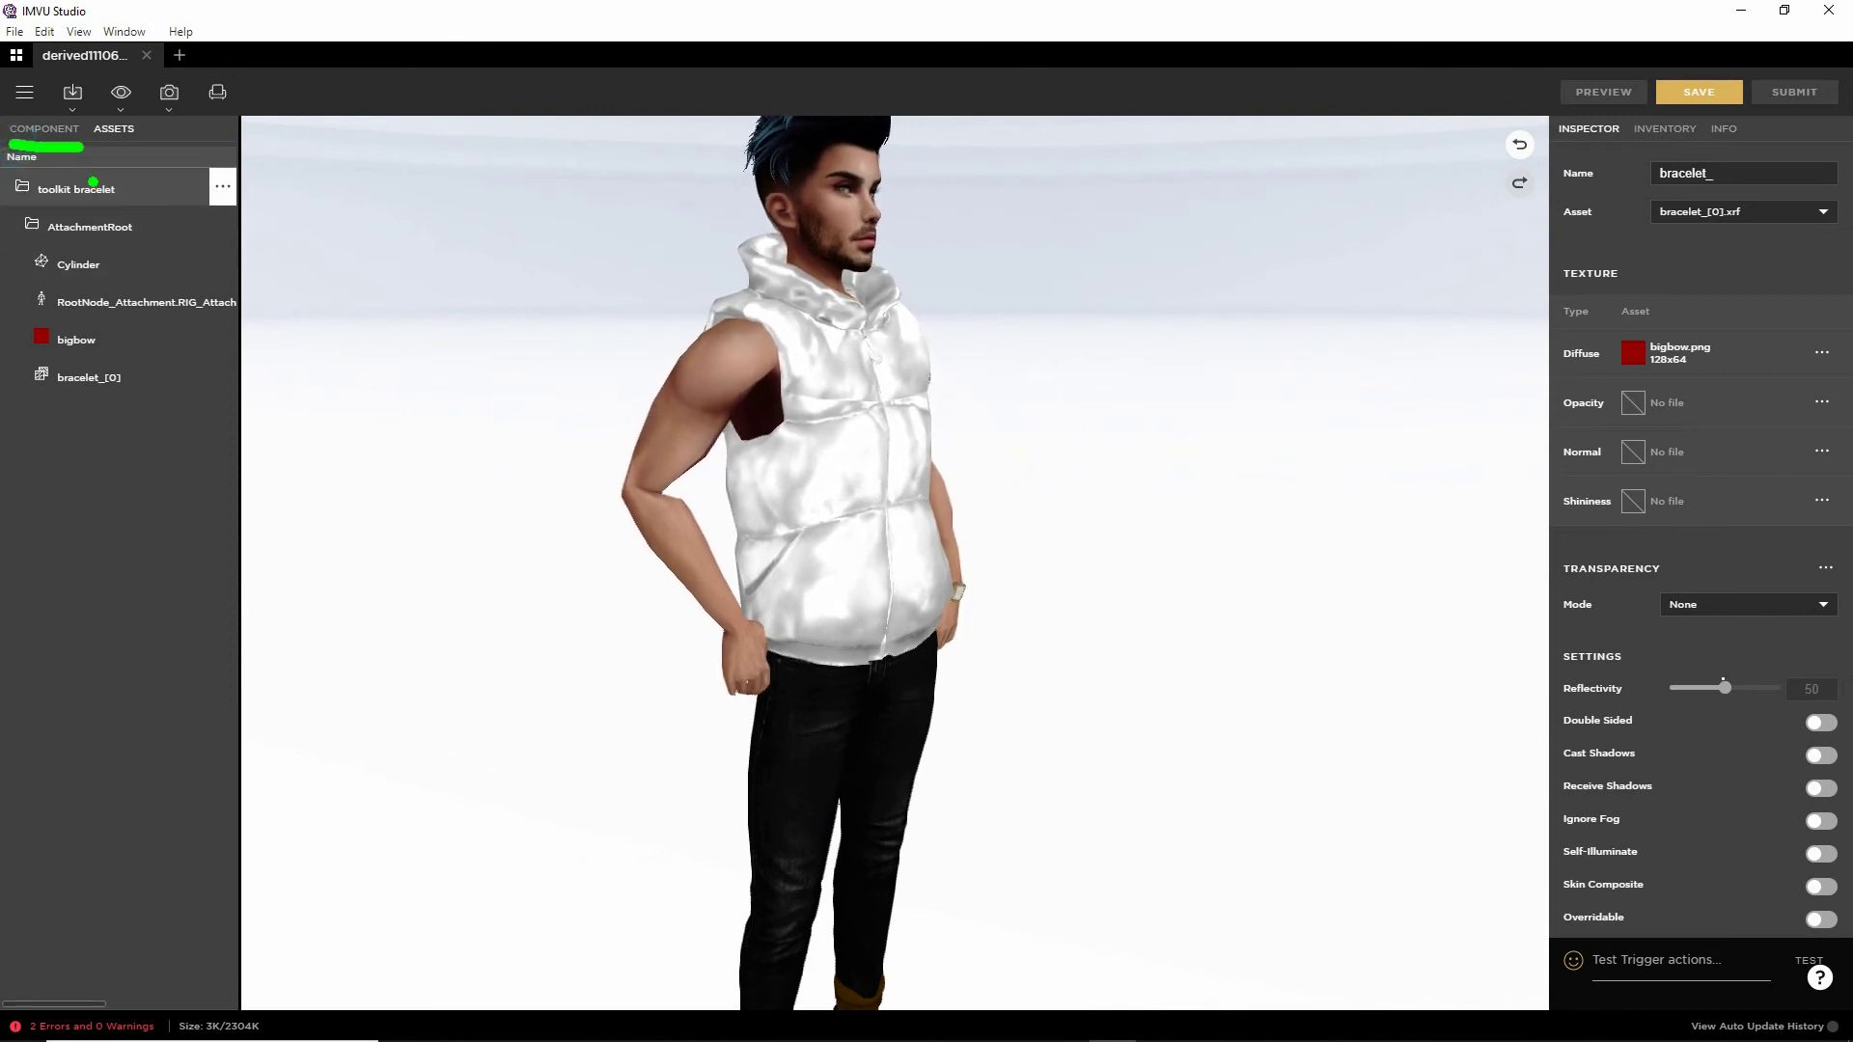
Open the settings of the product's RootNode_Attachment skeleton component.
click(45, 129)
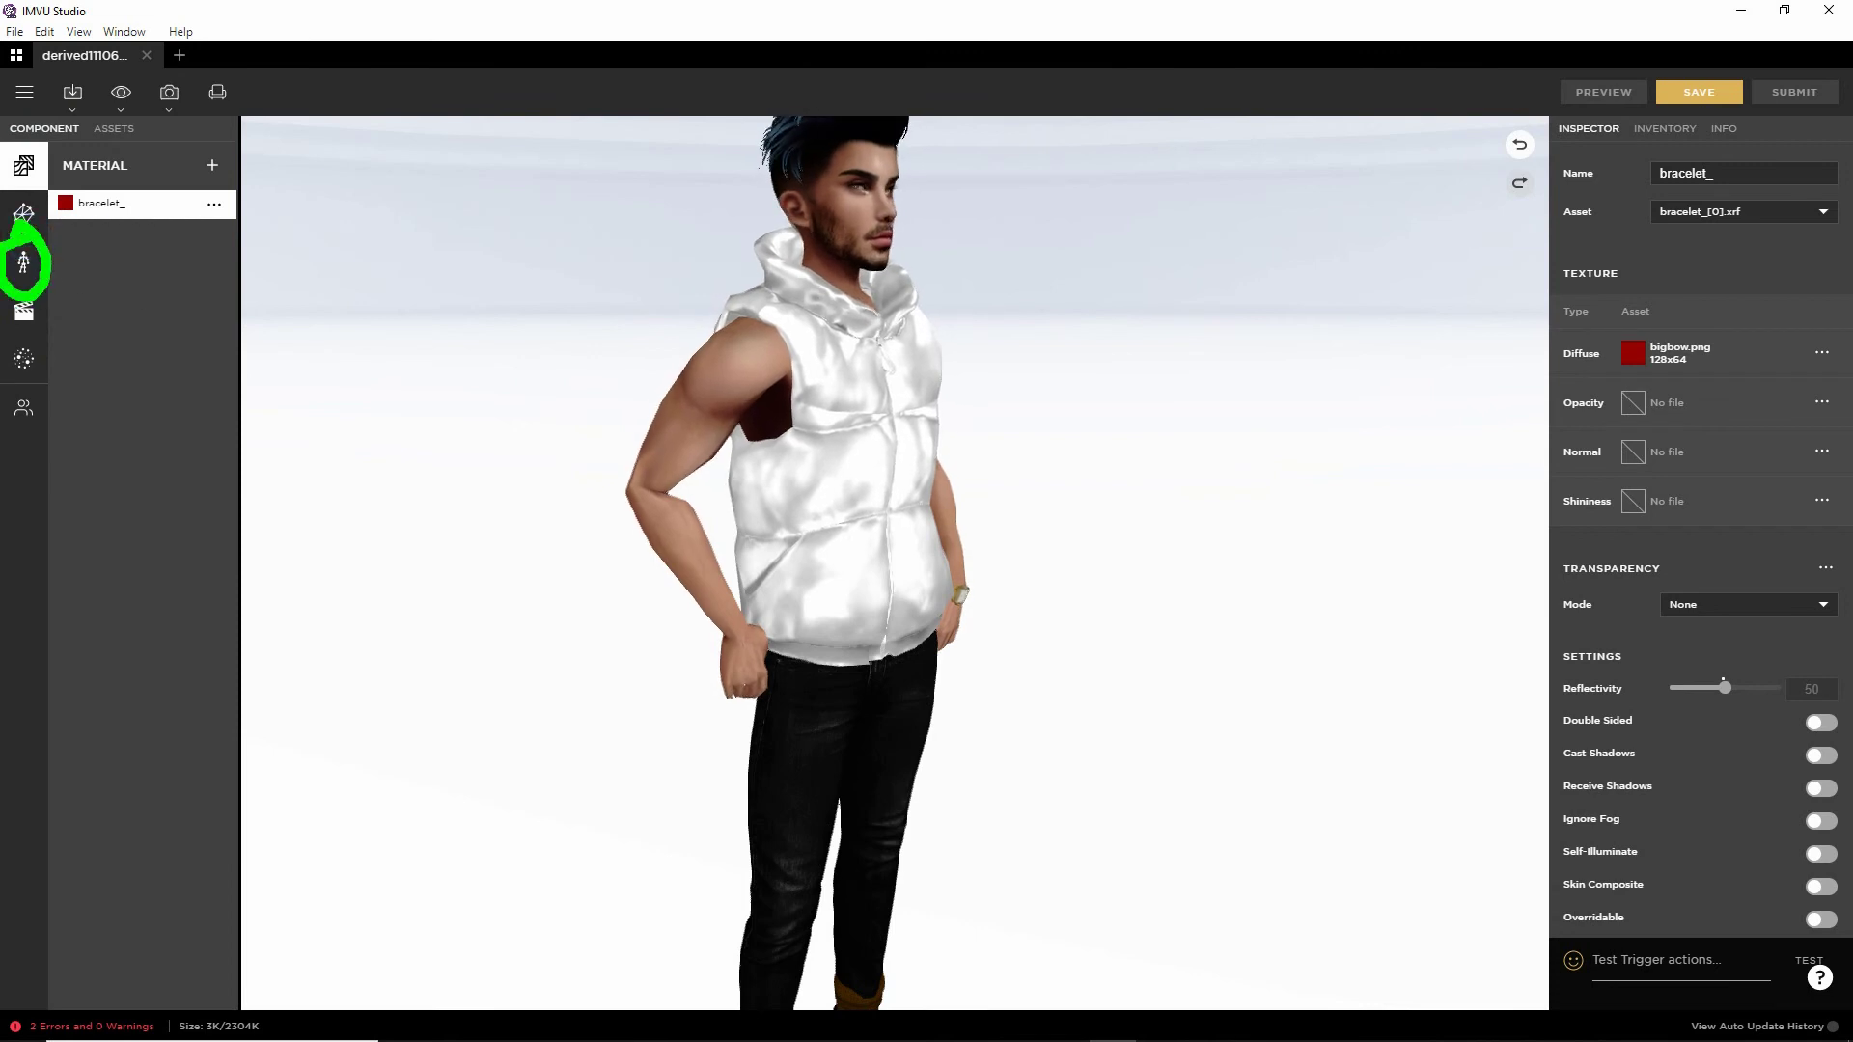
click(23, 261)
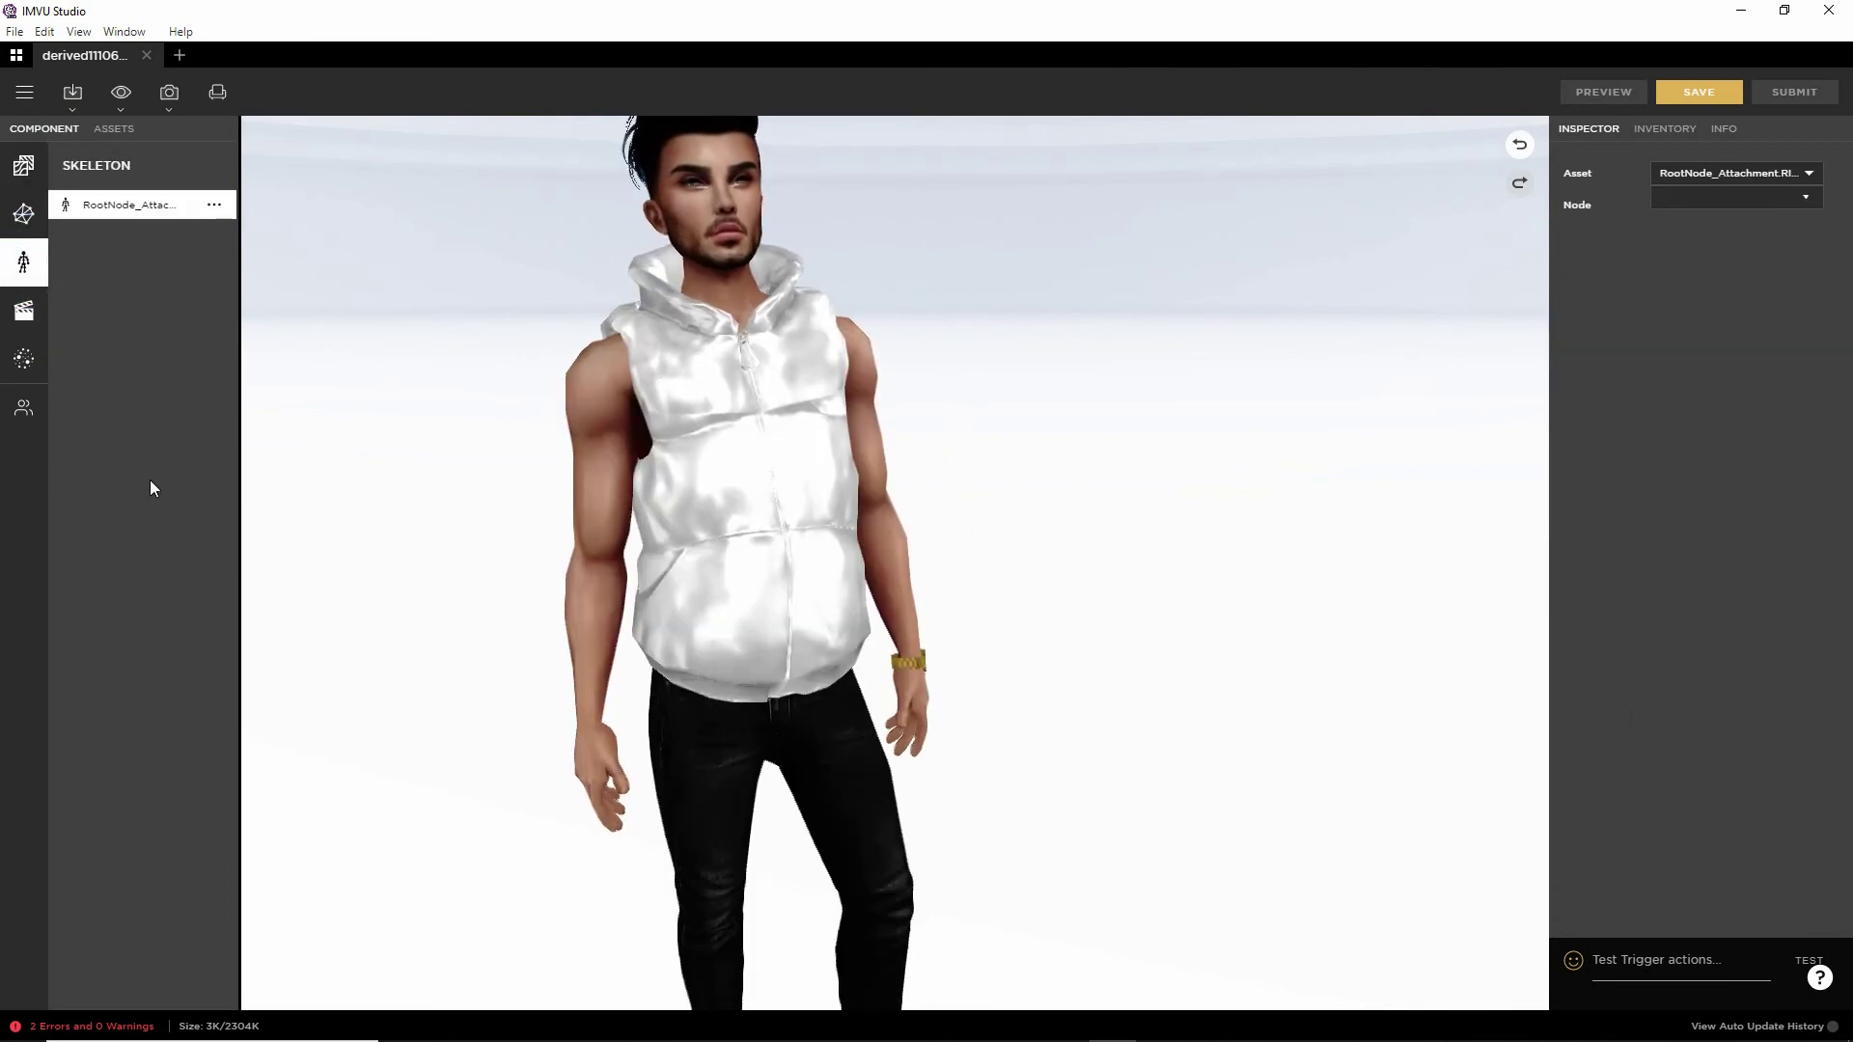
click(139, 204)
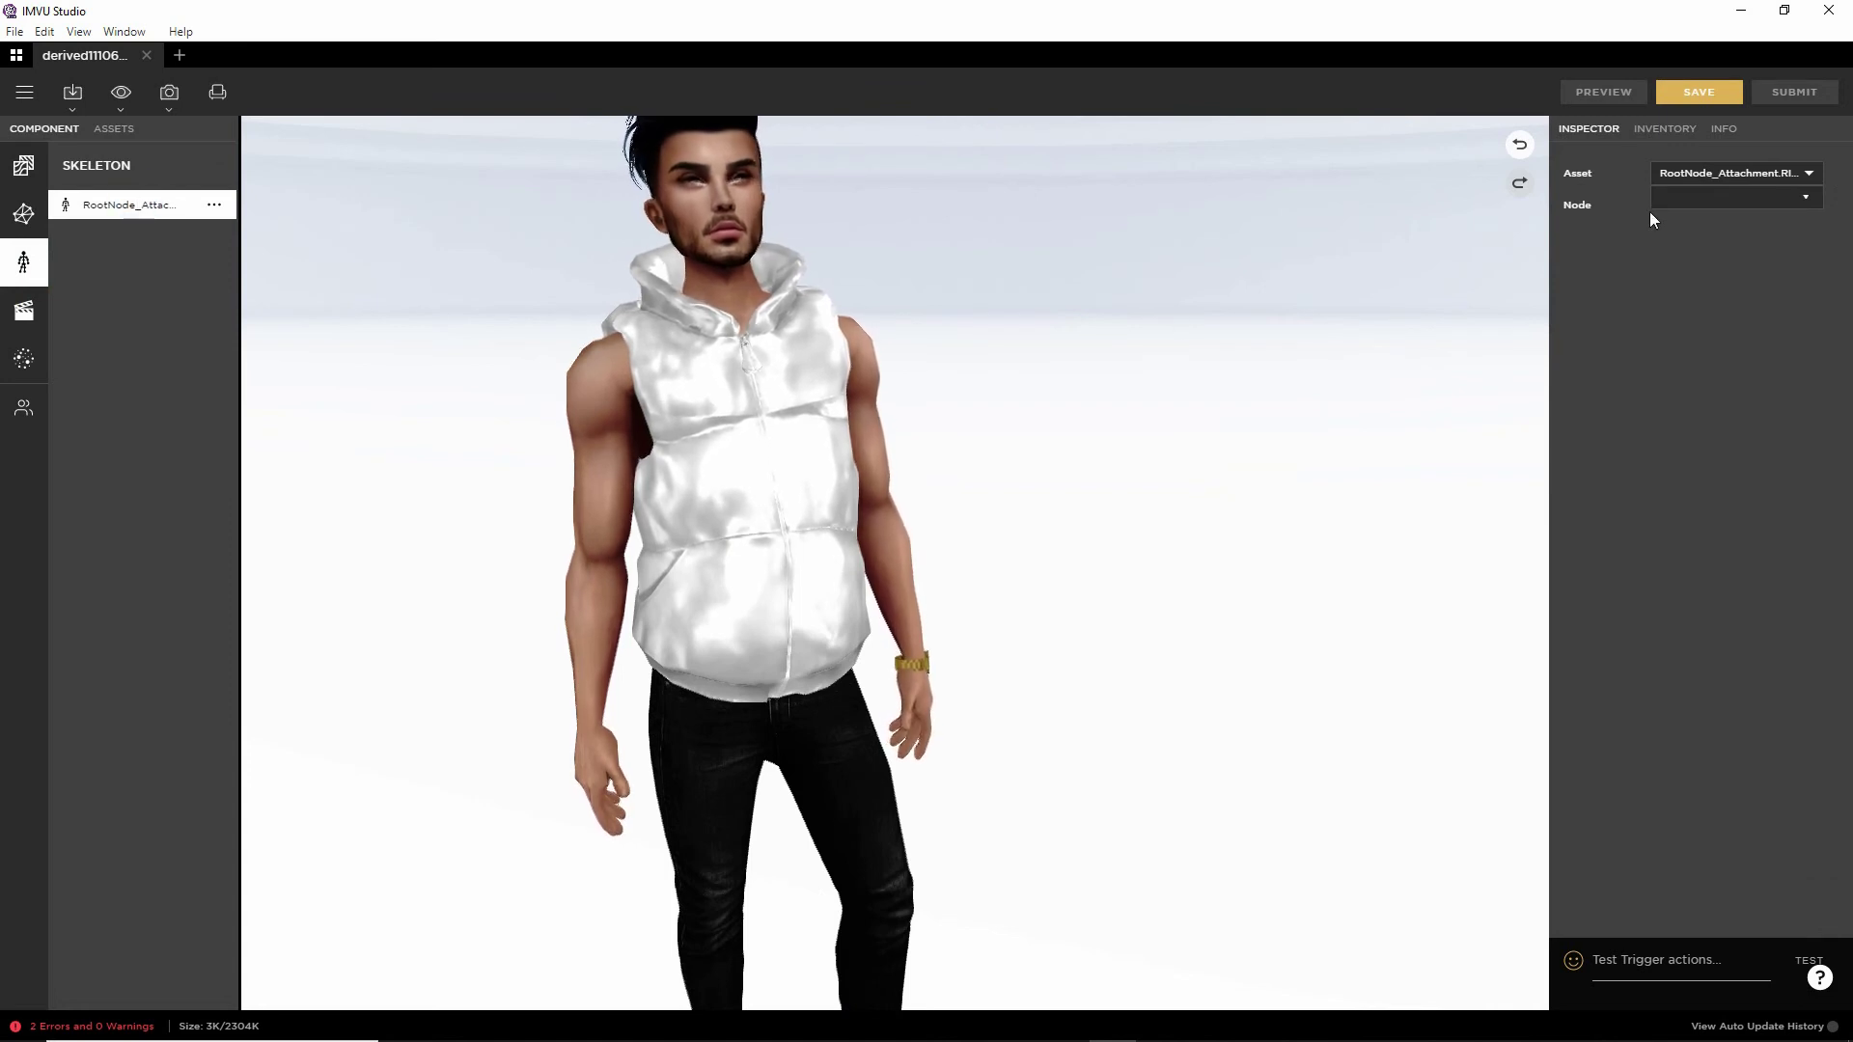
drag(1556, 223, 1831, 222)
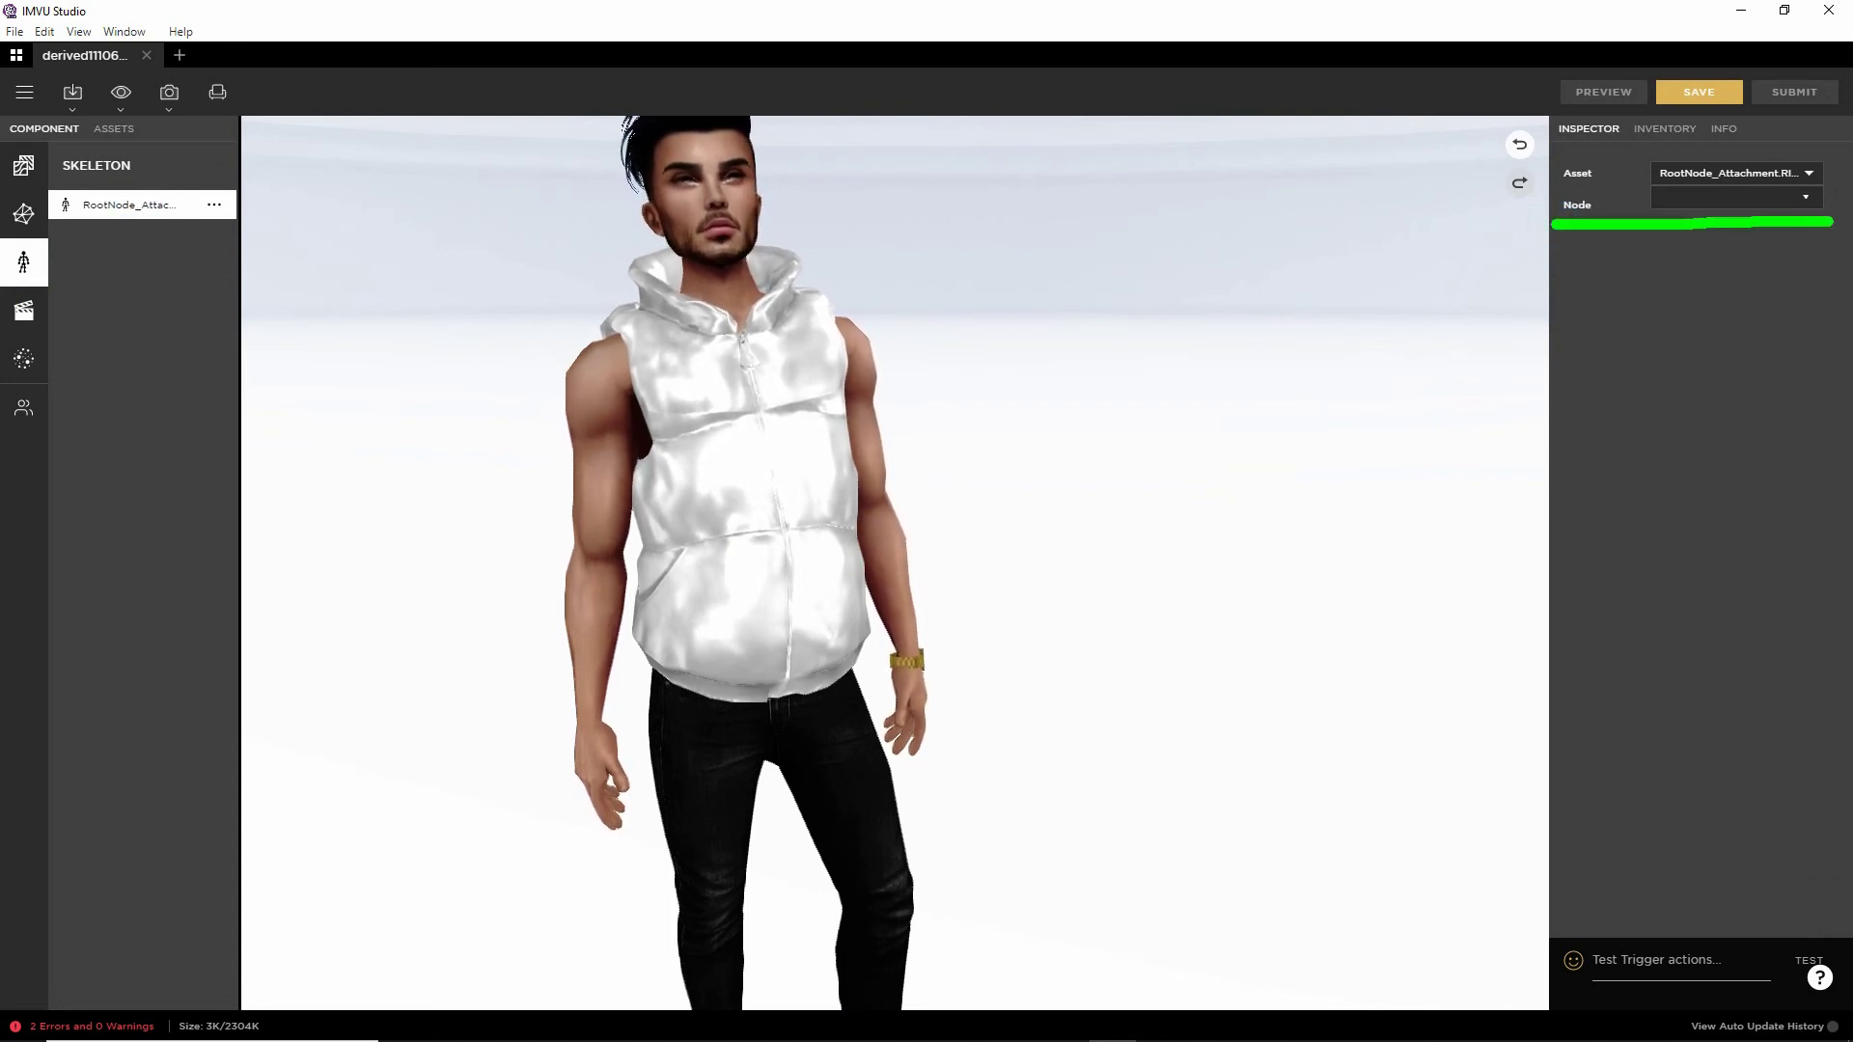
key(Escape)
Set the skeleton's attachment node to rtHand.
click(1805, 198)
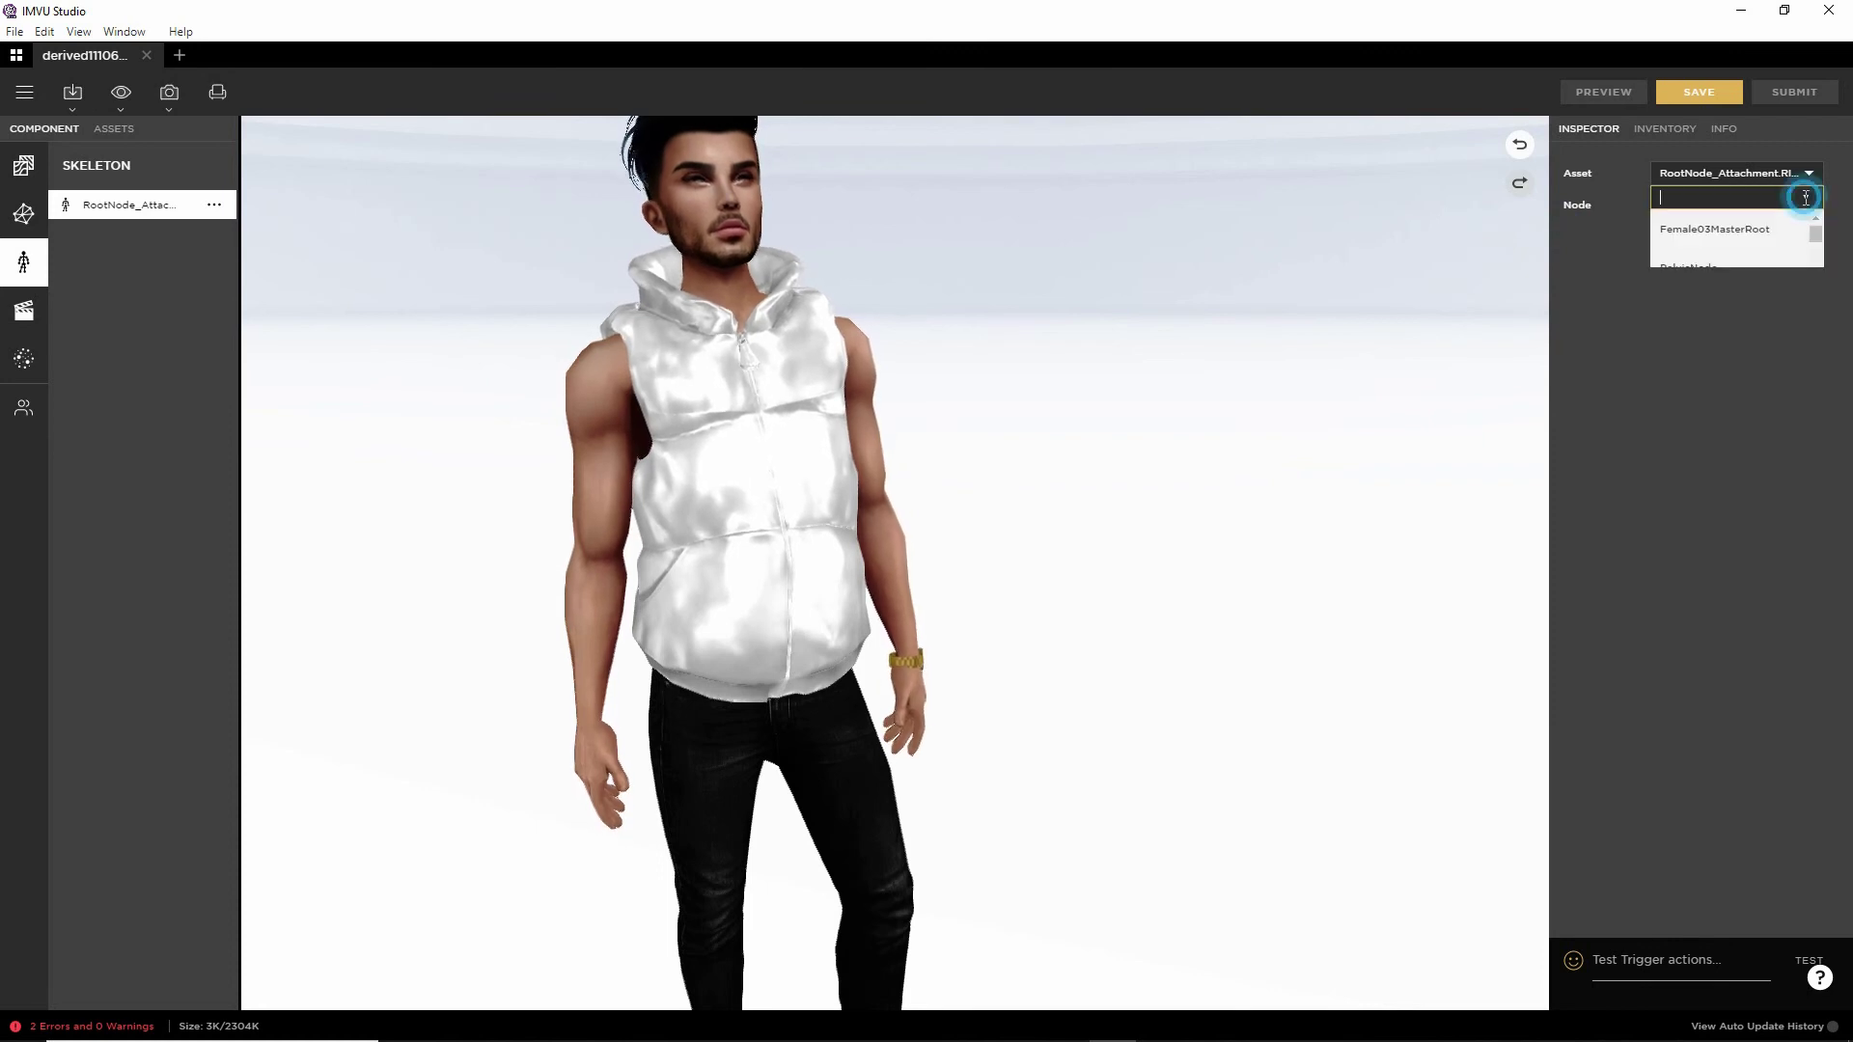
scroll(1782, 222, down, 1)
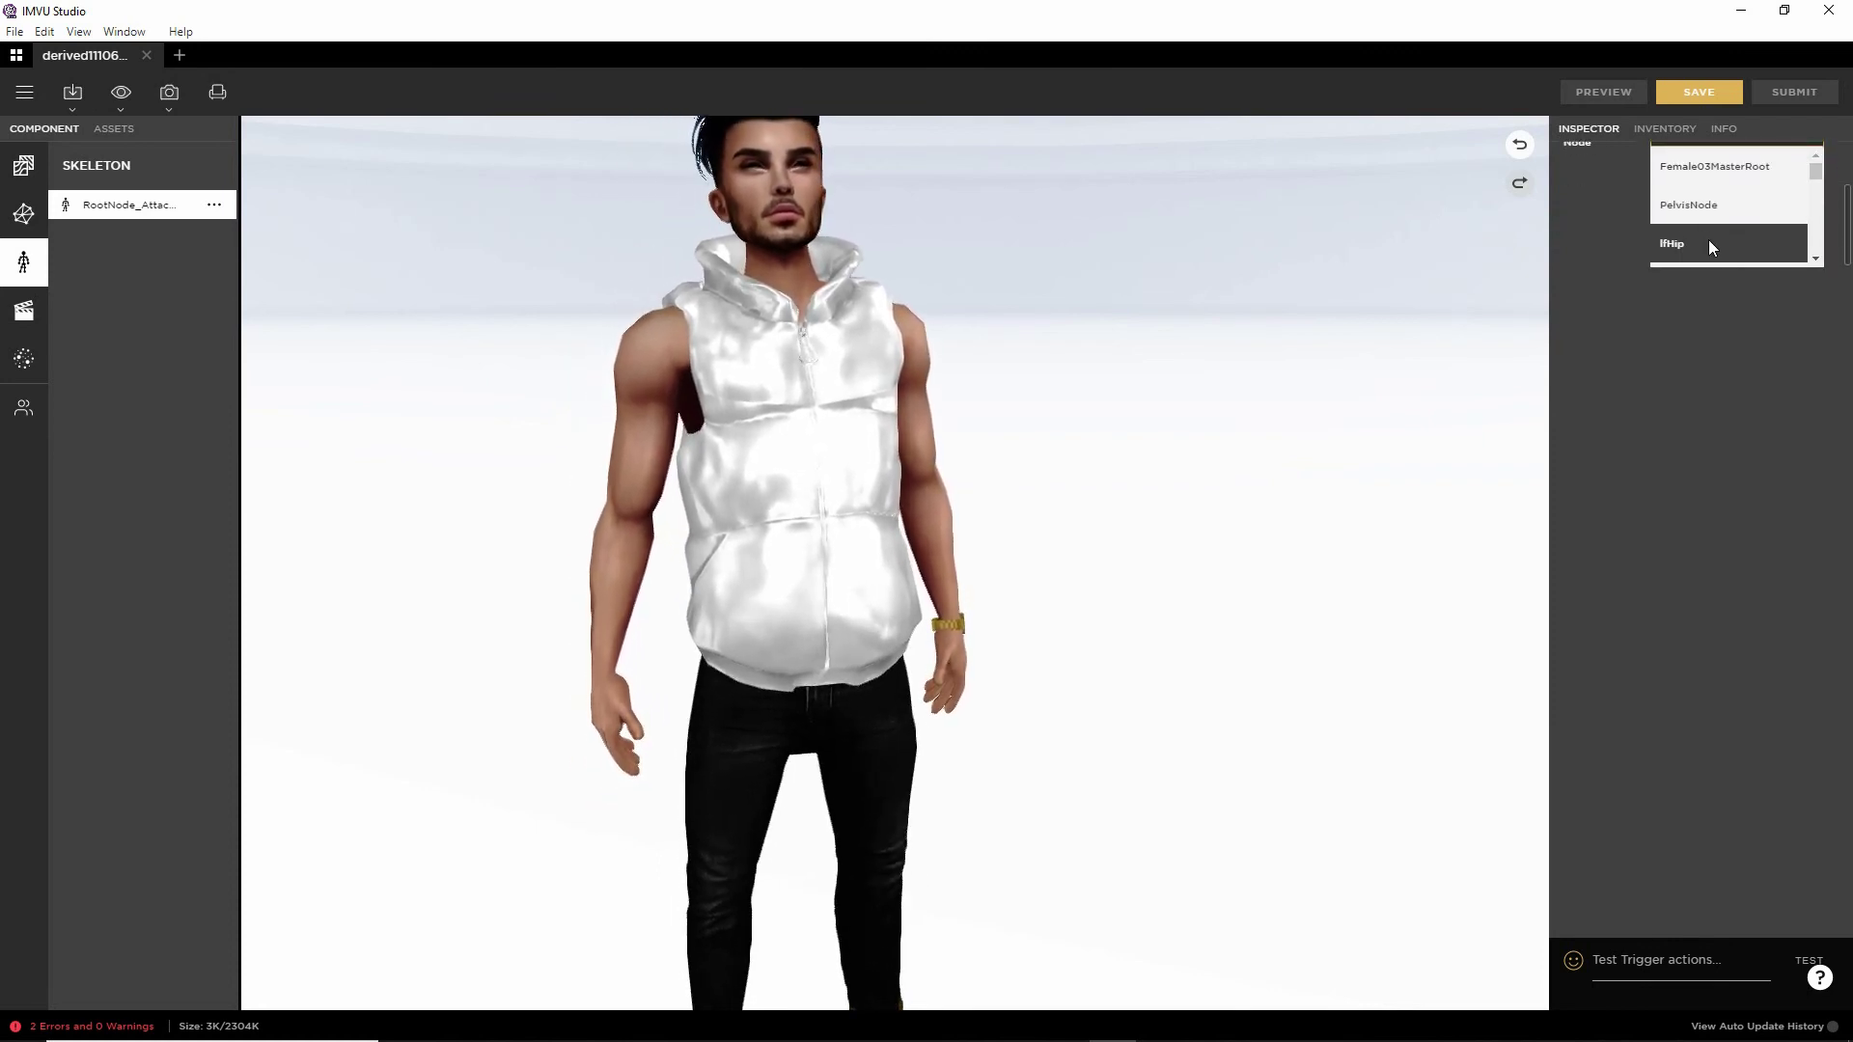
scroll(1767, 237, up, 1)
scroll(1787, 242, down, 1)
scroll(1782, 243, up, 1)
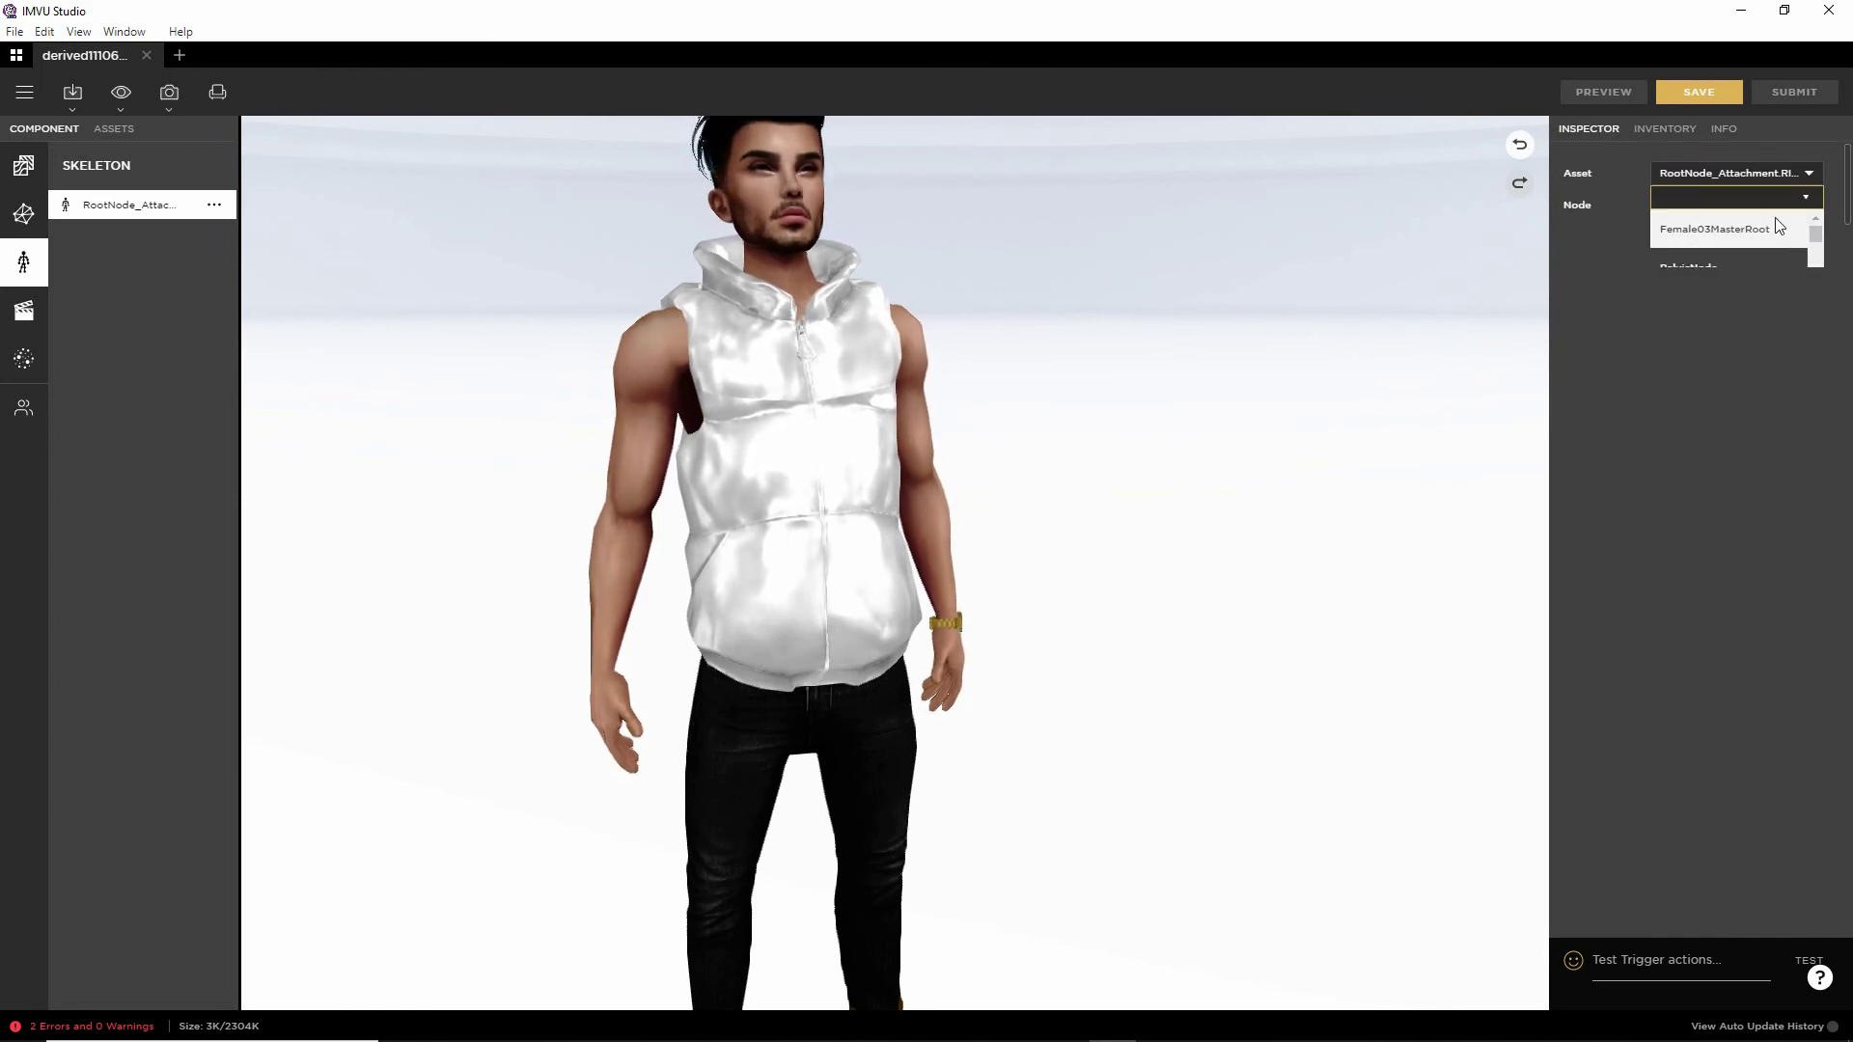
click(1706, 196)
text(rtH)
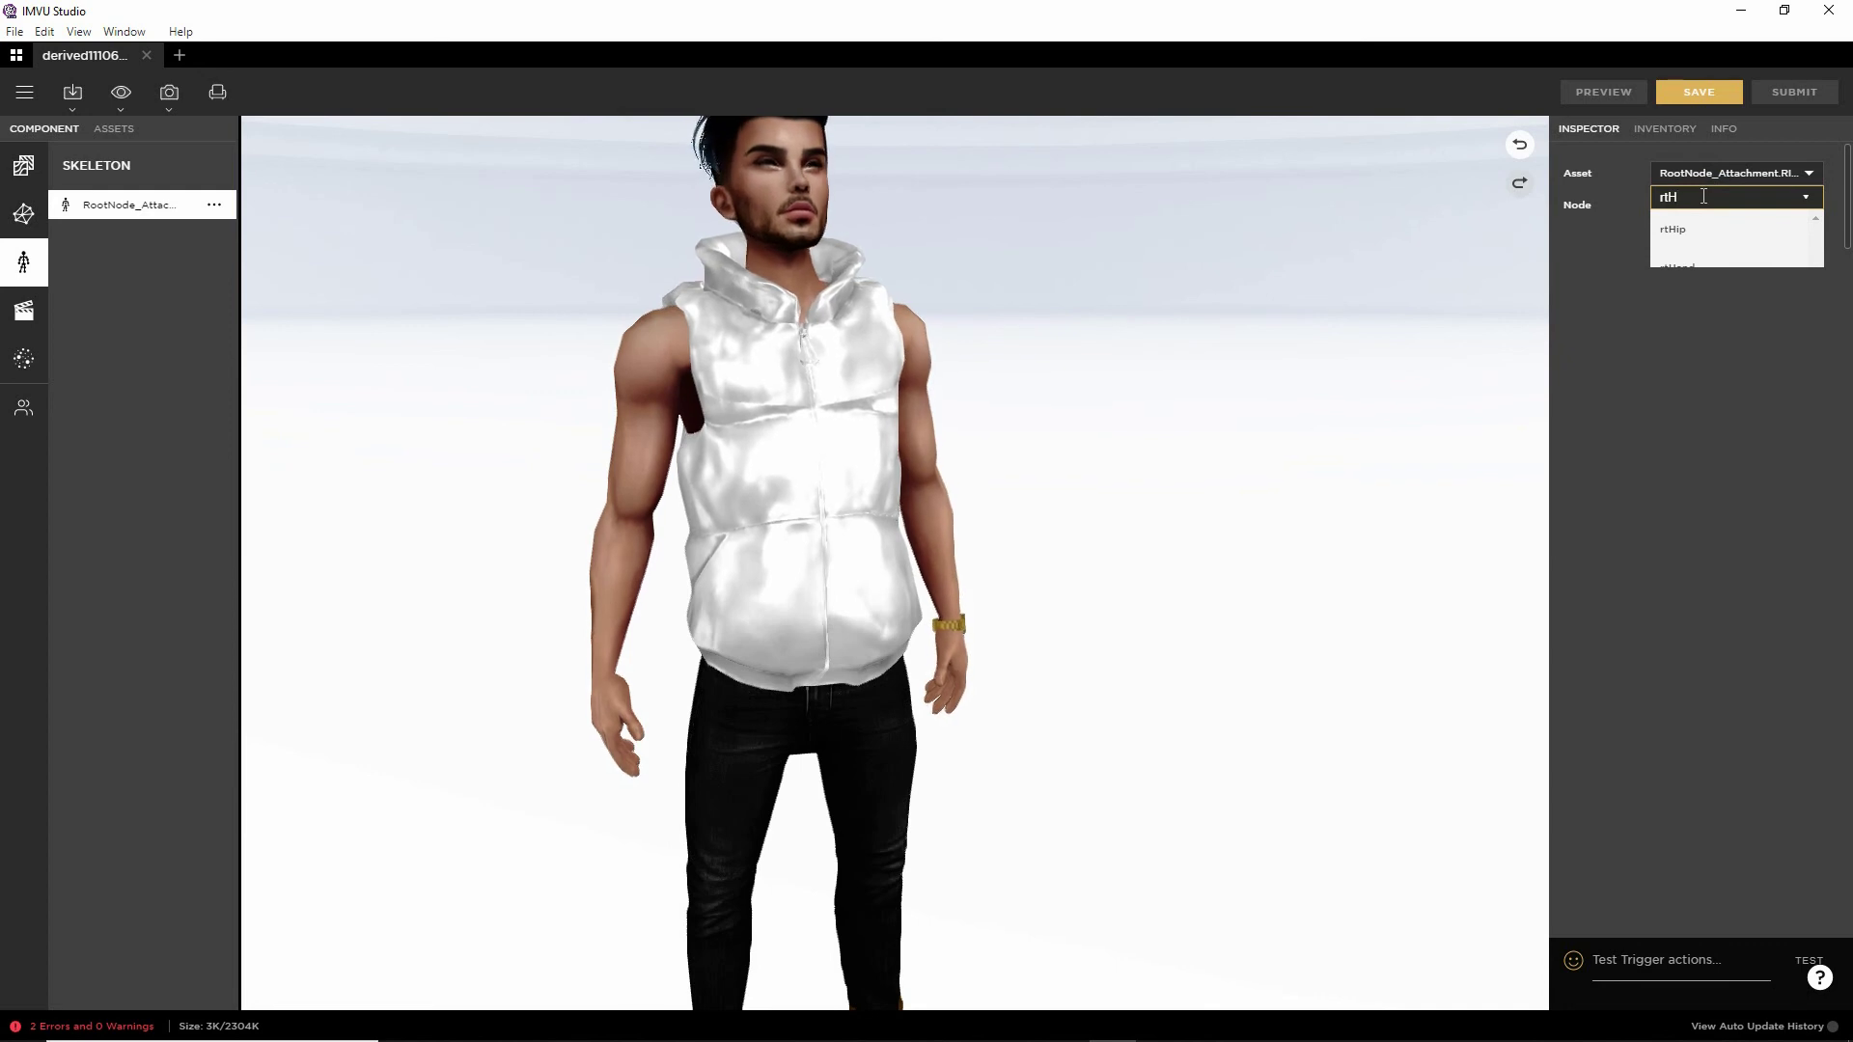
text(a)
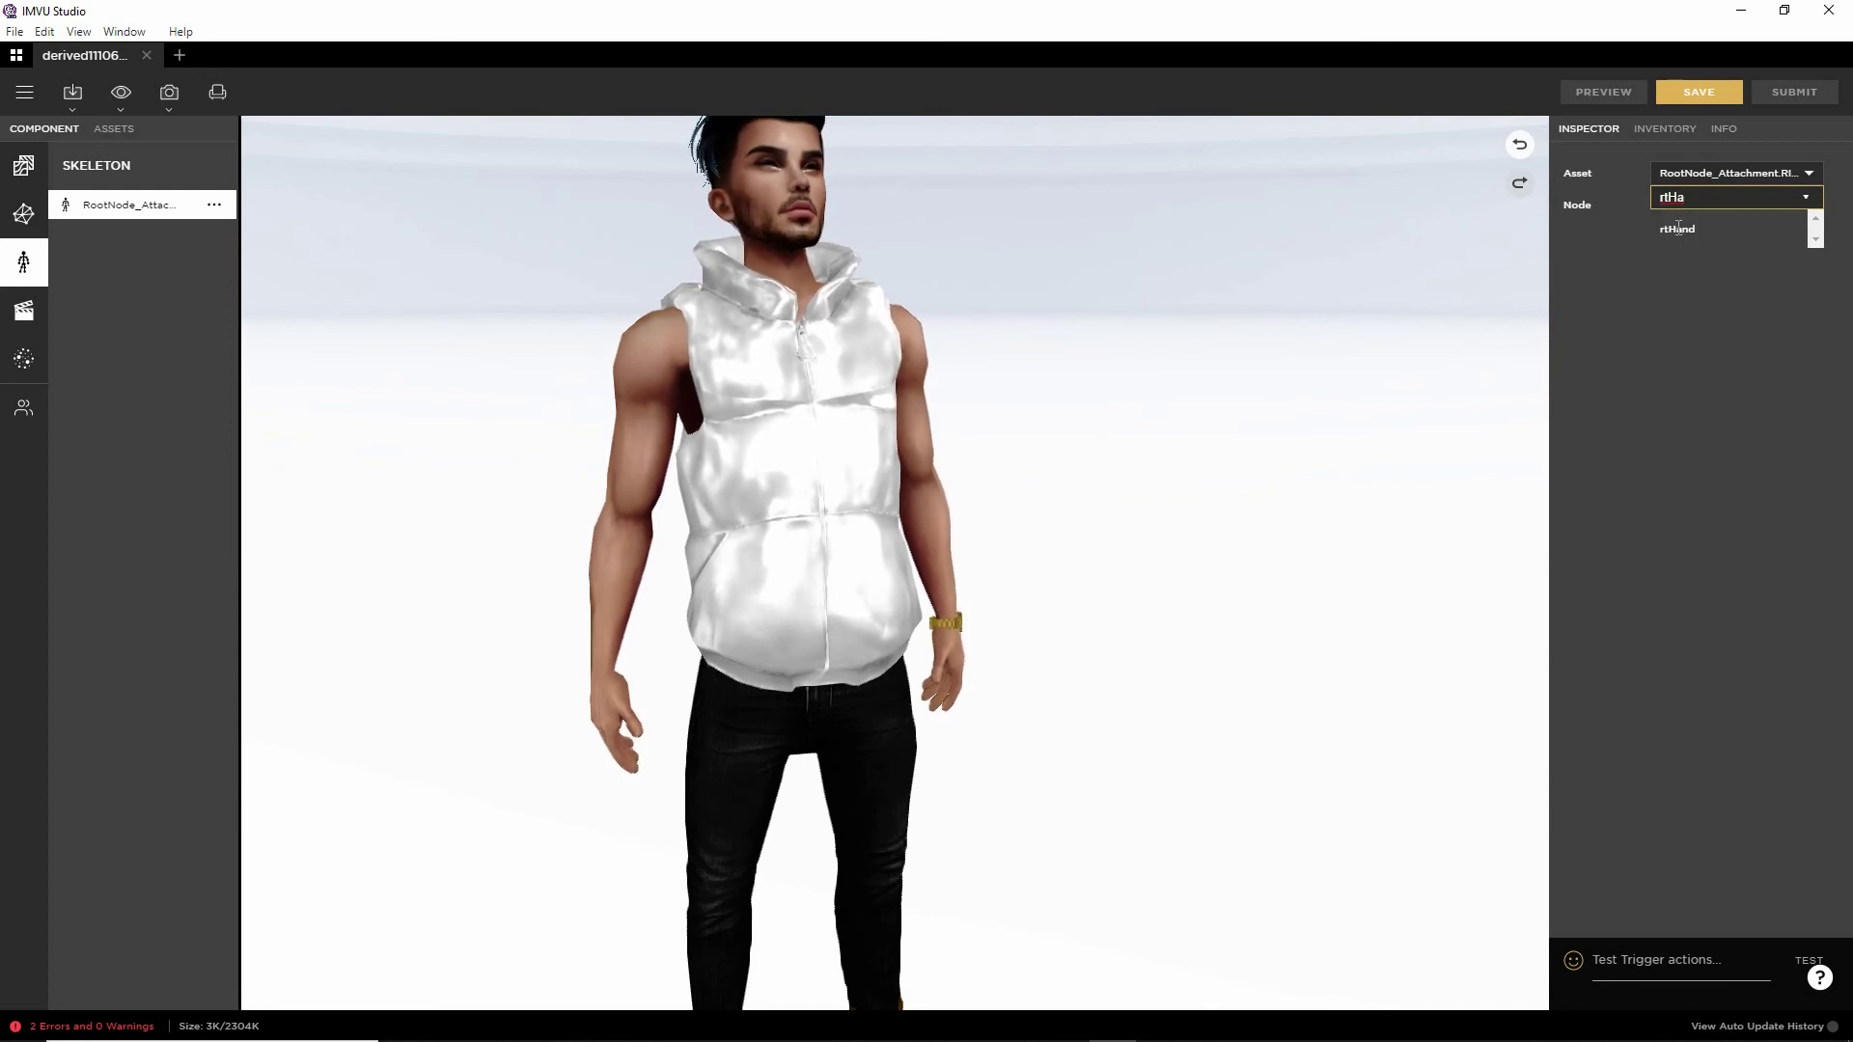
click(1677, 228)
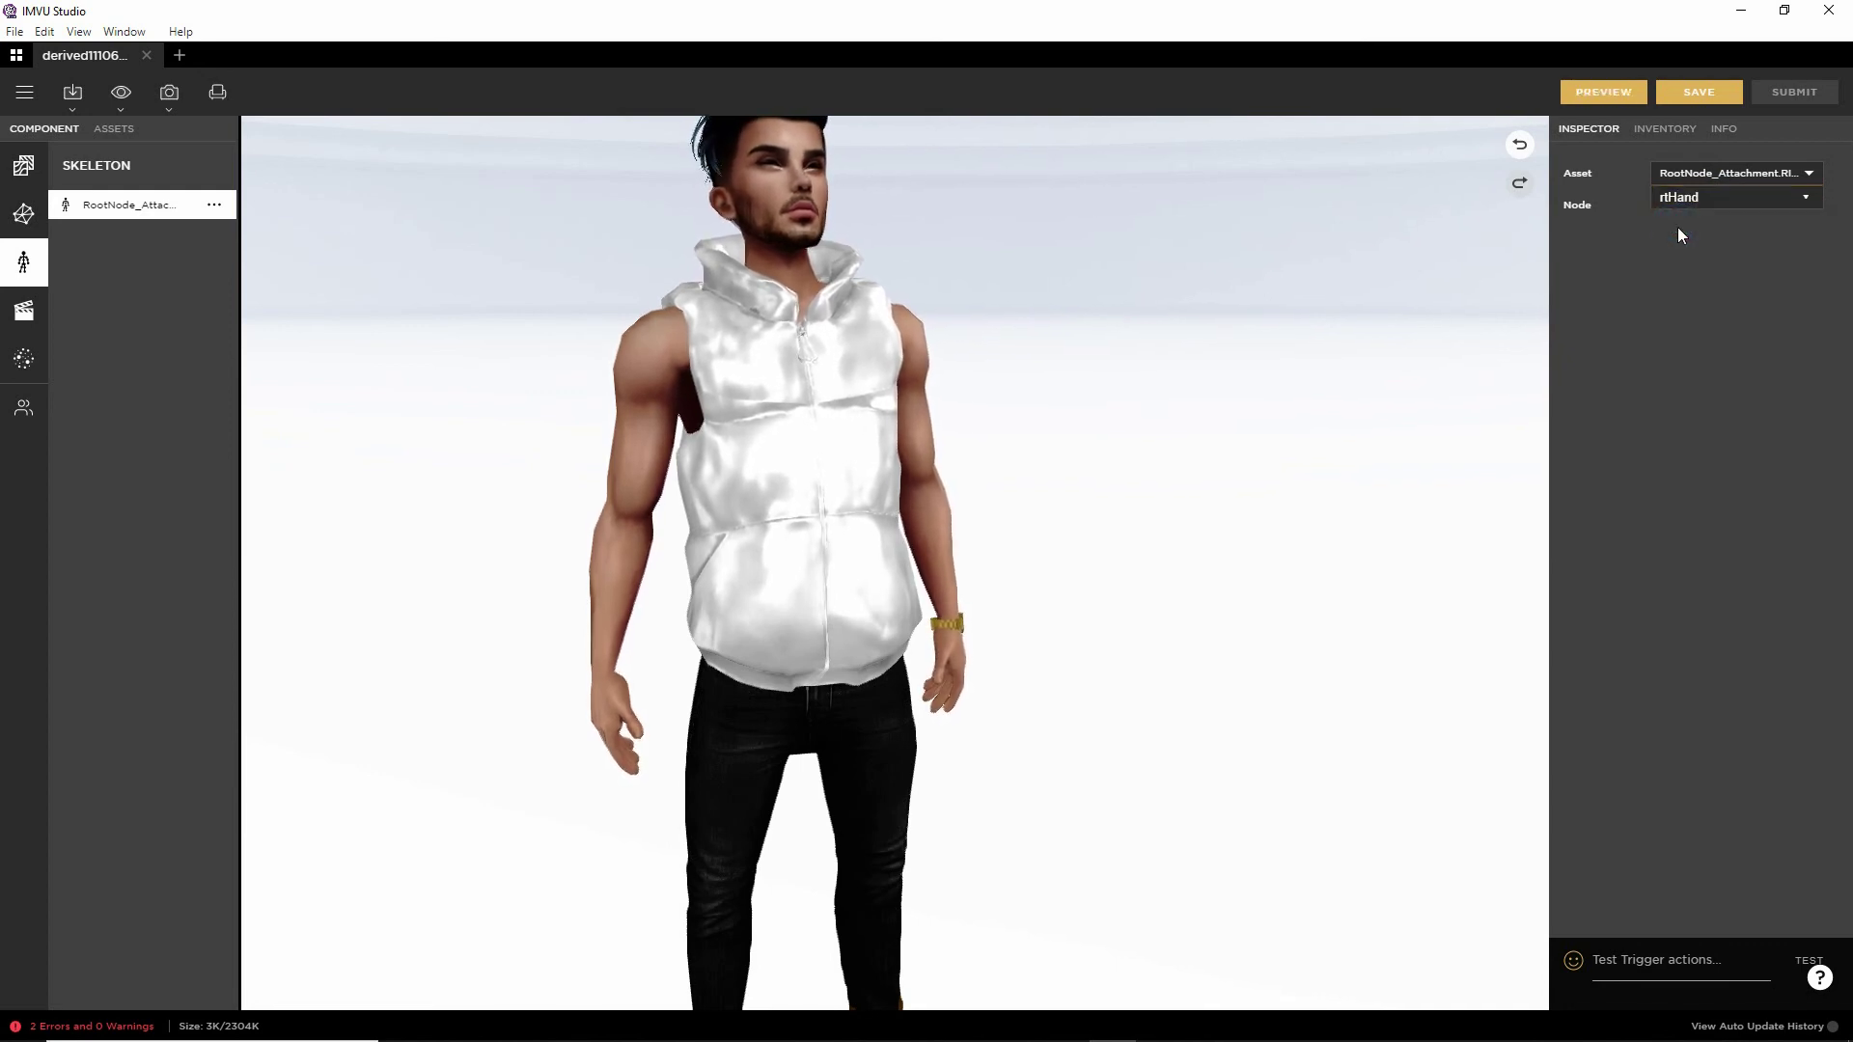
Preview the product on the avatar and check the bracelet on the crossed arms from close up.
click(1603, 92)
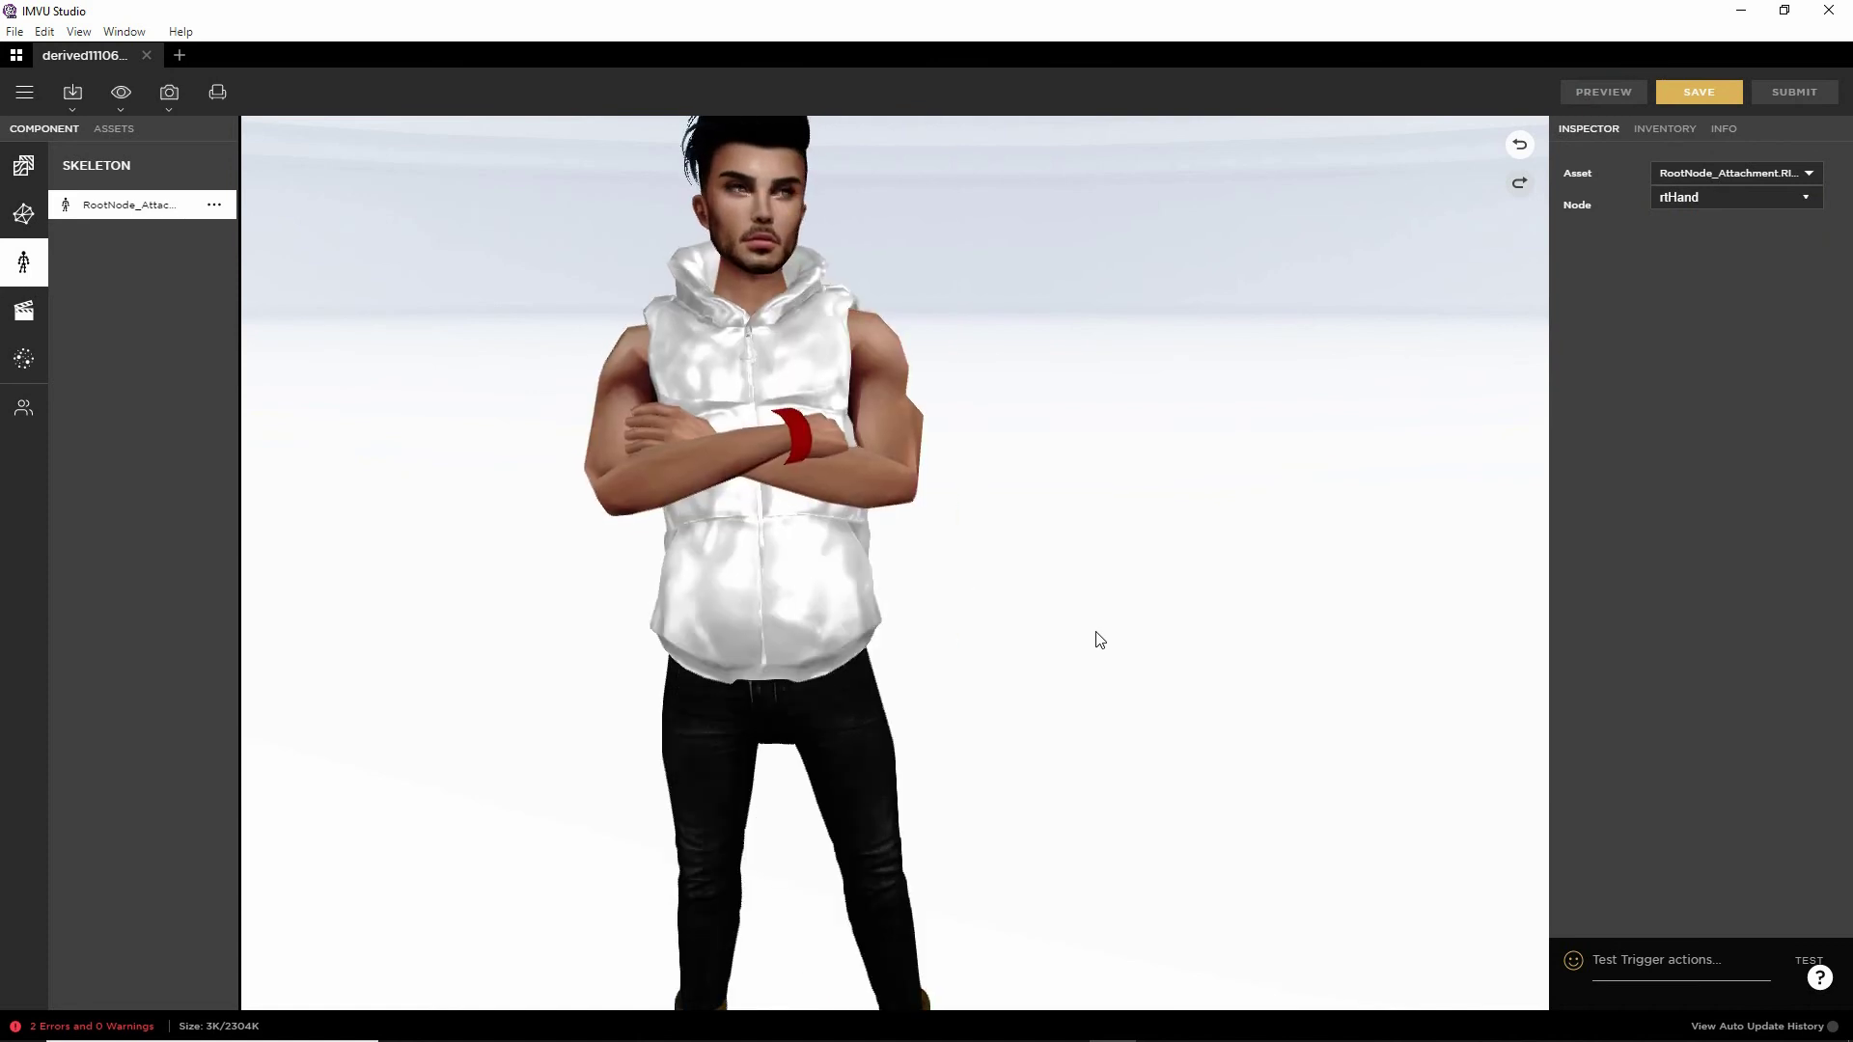
drag(1094, 638, 898, 637)
scroll(821, 513, up, 3)
drag(821, 511, 896, 732)
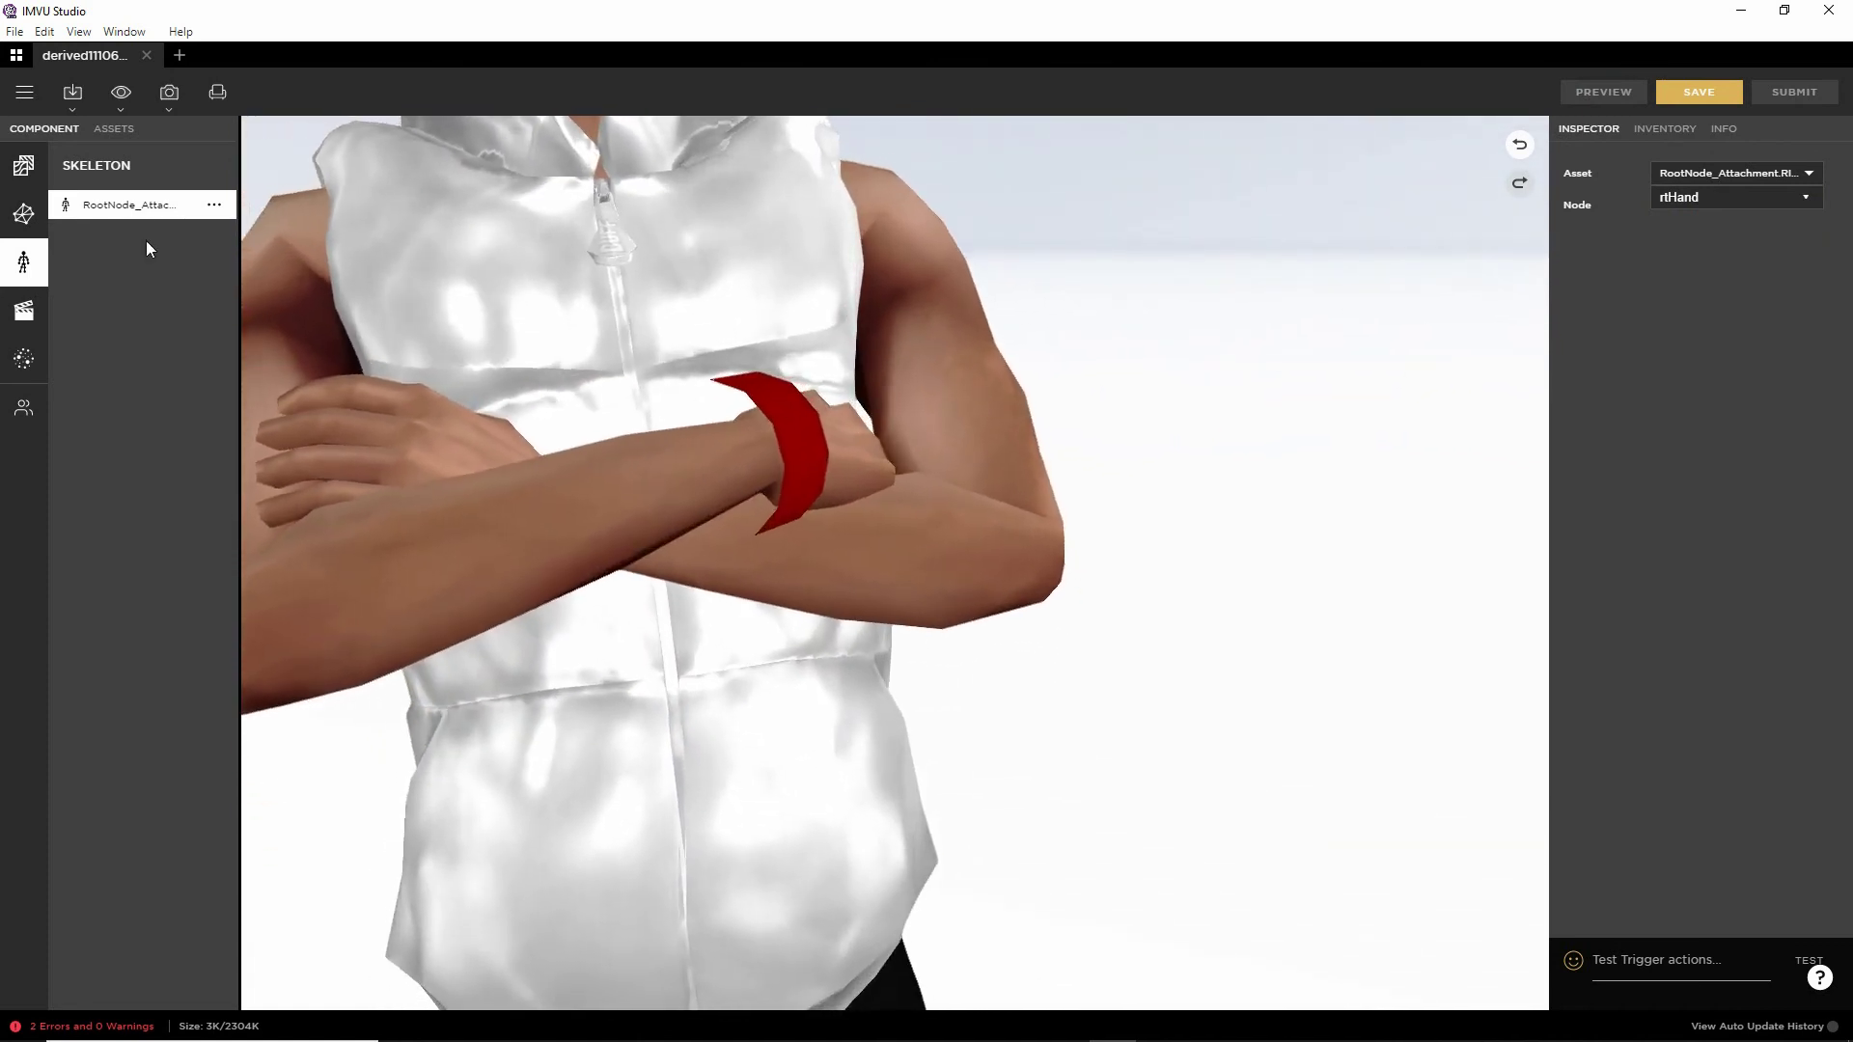
Make the bracelet_ material double sided and refresh the product preview.
click(23, 165)
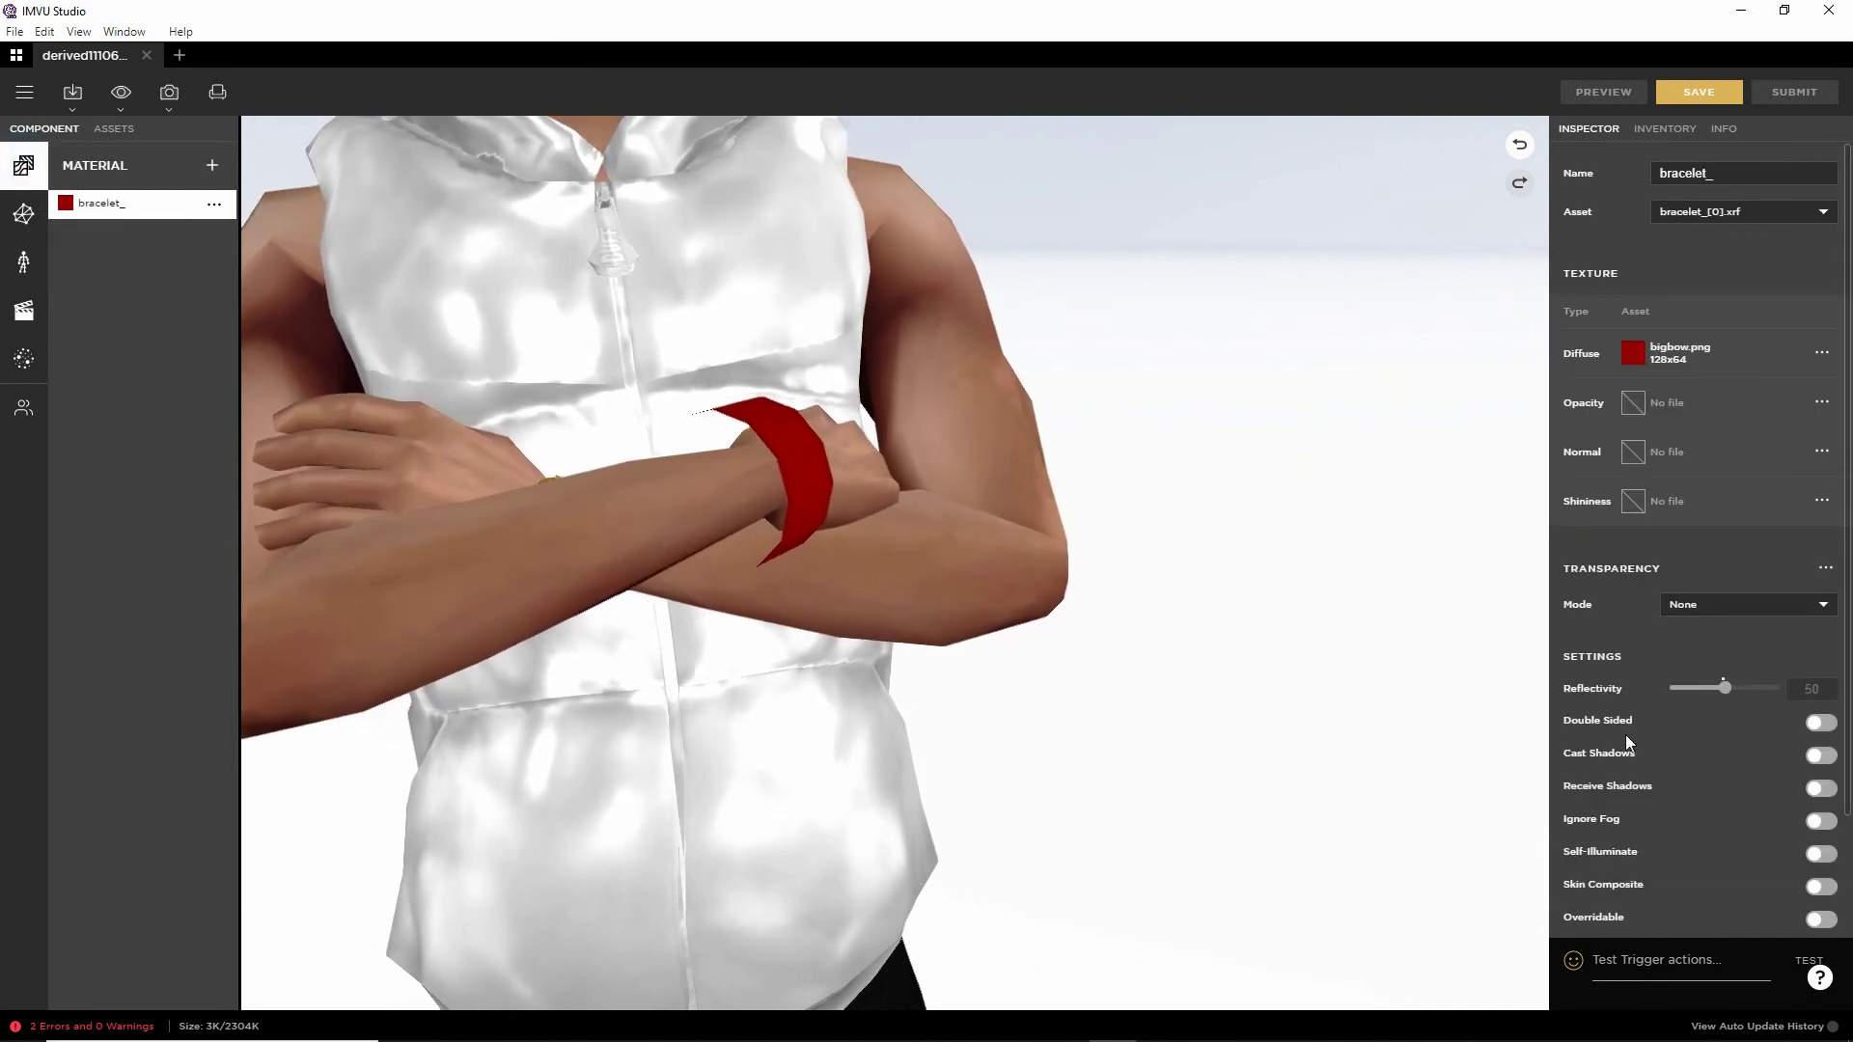
click(1821, 723)
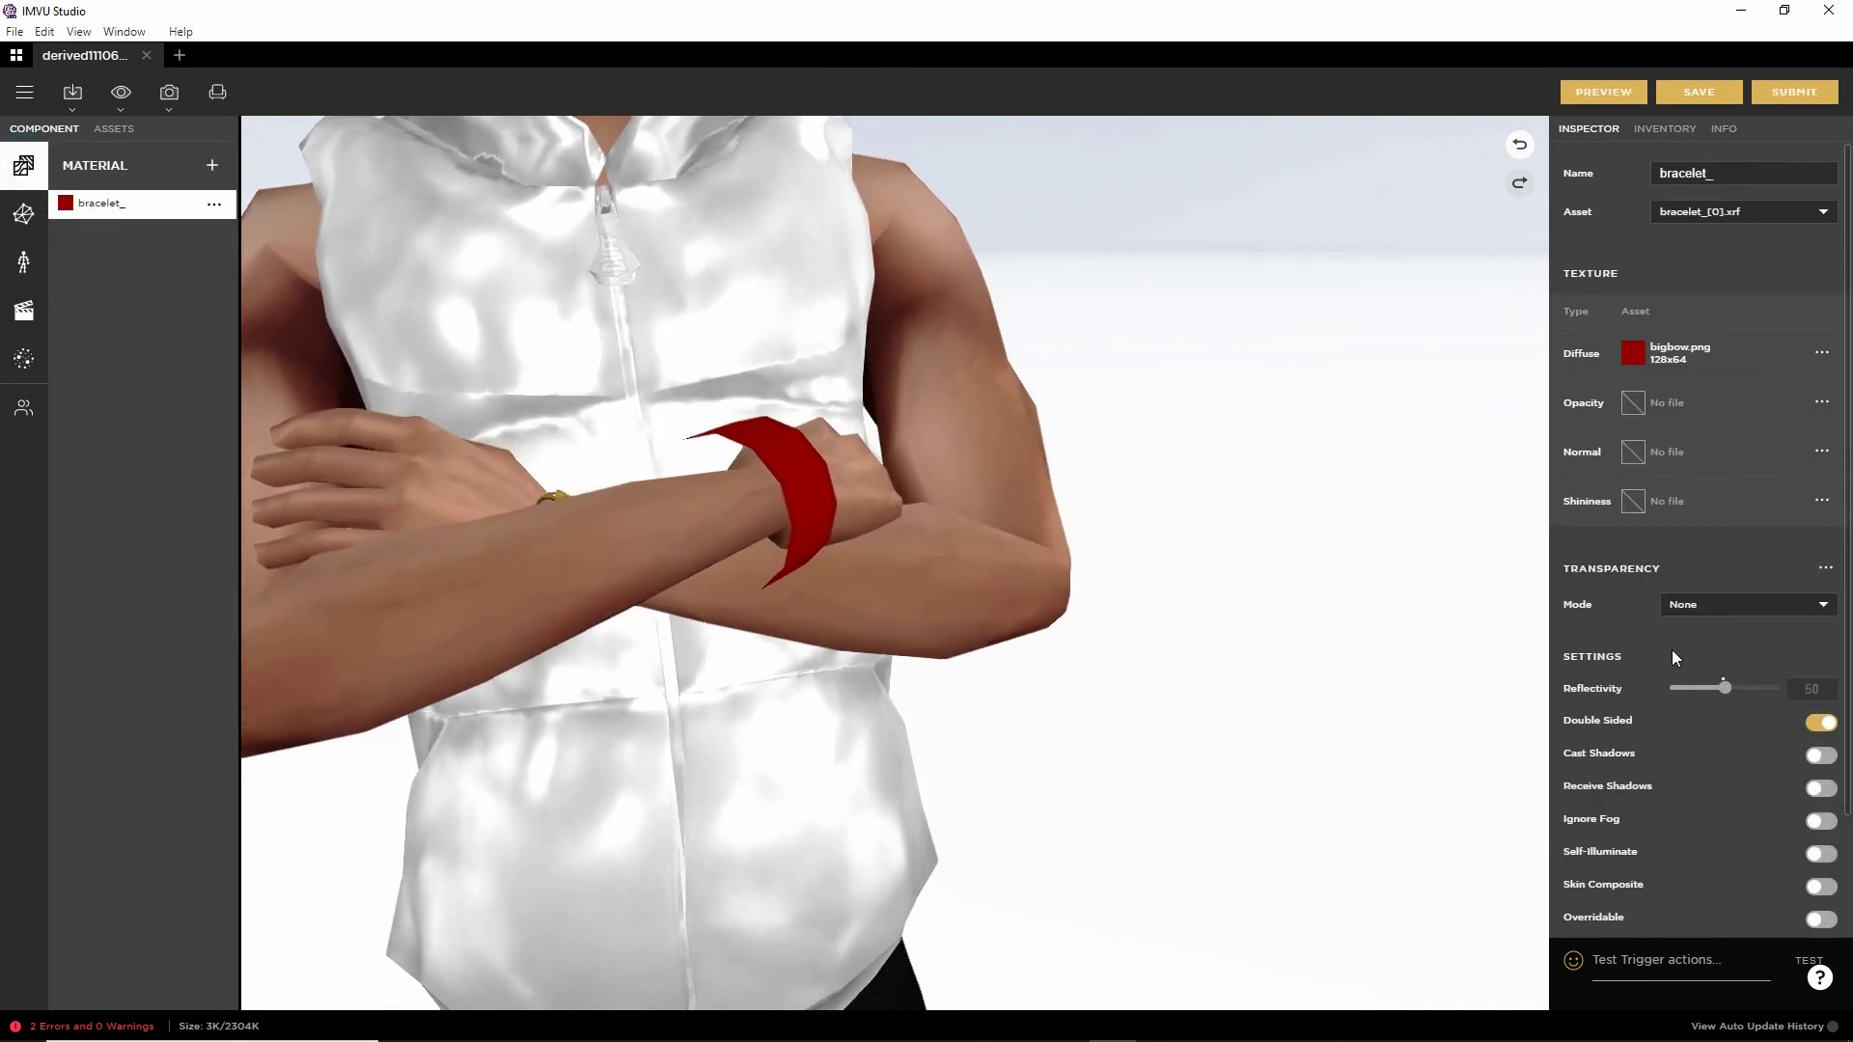
click(1607, 92)
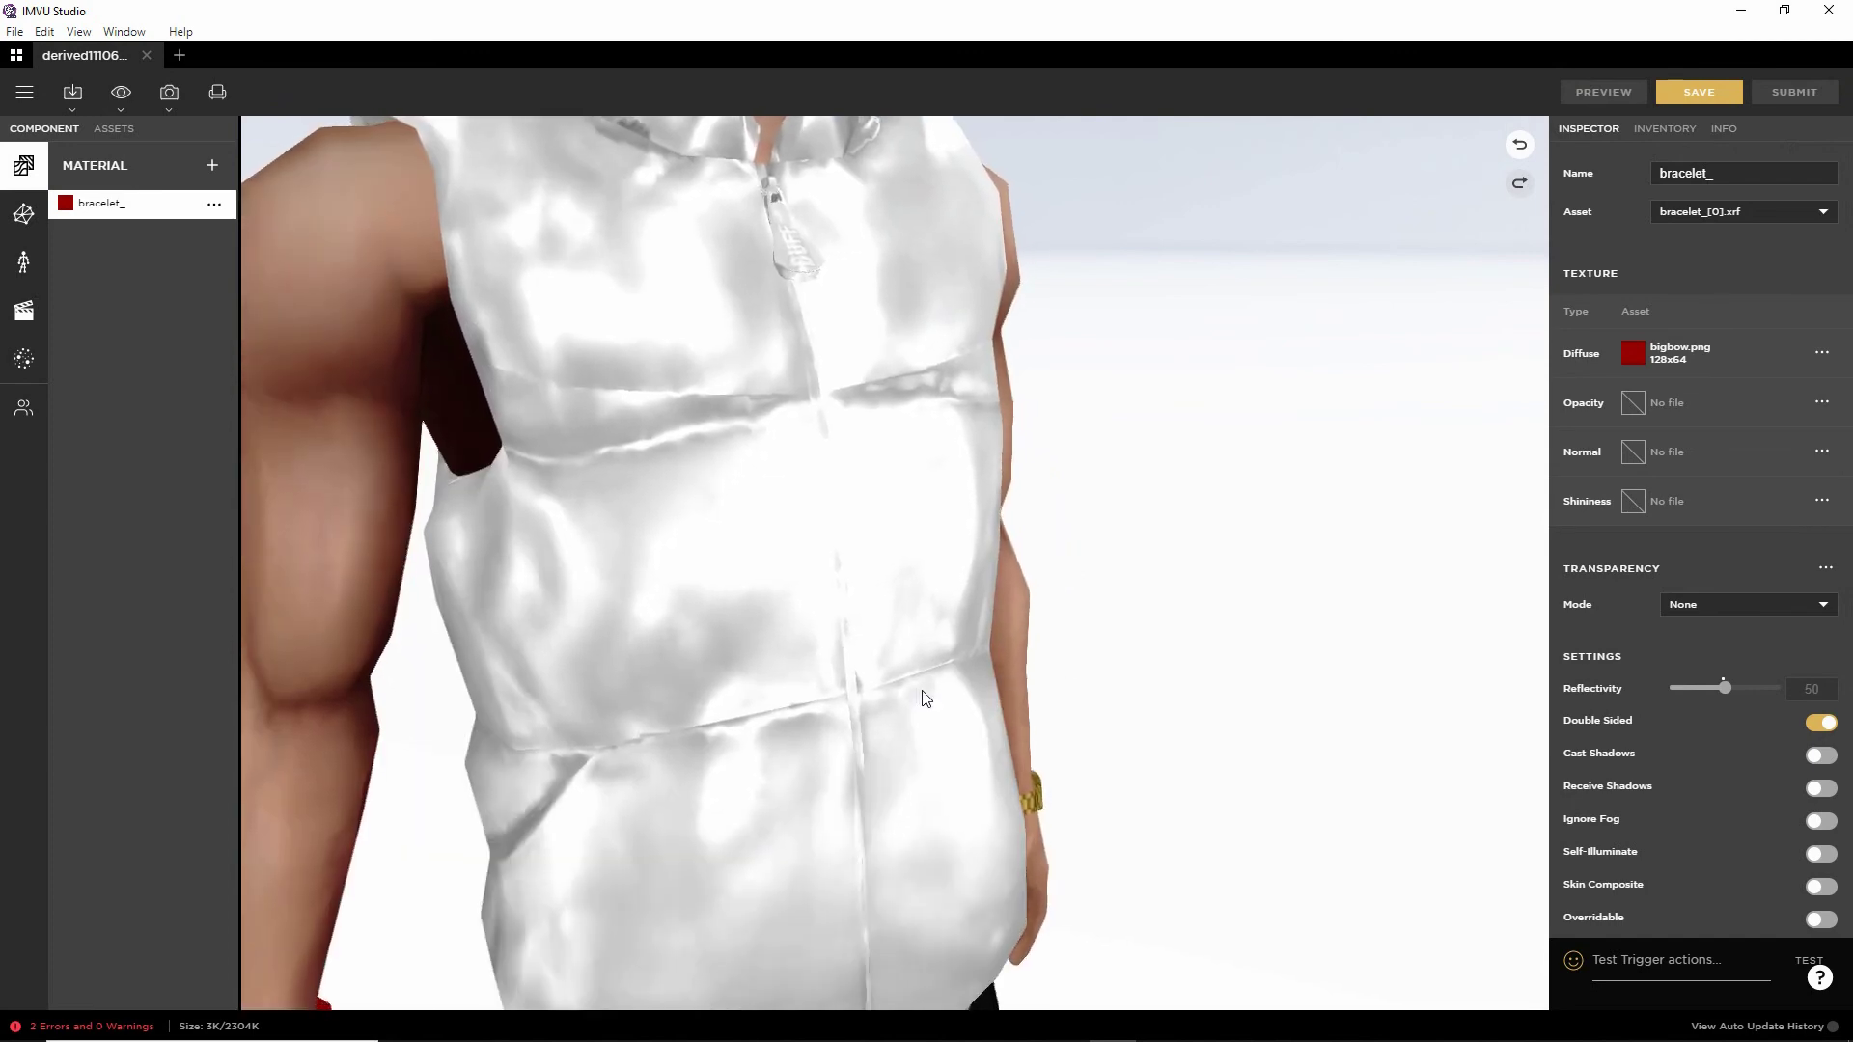
Examine the bracelet's fit around the avatar's right wrist from the front, the side and close up.
scroll(923, 693, down, 5)
right_drag(821, 766, 817, 627)
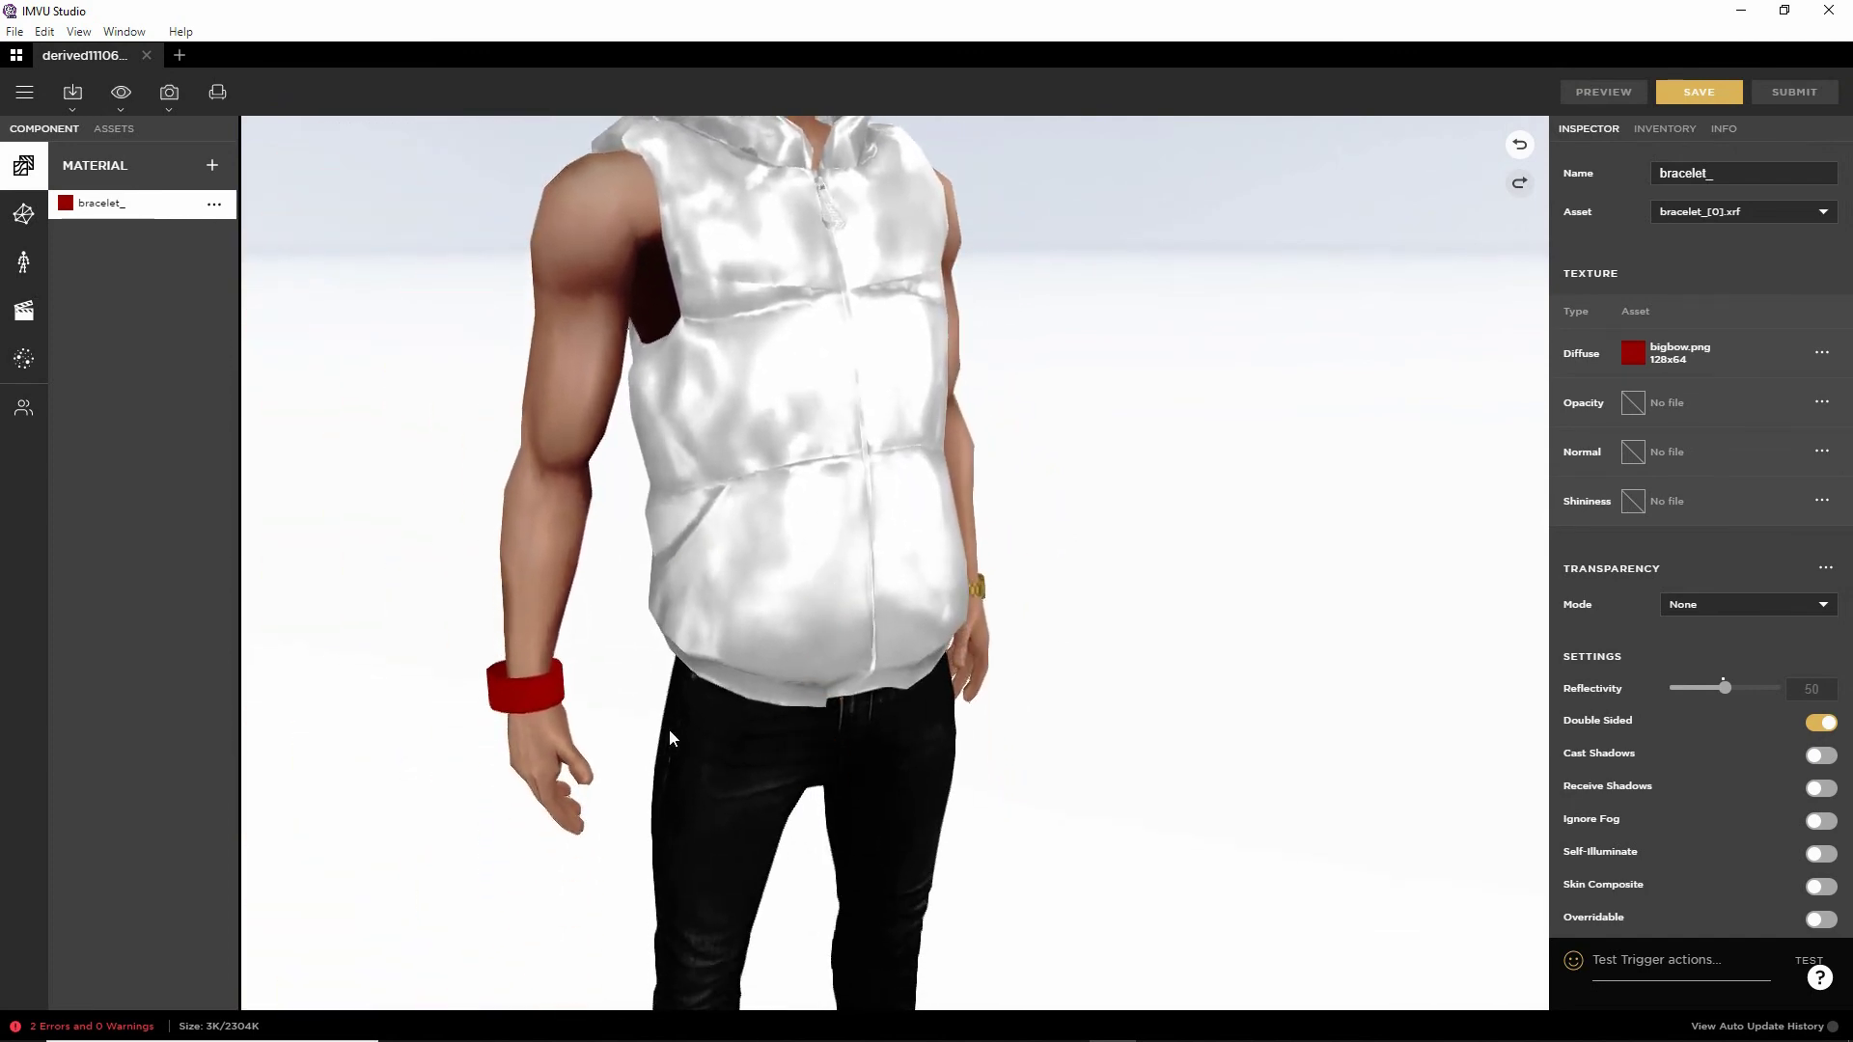
drag(668, 730, 843, 715)
right_drag(892, 662, 929, 656)
scroll(929, 650, up, 5)
scroll(930, 652, down, 3)
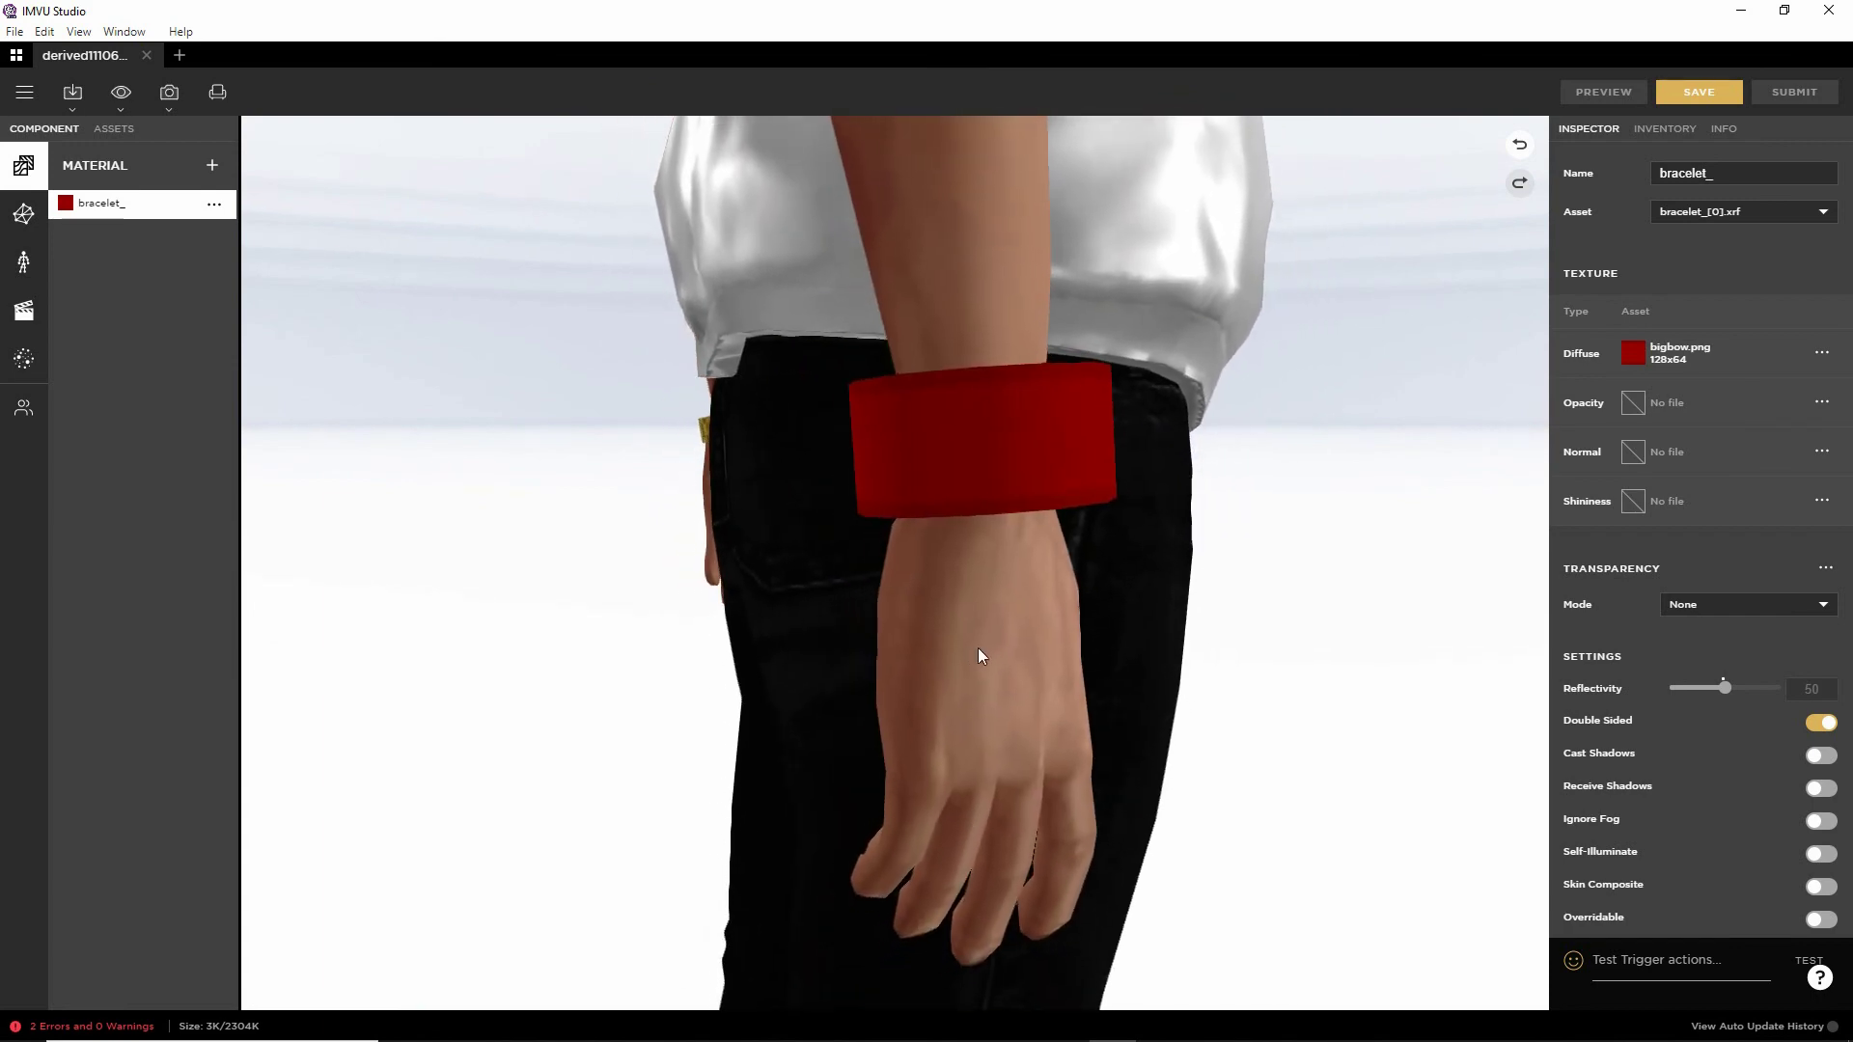
drag(1239, 691, 1000, 684)
drag(733, 686, 848, 723)
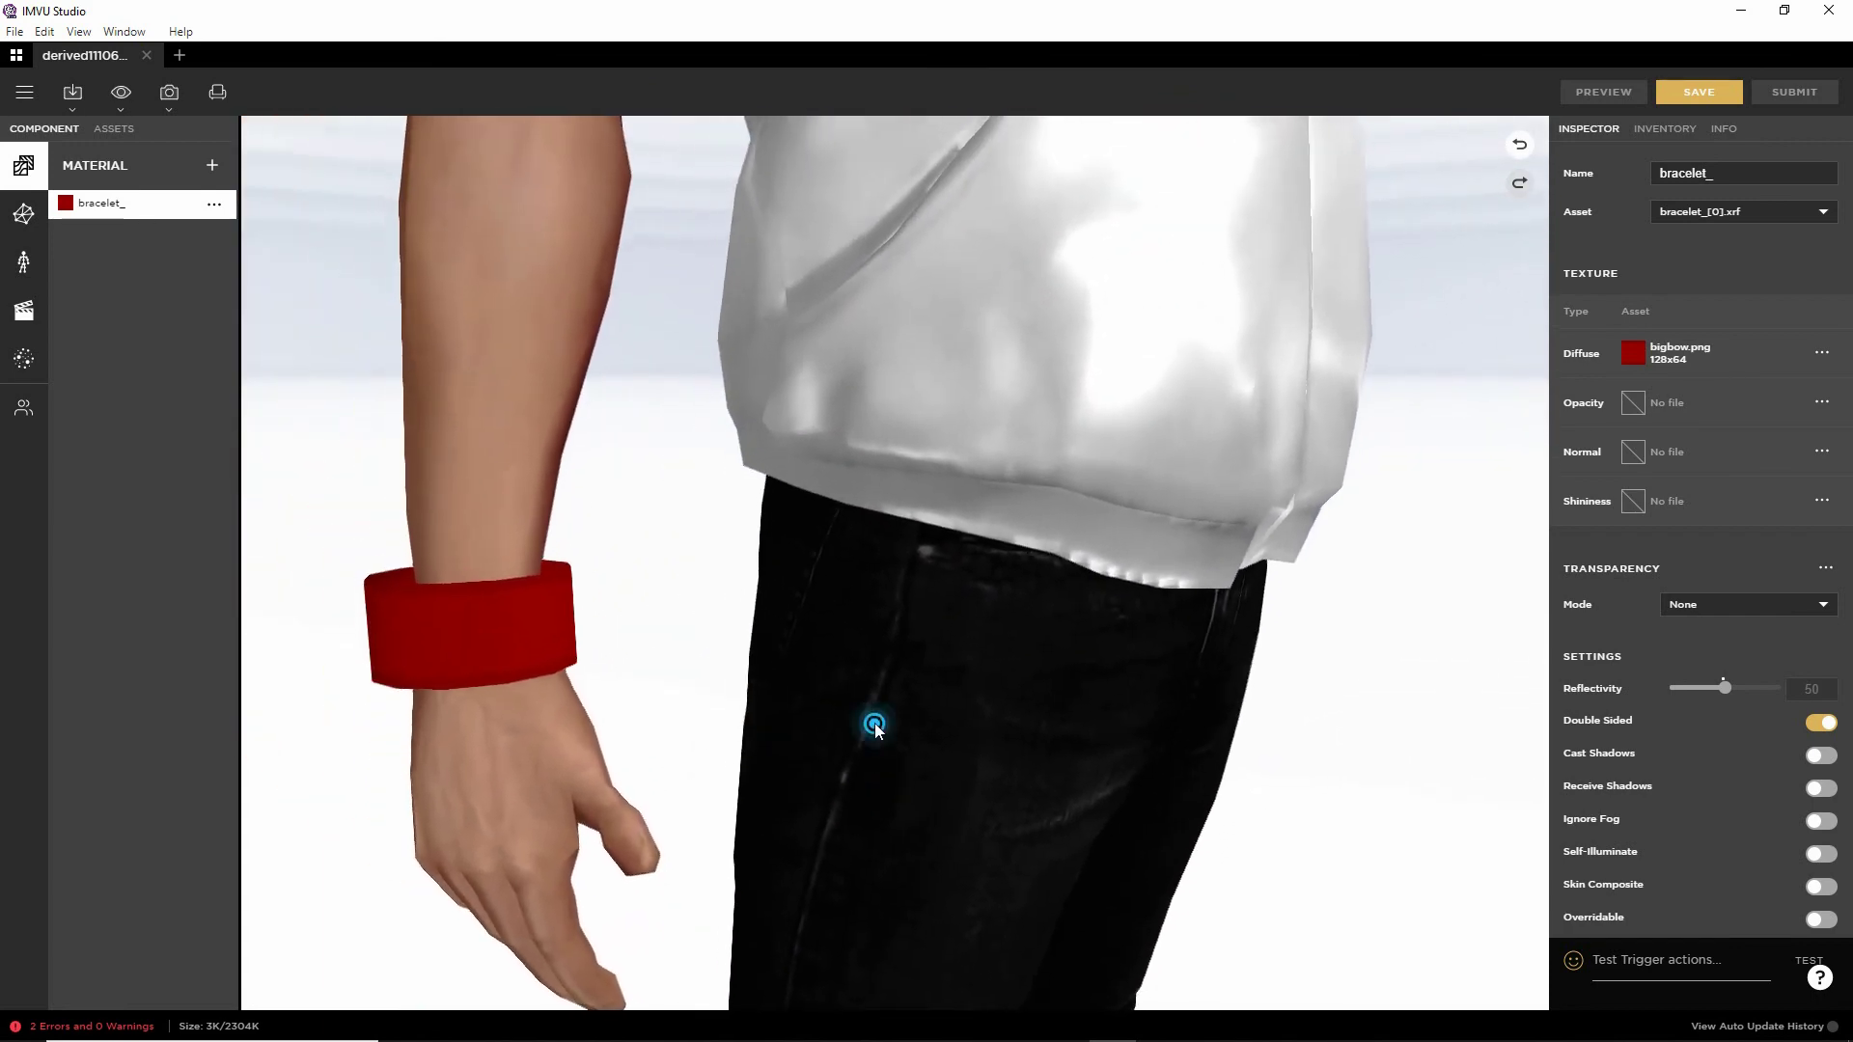
scroll(863, 709, down, 5)
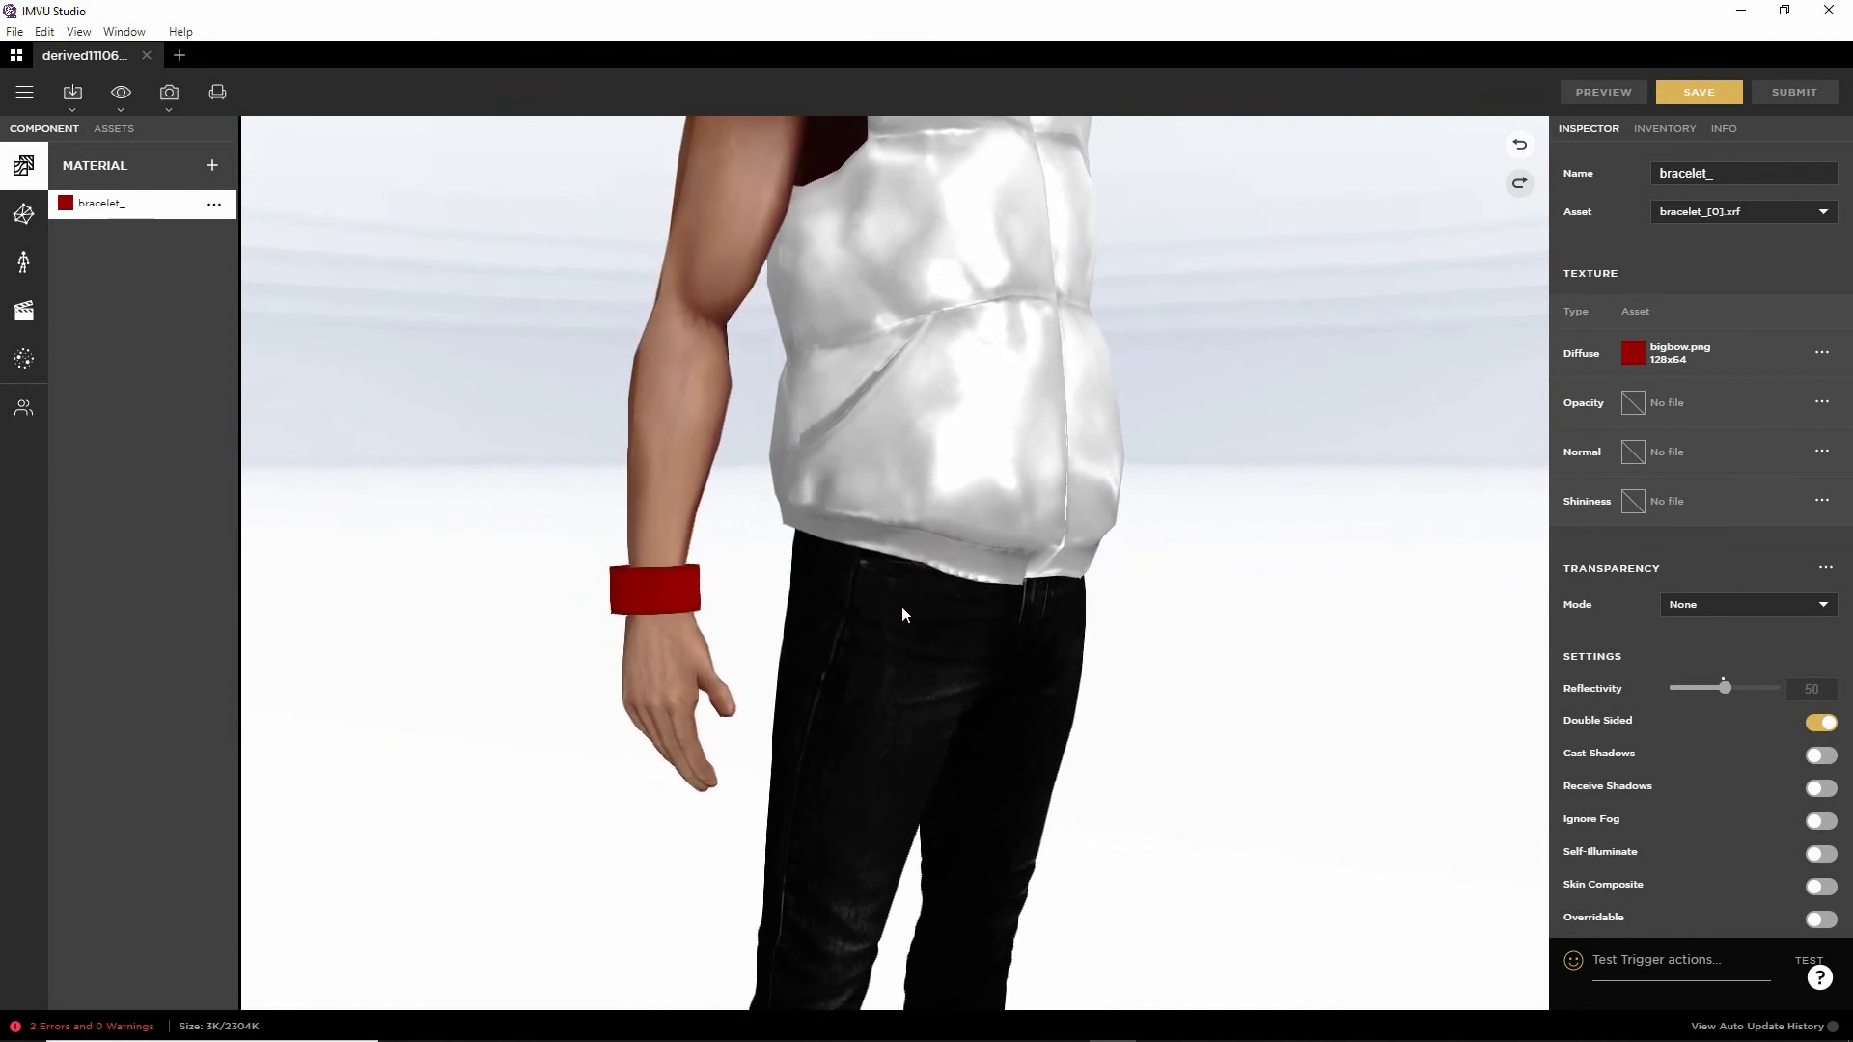
scroll(841, 652, up, 3)
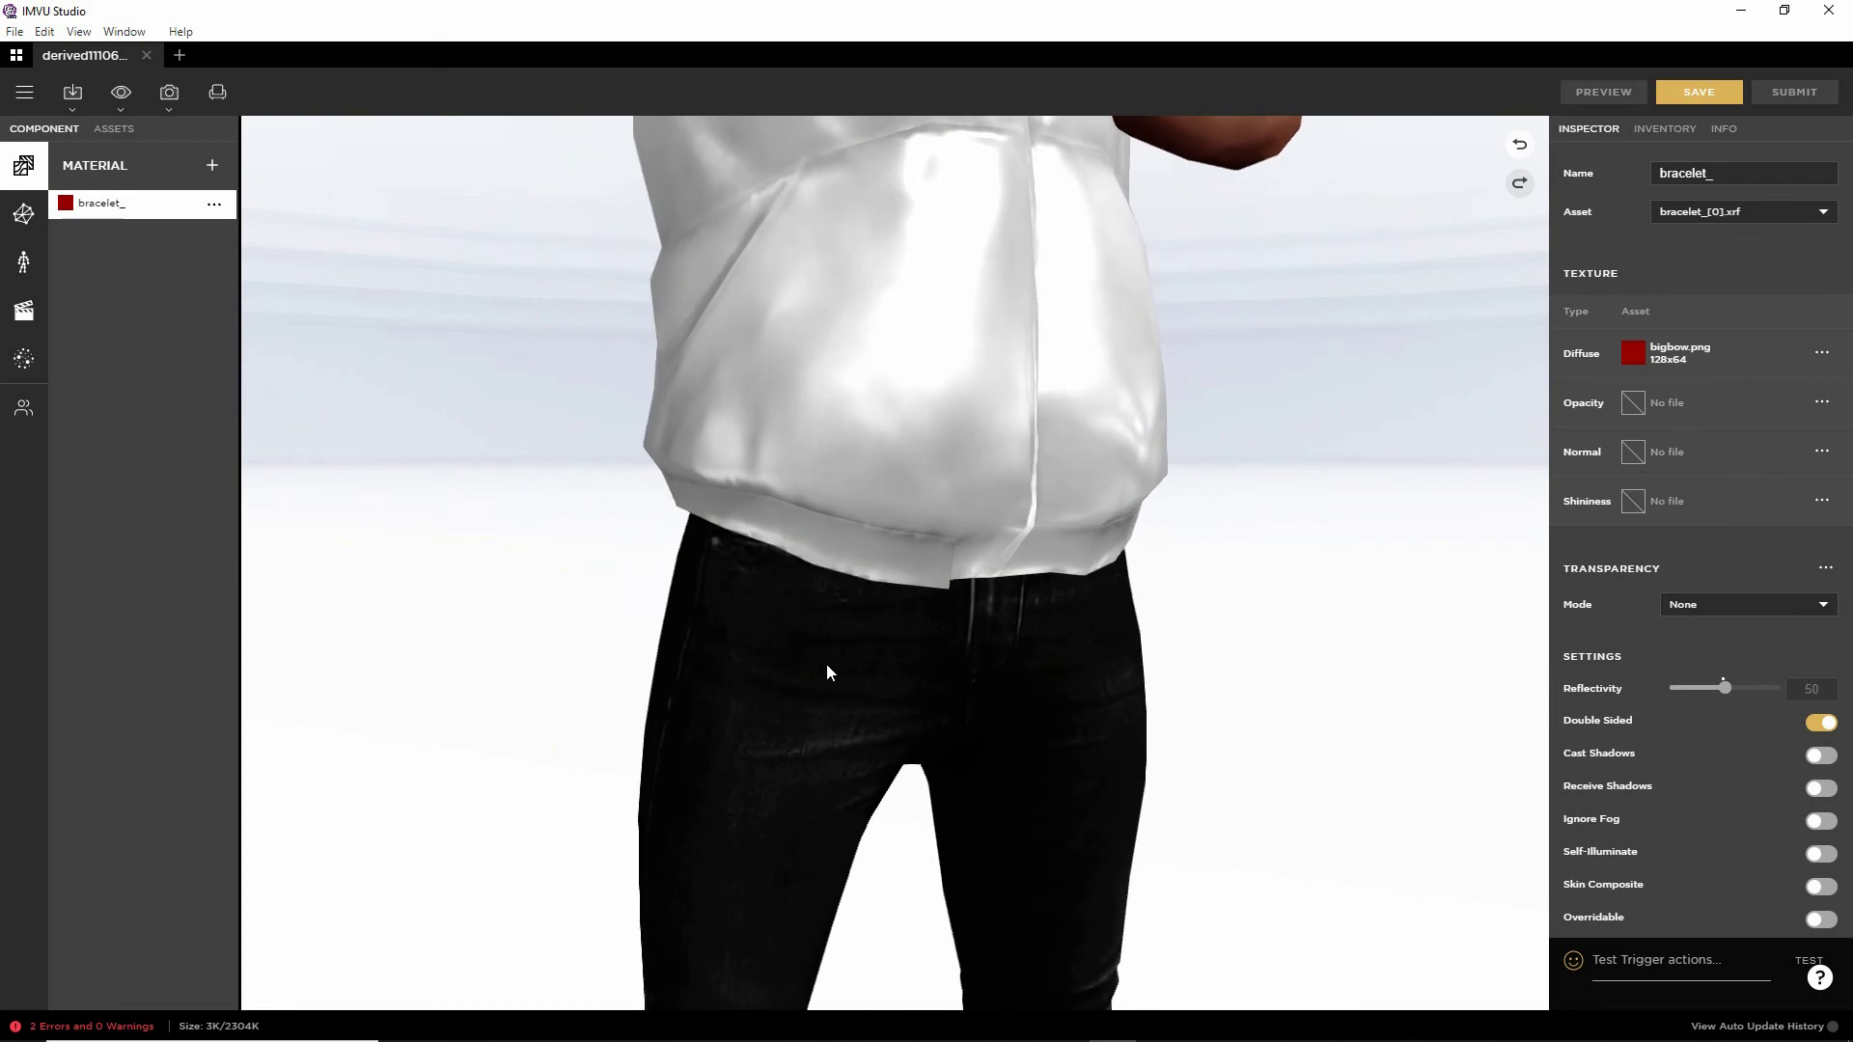
right_drag(900, 435, 836, 828)
drag(837, 835, 799, 860)
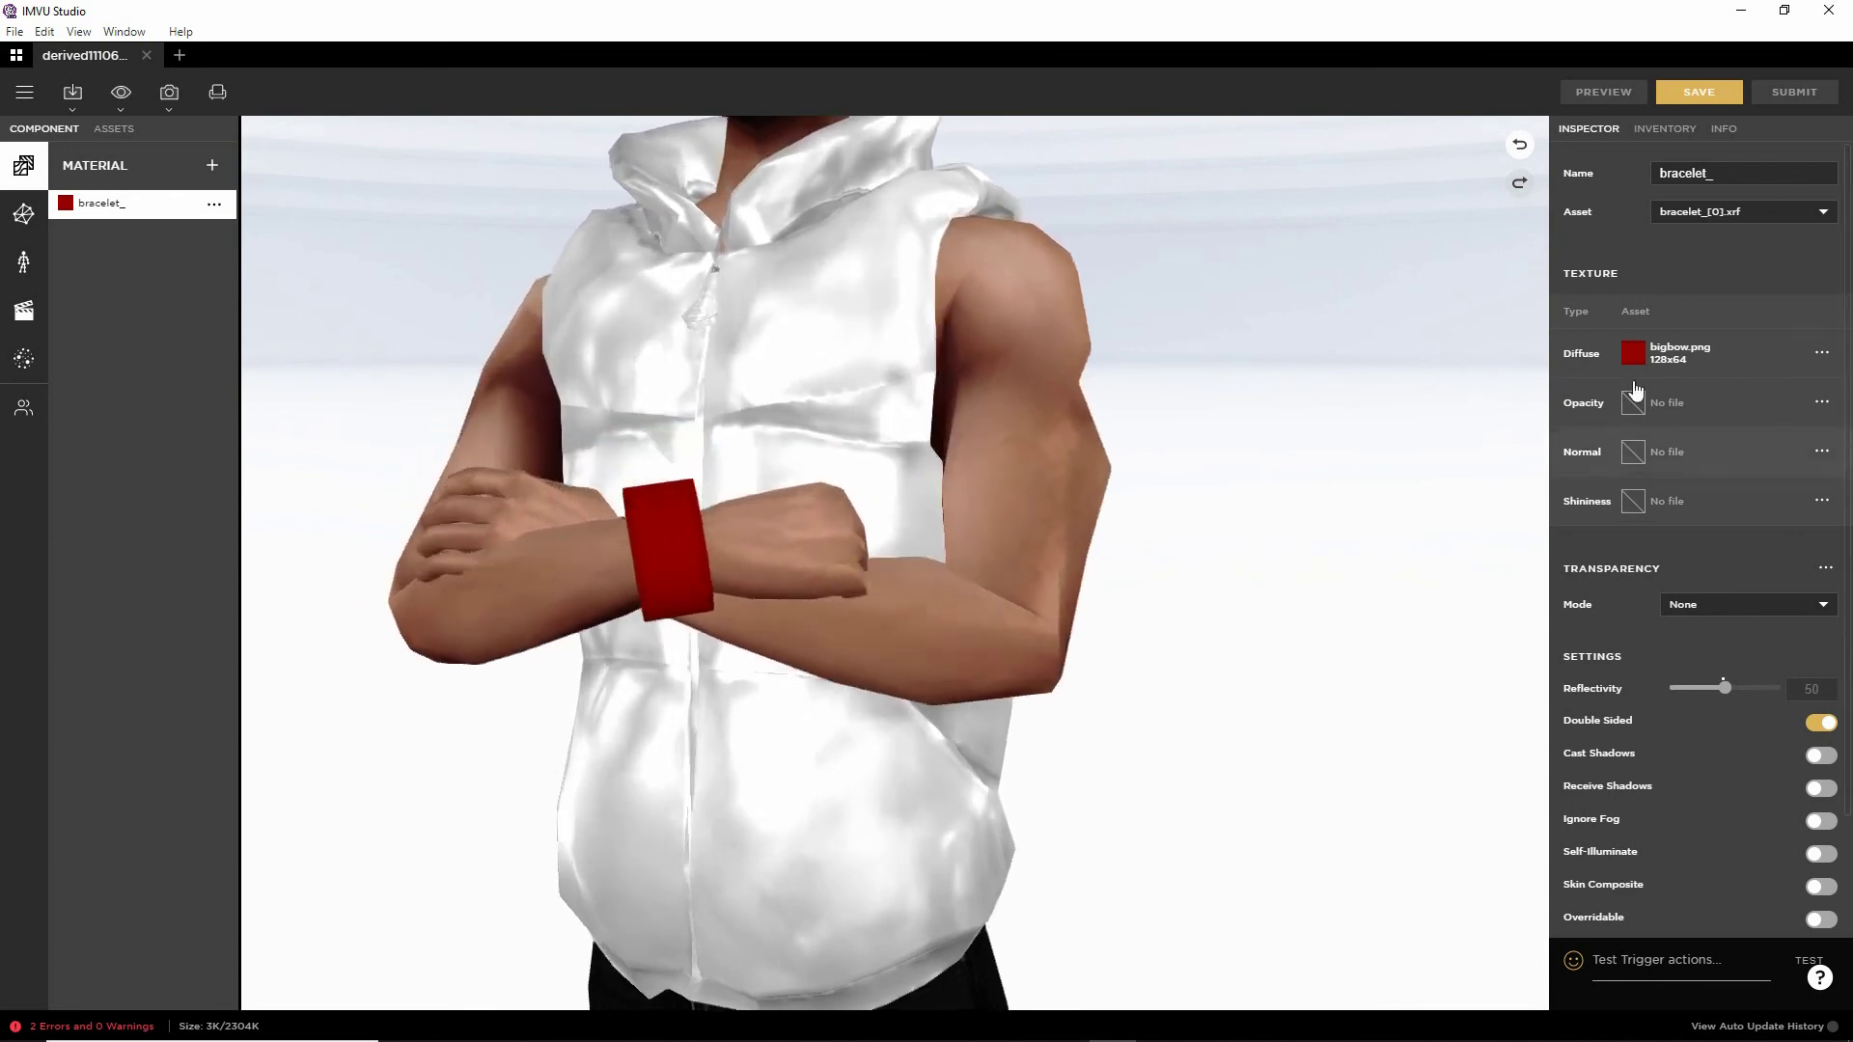
Review the product info required for submission, and view the bracelet on the avatar's right wrist once more.
click(1683, 130)
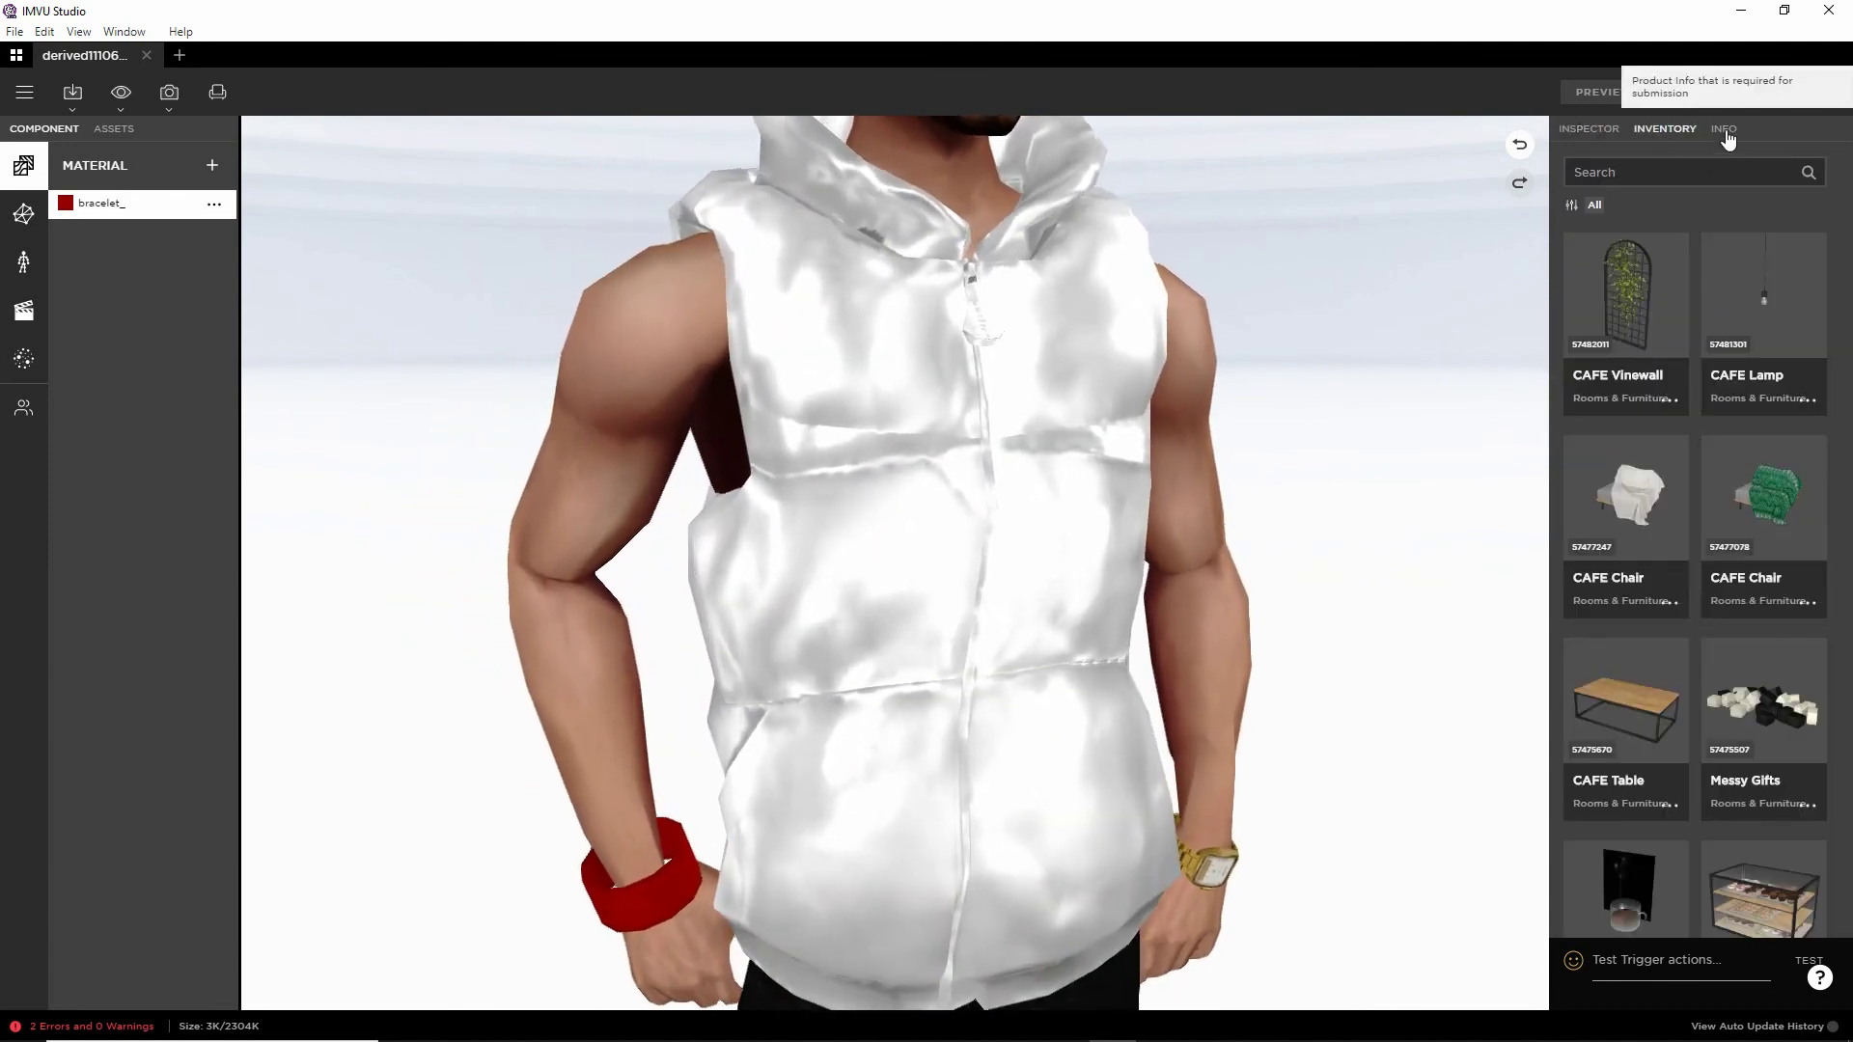
click(1724, 128)
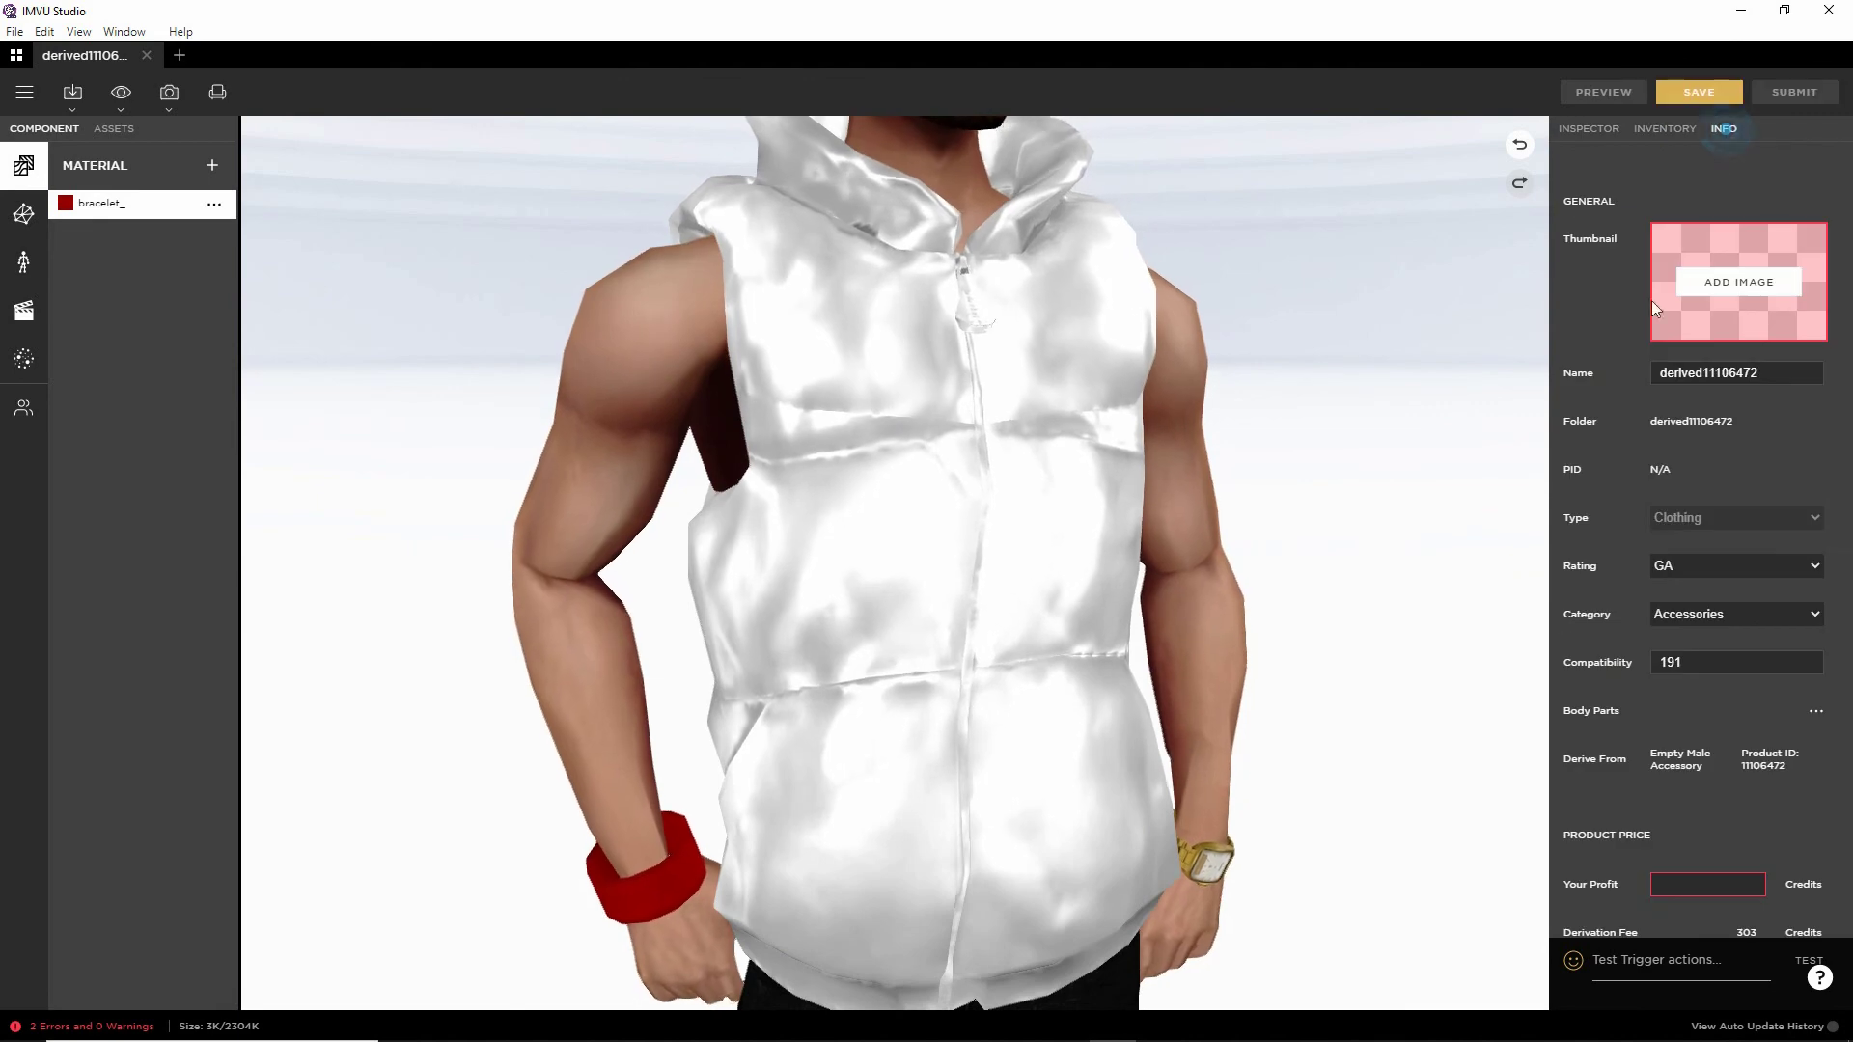
click(1736, 283)
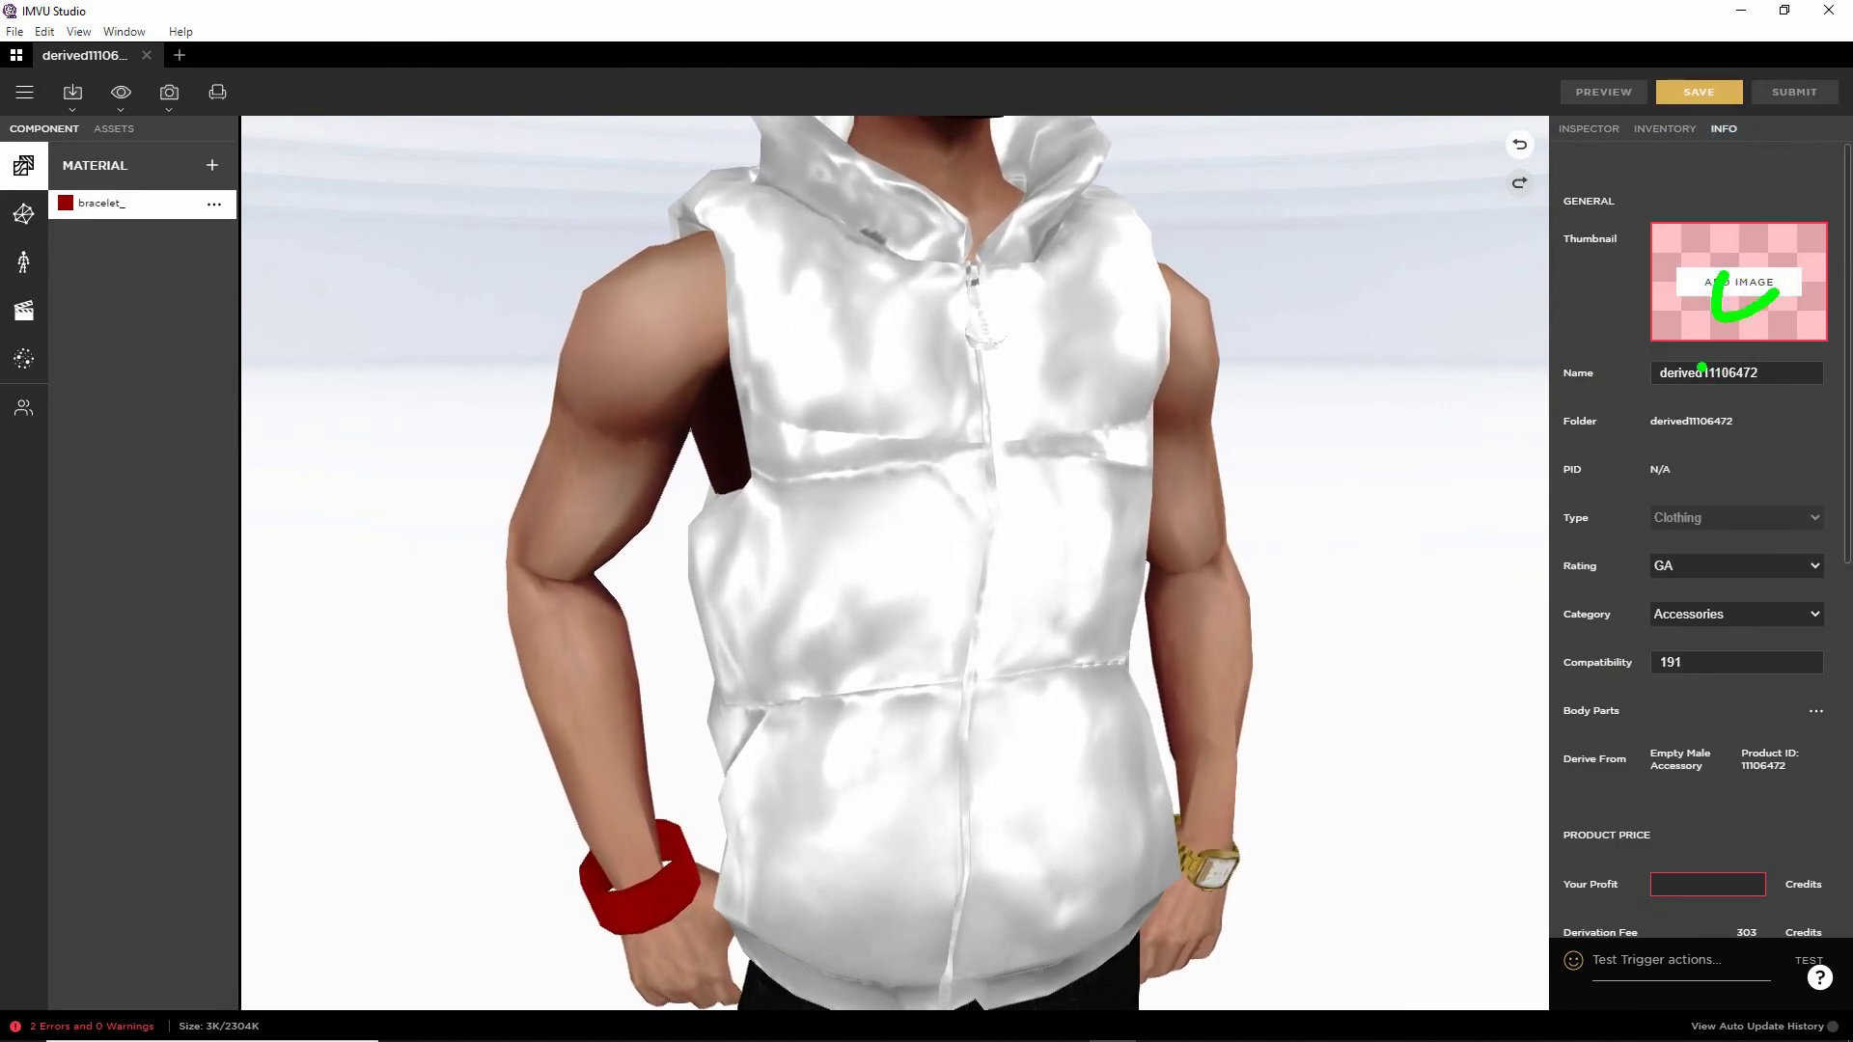
drag(1700, 369, 1695, 374)
drag(1721, 634, 1772, 725)
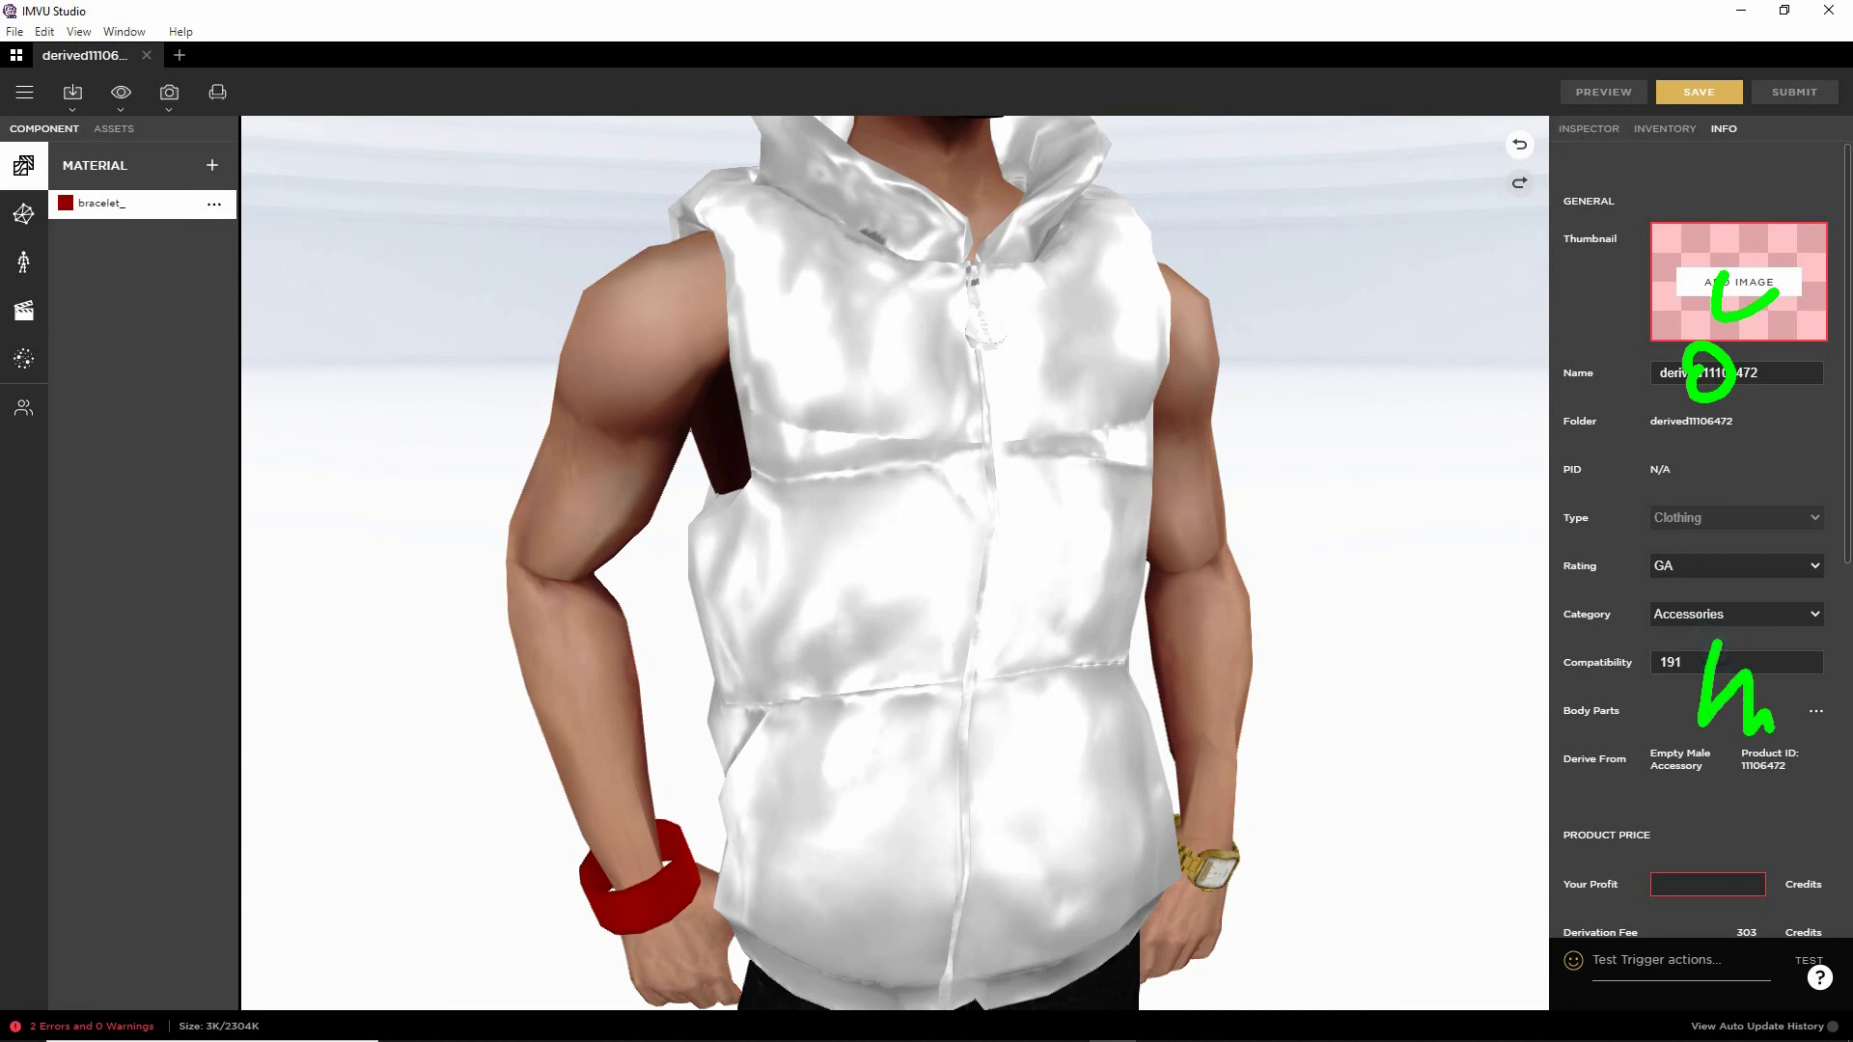
key(Escape)
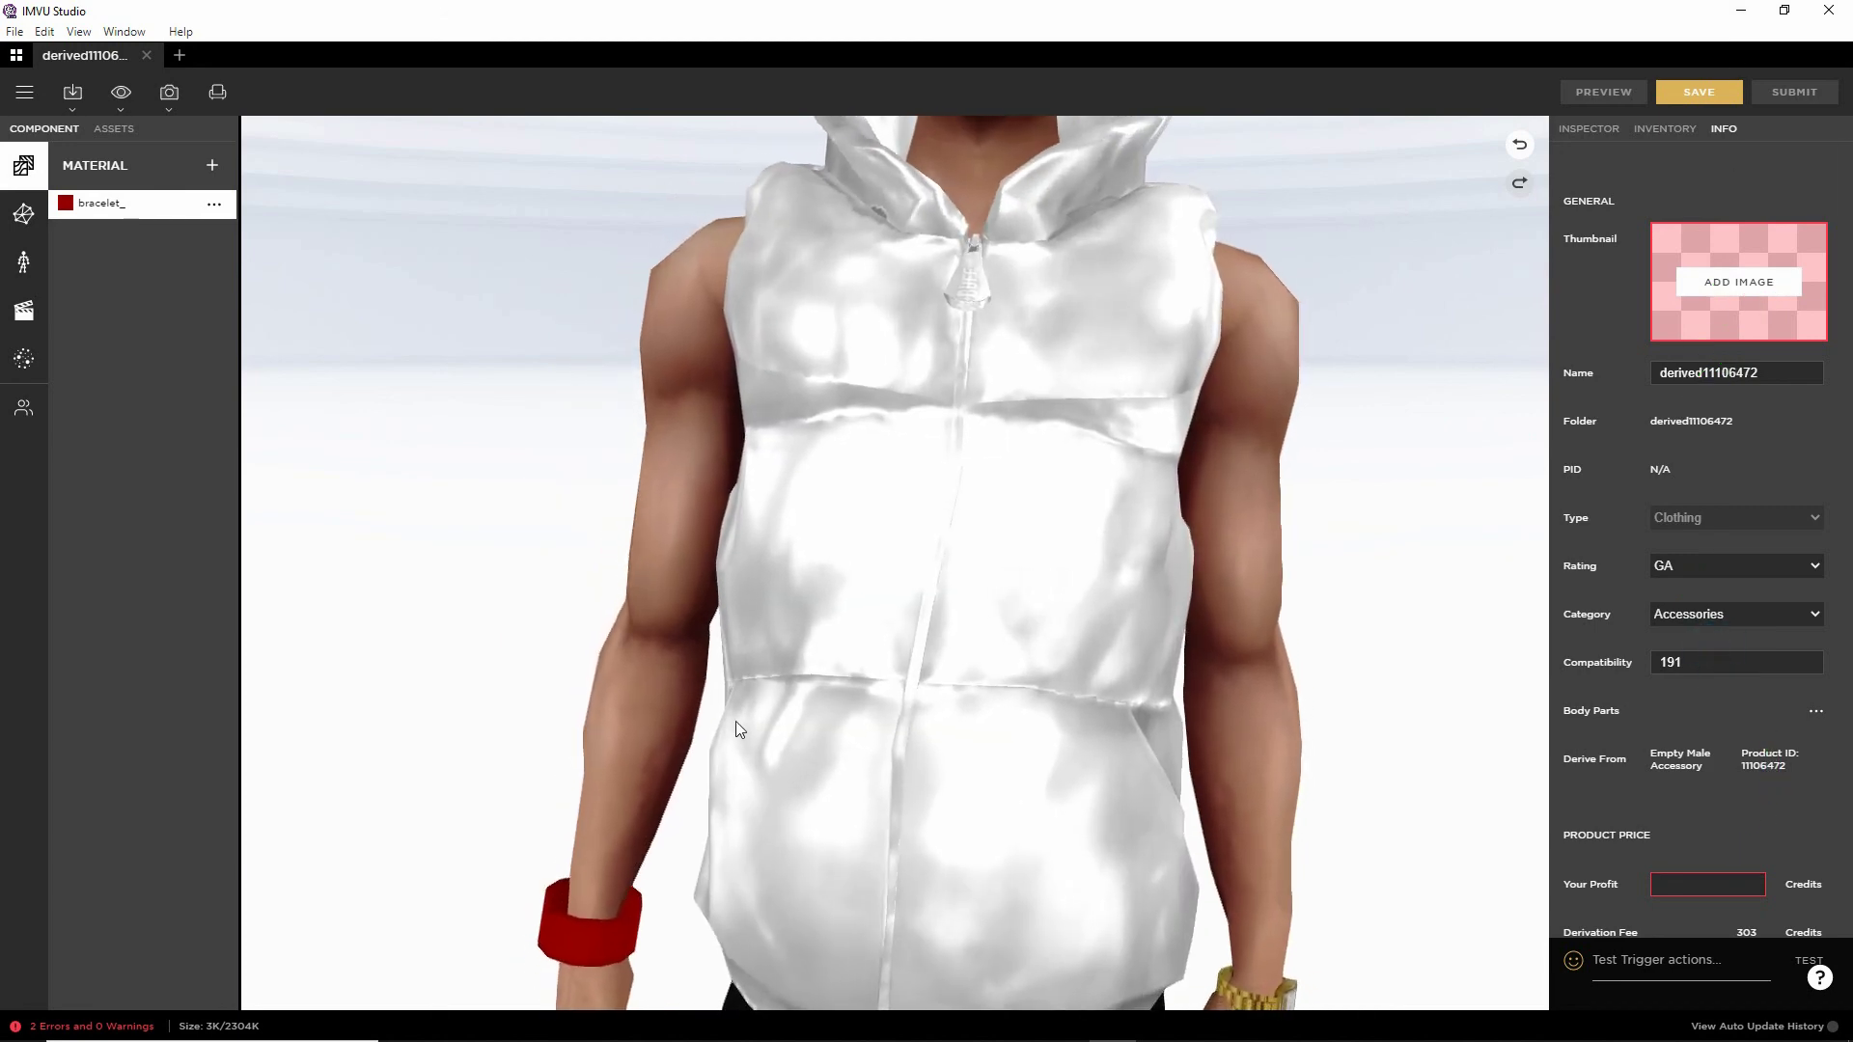
right_drag(741, 722, 777, 329)
drag(733, 480, 868, 468)
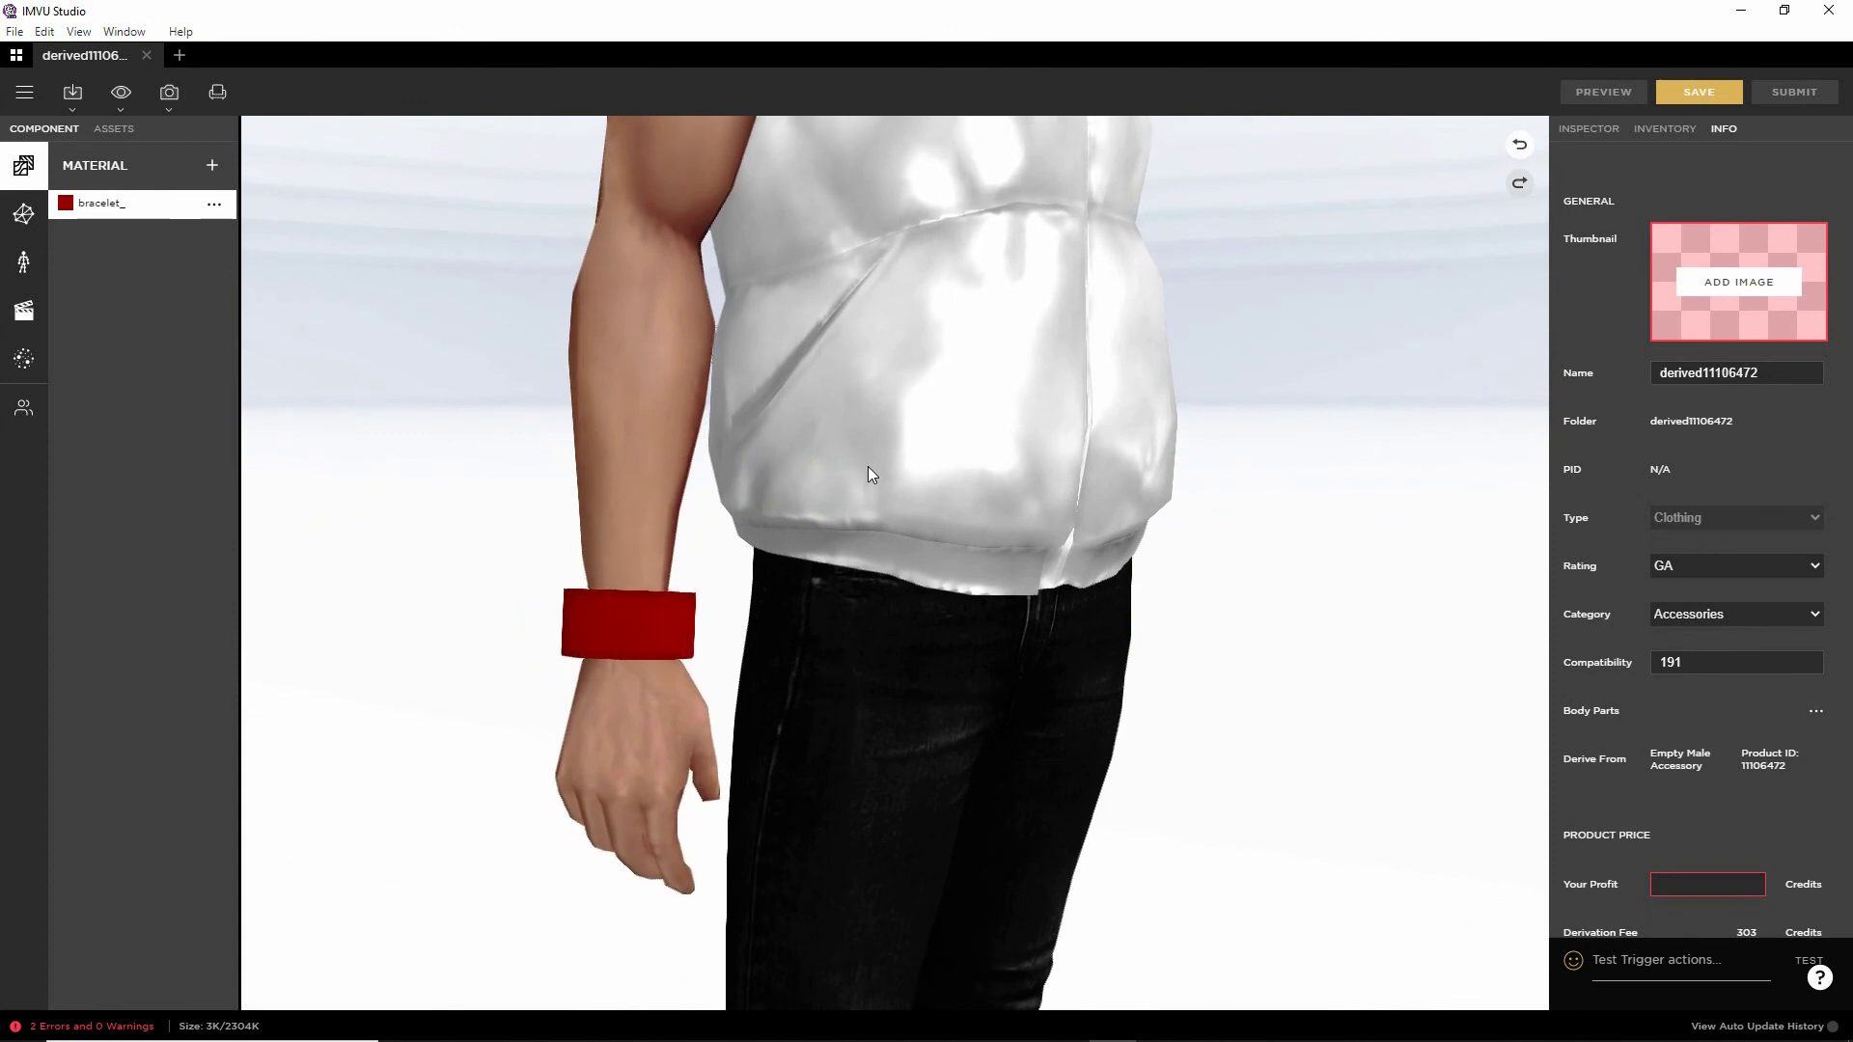